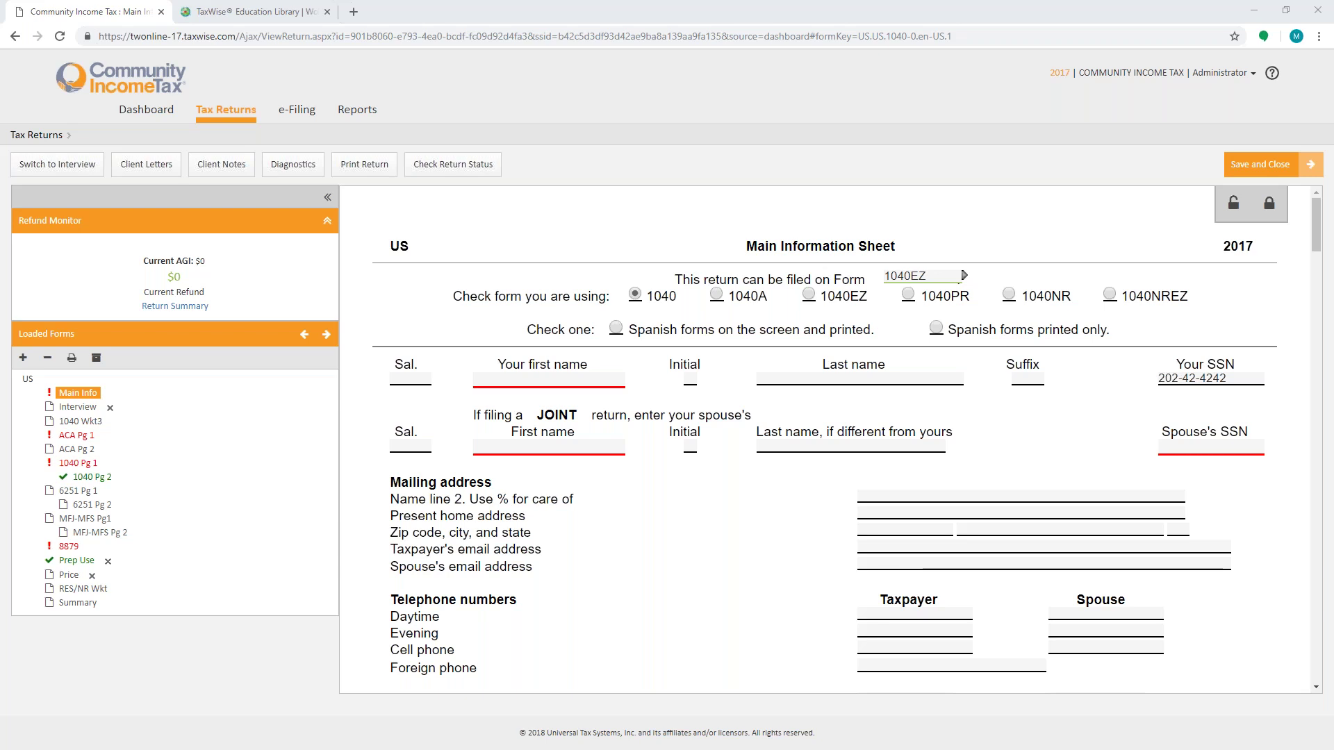
# Step: Save and close the empty return, then rerun the Google search for TaxWise practice returns
pyautogui.click(1251, 180)
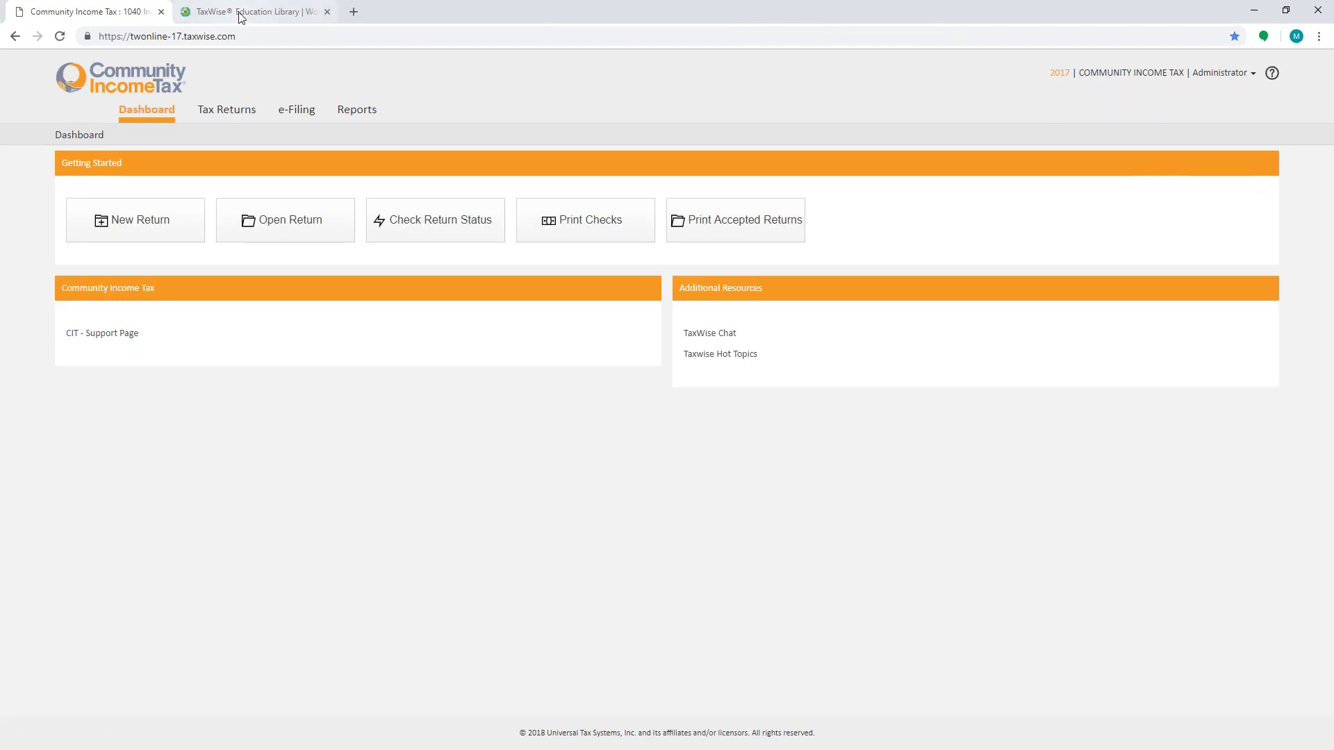
pyautogui.click(211, 14)
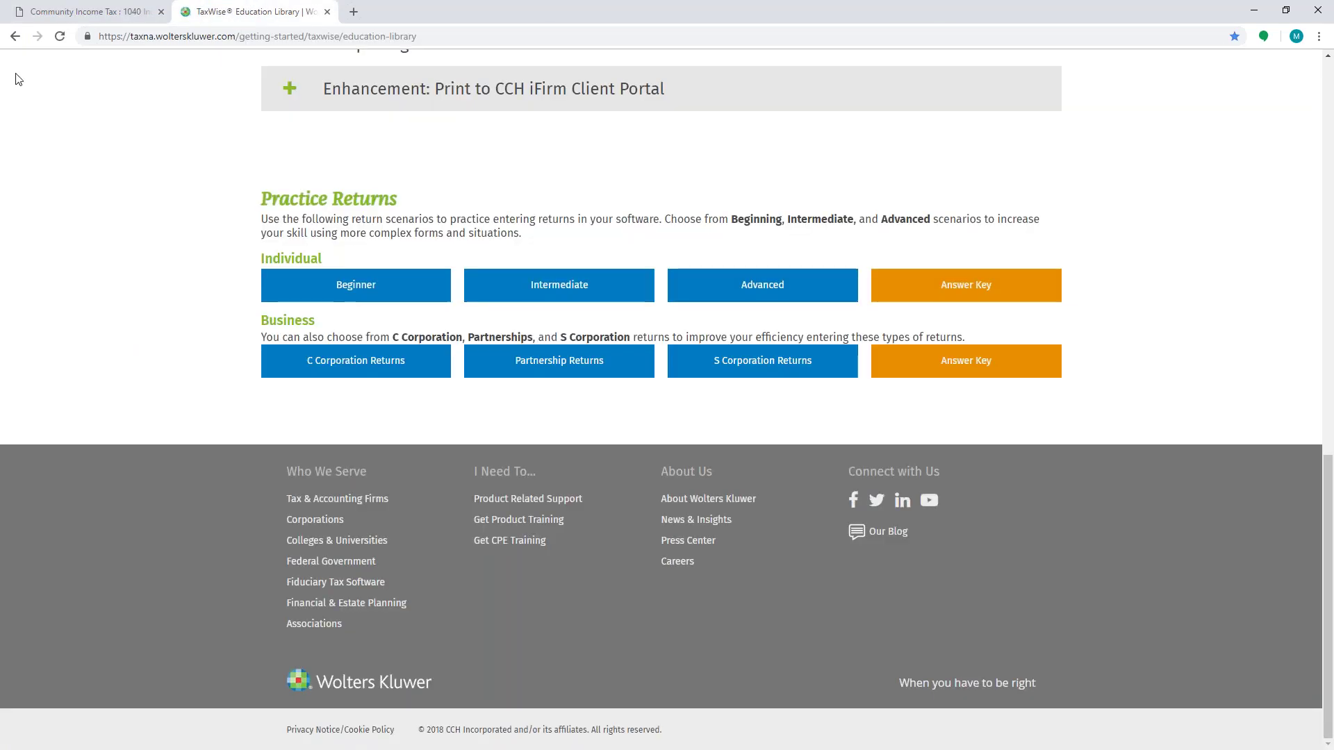
pyautogui.click(15, 37)
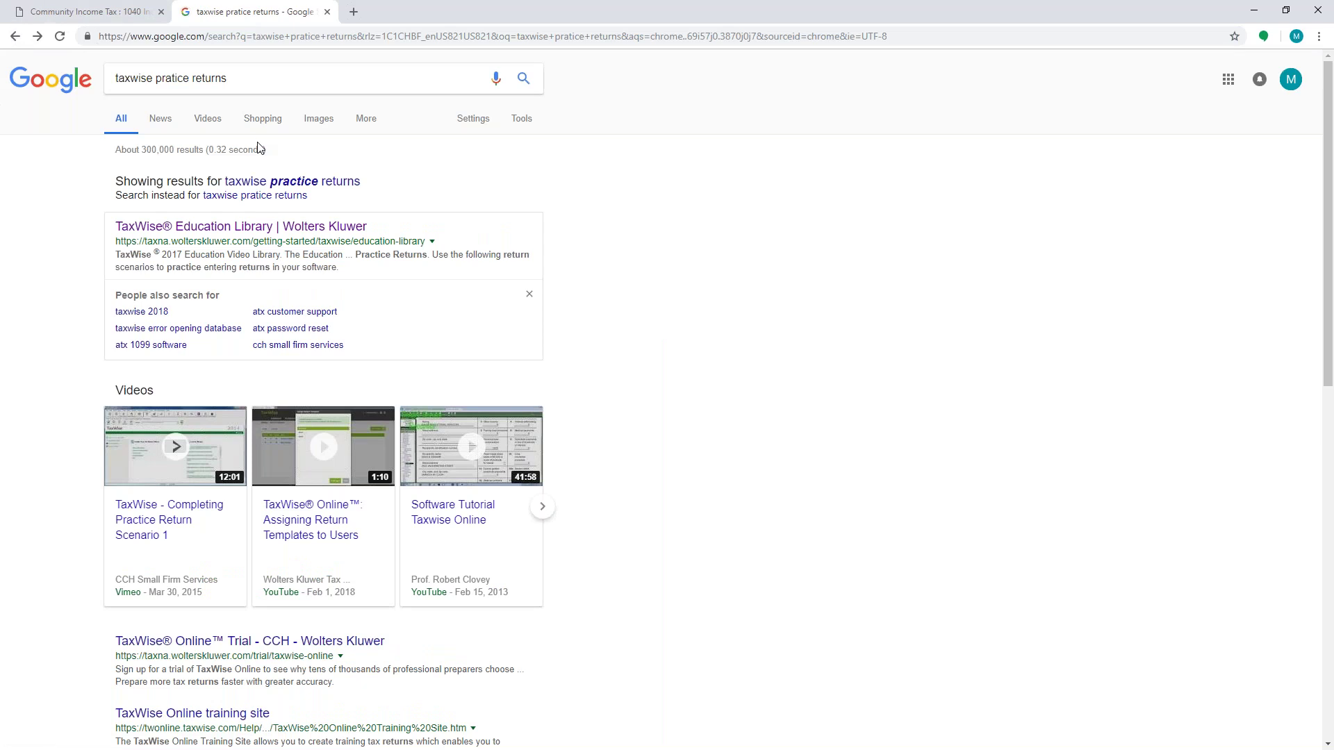
pyautogui.click(316, 182)
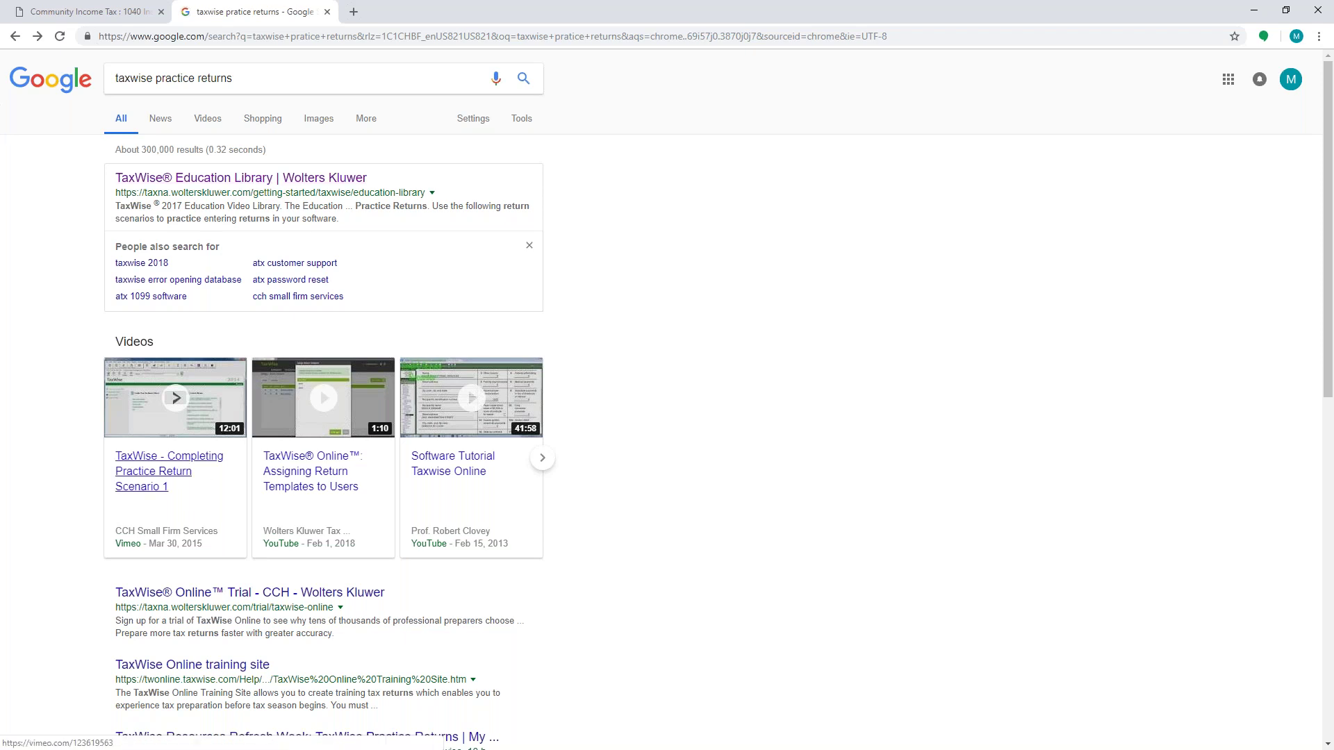
# Step: Open the TaxWise Education Library at Practice Returns, then go back to the TaxWise dashboard
pyautogui.click(260, 179)
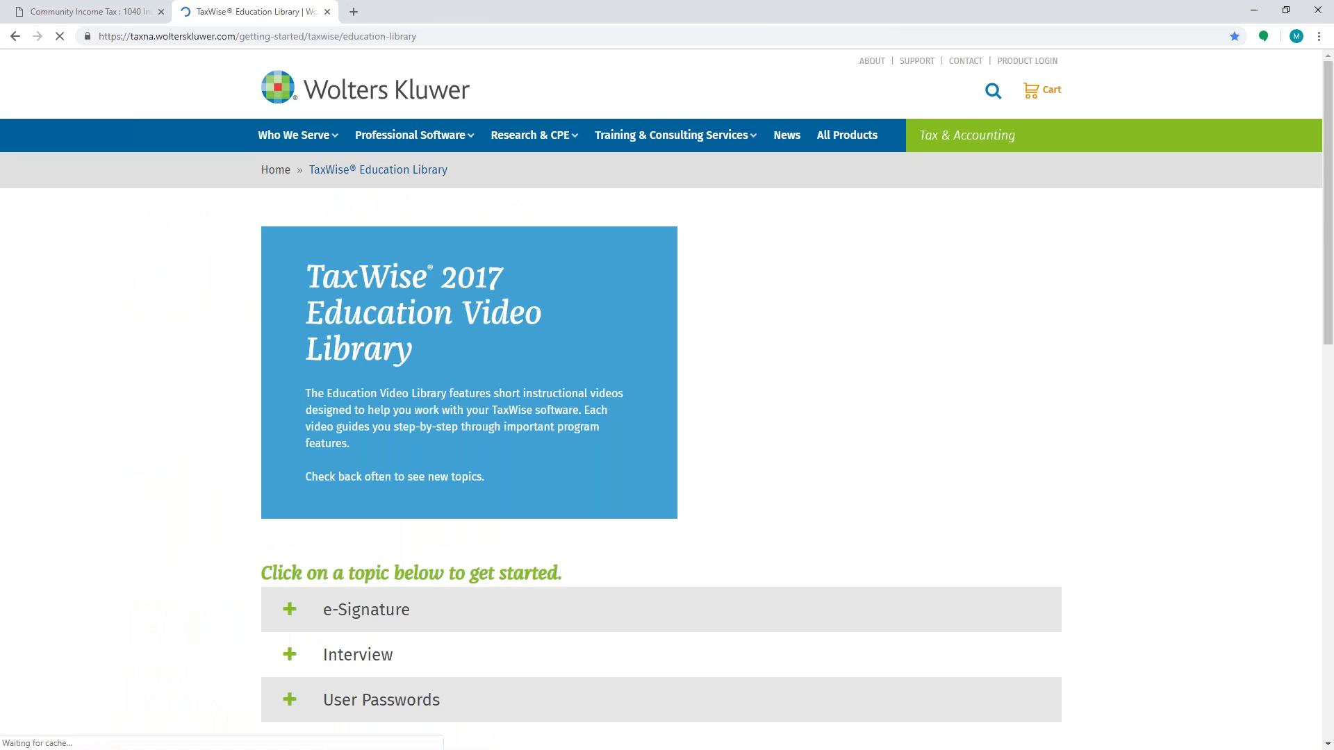
pyautogui.scroll(-14, 667, 417)
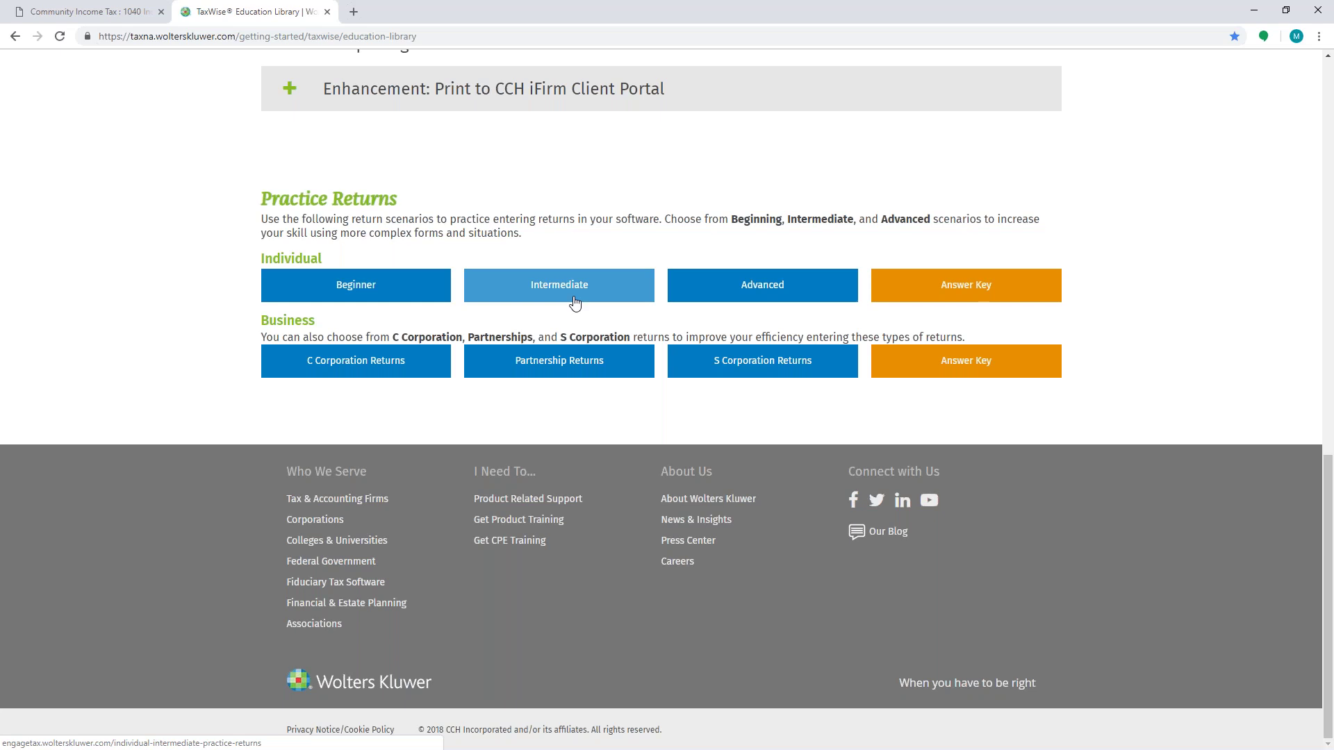
pyautogui.click(134, 13)
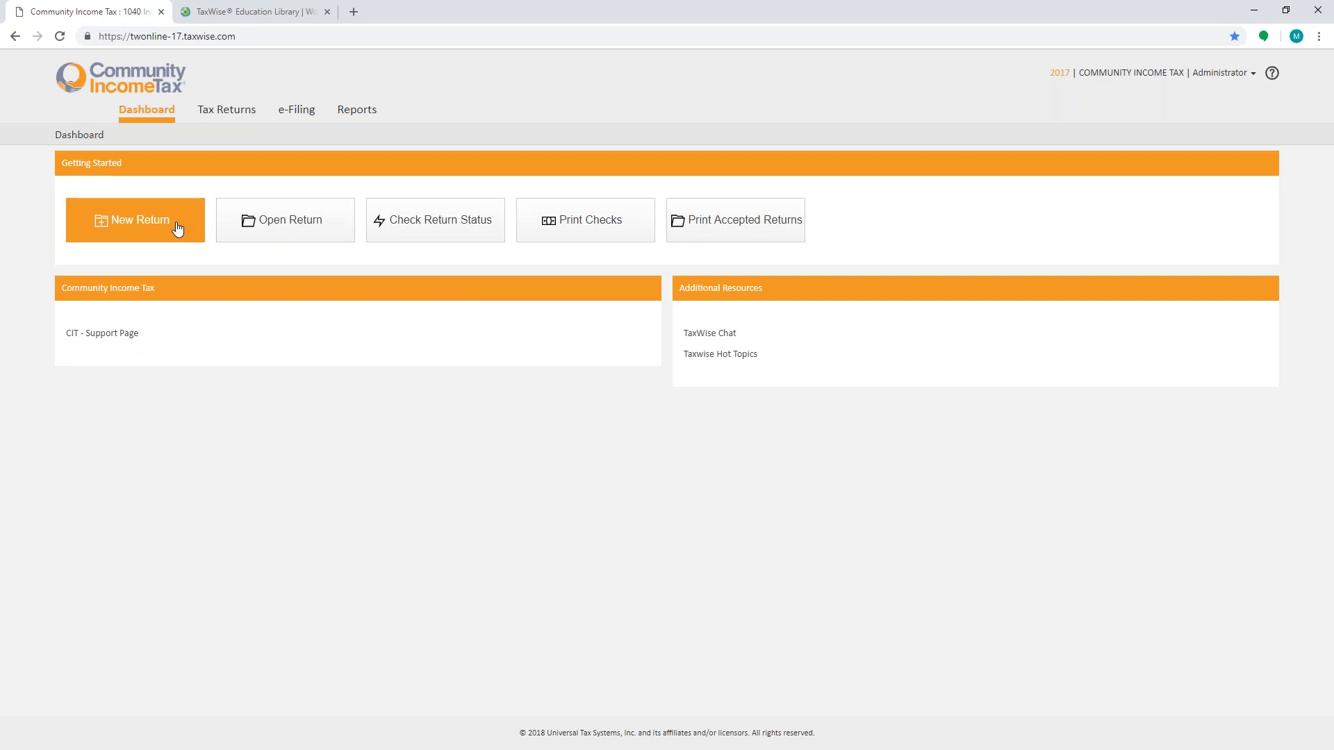
# Step: Skip creating a new return and reopen the unnamed return from the Tax Returns list
pyautogui.click(178, 229)
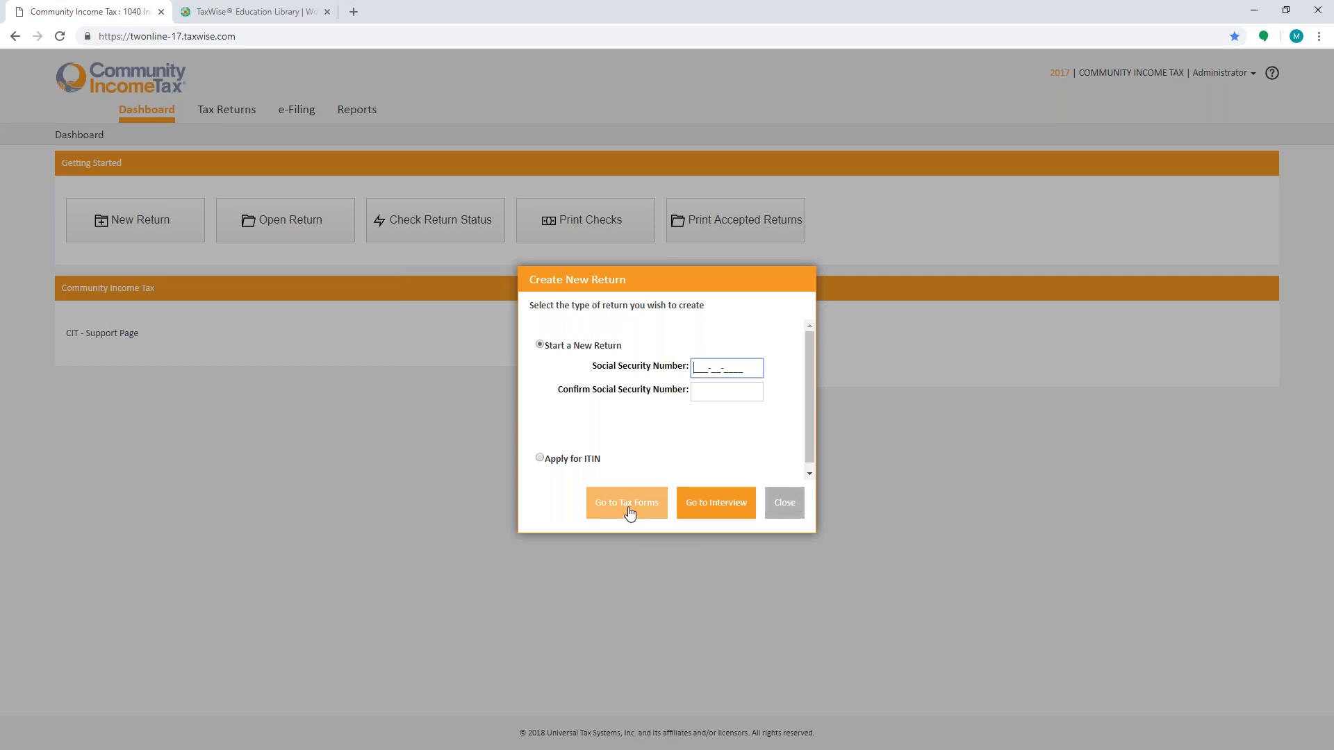
pyautogui.click(775, 513)
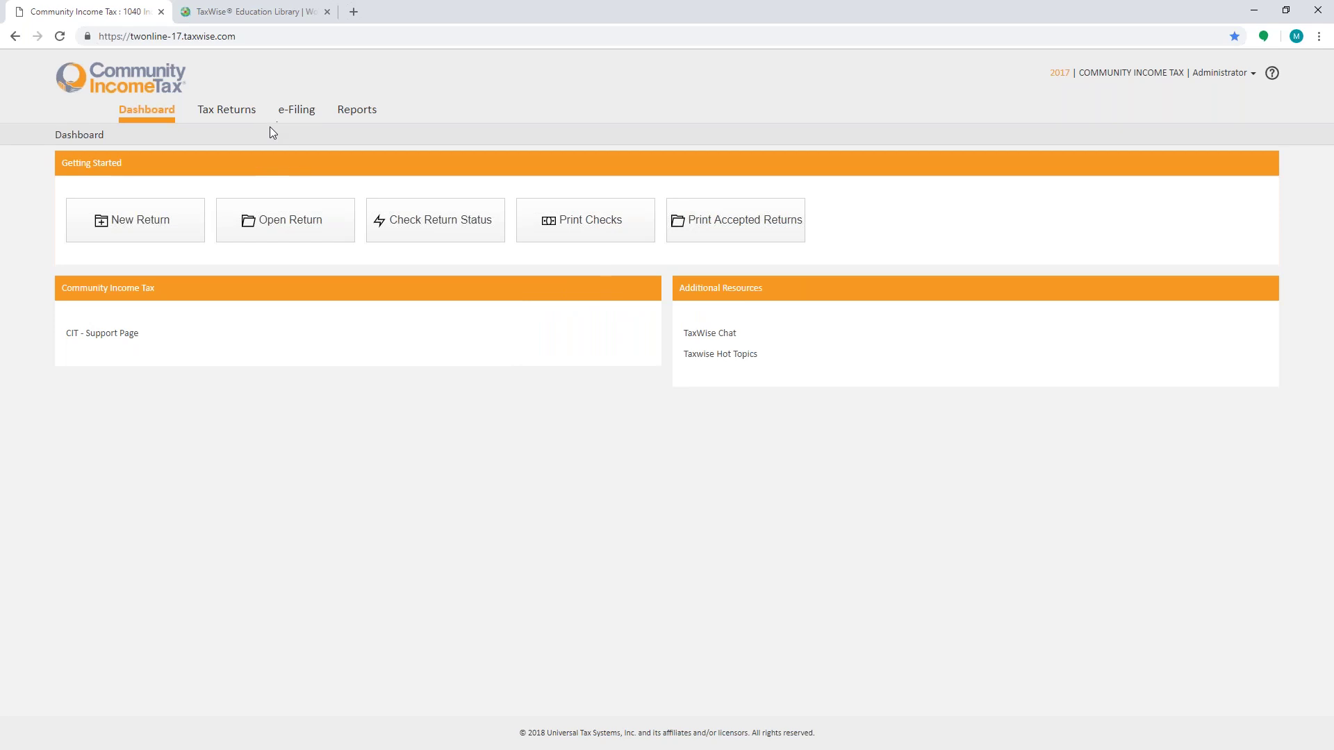
pyautogui.click(225, 111)
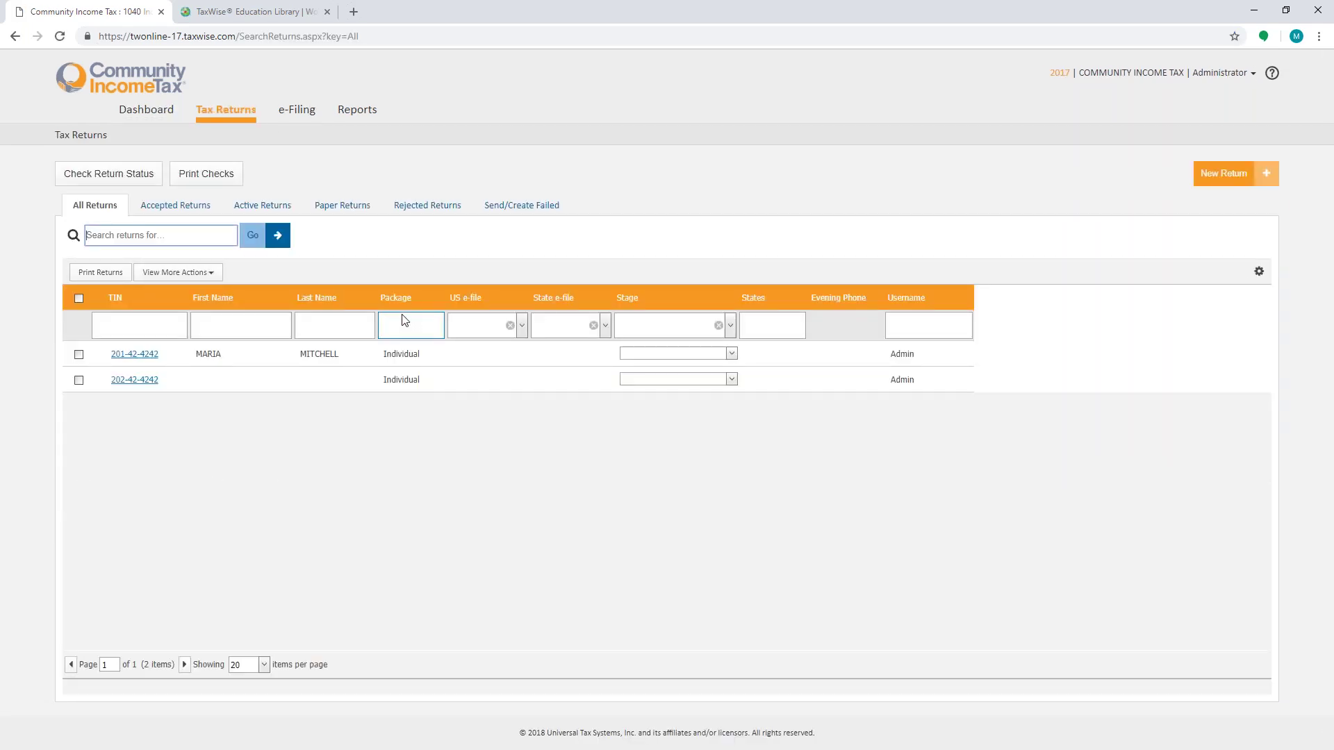
pyautogui.click(135, 379)
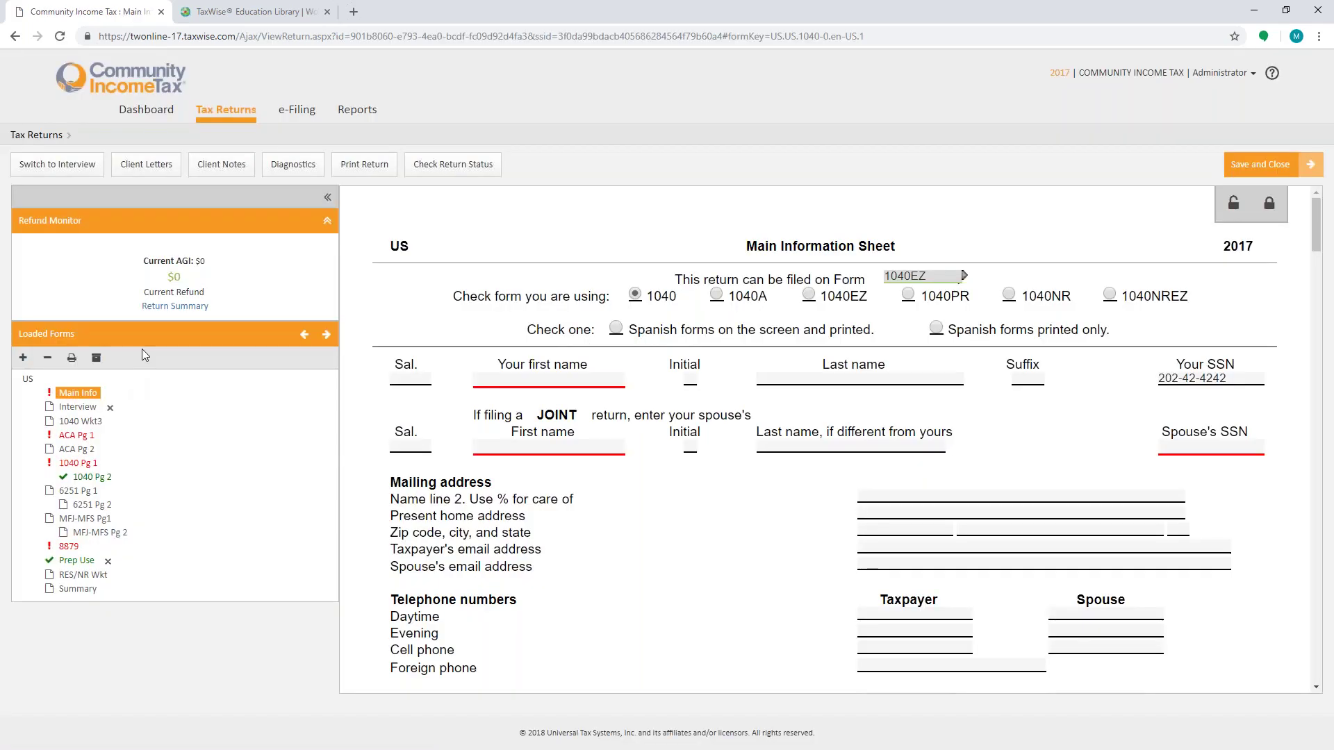
pyautogui.click(55, 167)
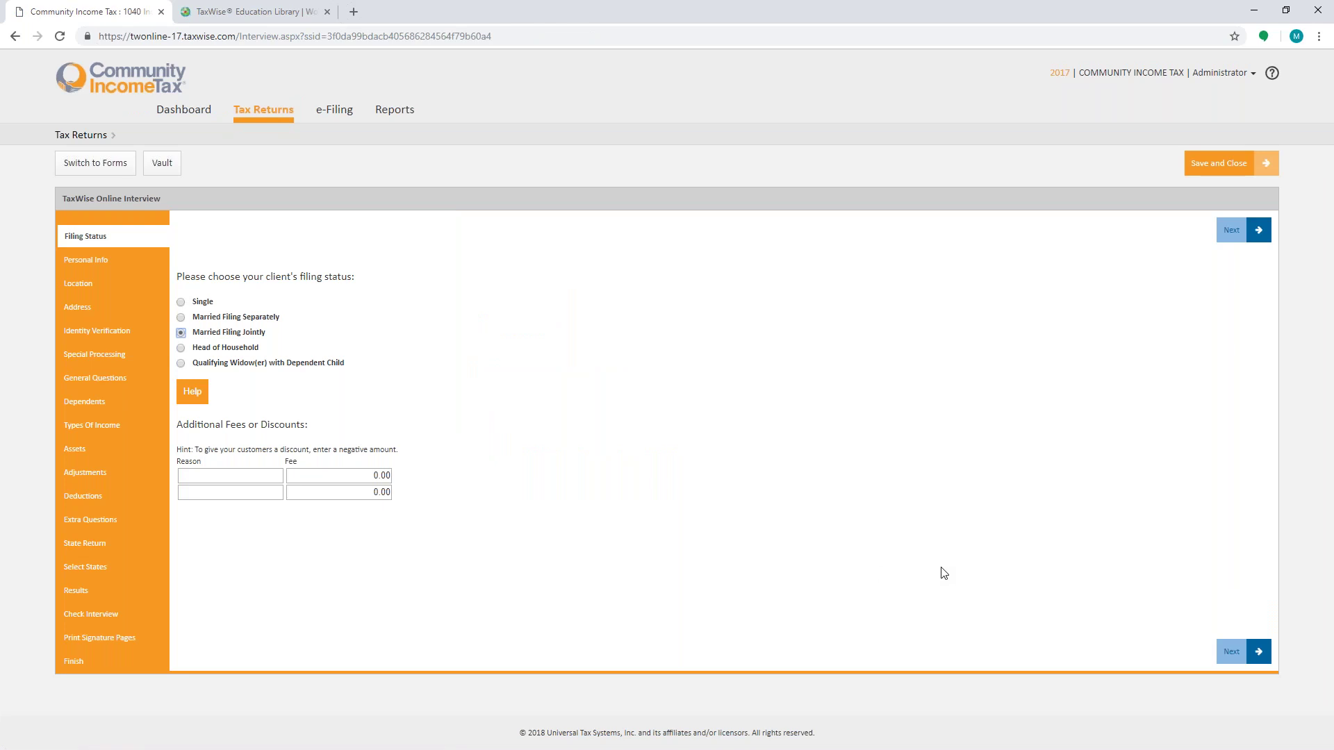
pyautogui.click(1235, 653)
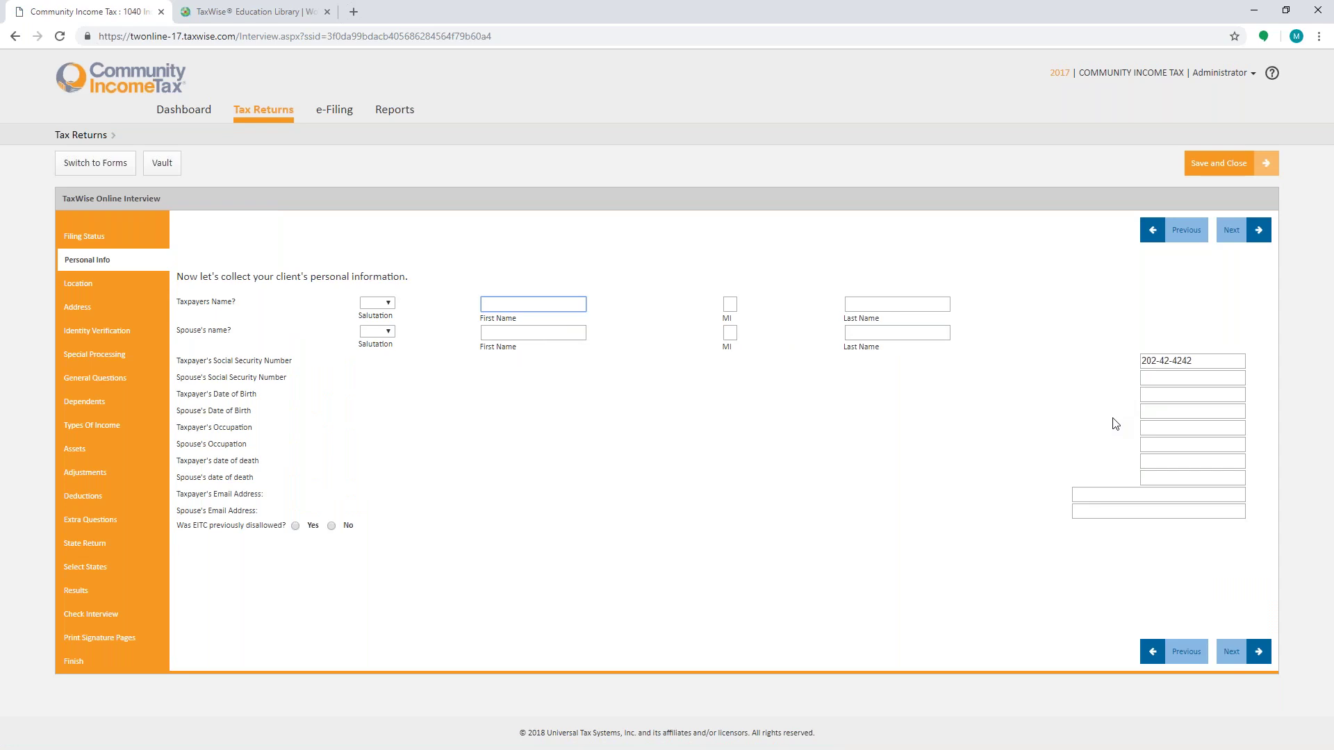
pyautogui.click(89, 167)
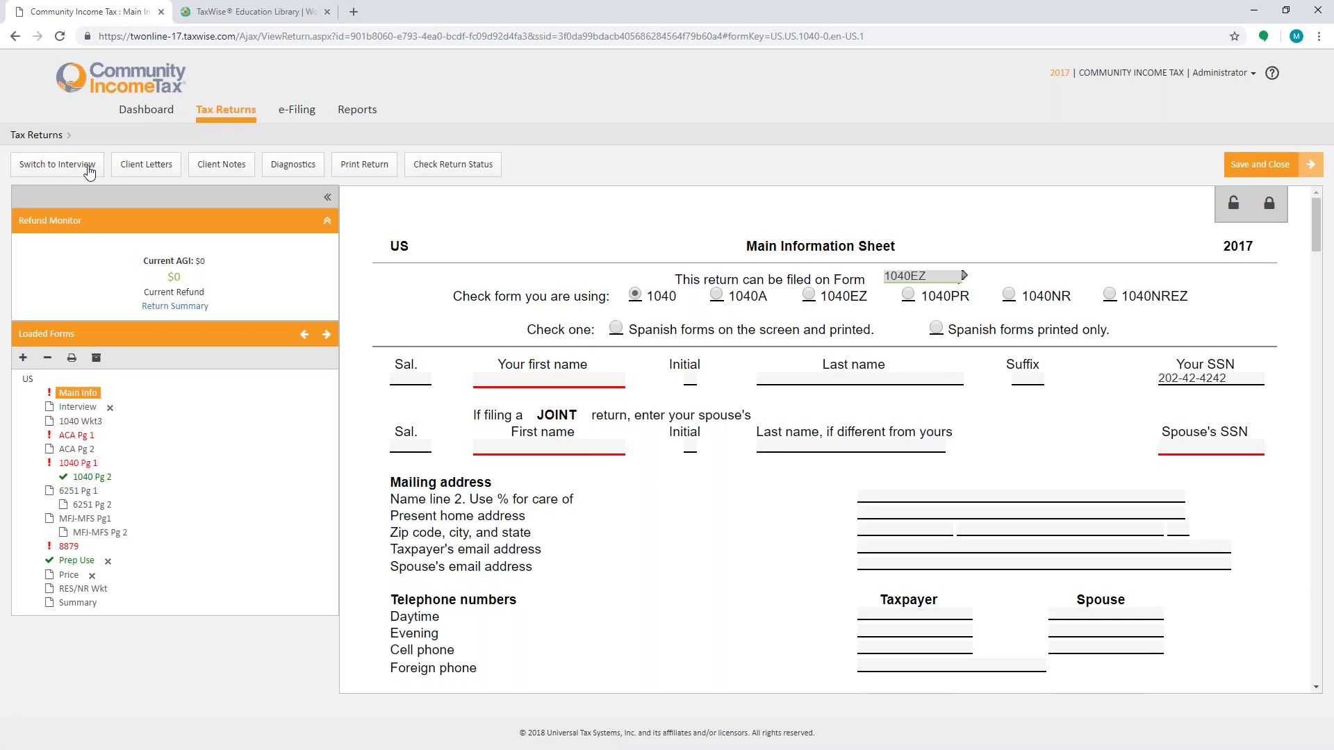
# Step: Enter the taxpayer's first and last name on the Main Information Sheet
pyautogui.click(489, 377)
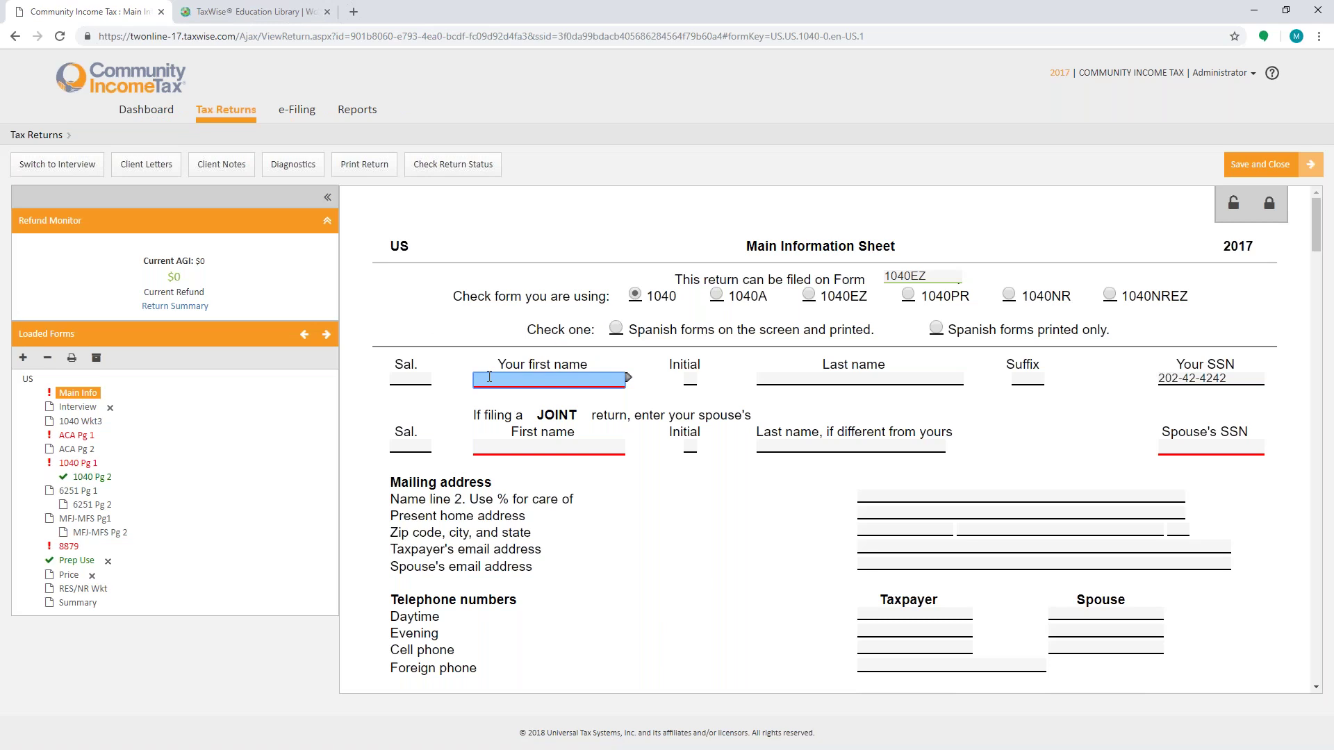
pyautogui.press('Tab')
pyautogui.press('Tab')
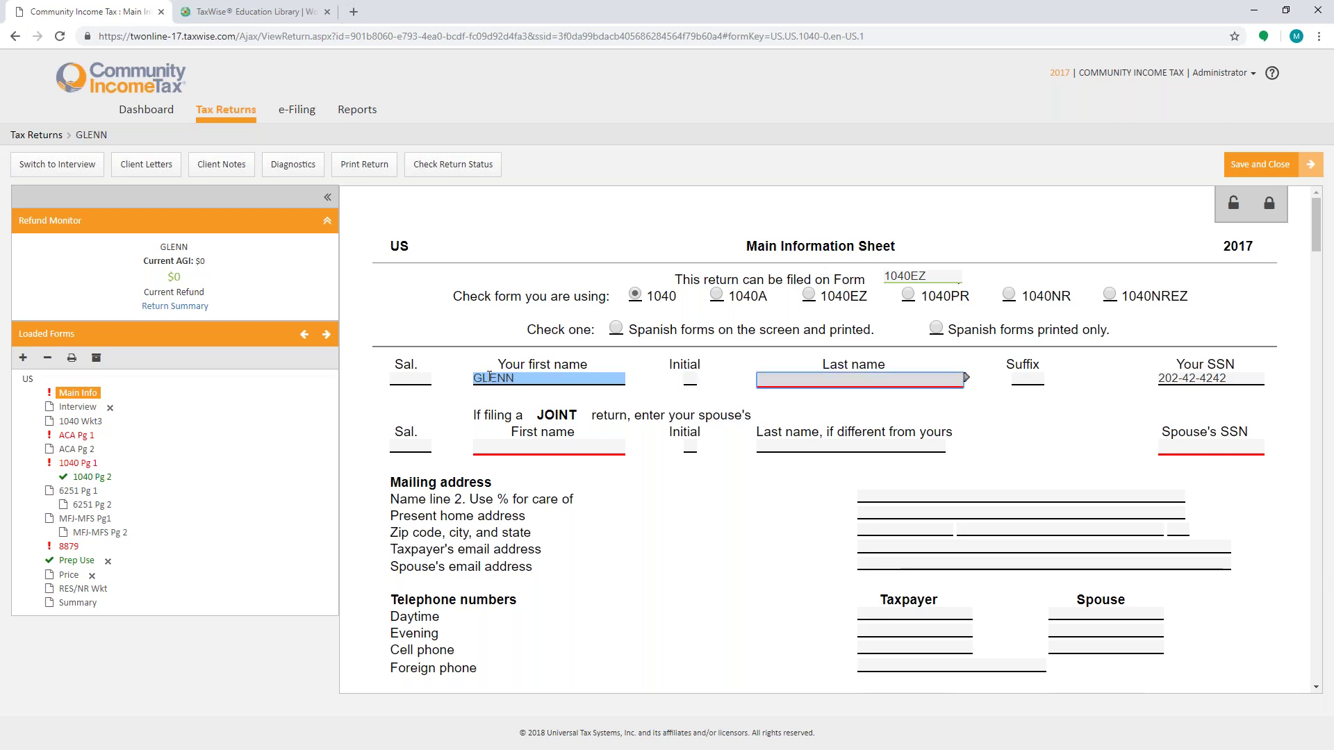
pyautogui.press('Tab')
pyautogui.press('Tab')
pyautogui.press('Tab')
pyautogui.press('Tab')
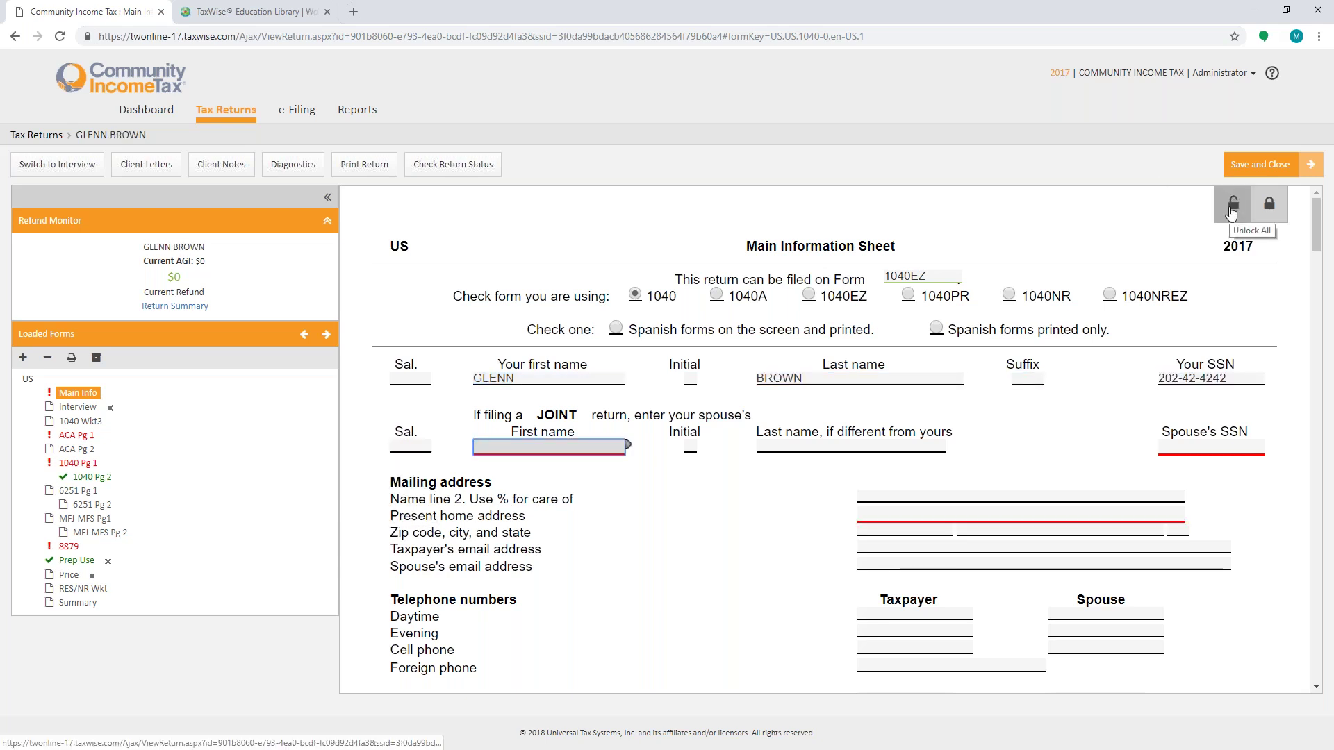
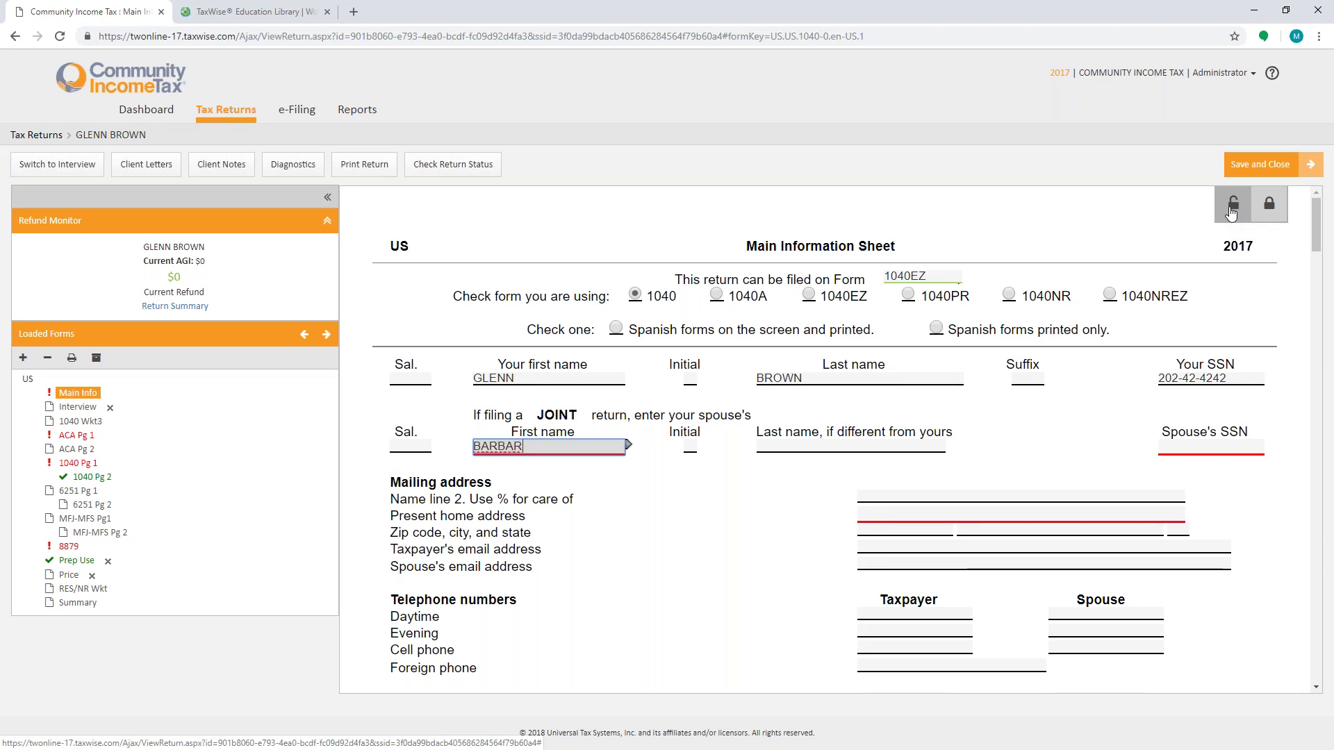
# Step: Enter the spouse's first and last name and Social Security number
pyautogui.press('Tab')
pyautogui.press('Tab')
pyautogui.press('Tab')
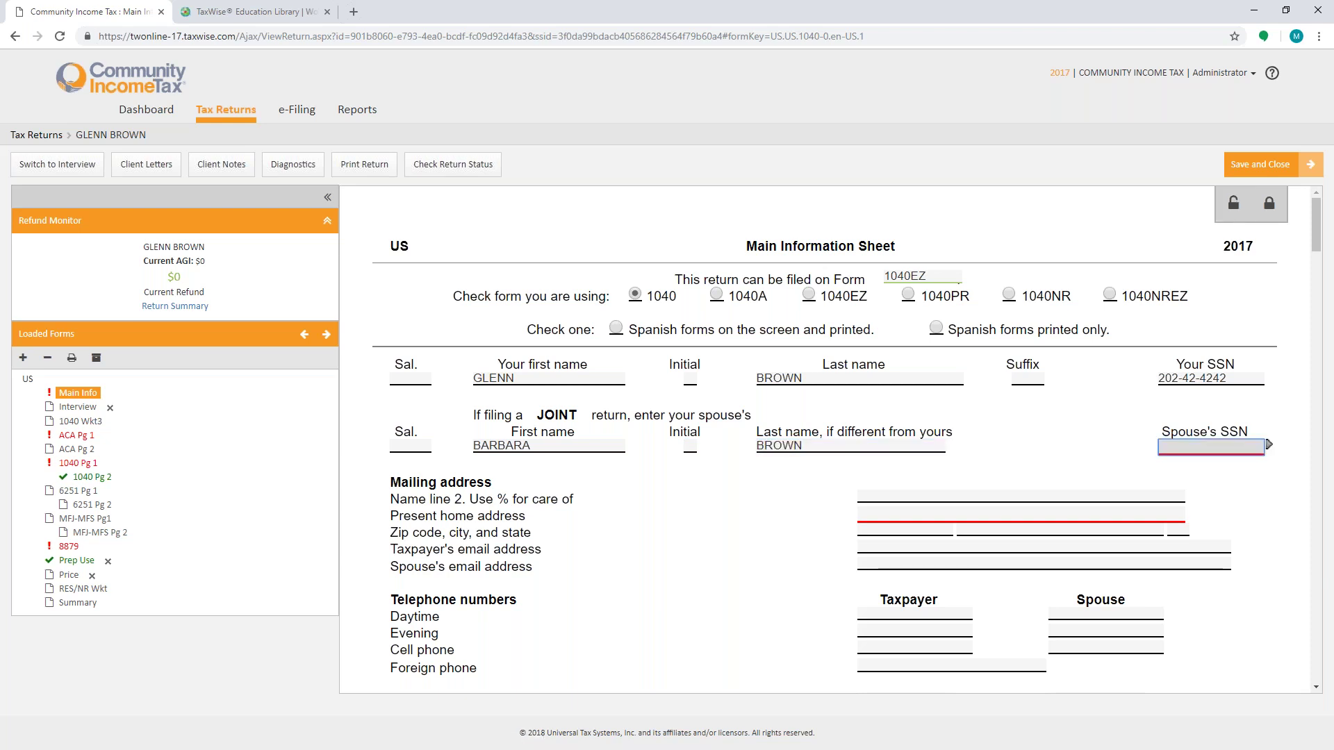
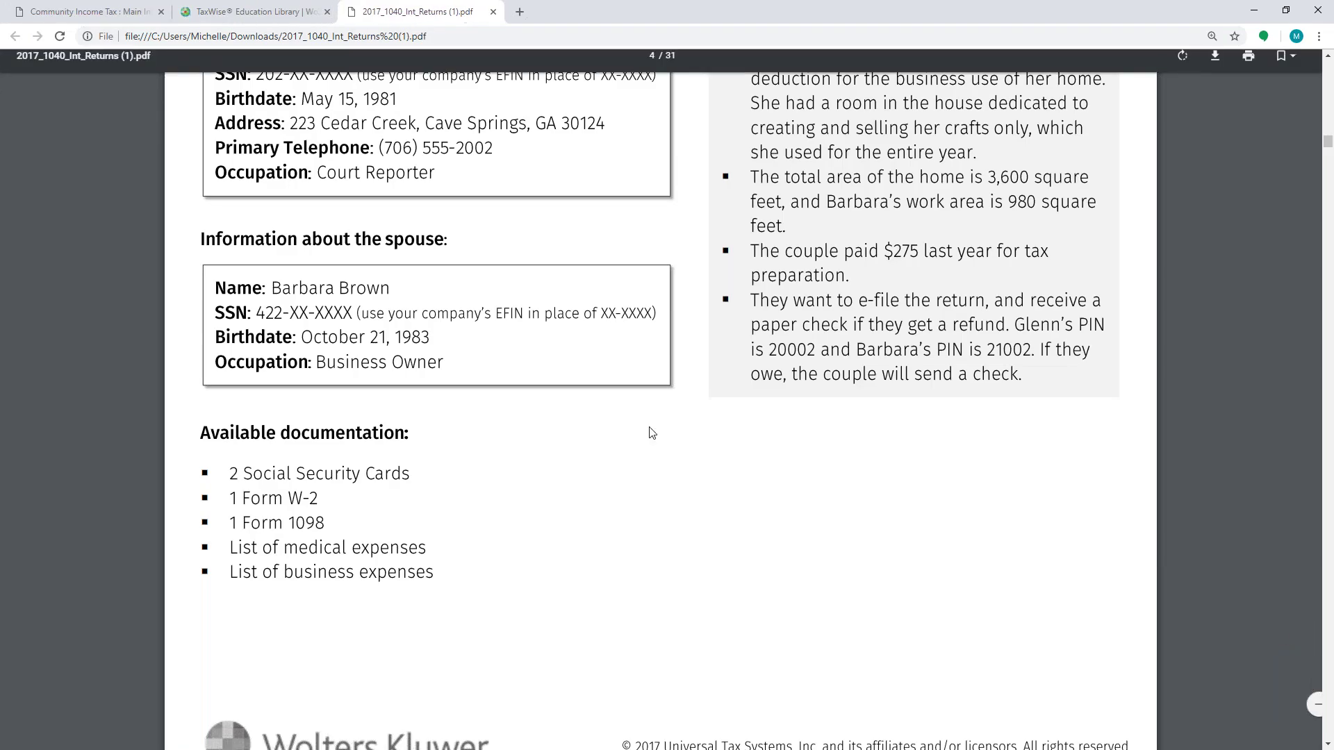
pyautogui.scroll(3, 678, 446)
pyautogui.scroll(4, 680, 448)
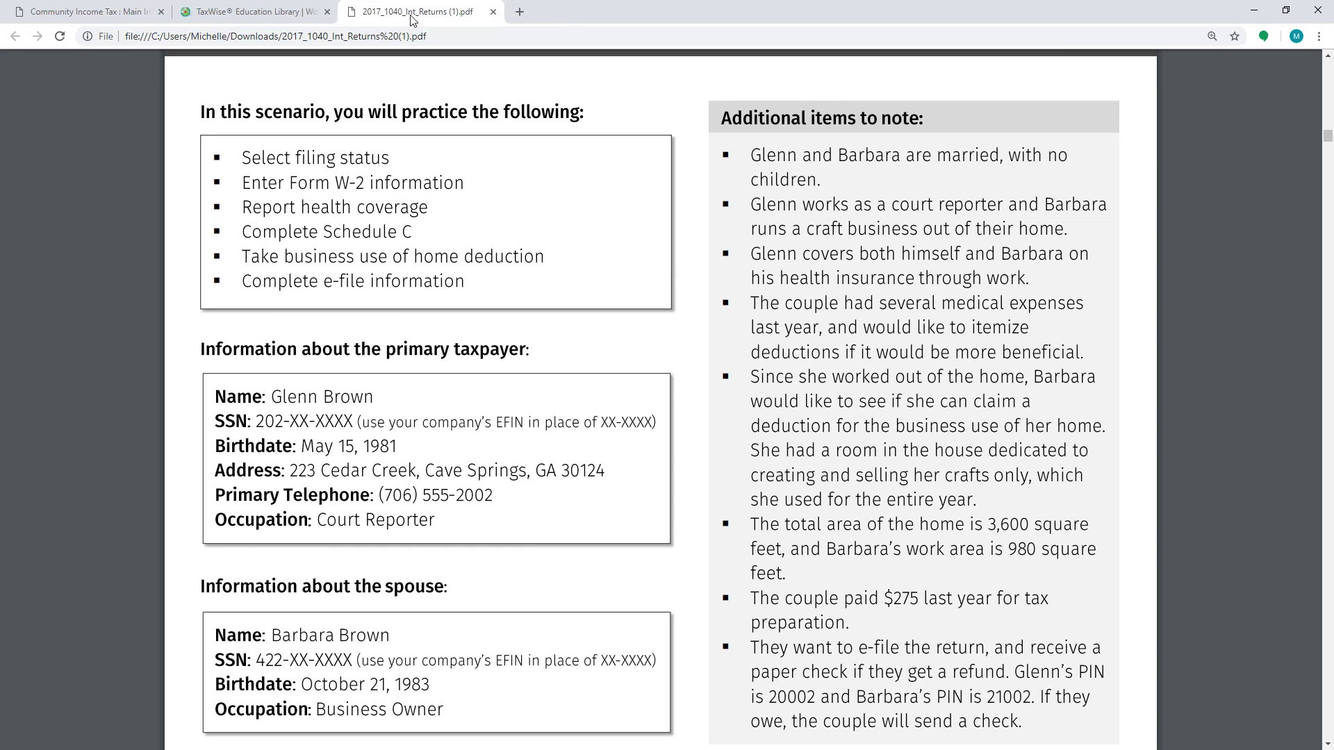
pyautogui.hotkey('ctrl', 'w')
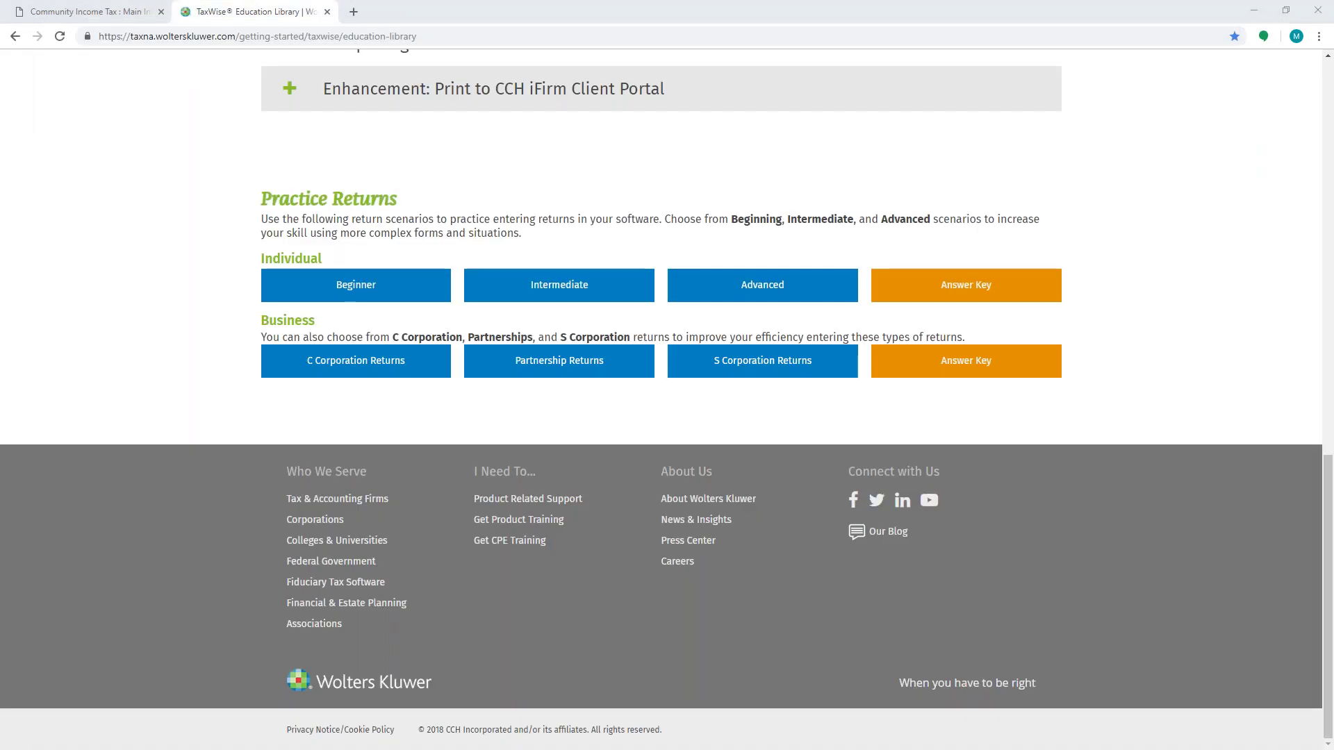
pyautogui.click(123, 12)
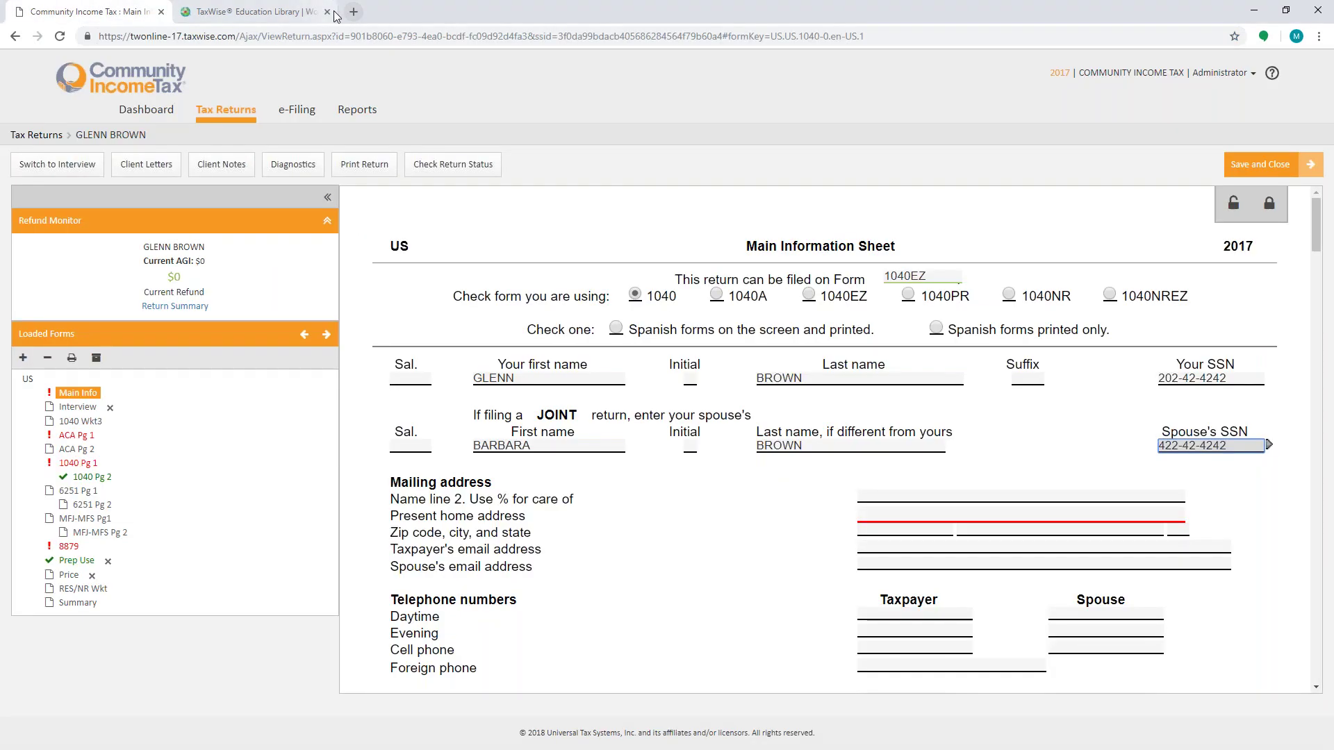
# Step: Enter the present home street address and ZIP code so city and state fill in
pyautogui.click(327, 12)
pyautogui.click(874, 518)
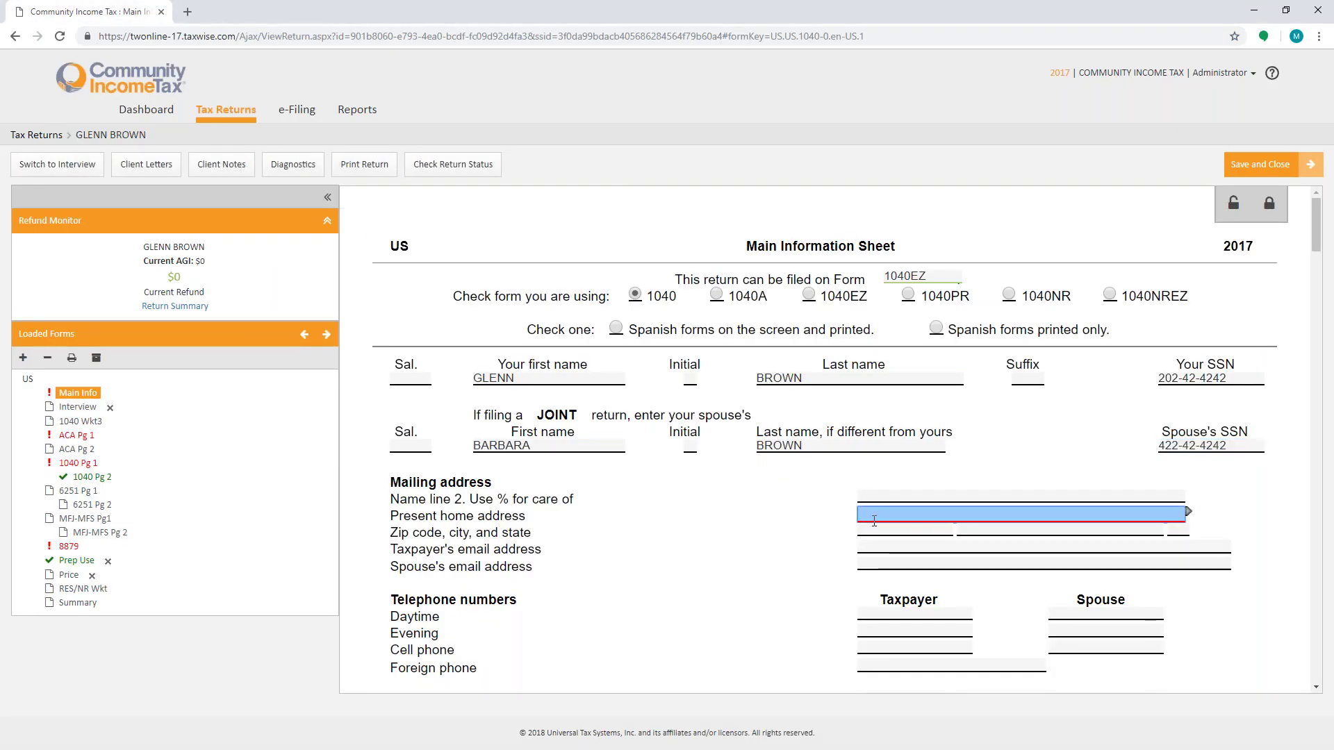
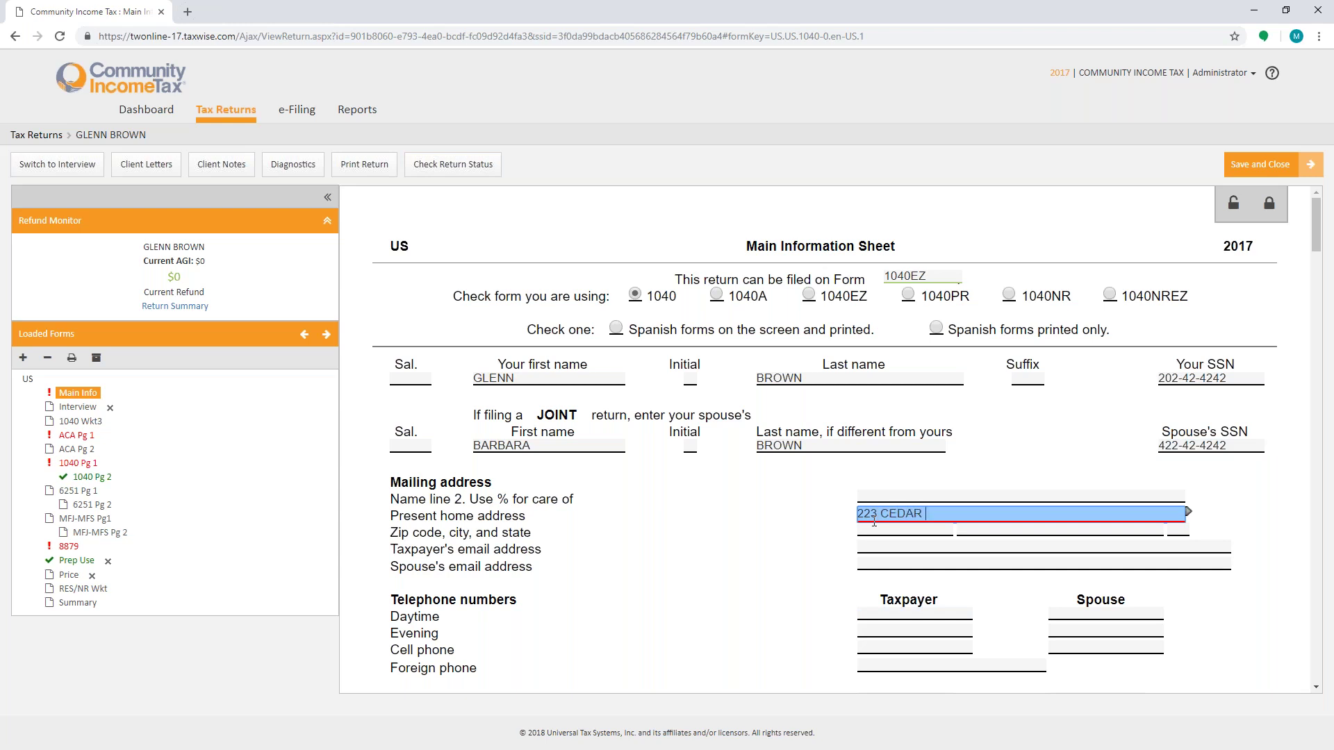
pyautogui.press('Tab')
pyautogui.write('30124-')
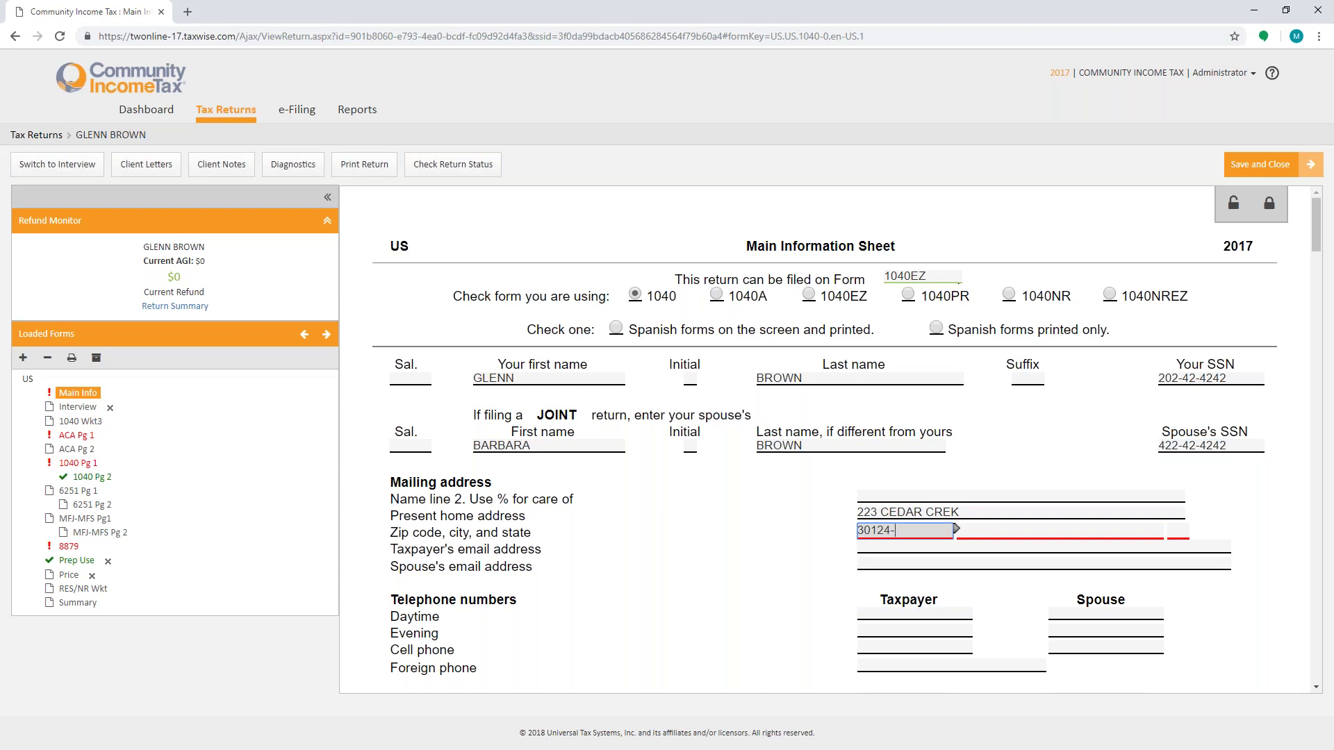
pyautogui.press('Tab')
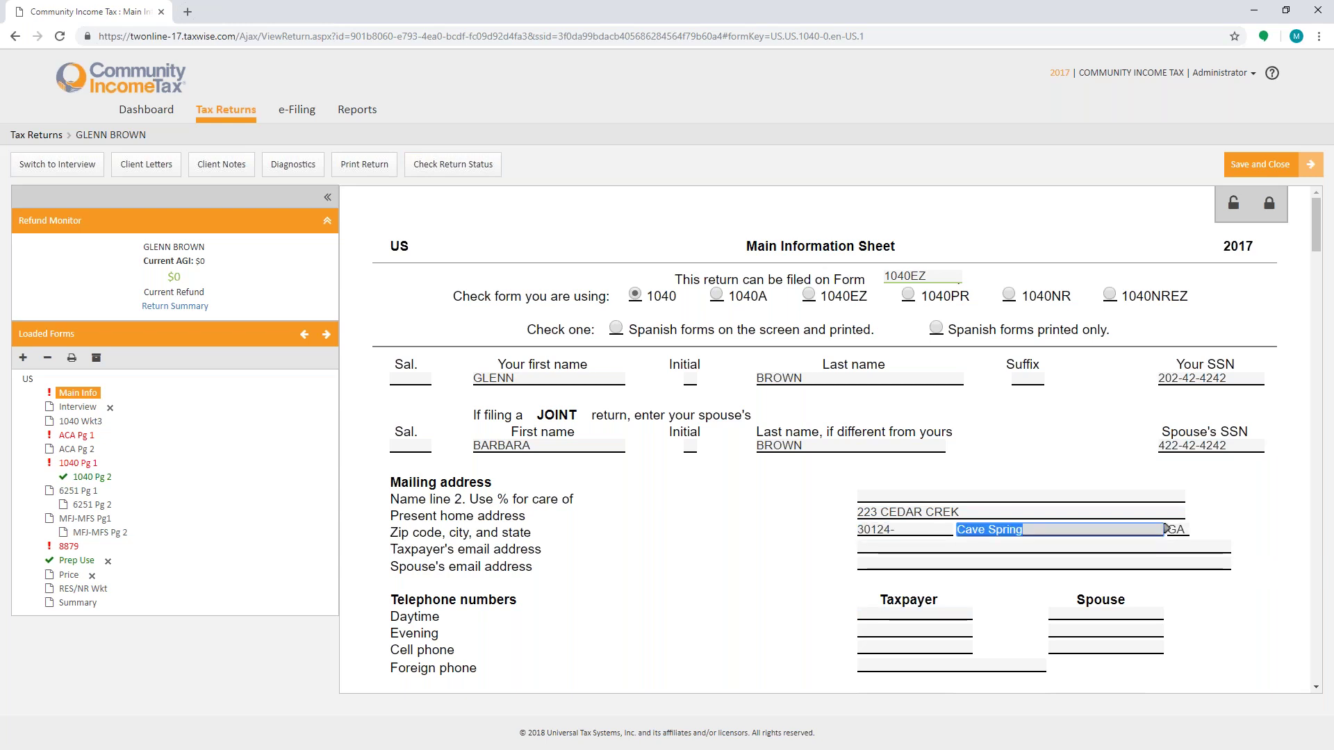
# Step: Enter the taxpayer's and spouse's birth dates so their ages update
pyautogui.scroll(-4, 740, 561)
pyautogui.click(873, 425)
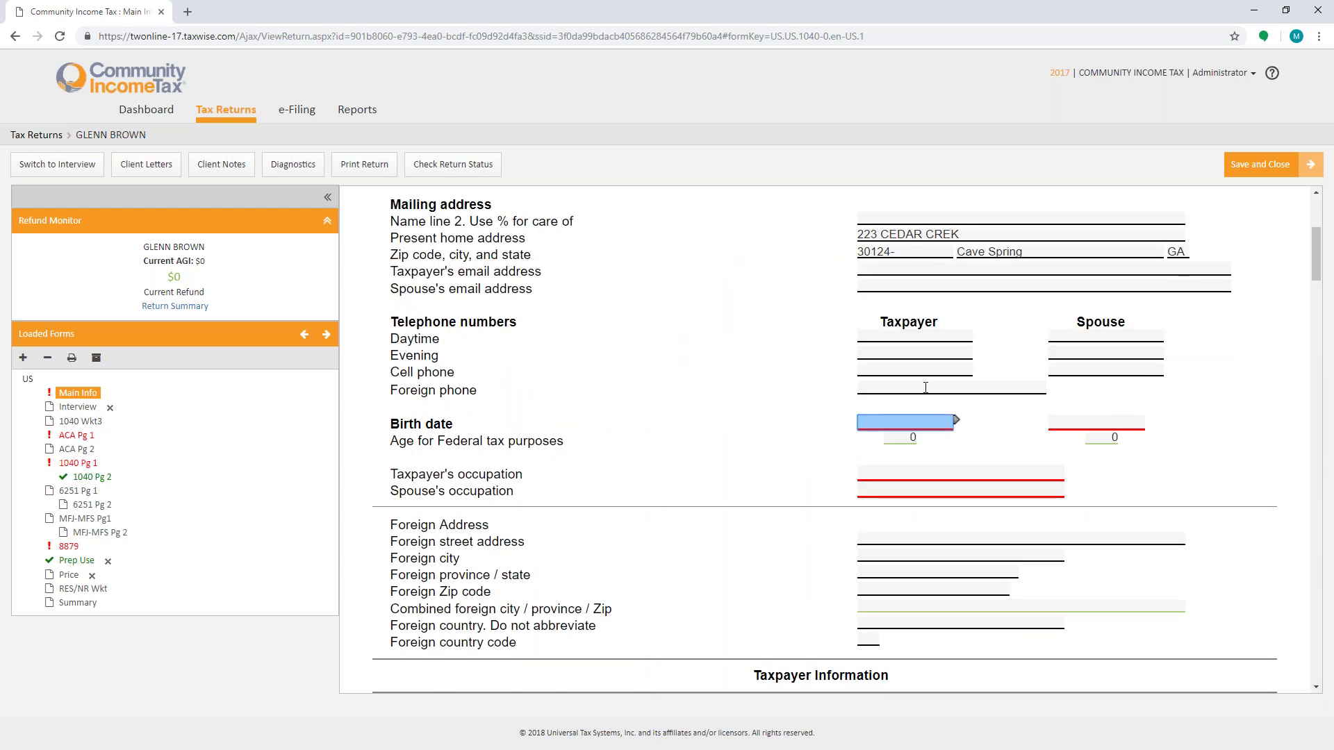
pyautogui.press('Tab')
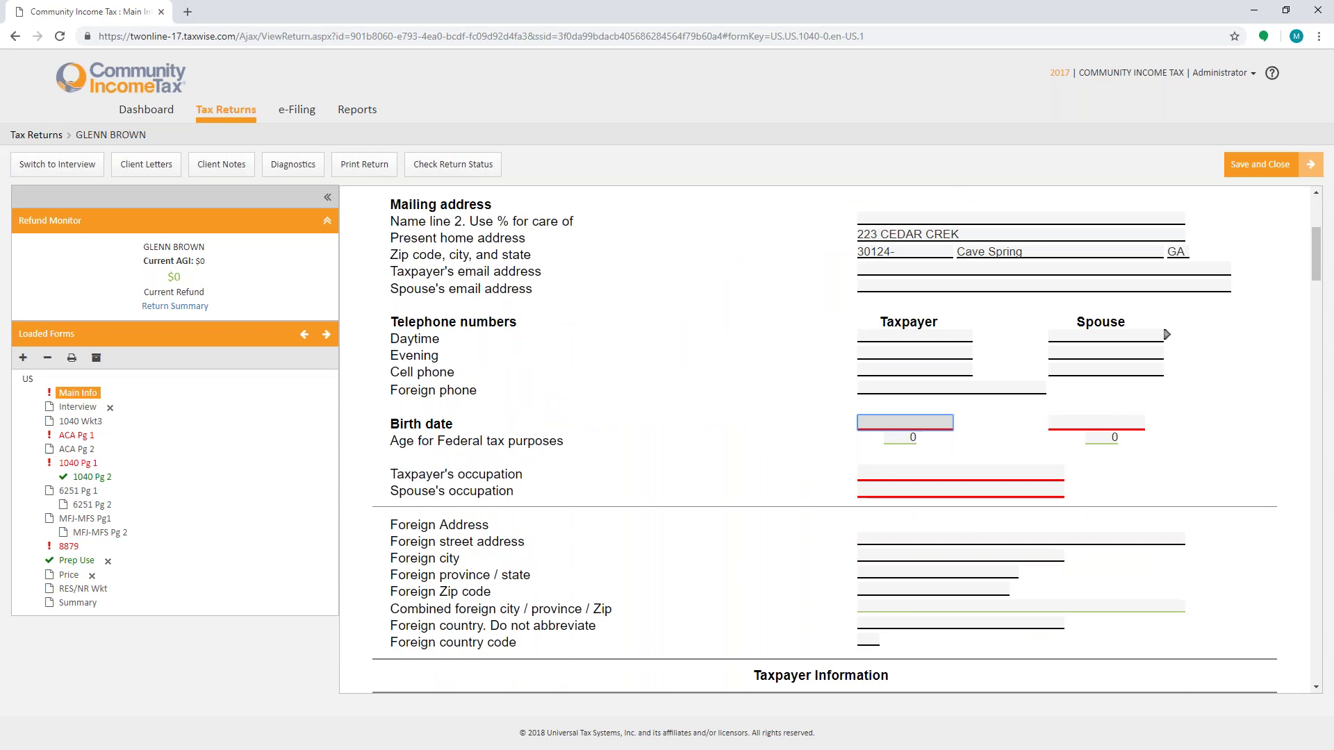
pyautogui.write('05/15/1978')
pyautogui.click(1143, 421)
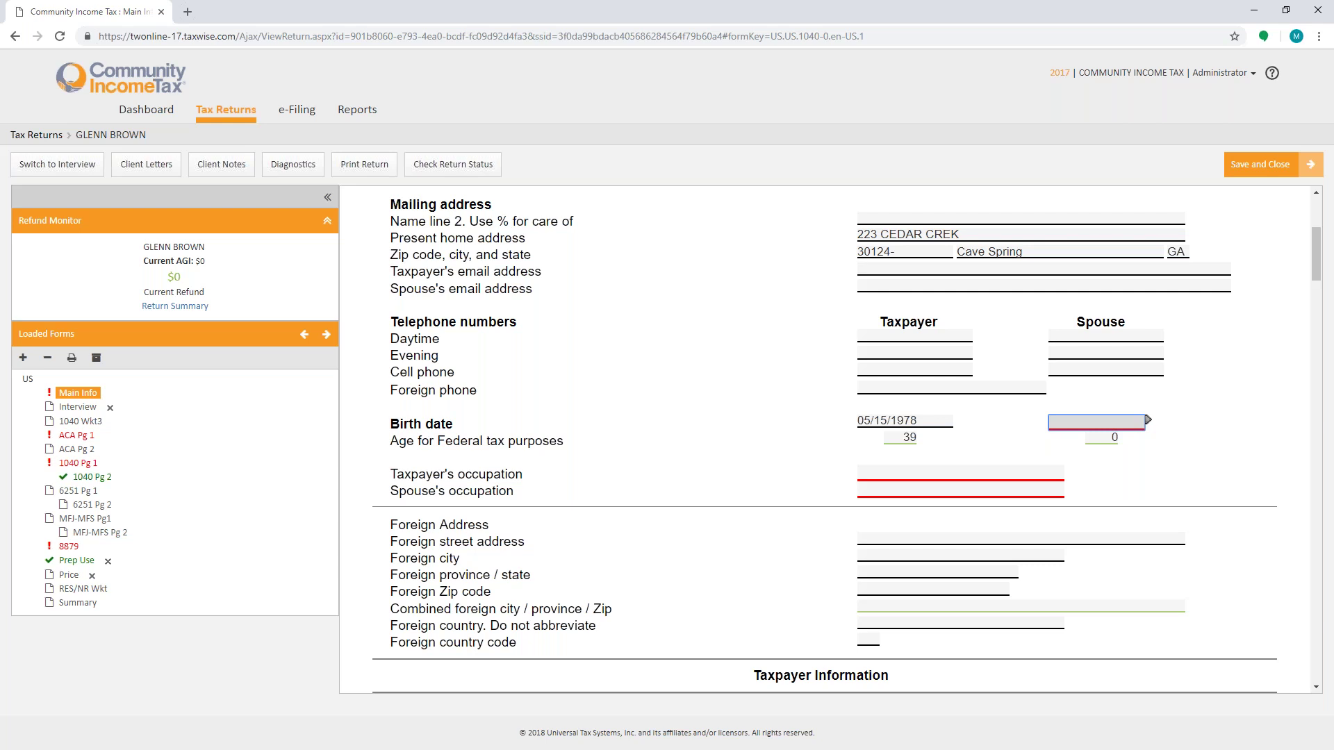
pyautogui.write('10/21/1983')
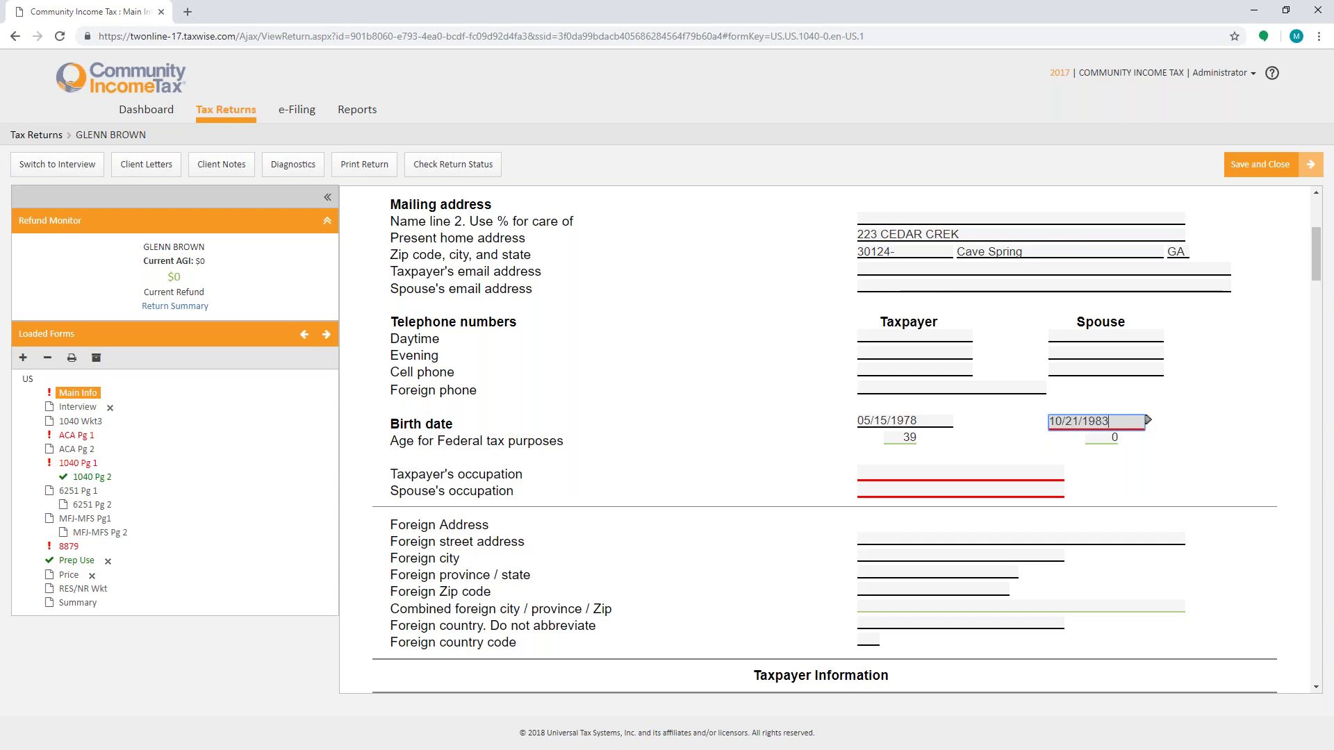
pyautogui.click(919, 437)
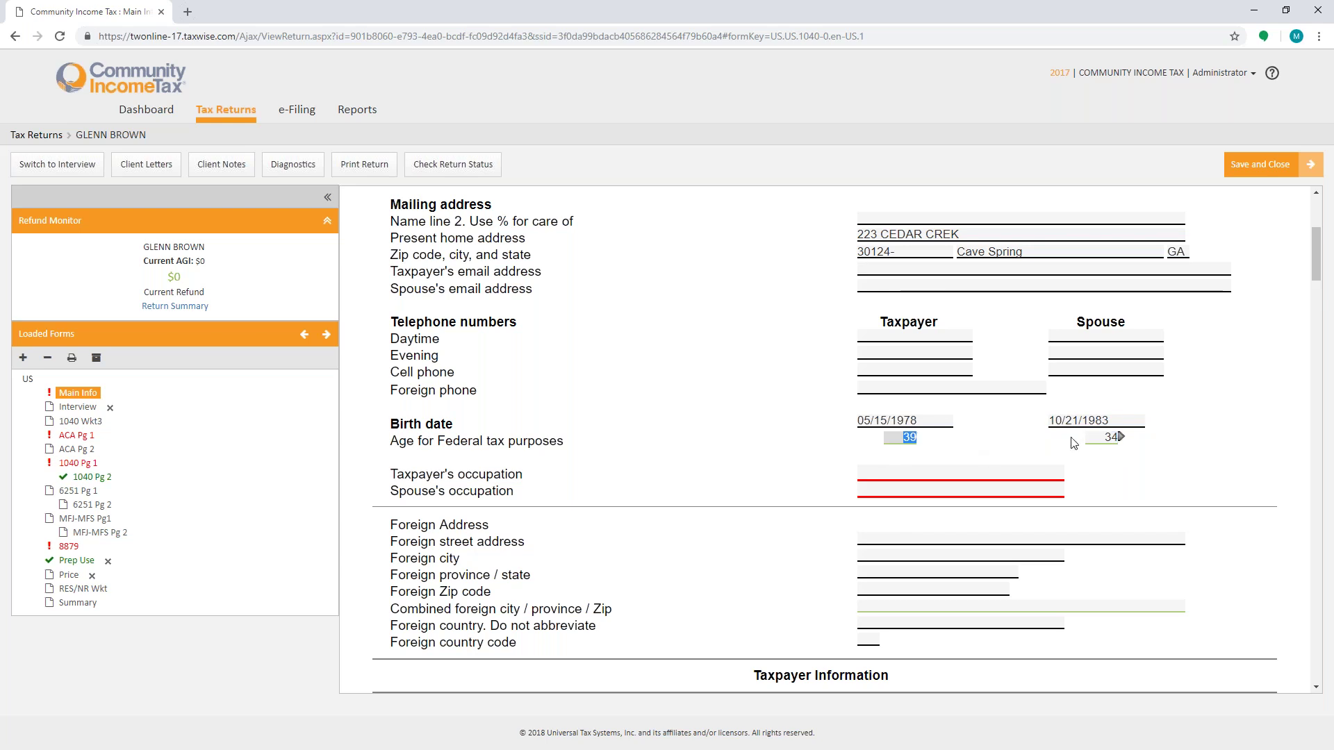
# Step: Enter COURT REPORTER as the taxpayer's occupation, then go back a page
pyautogui.click(965, 473)
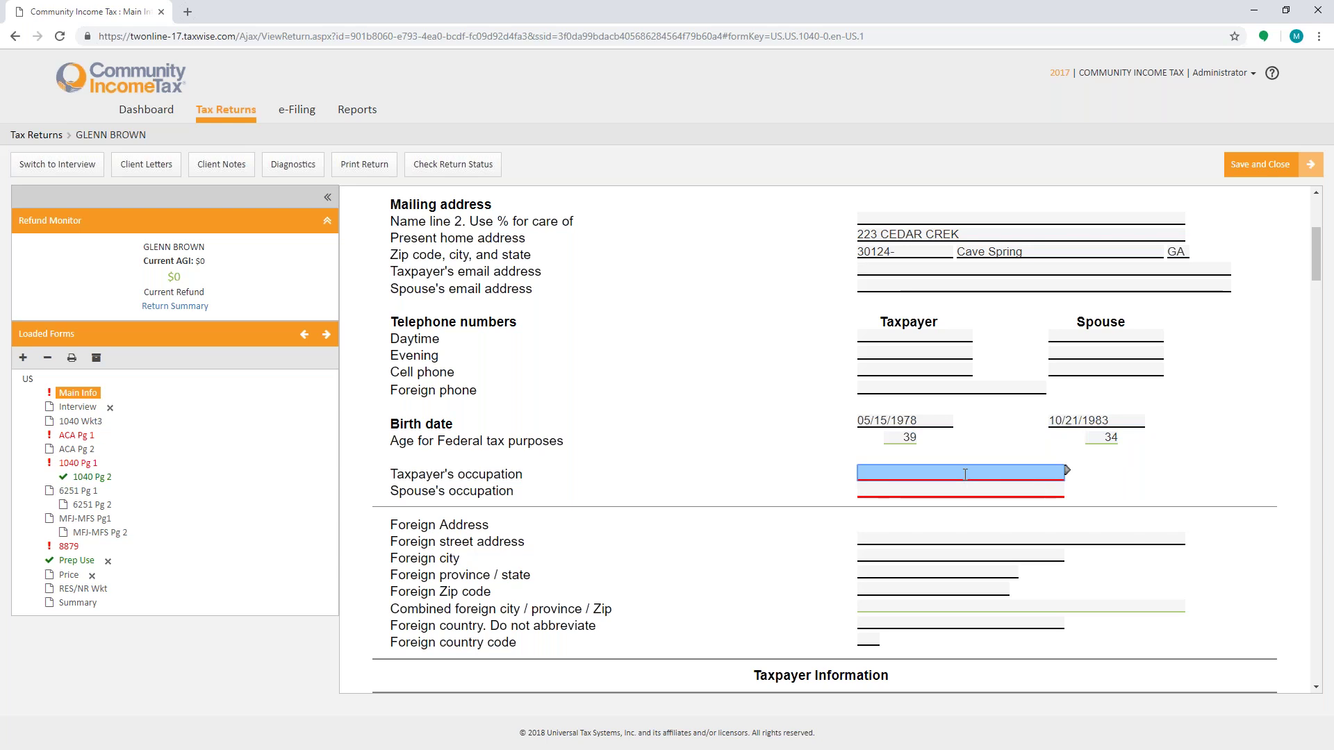
pyautogui.write('COURT REPORTER')
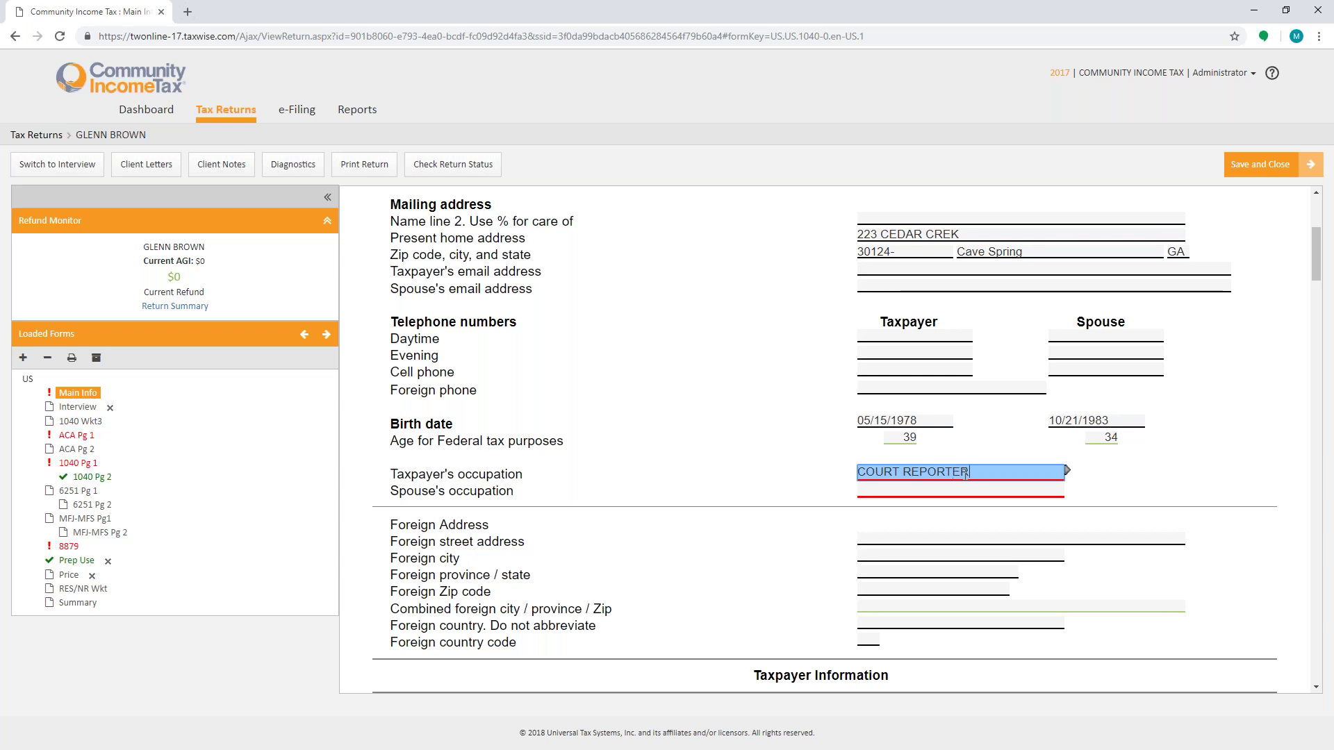
pyautogui.press('Tab')
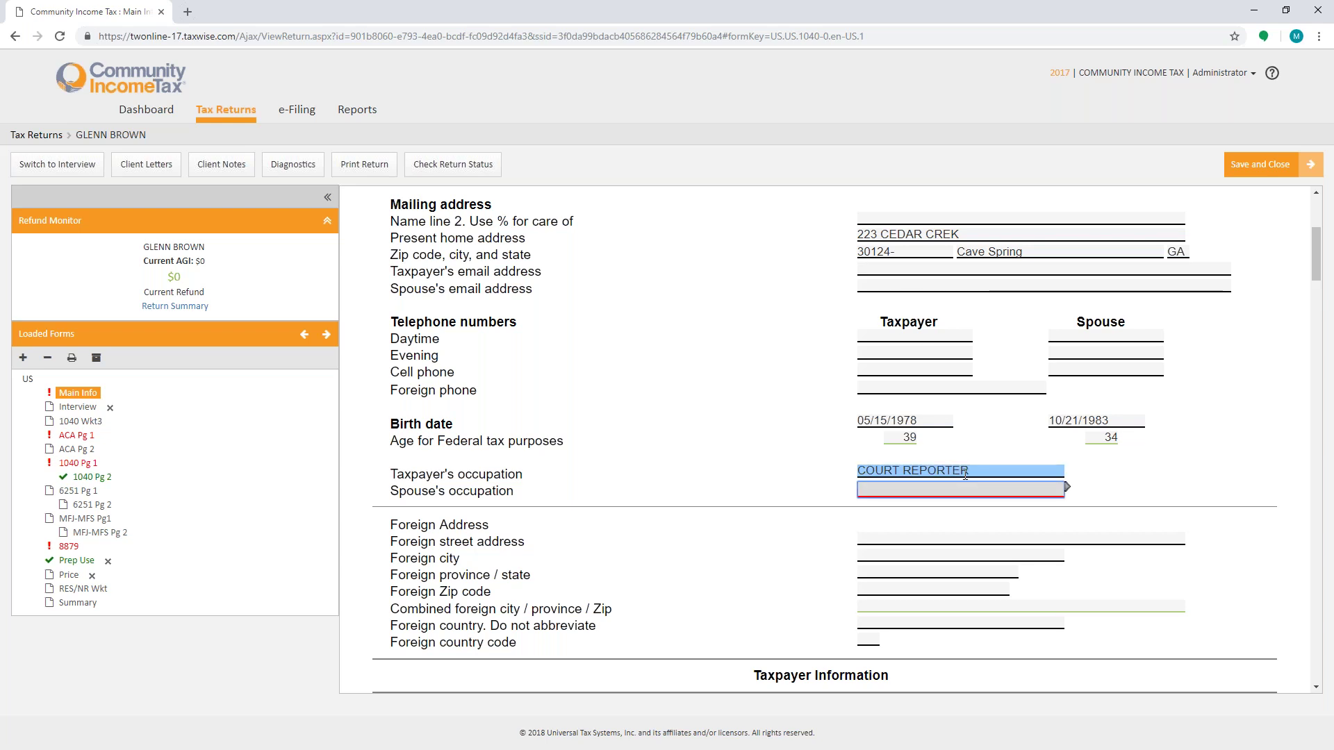
pyautogui.click(15, 36)
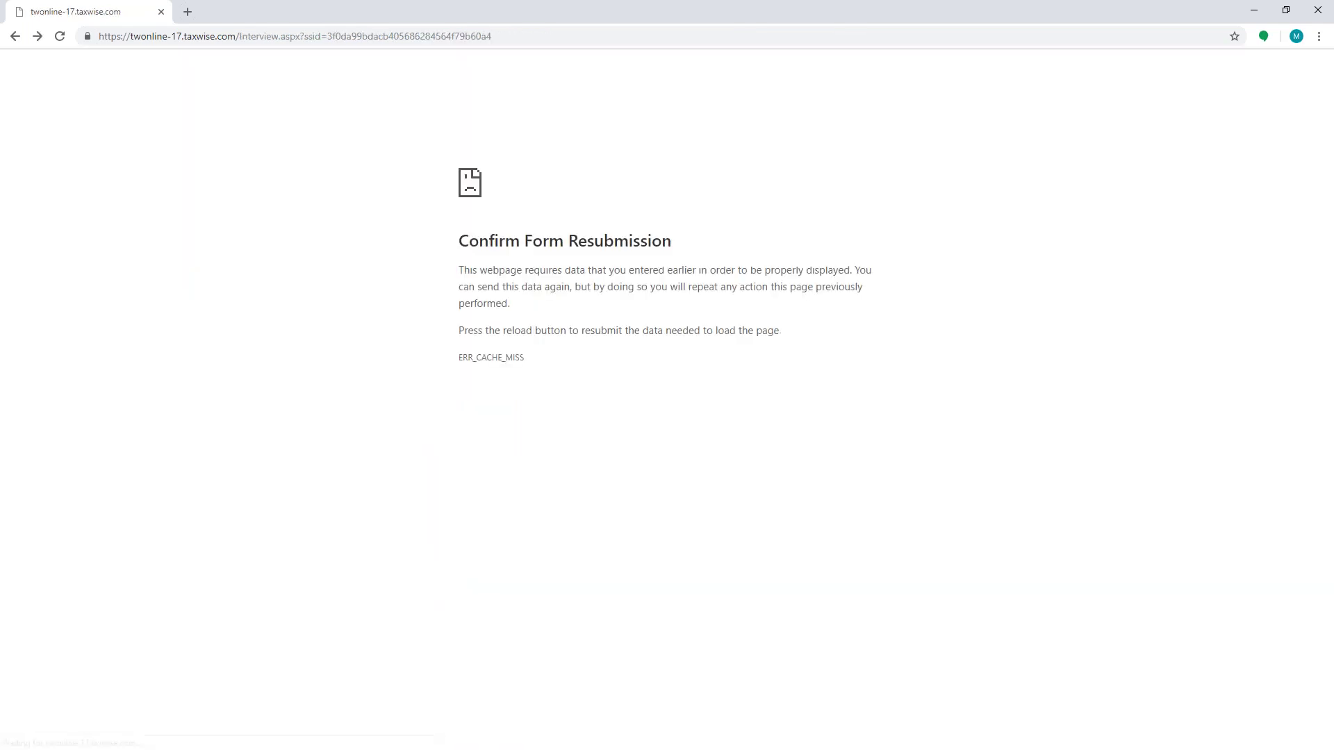
# Step: Clear the error by trimming the address to the site root and loading the dashboard
pyautogui.click(15, 36)
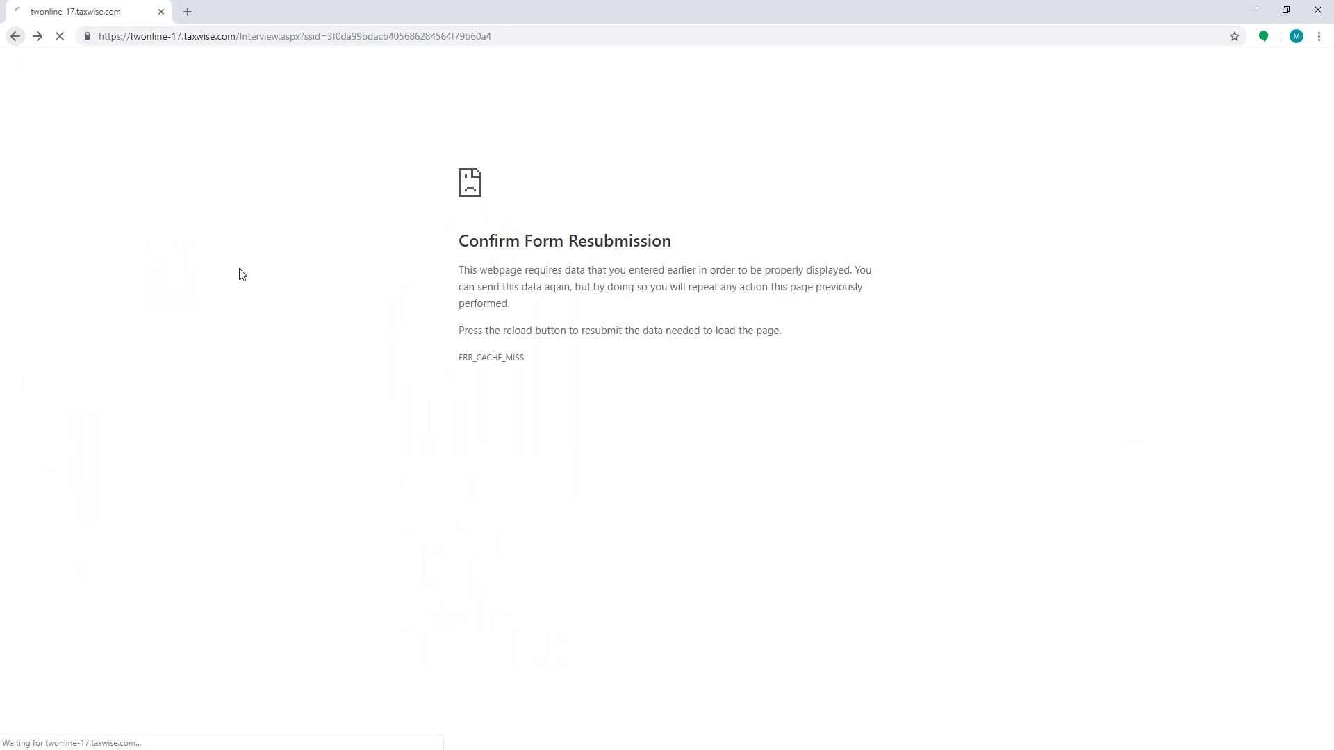
pyautogui.click(325, 36)
pyautogui.press('Return')
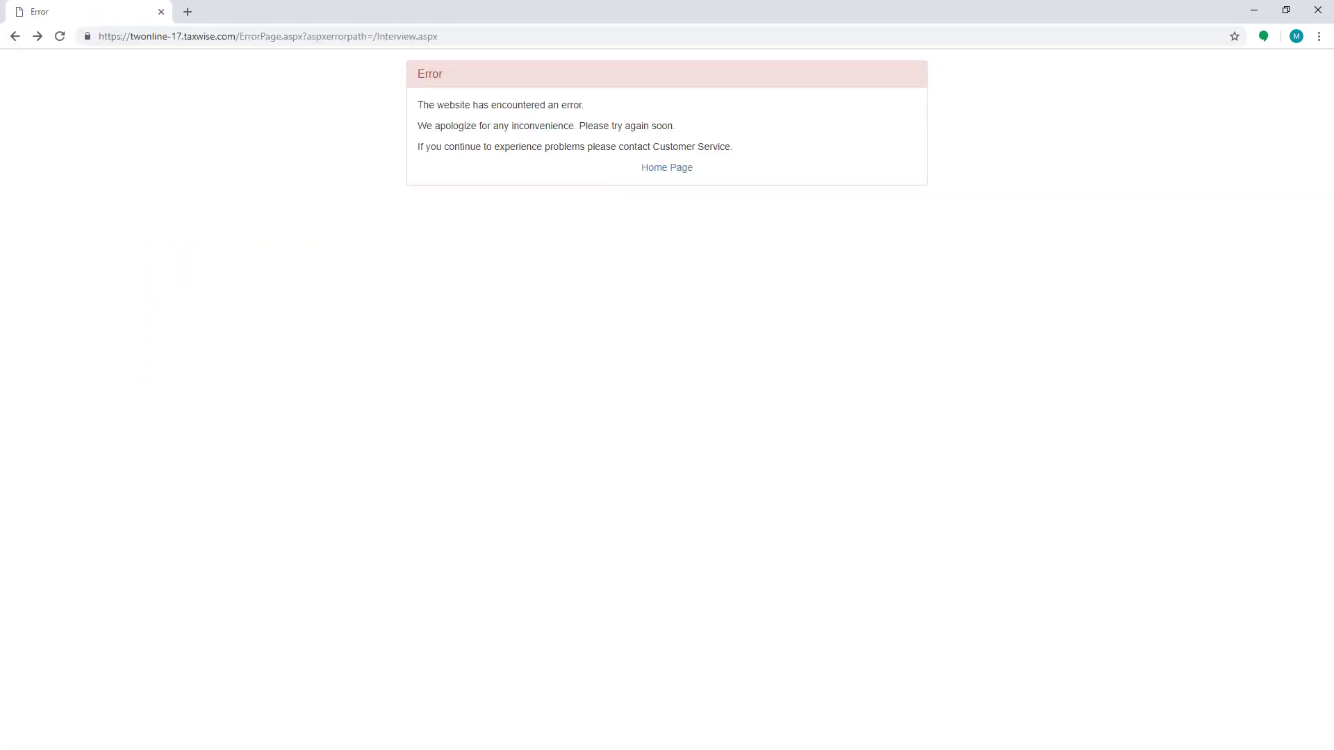
pyautogui.click(318, 39)
pyautogui.click(250, 37)
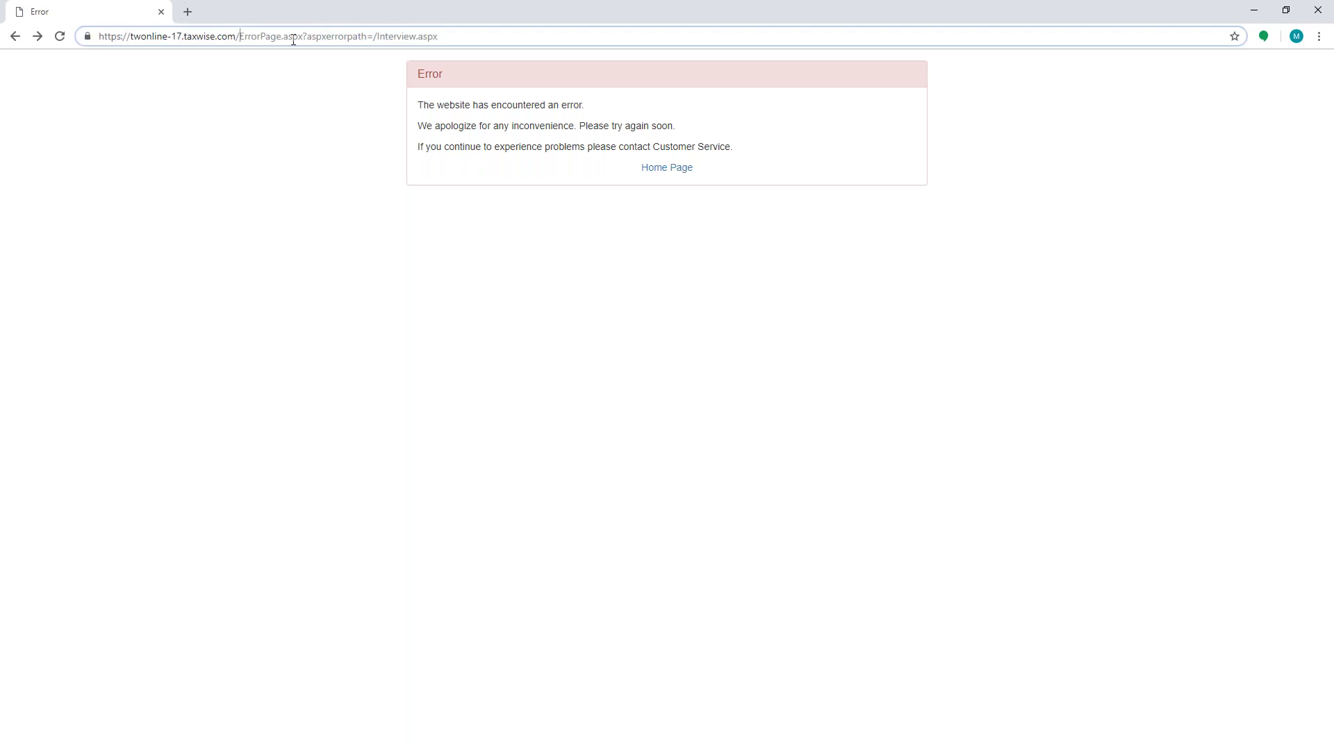
pyautogui.hotkey('shift', 'End')
pyautogui.press('BackSpace')
pyautogui.press('Return')
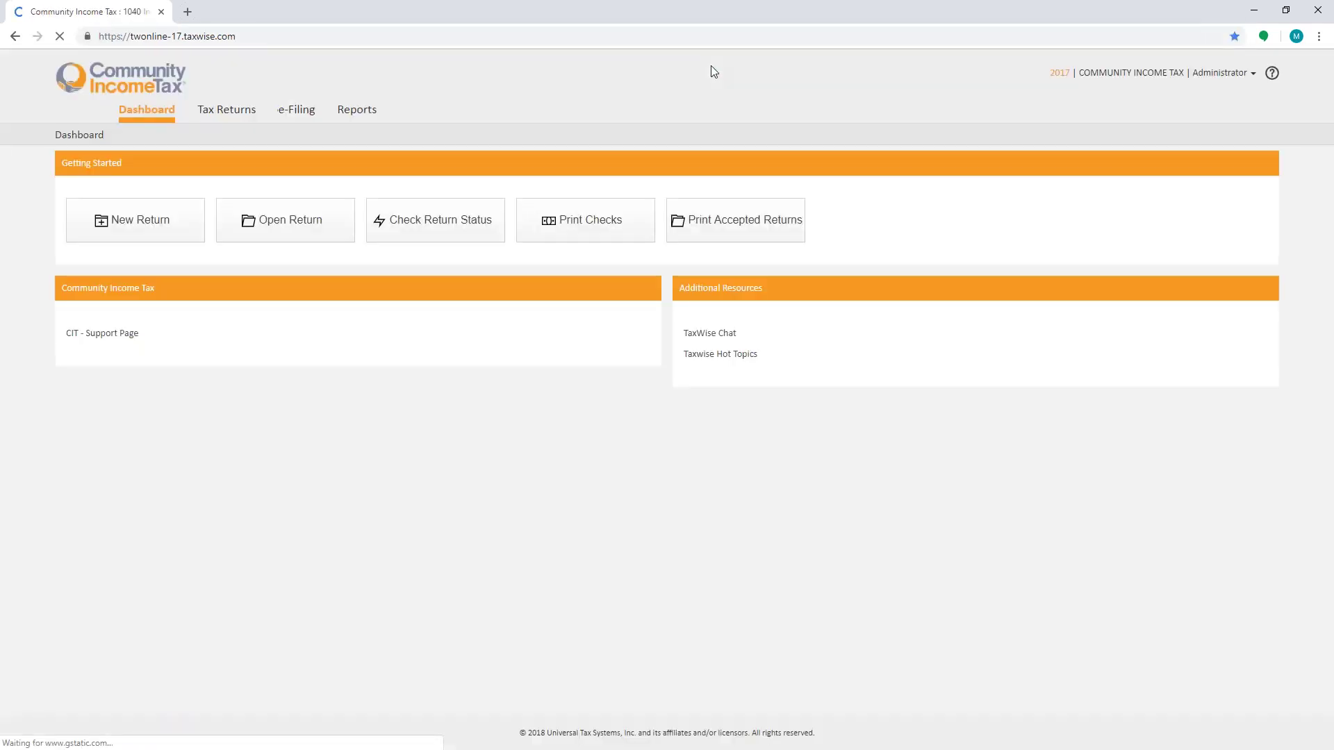
# Step: Reopen the individual return from the Tax Returns list
pyautogui.click(282, 221)
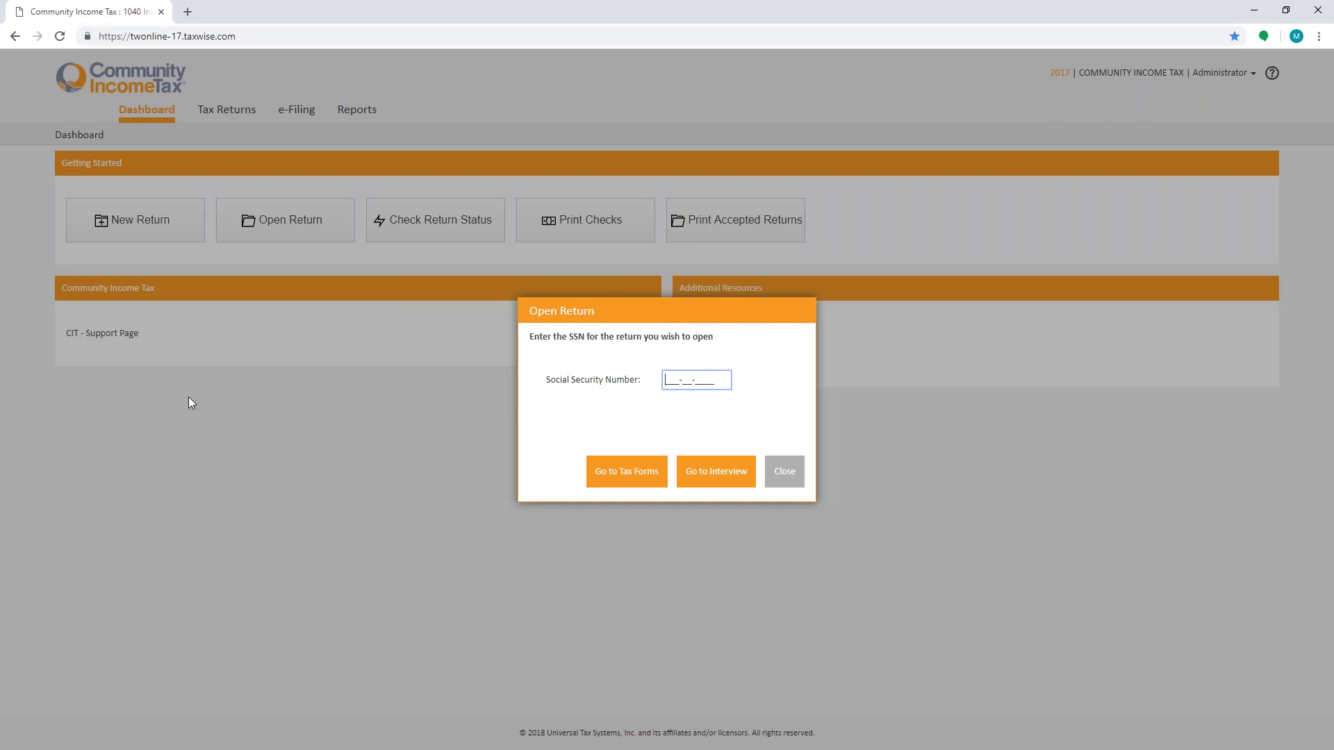
pyautogui.click(782, 478)
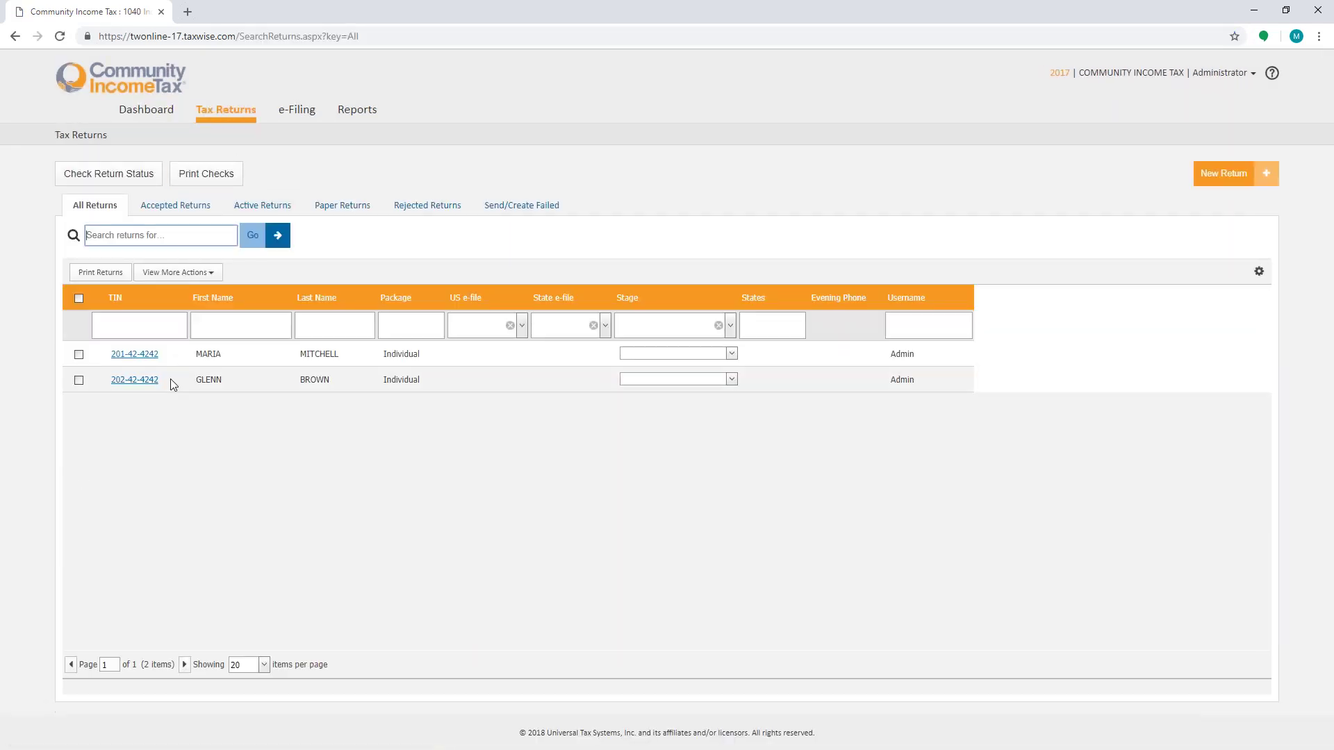
pyautogui.click(146, 381)
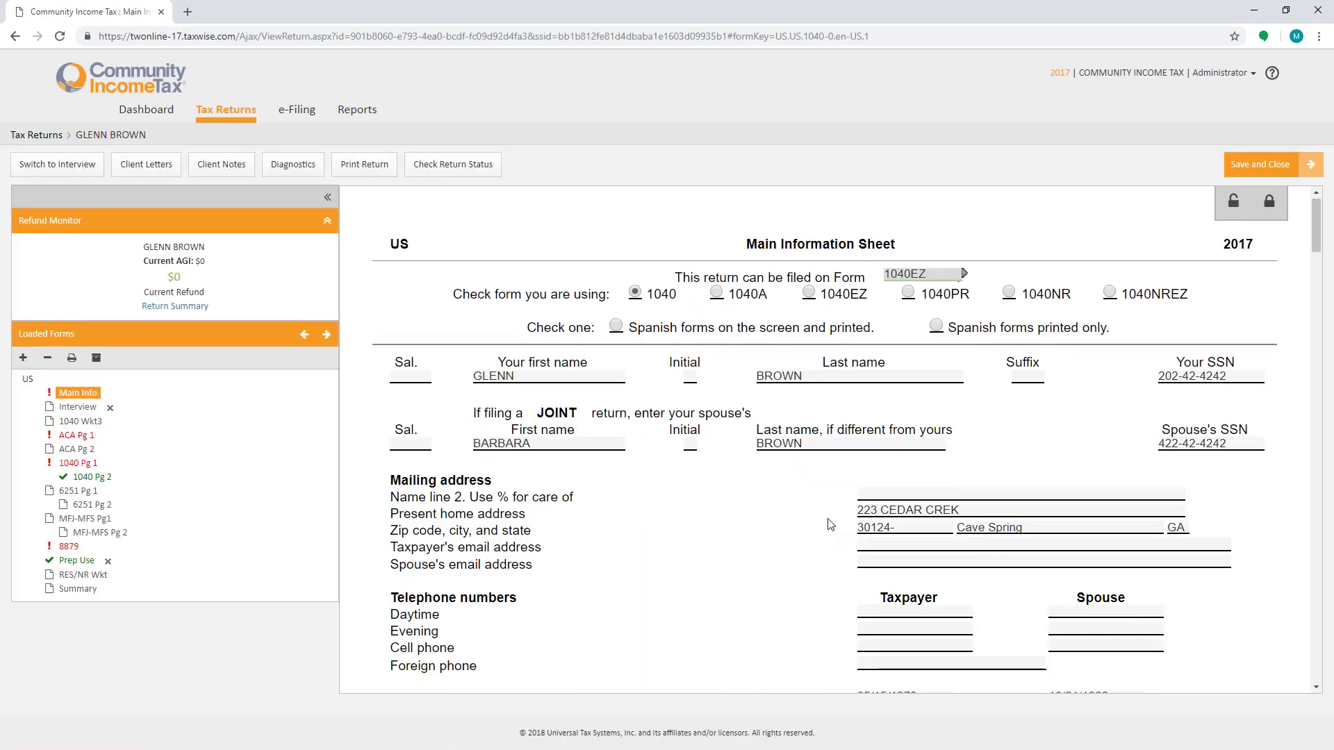
# Step: Enter BUSINES OWNER as the spouse's occupation and answer No to excluding Puerto Rico income
pyautogui.scroll(-6, 830, 524)
pyautogui.click(861, 350)
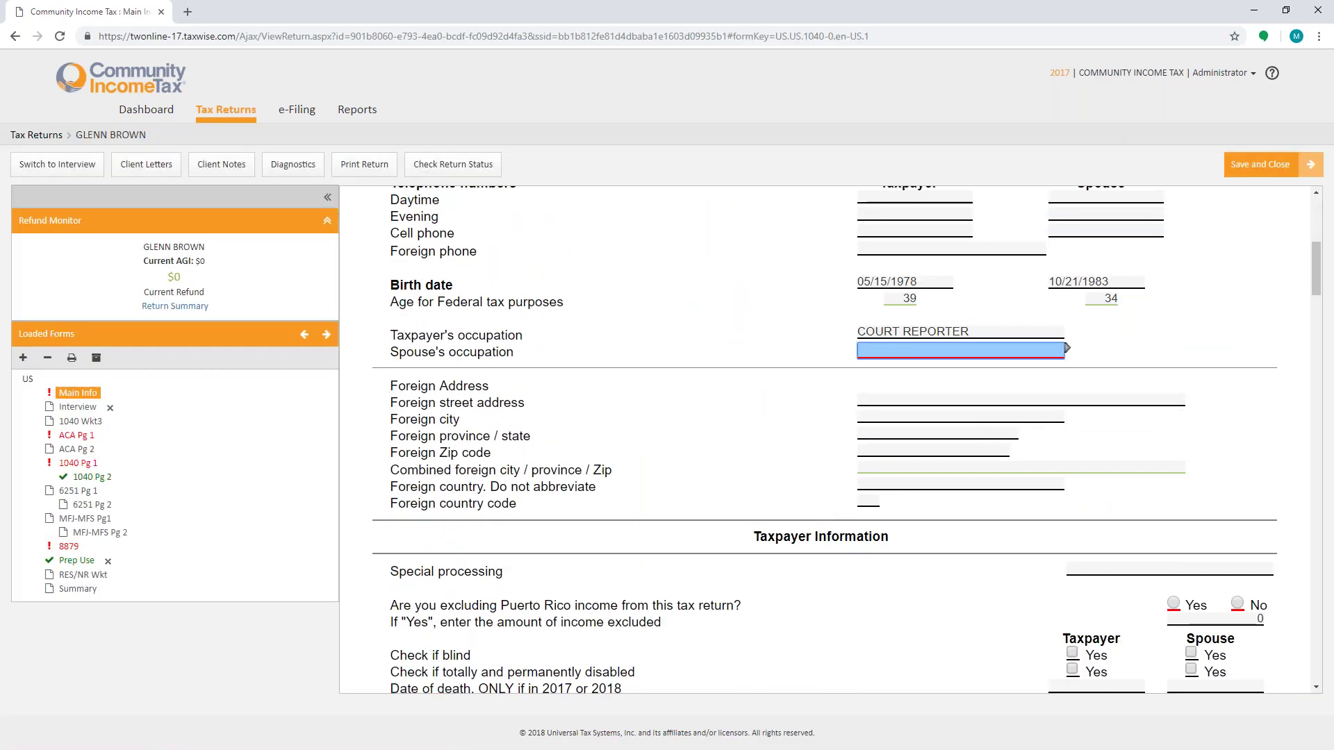
pyautogui.write('BUSINES')
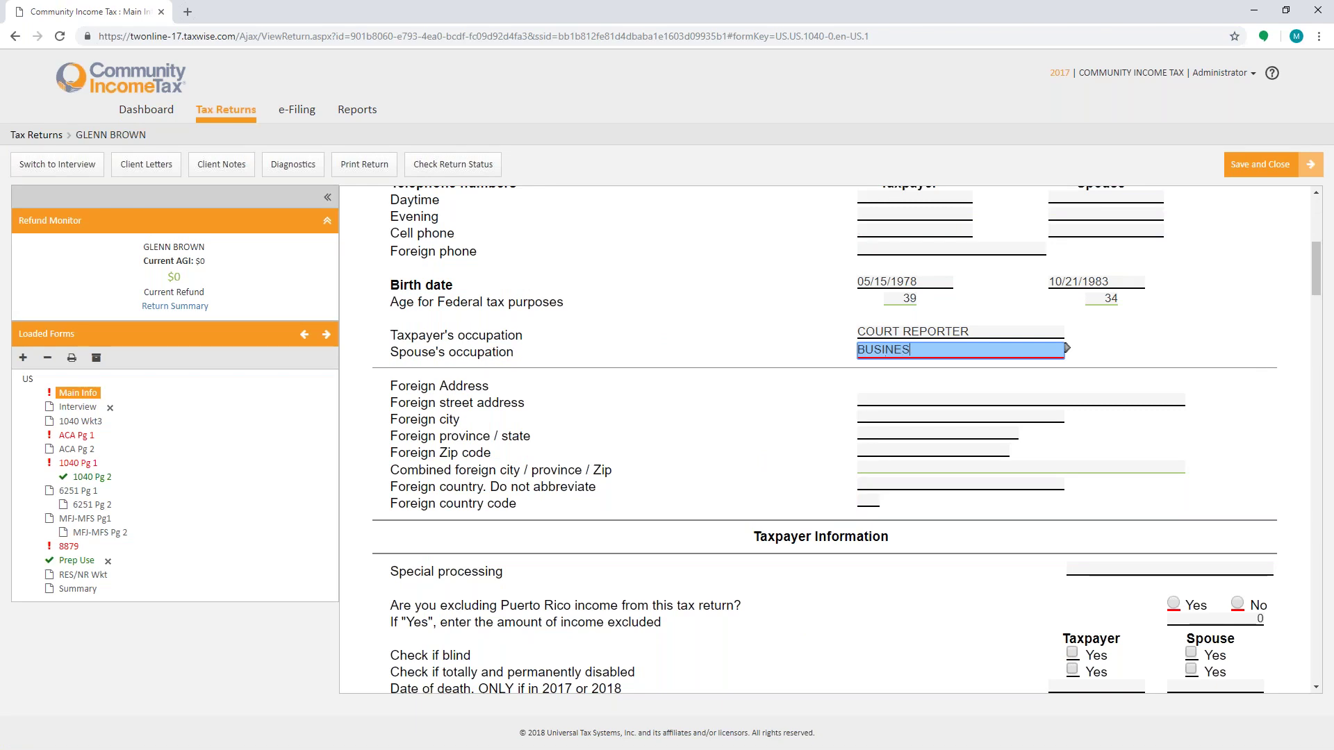
pyautogui.write(' OWNER')
pyautogui.scroll(-3, 927, 397)
pyautogui.click(1231, 410)
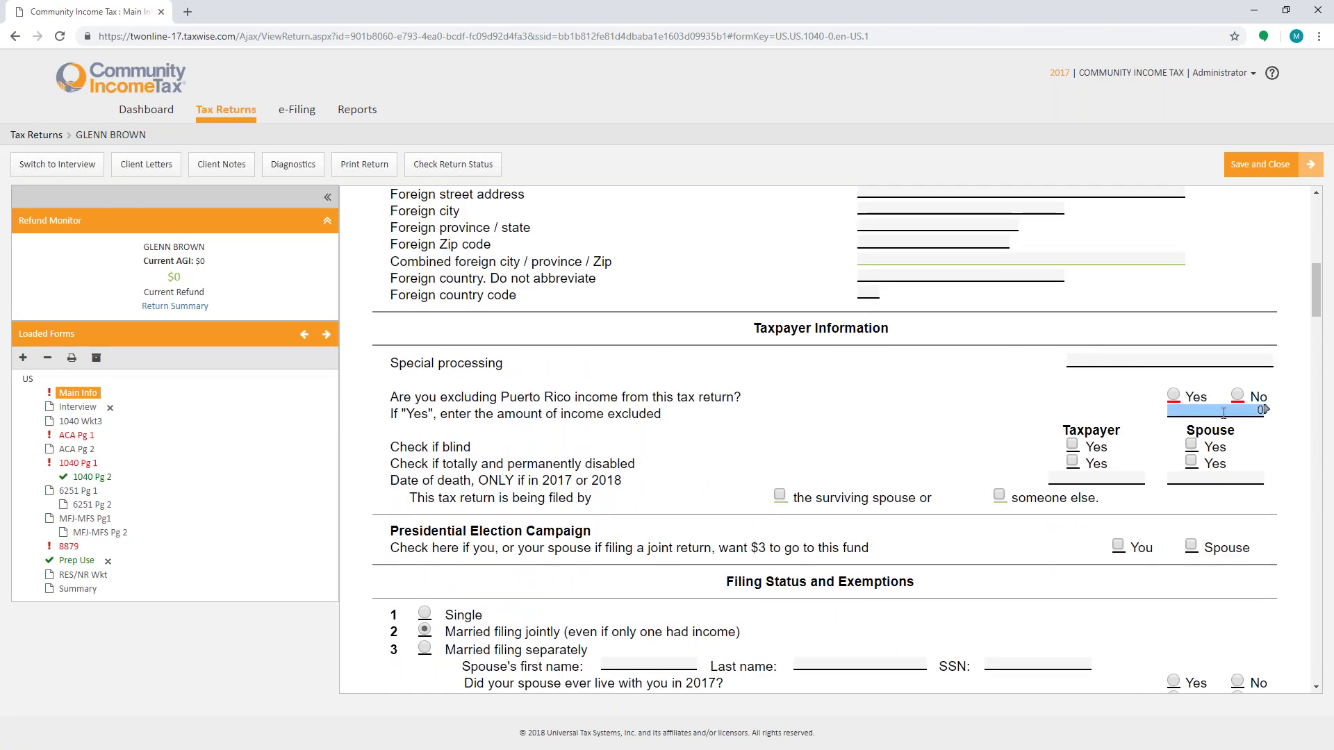
pyautogui.click(1237, 395)
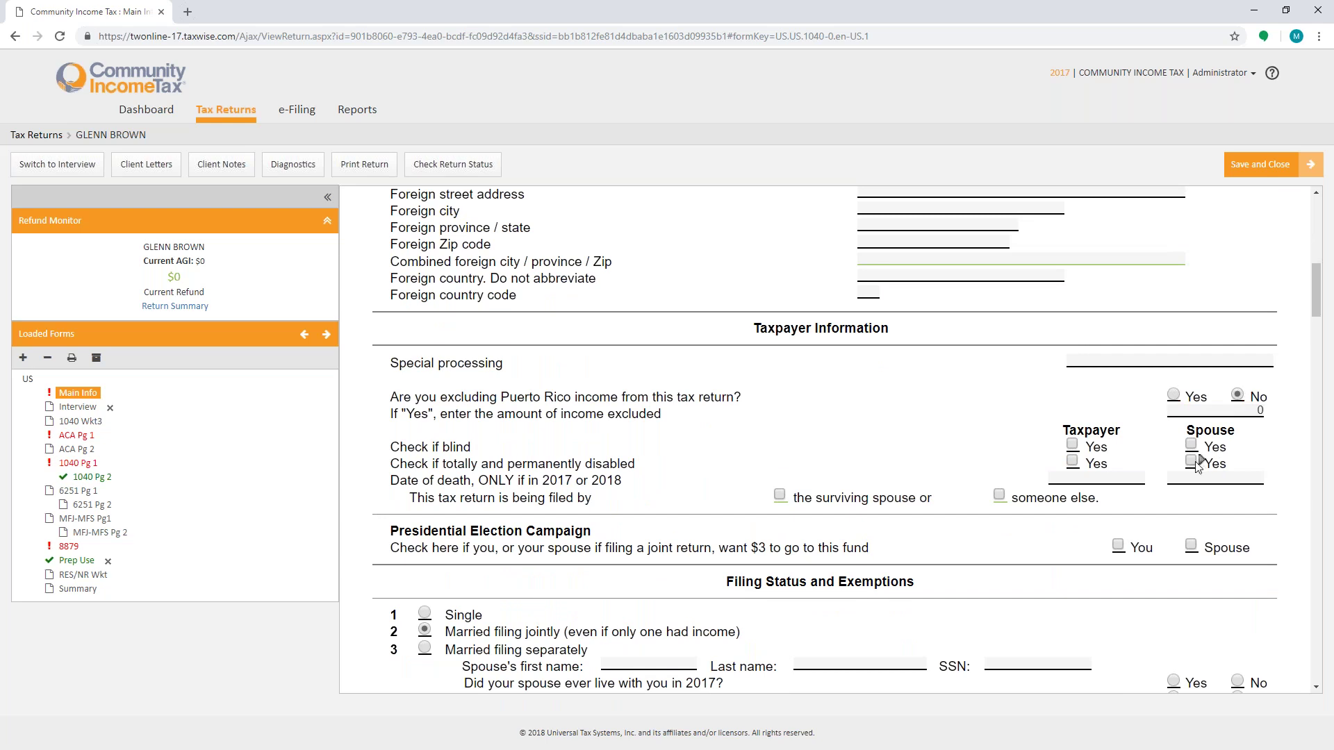
pyautogui.scroll(-5, 1198, 464)
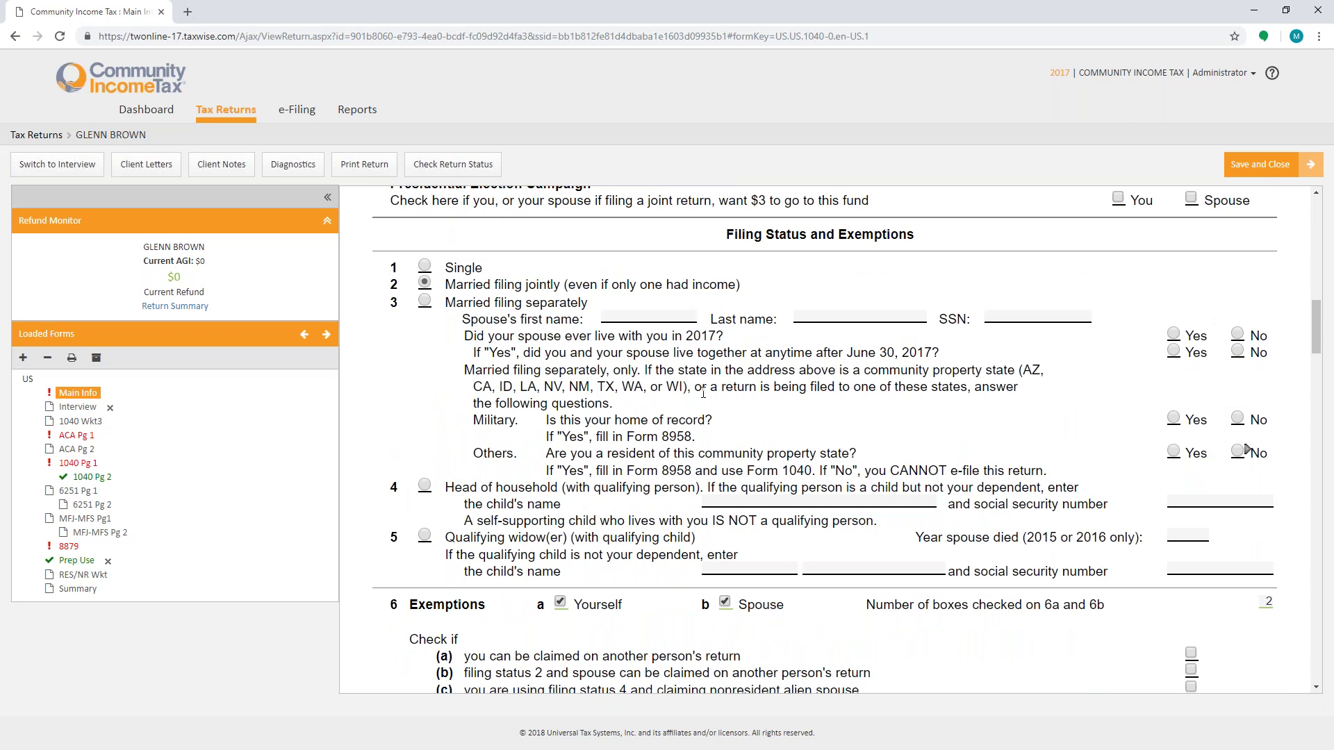
pyautogui.scroll(-2, 703, 393)
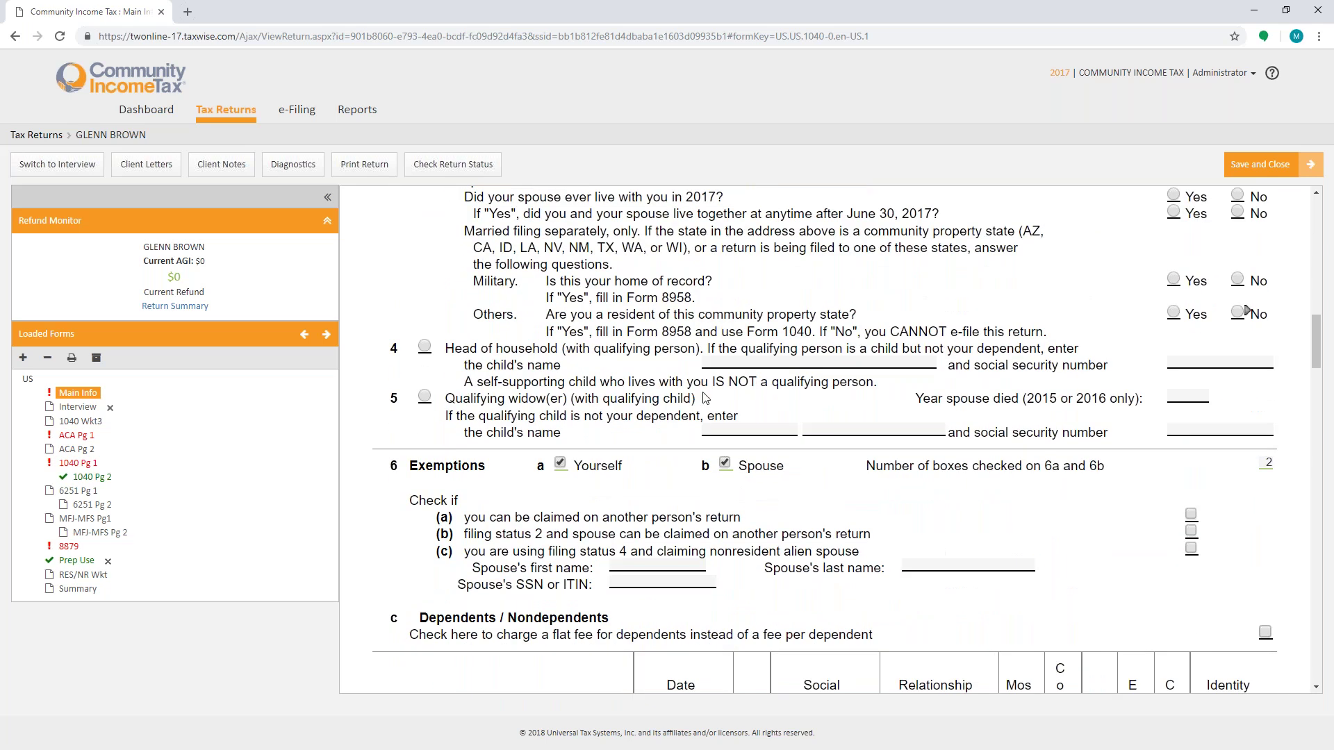
pyautogui.scroll(-9, 707, 399)
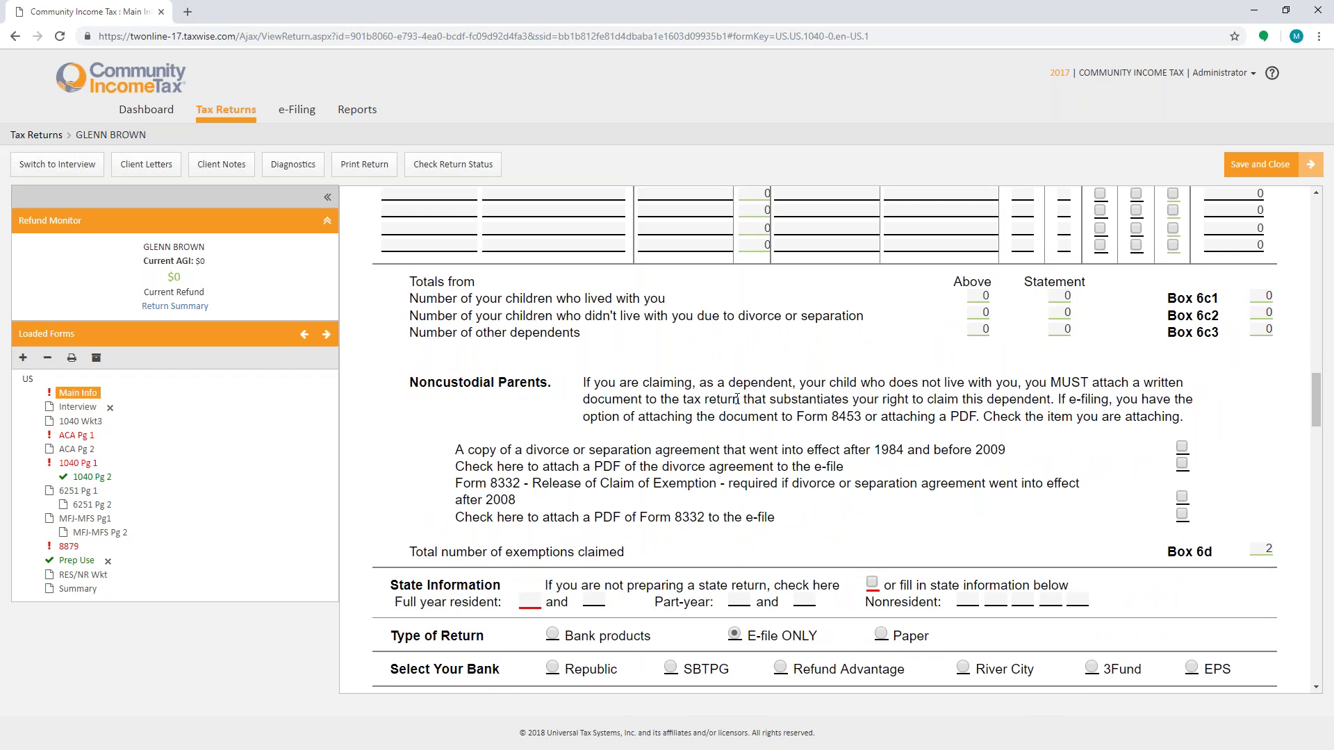
pyautogui.scroll(-3, 625, 486)
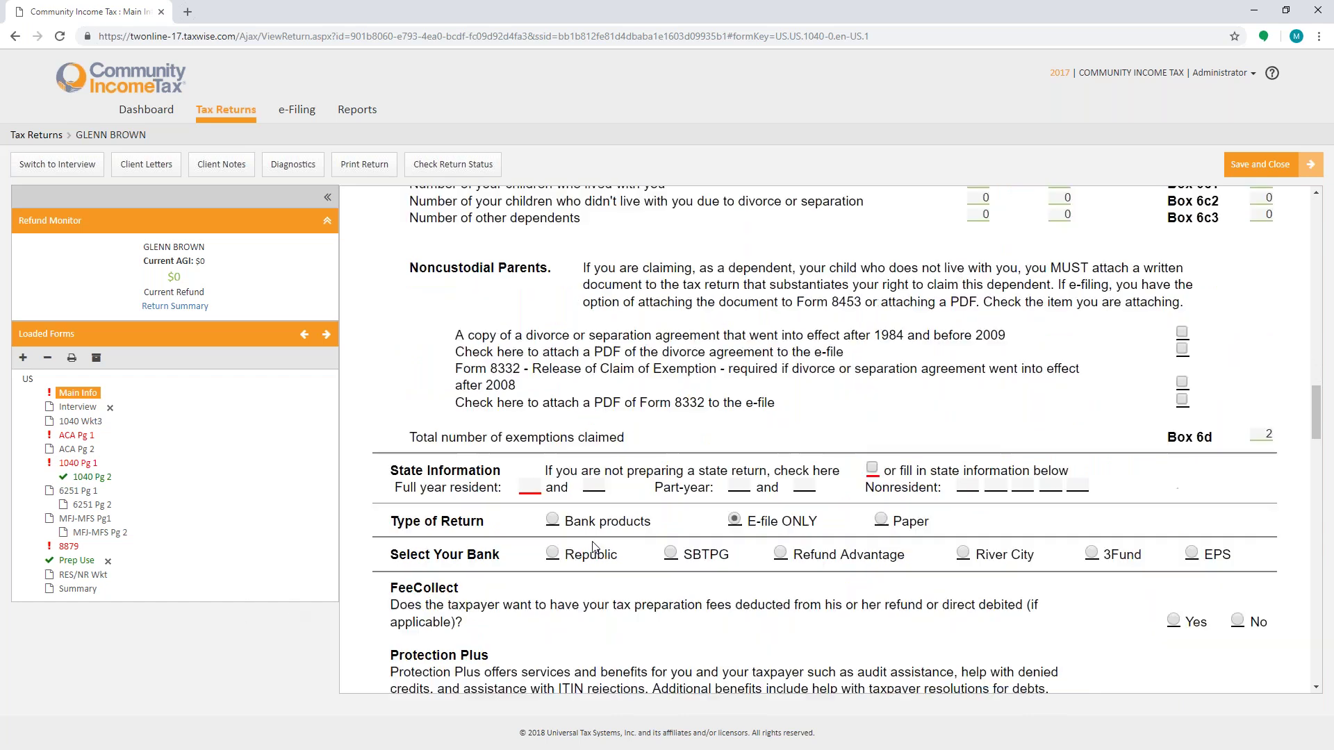
# Step: Set GA as the full-year resident state, with EPS as bank and Bank products return type
pyautogui.click(529, 393)
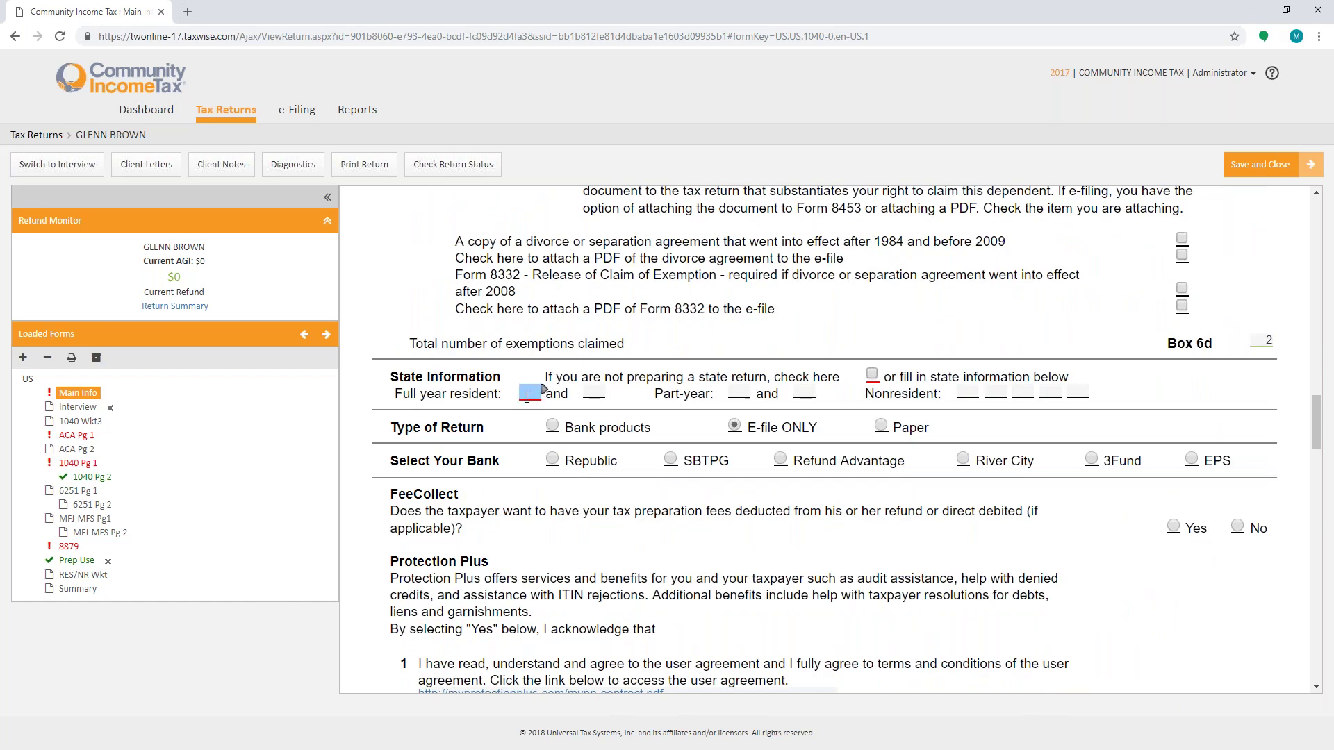
pyautogui.write('GA')
pyautogui.press('Tab')
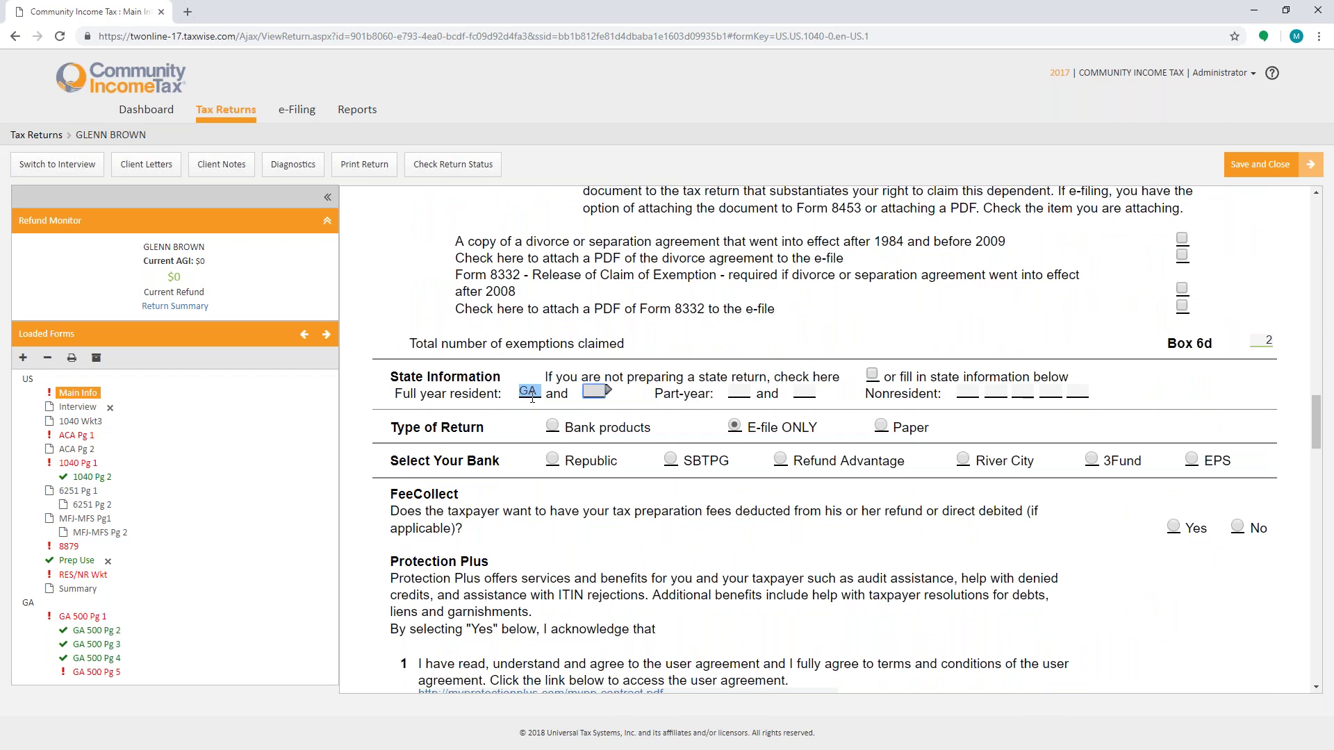
pyautogui.scroll(-3, 532, 397)
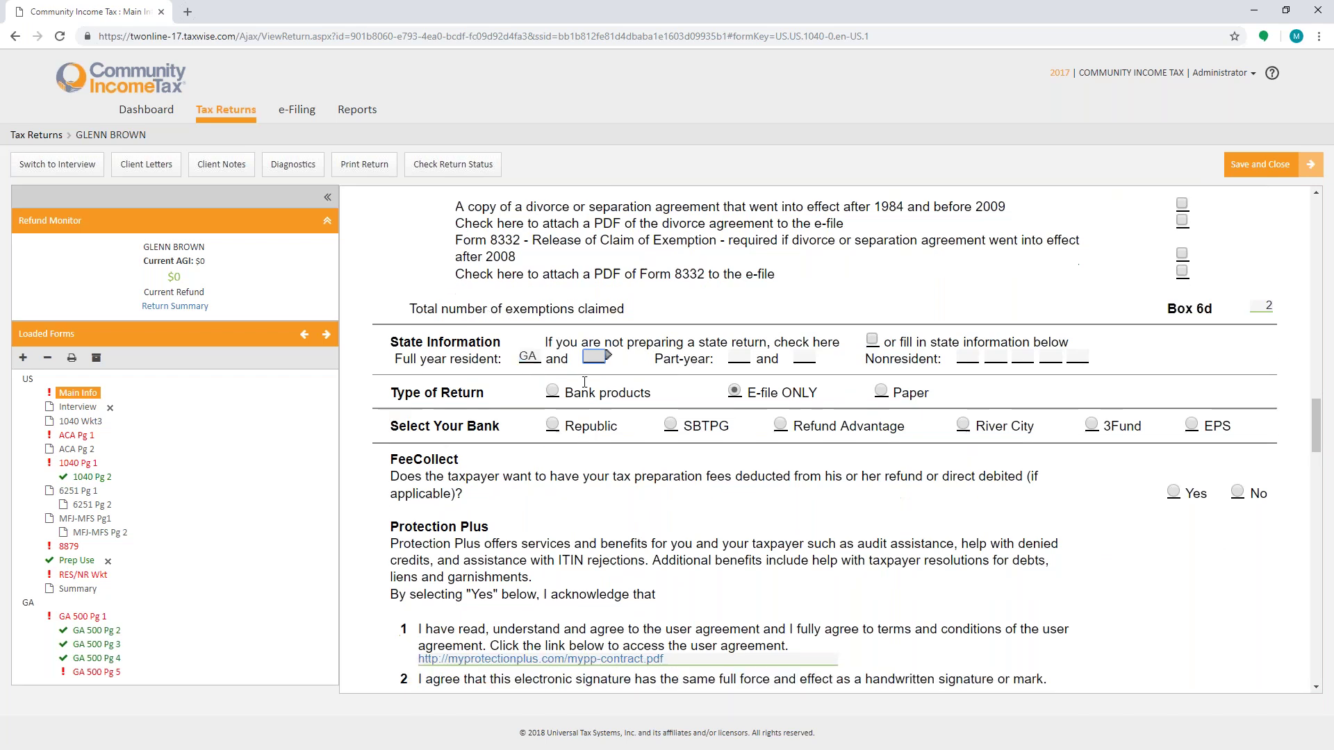
pyautogui.scroll(1, 596, 381)
pyautogui.click(1191, 320)
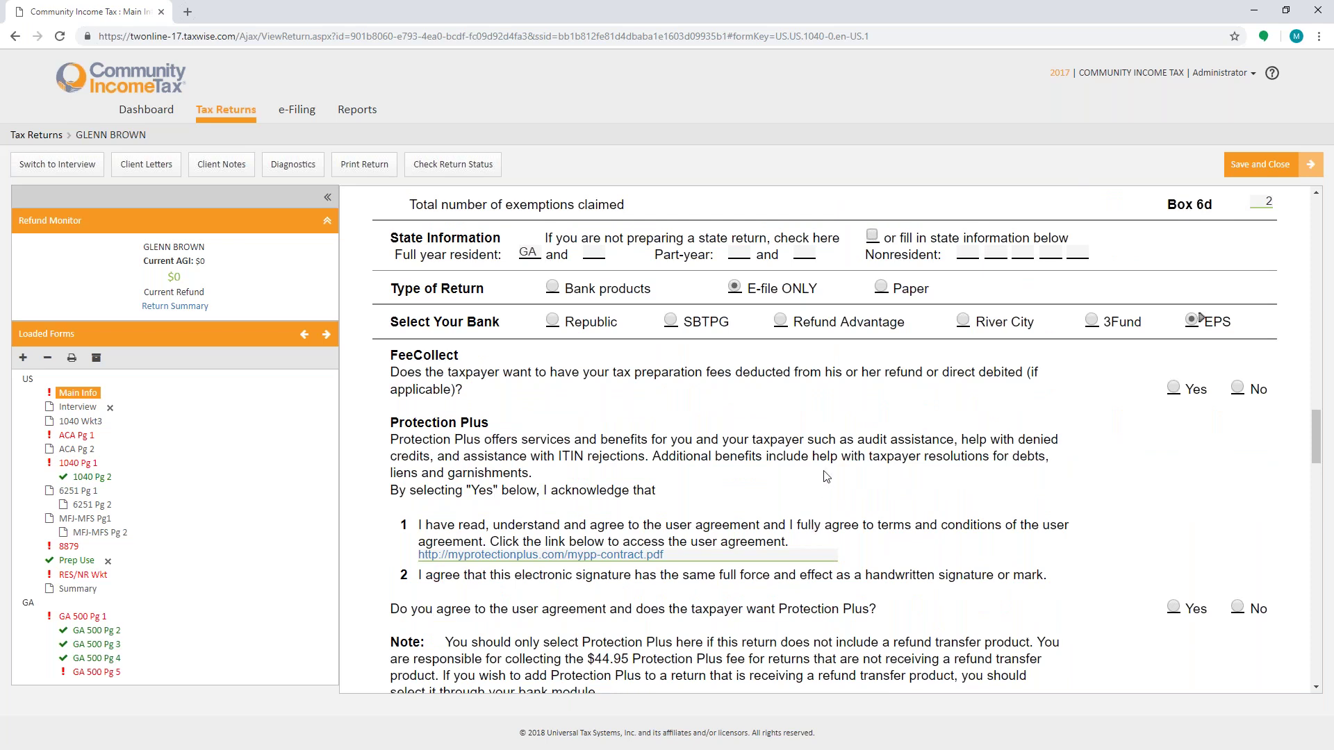
pyautogui.click(553, 287)
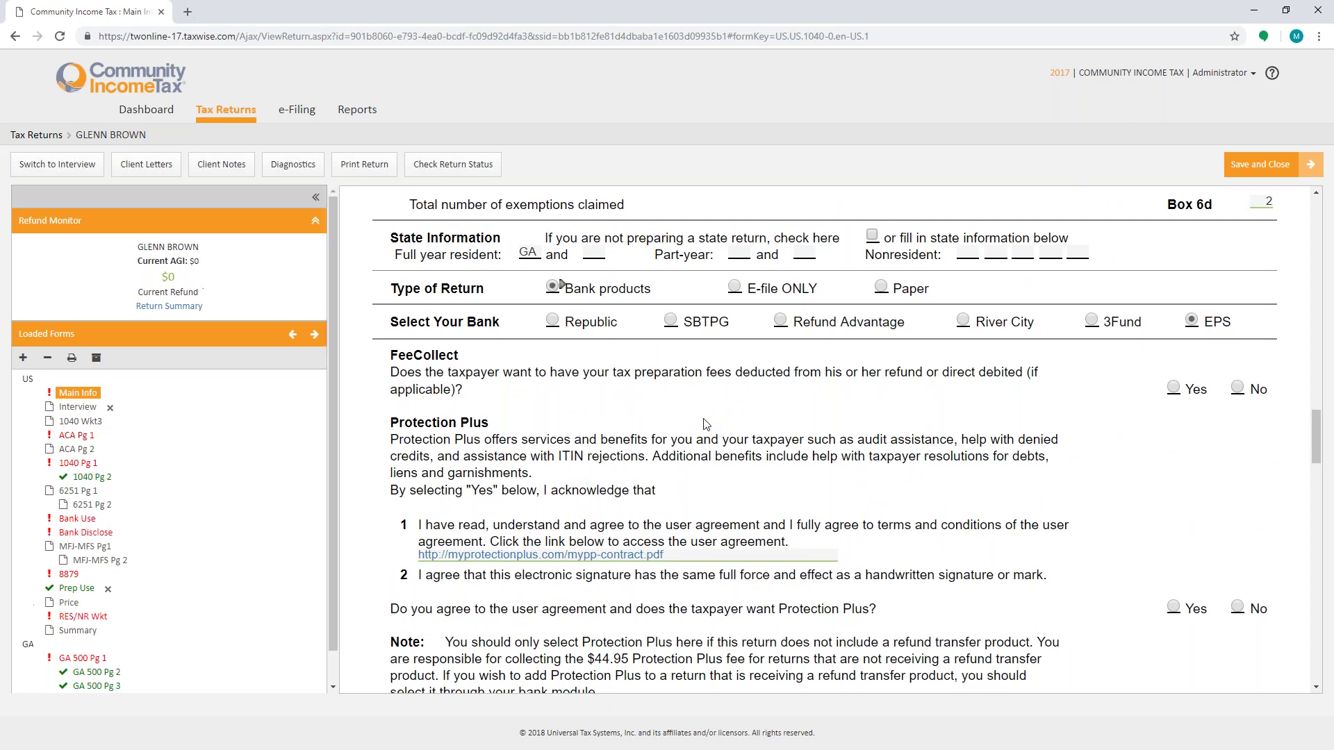
pyautogui.scroll(-9, 709, 425)
# Step: Enter the ERO PIN and choose the income tax return as the PIN-filed form
pyautogui.click(1224, 523)
pyautogui.write('12365')
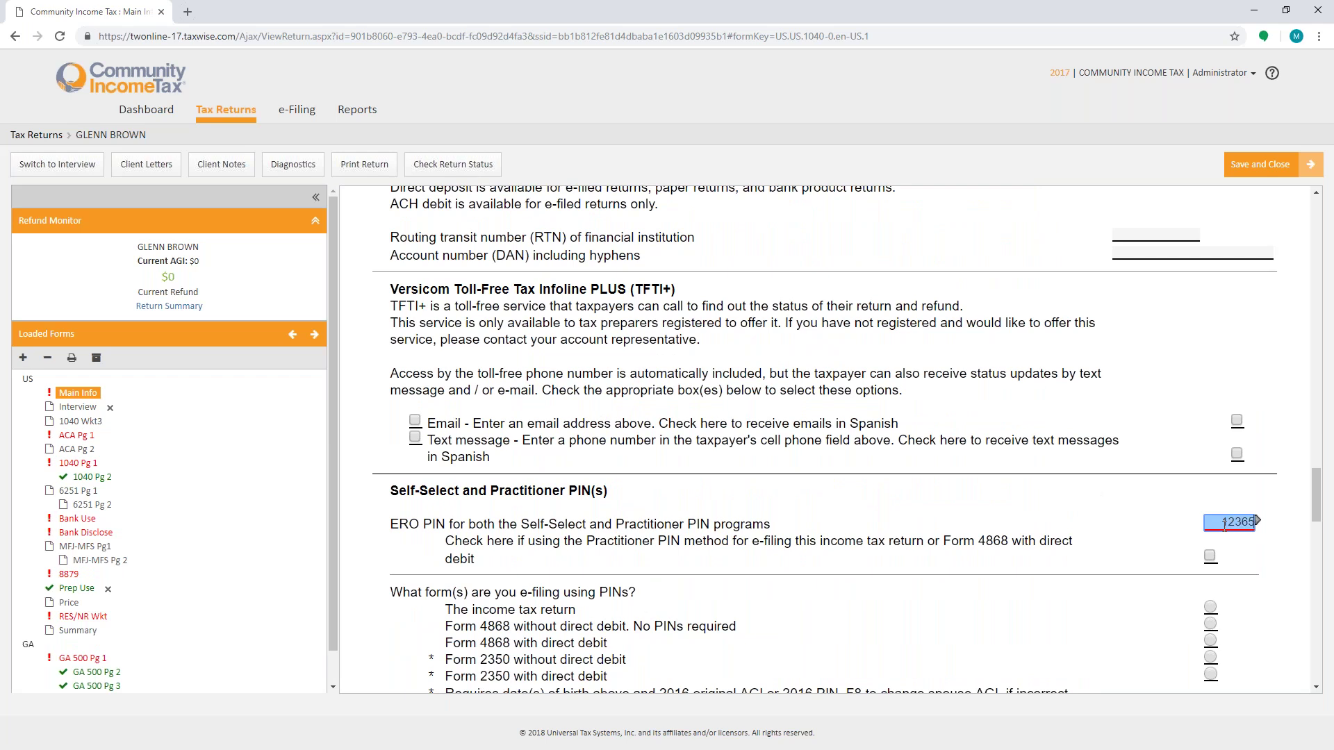
pyautogui.scroll(-4, 1172, 441)
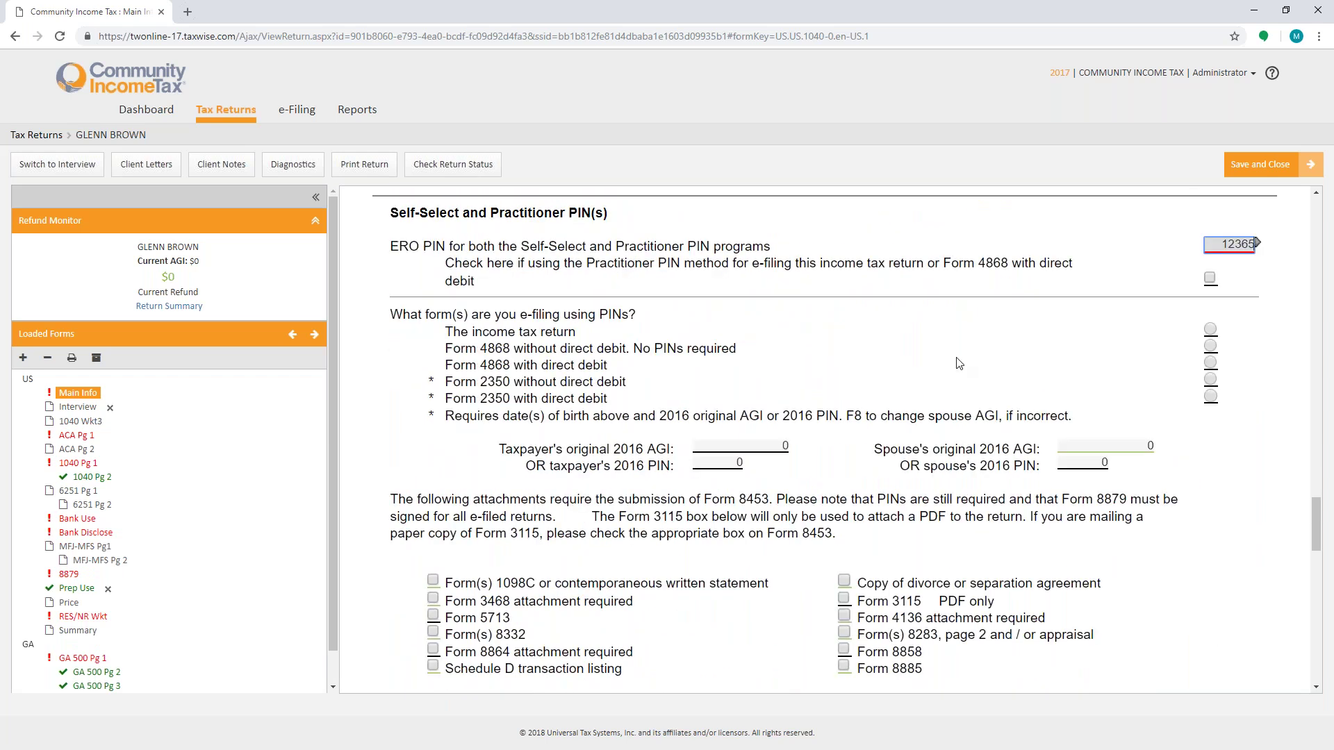
pyautogui.press('Tab')
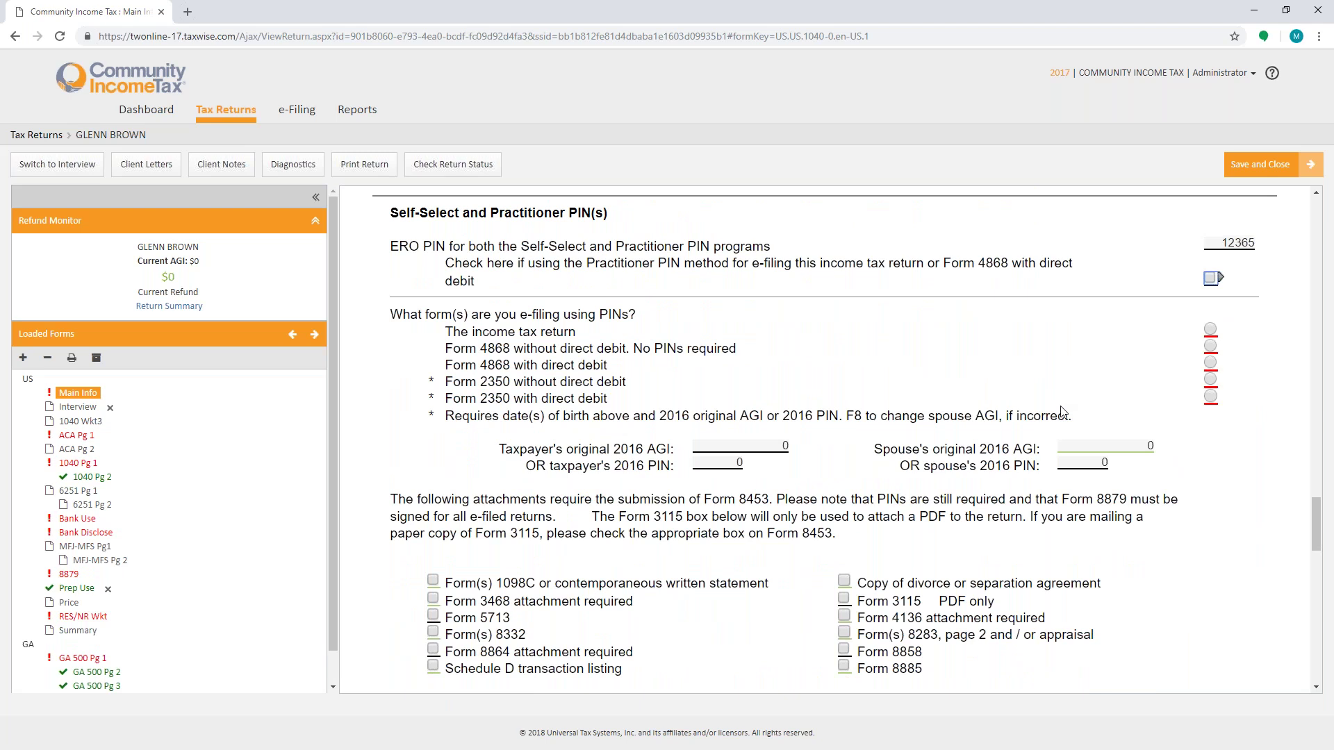
pyautogui.click(1210, 328)
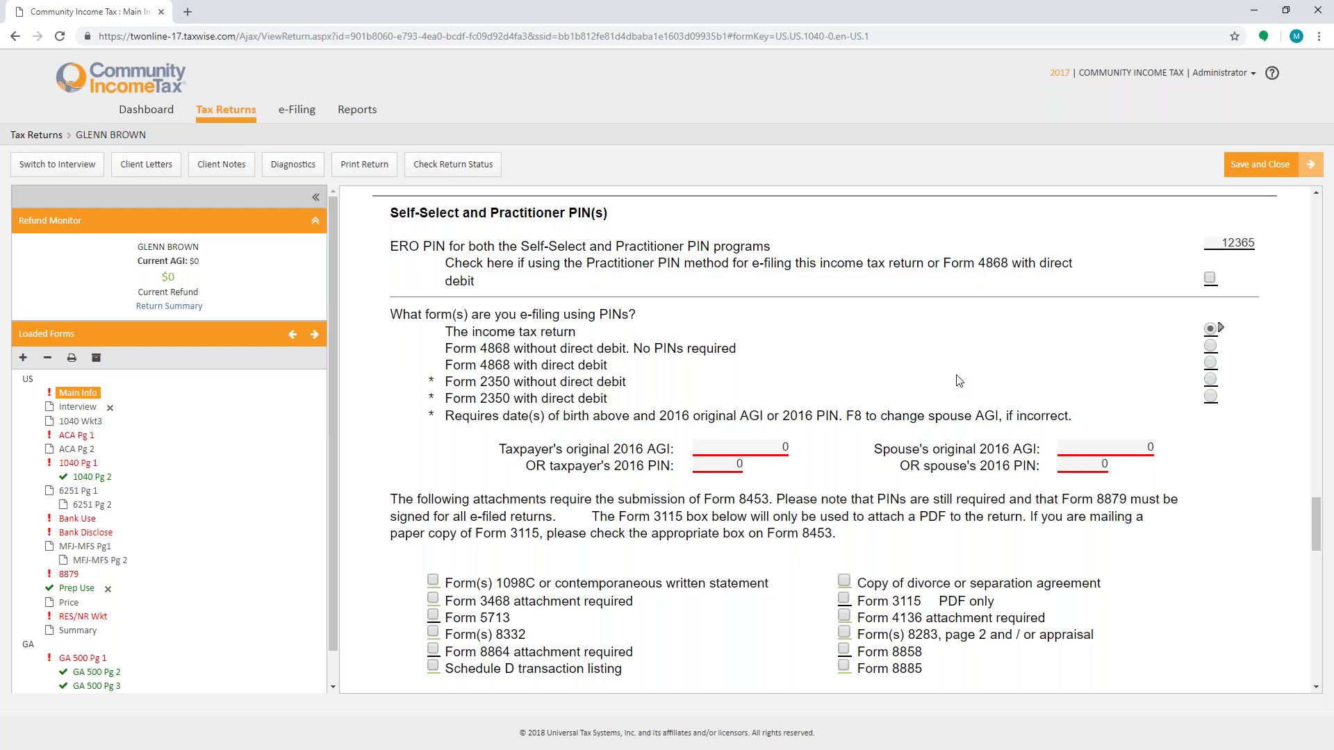
# Step: Enter the taxpayer's 2016 PIN and an original 2016 AGI of 25900
pyautogui.scroll(-2, 903, 368)
pyautogui.press('Tab')
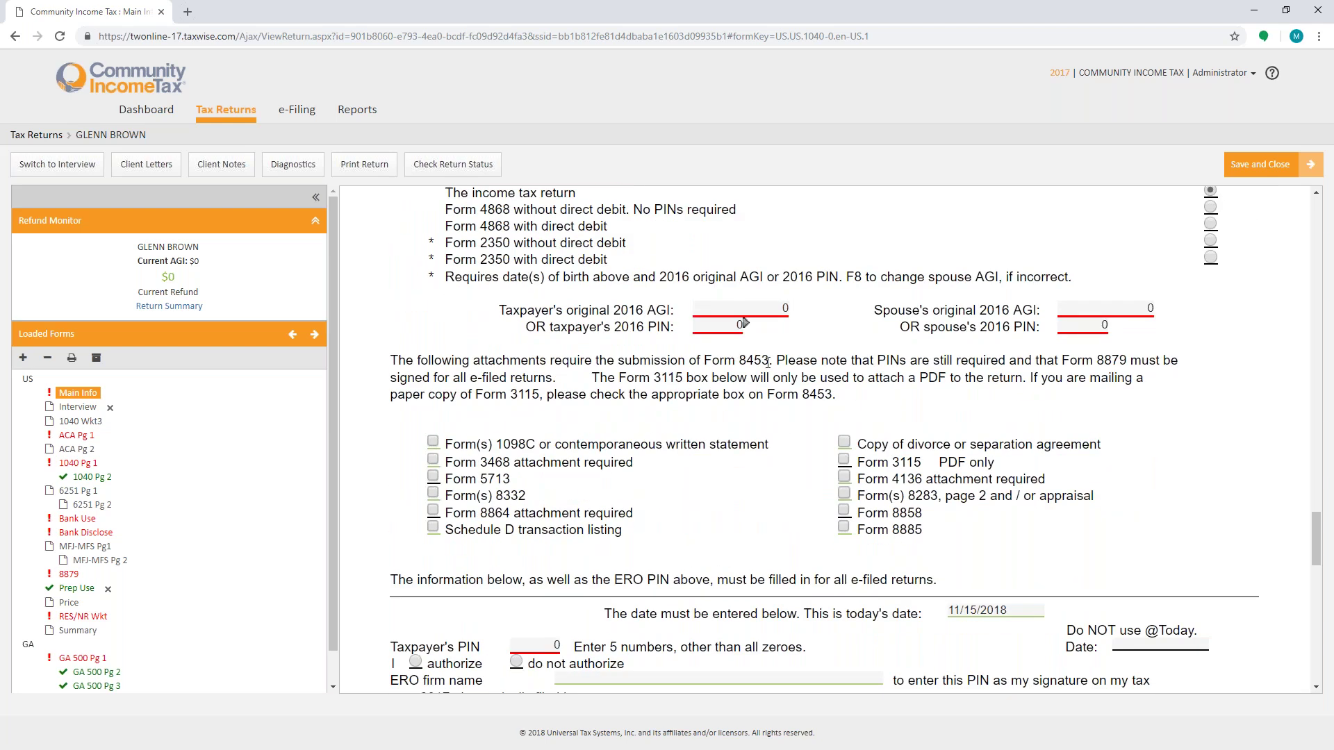
pyautogui.click(715, 306)
pyautogui.click(723, 305)
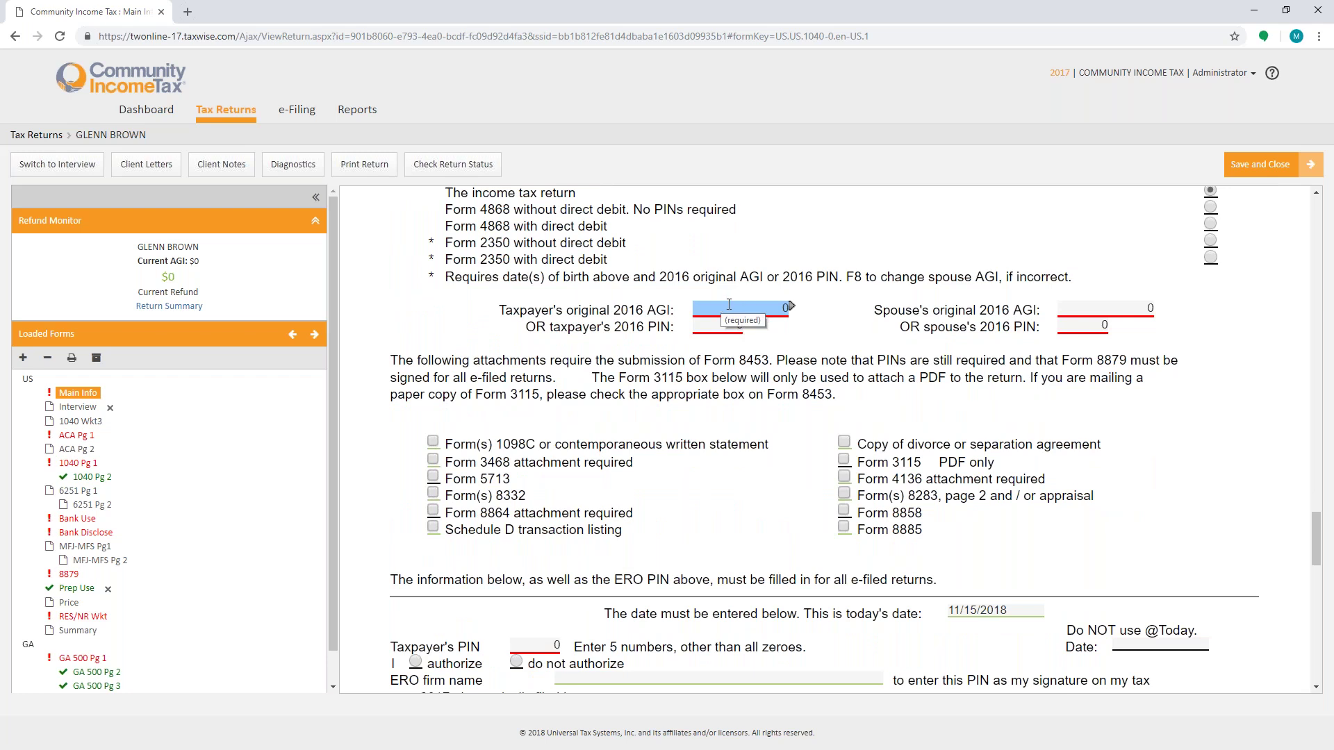
pyautogui.click(713, 327)
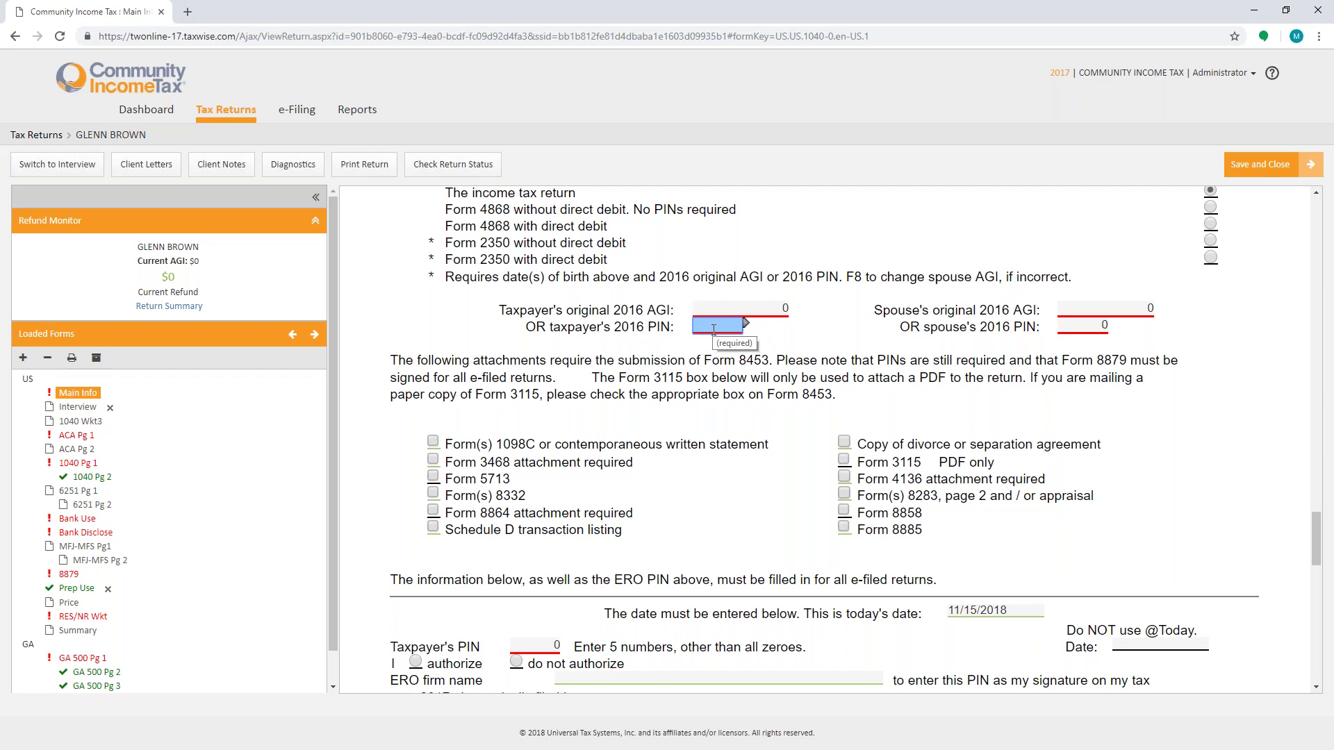
pyautogui.write('98765')
pyautogui.click(769, 311)
pyautogui.write('25900')
pyautogui.press('Tab')
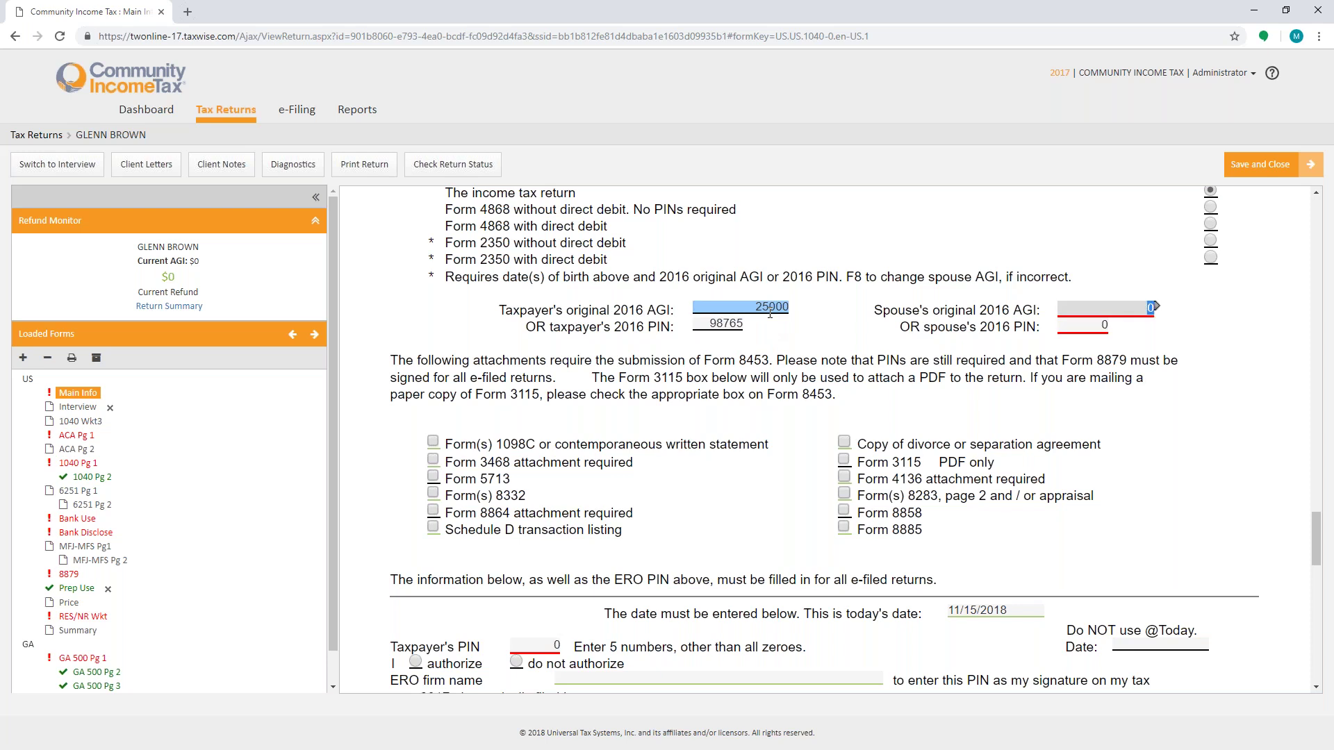
pyautogui.press('Tab')
# Step: Mark both taxpayer and spouse as authorizing the ERO to enter their e-file PINs
pyautogui.scroll(-2, 787, 339)
pyautogui.scroll(-1, 787, 339)
pyautogui.click(416, 453)
pyautogui.click(415, 537)
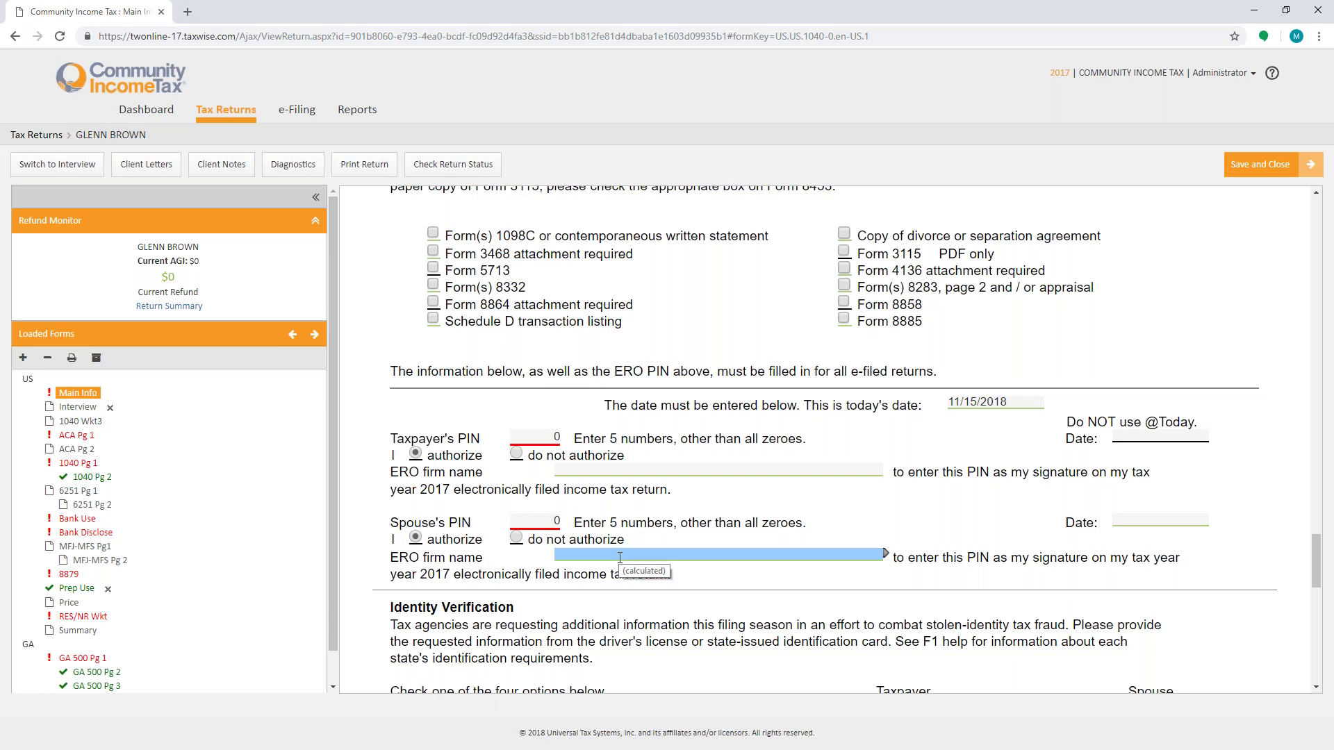
pyautogui.click(531, 439)
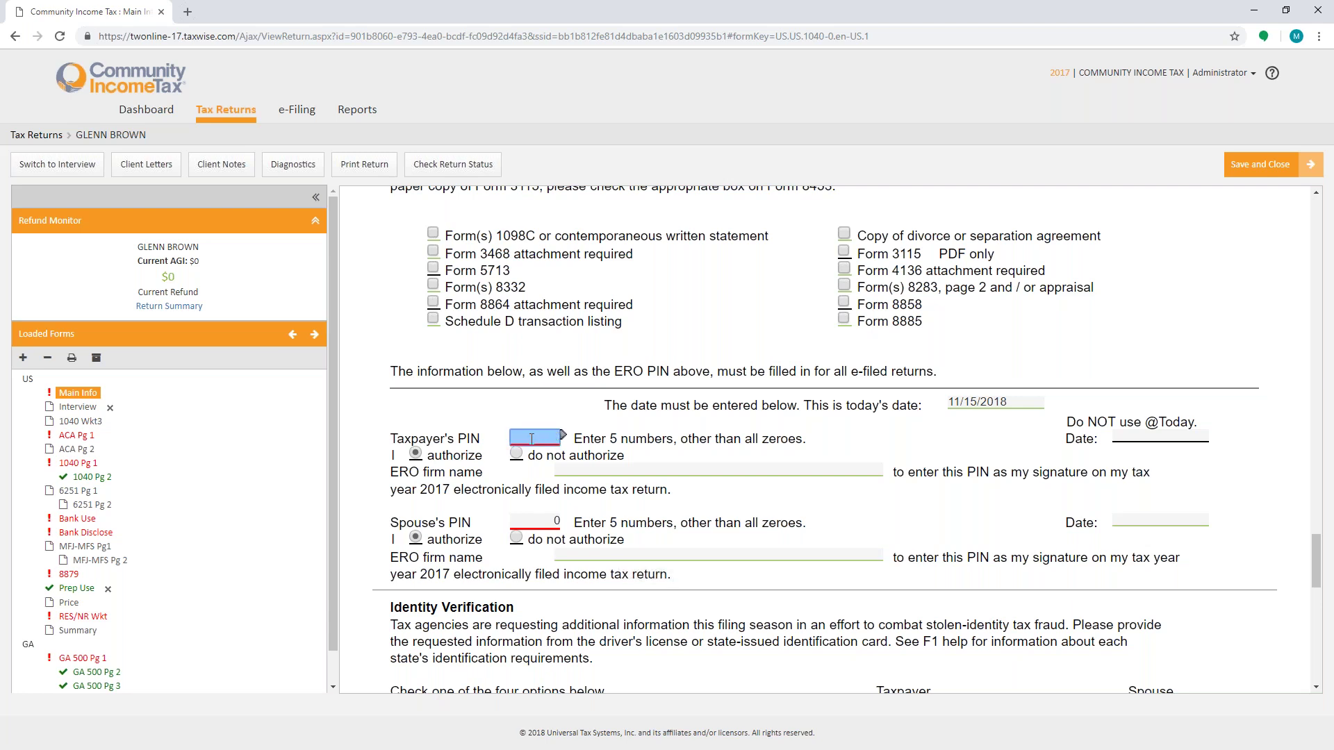
pyautogui.press('Tab')
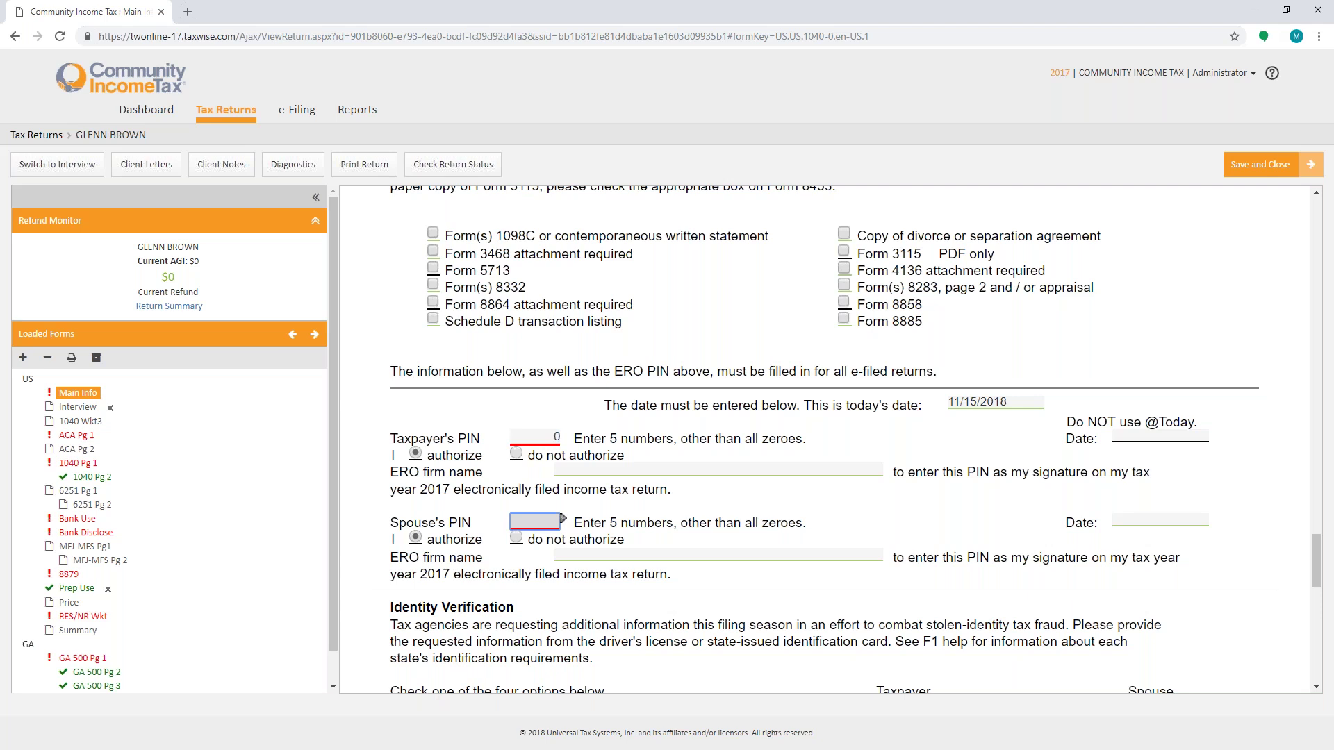
pyautogui.press('Tab')
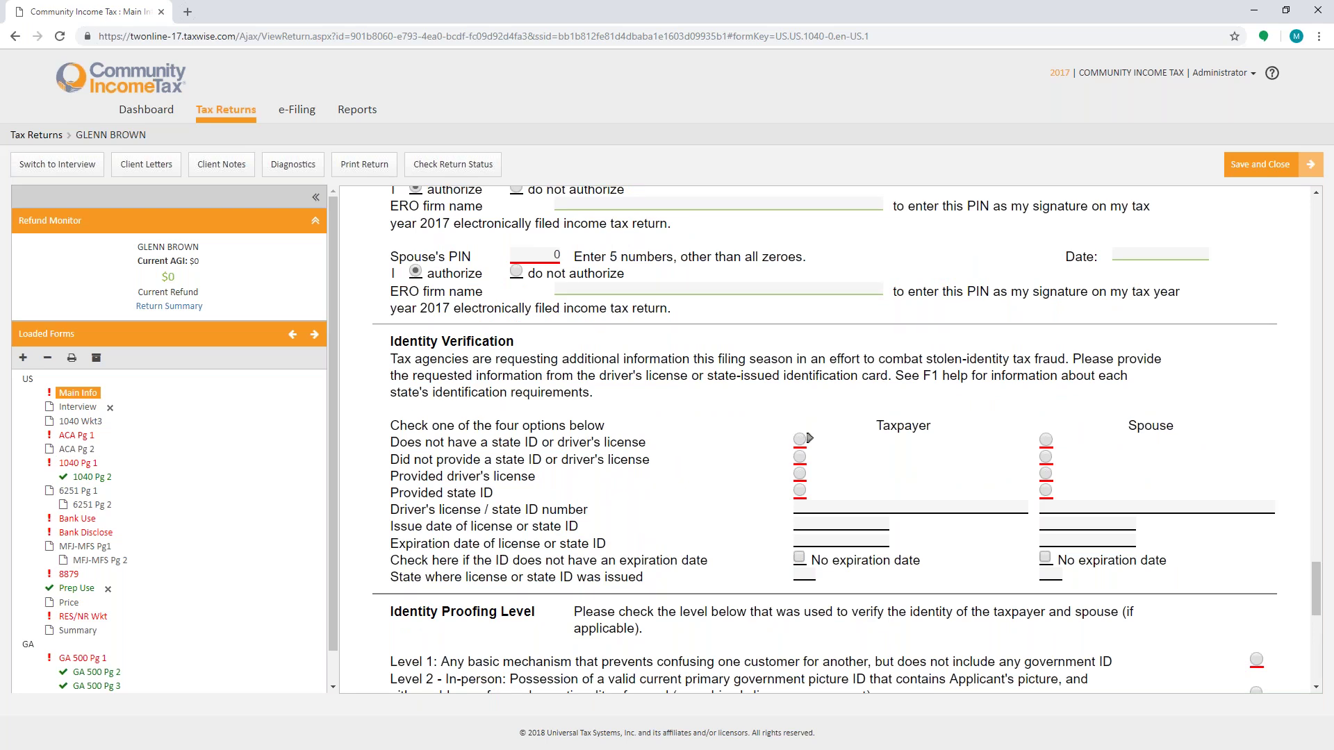
pyautogui.scroll(2, 858, 410)
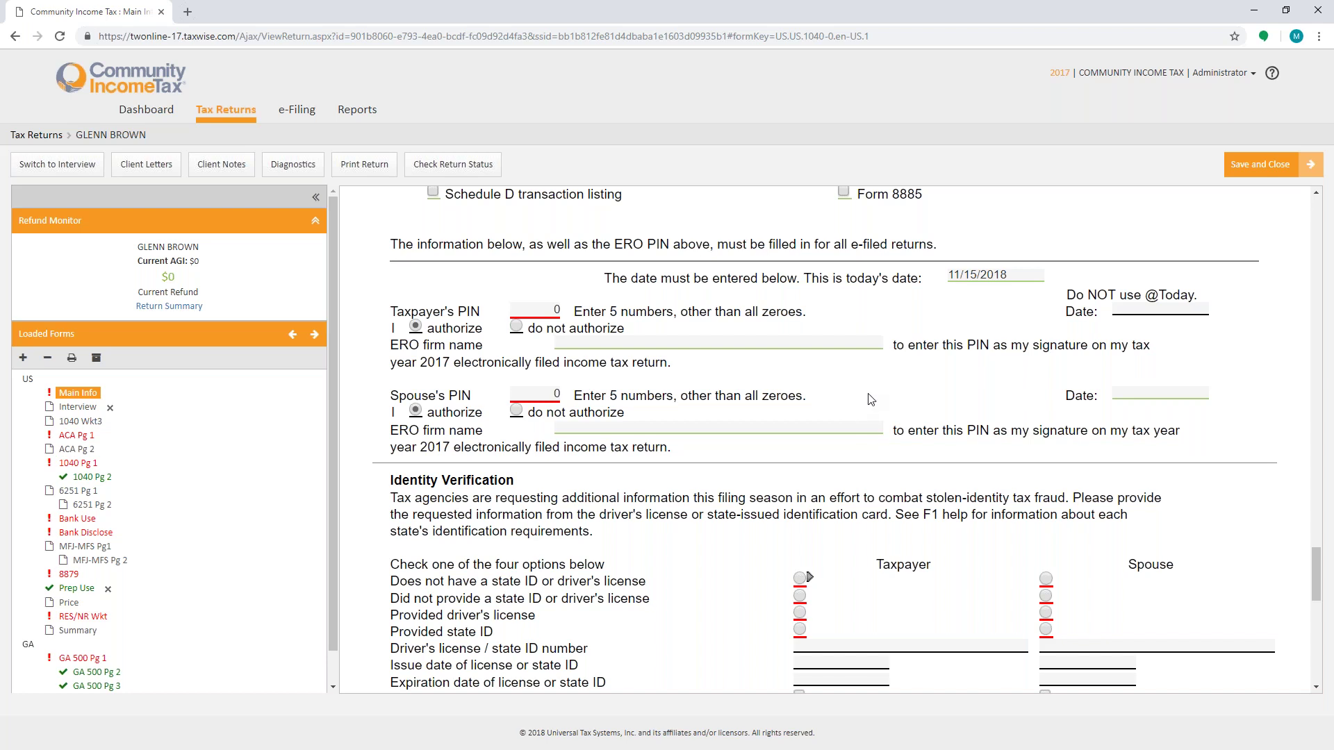
pyautogui.click(635, 430)
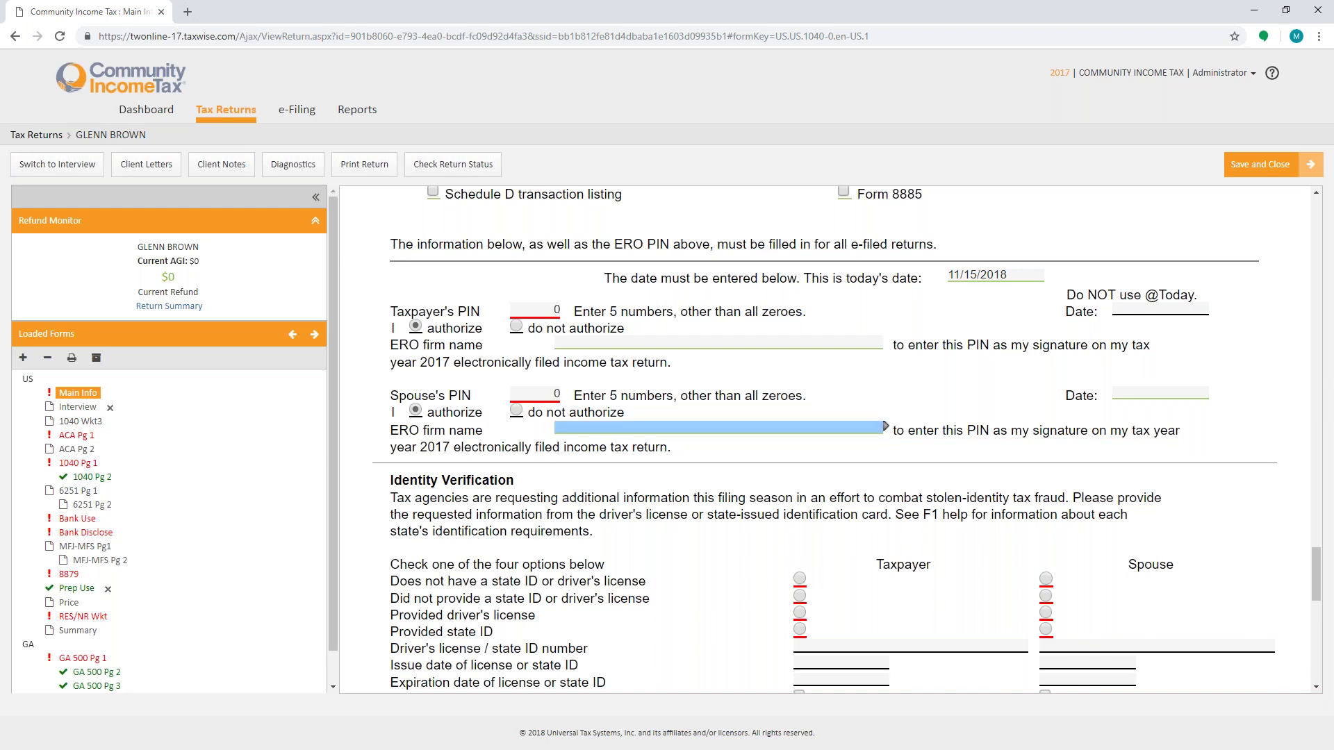
pyautogui.scroll(-2, 635, 430)
pyautogui.scroll(5, 784, 440)
pyautogui.scroll(-5, 785, 440)
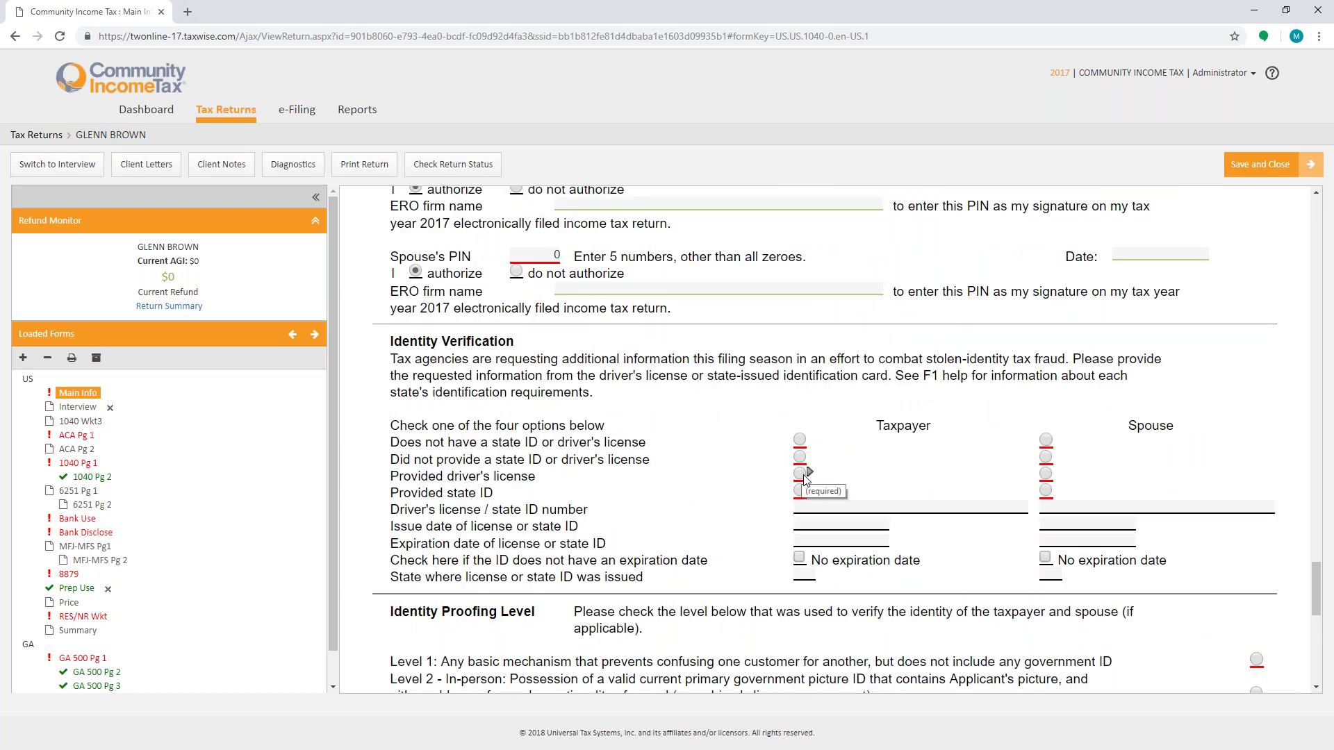
pyautogui.scroll(-5, 1038, 484)
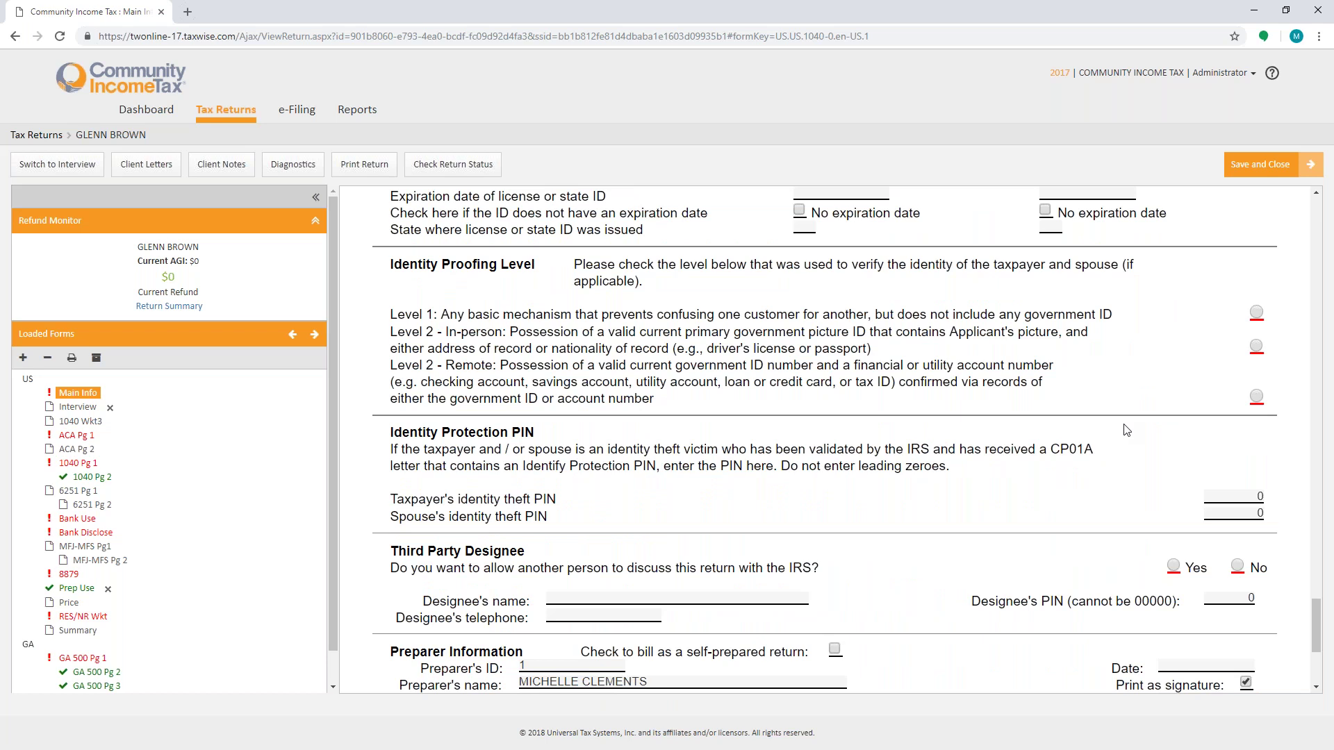
pyautogui.scroll(-4, 1126, 428)
# Step: Review the preparer information, then open ACA Pg 1 from the Loaded Forms tree
pyautogui.click(684, 477)
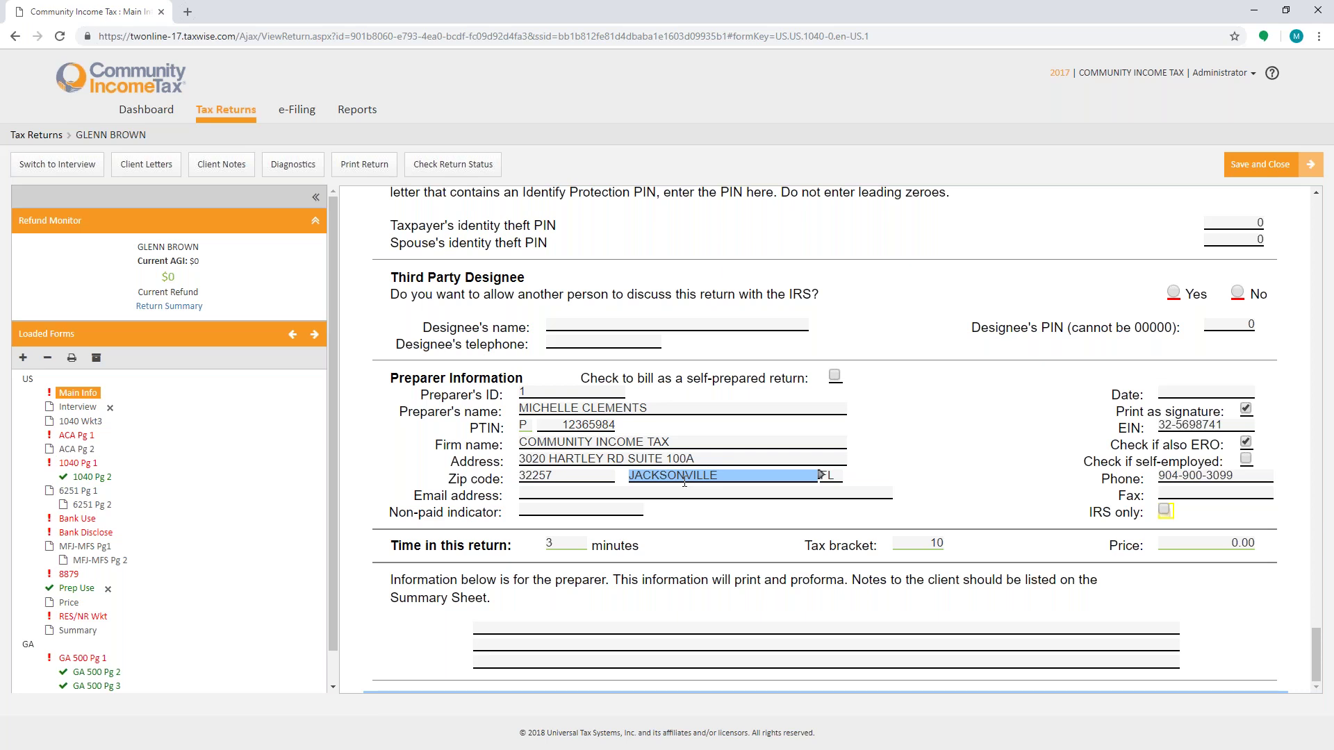
pyautogui.press('Tab')
pyautogui.press('Tab')
pyautogui.click(76, 437)
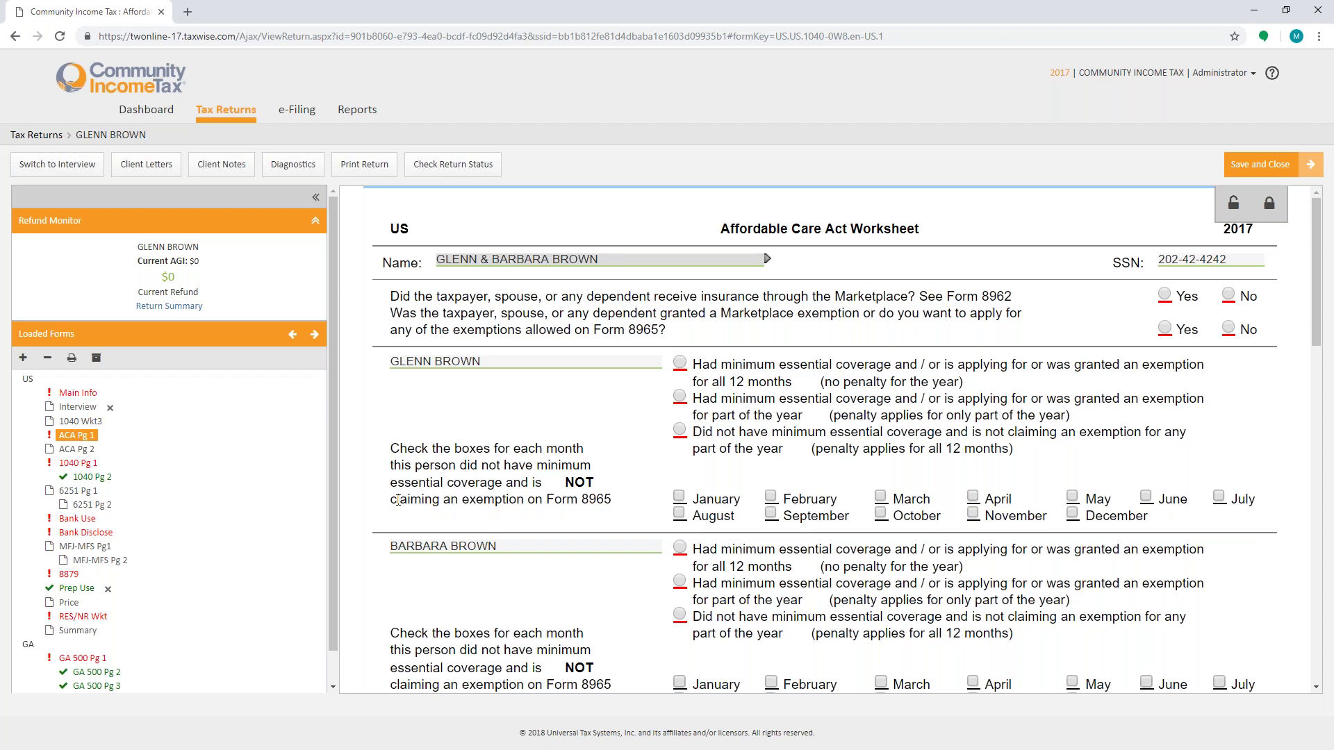
# Step: Mark both spouses covered all 12 months and answer No to both Marketplace questions
pyautogui.click(680, 362)
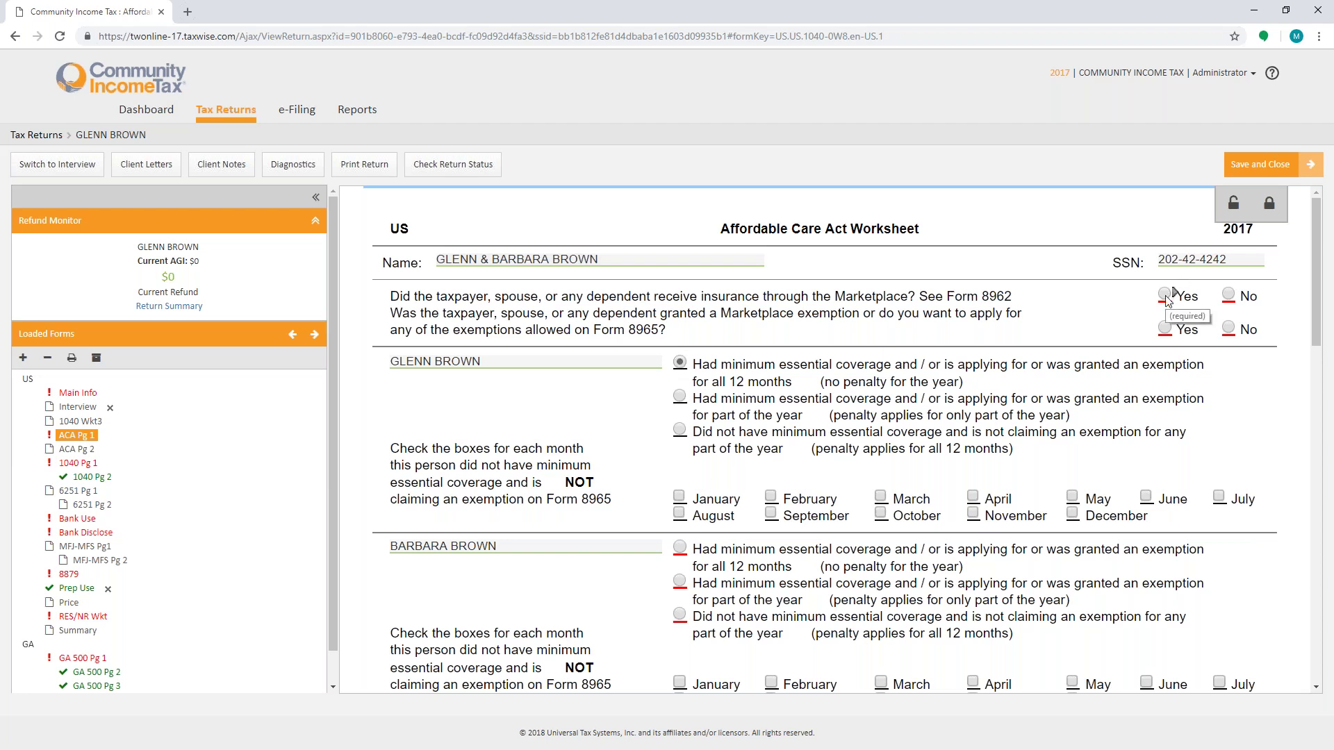
pyautogui.click(1228, 295)
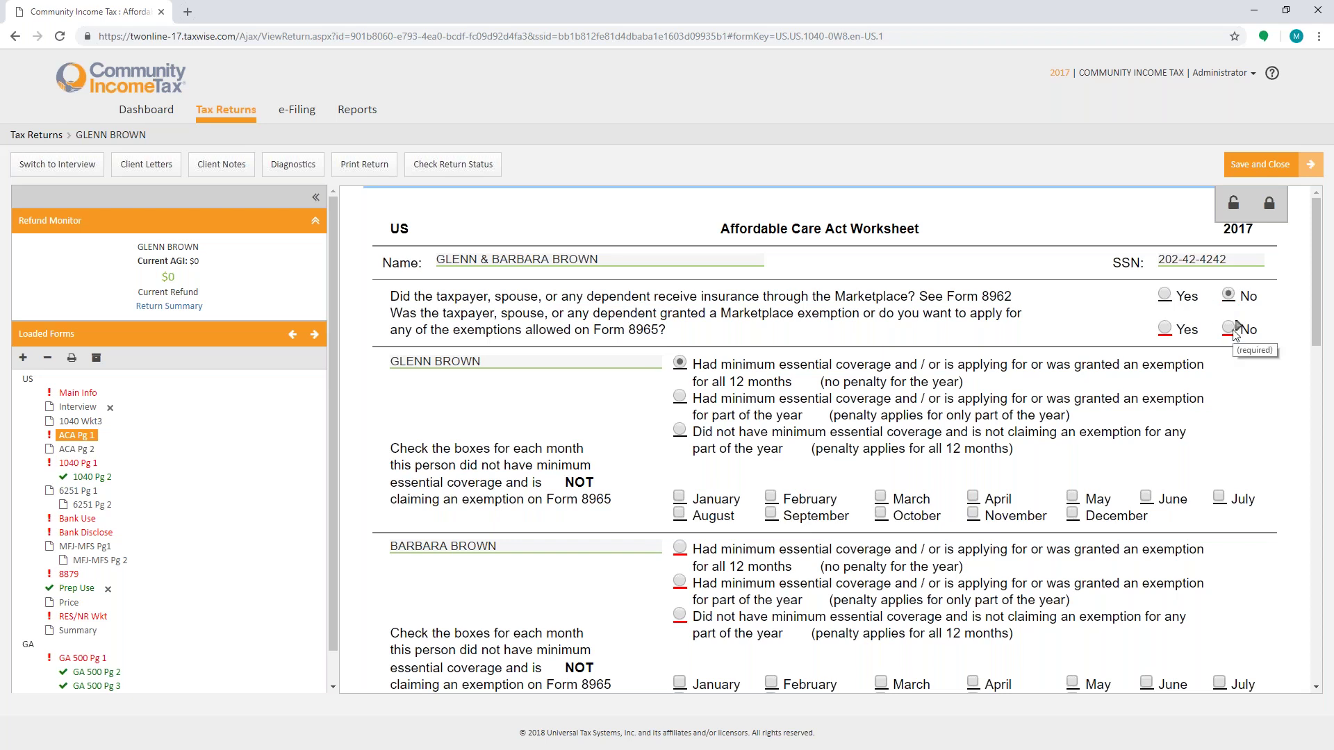
pyautogui.click(1233, 329)
pyautogui.click(680, 547)
pyautogui.scroll(-3, 789, 542)
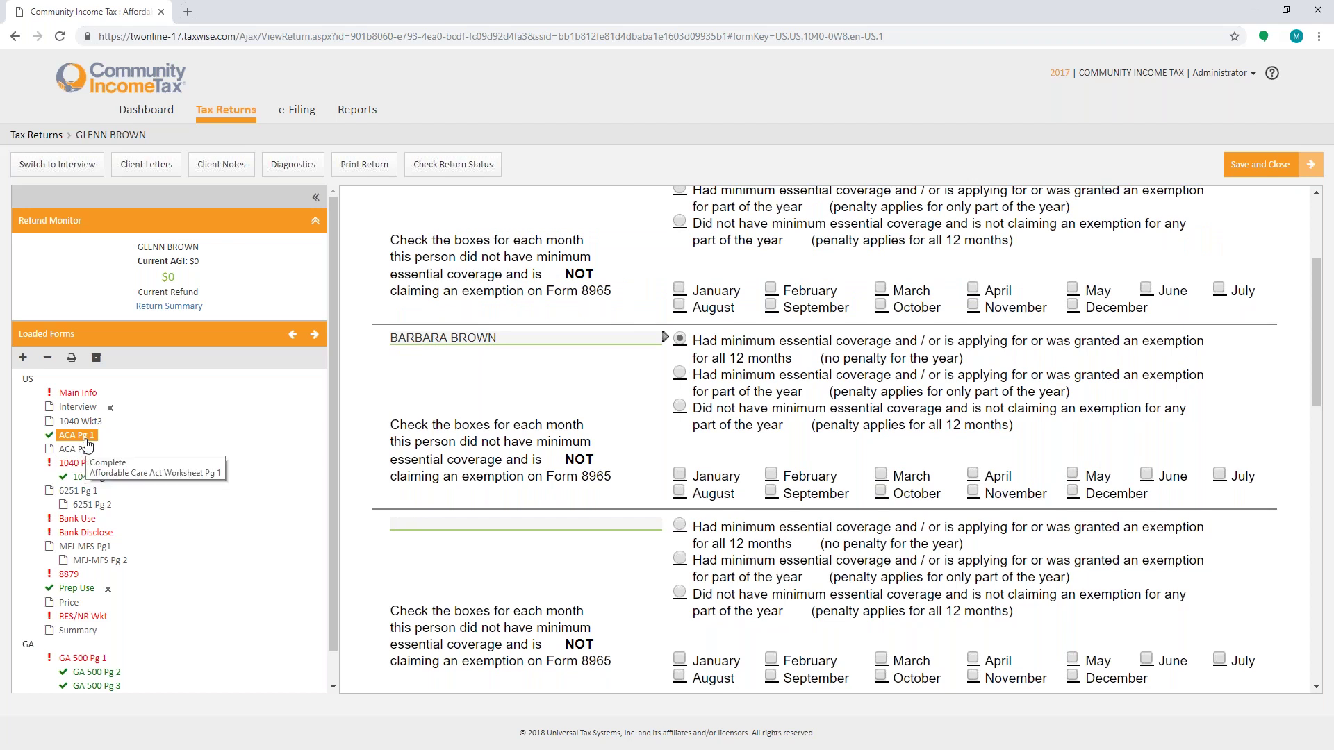
# Step: Open Form 1040 page 1 and select the line 7 wages amount in the Income section
pyautogui.click(83, 464)
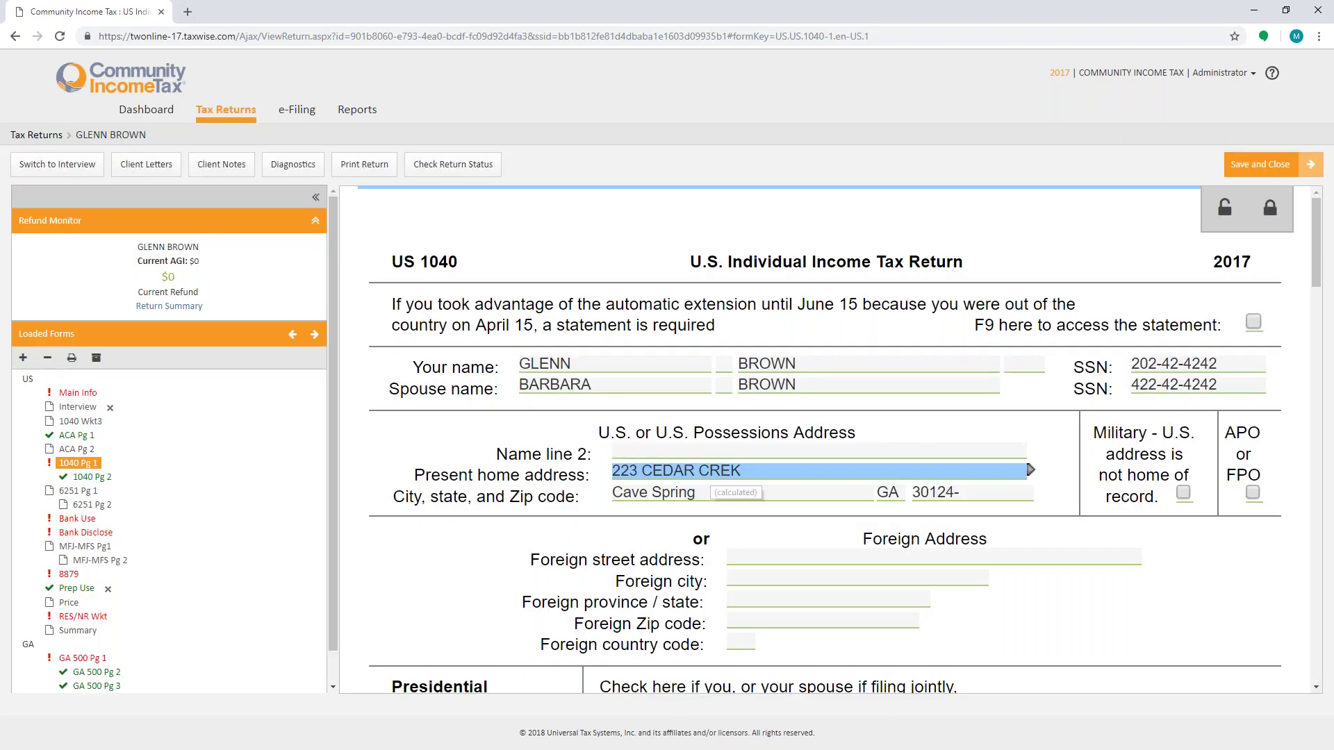
pyautogui.scroll(-3, 712, 490)
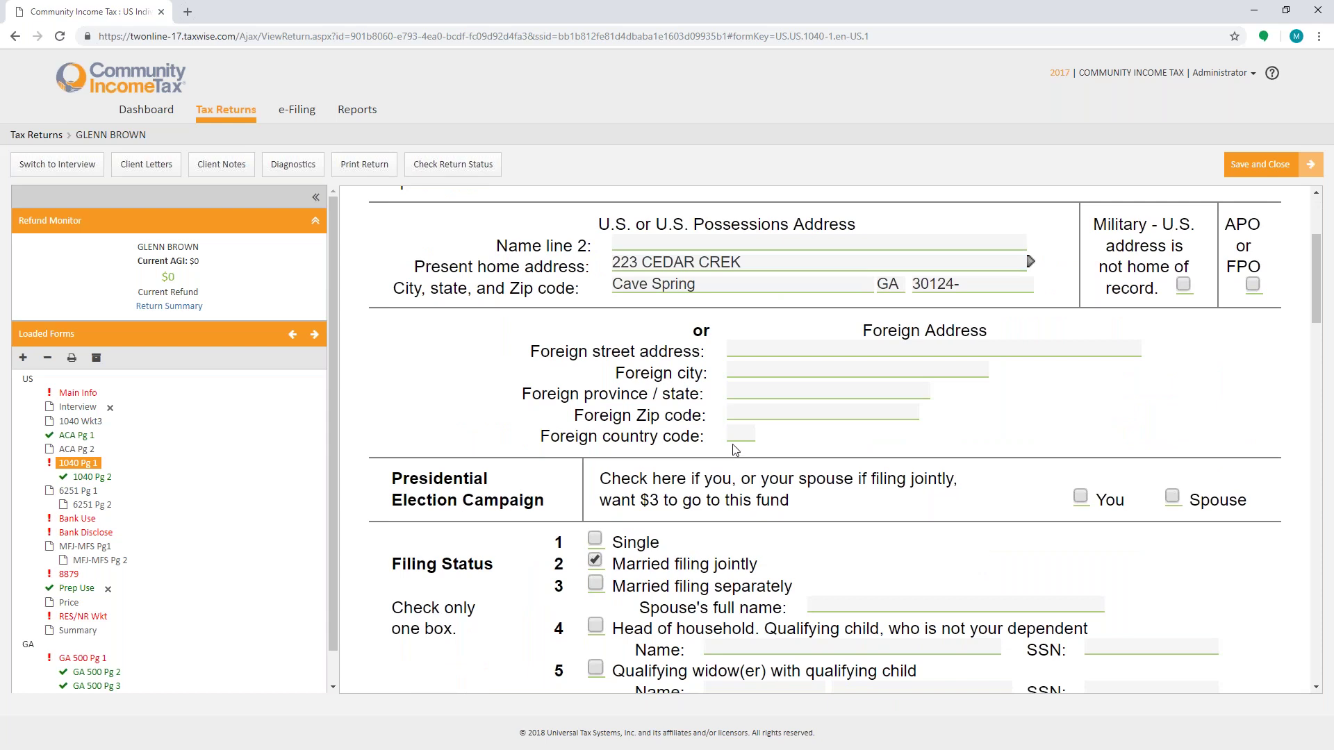
pyautogui.click(739, 444)
pyautogui.scroll(-9, 739, 450)
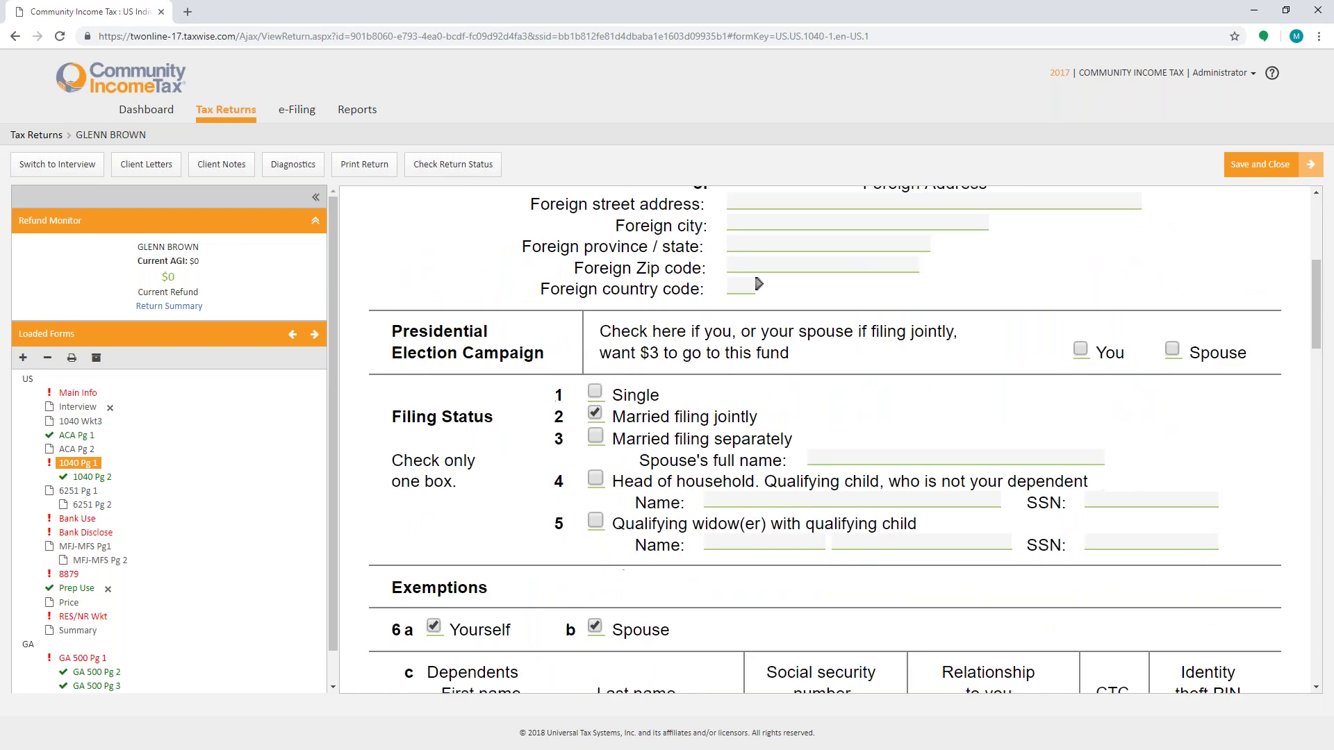
pyautogui.scroll(-5, 845, 440)
pyautogui.click(1222, 252)
pyautogui.click(1201, 252)
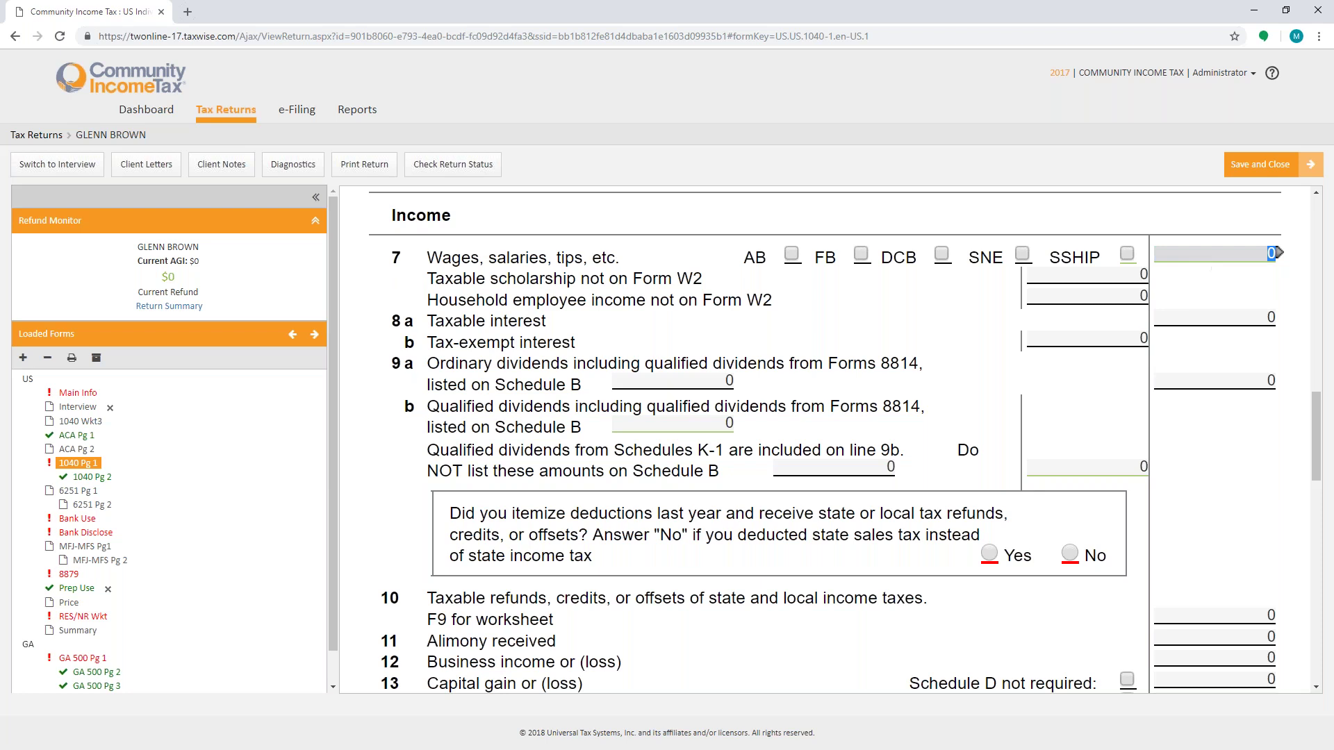
pyautogui.moveTo(1282, 252)
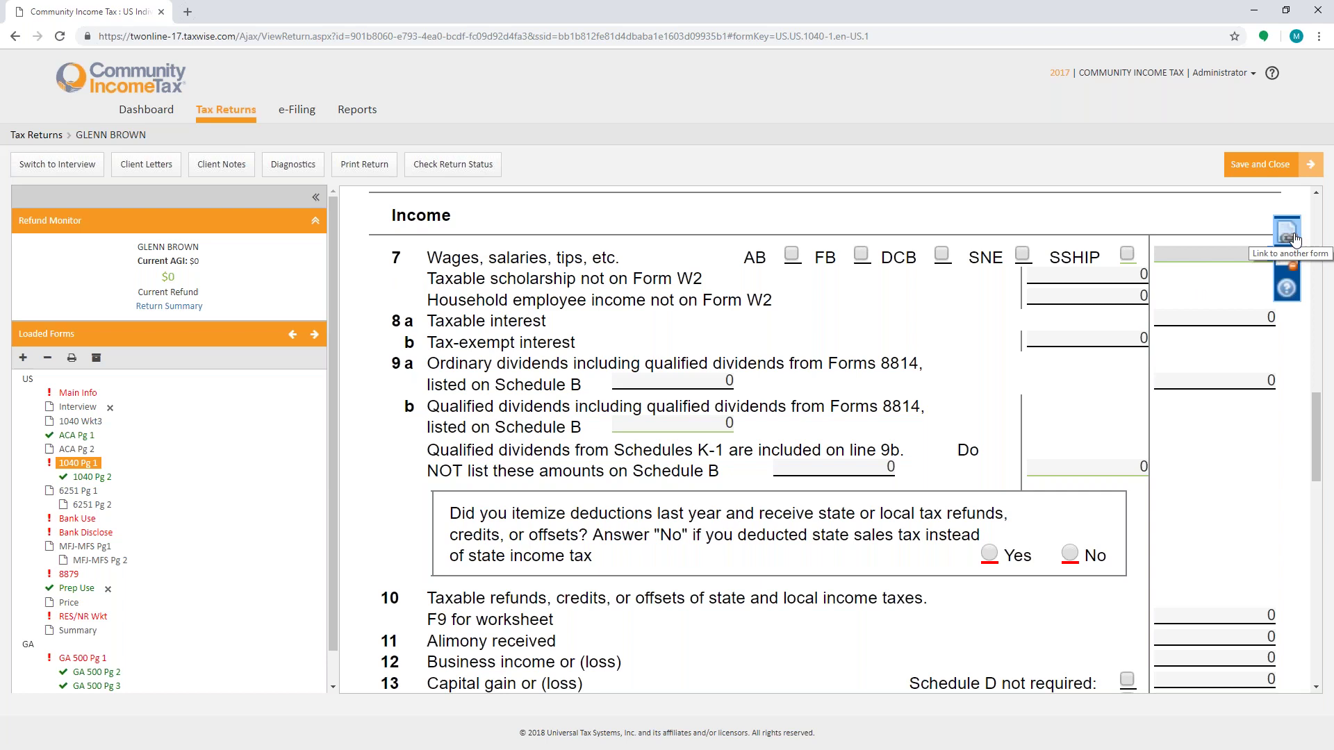
# Step: Link the line 7 wages amount to a new taxpayer W-2 form
pyautogui.click(1288, 236)
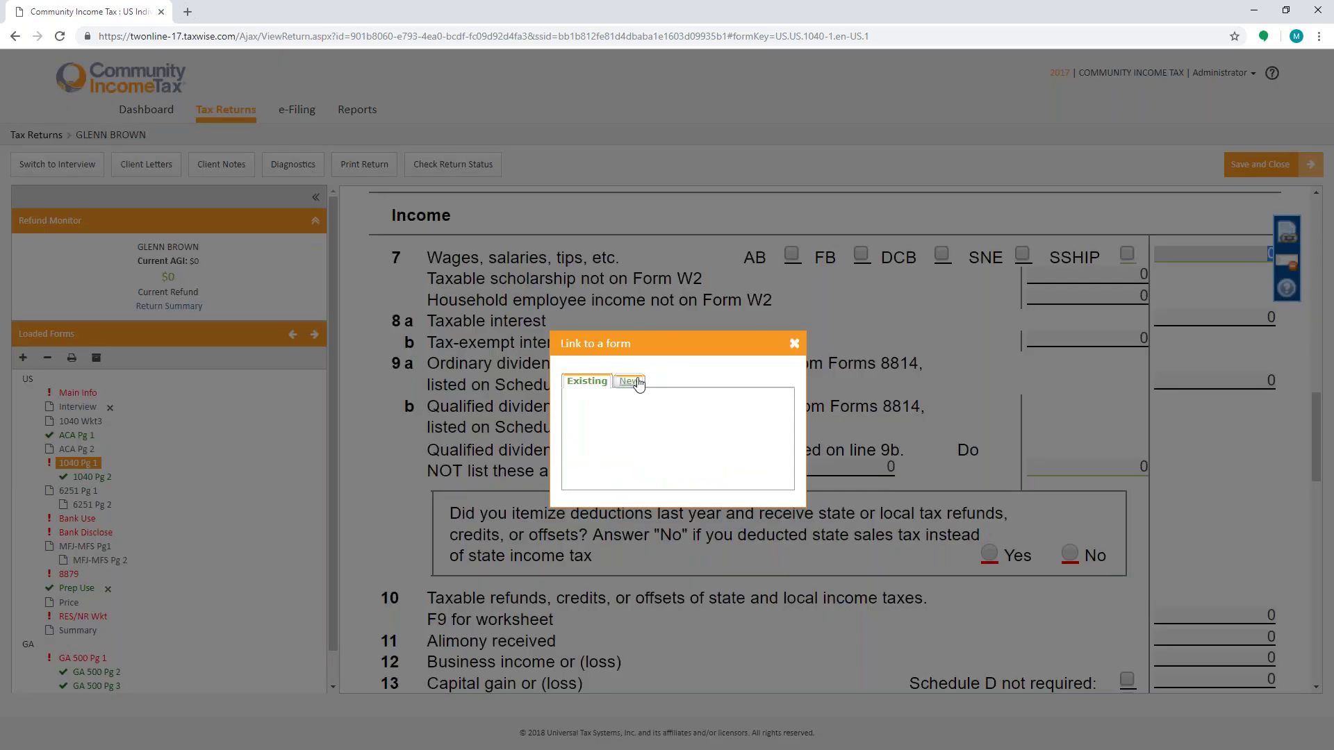
pyautogui.click(629, 381)
pyautogui.click(628, 401)
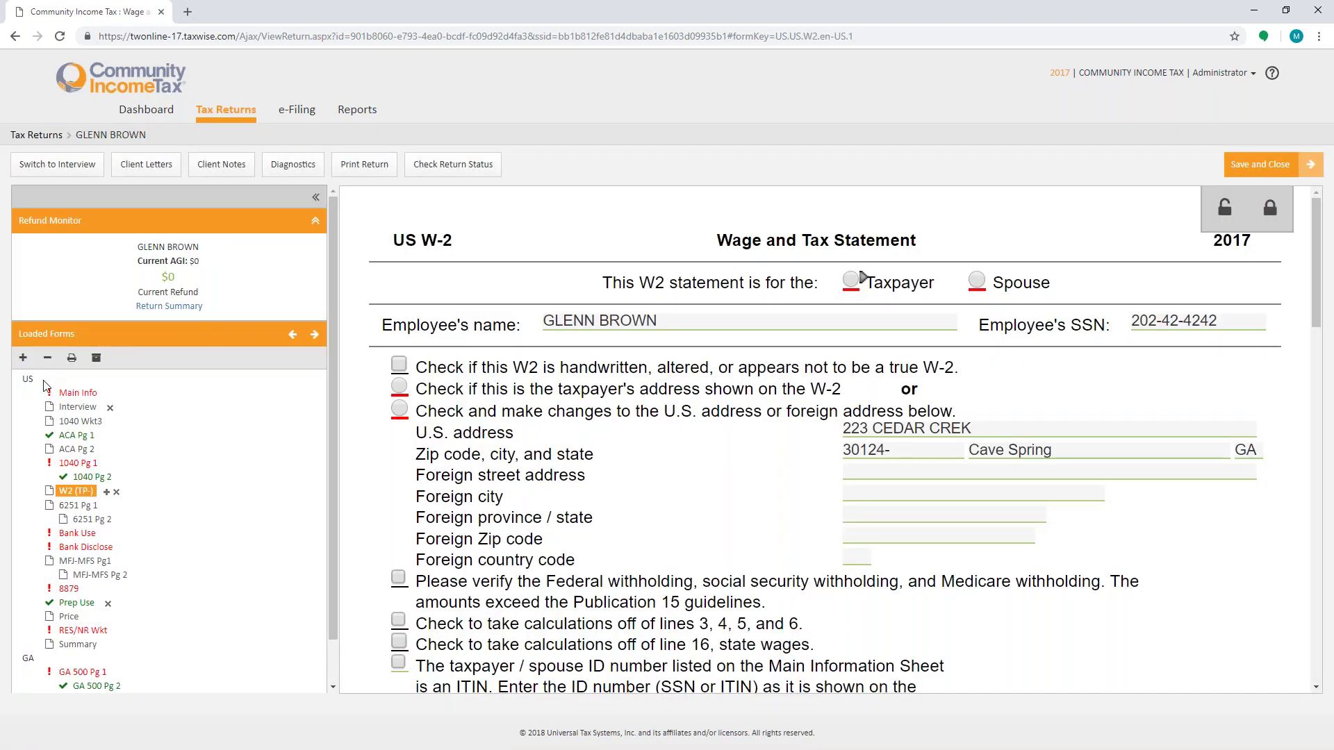
# Step: Search Add a Form for W2, close it without adding, and return to 1040 page 1
pyautogui.click(23, 357)
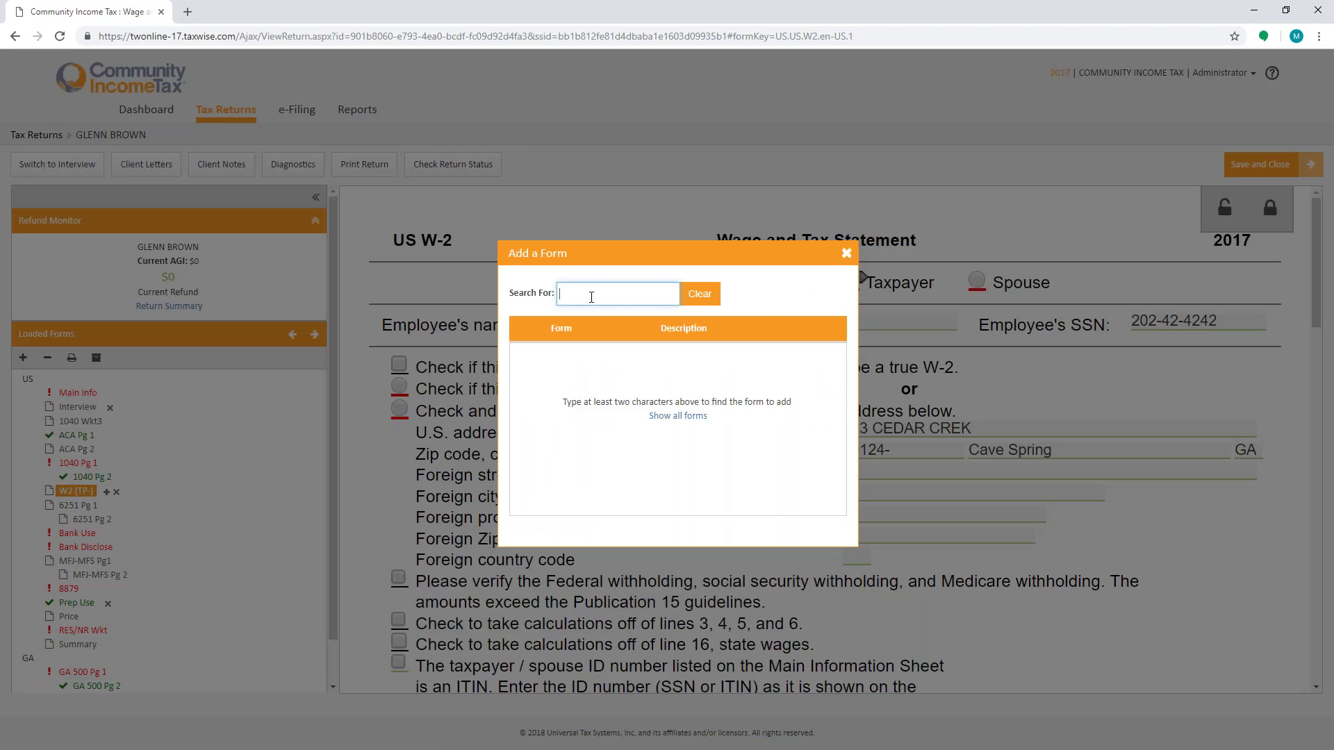
pyautogui.write('W2')
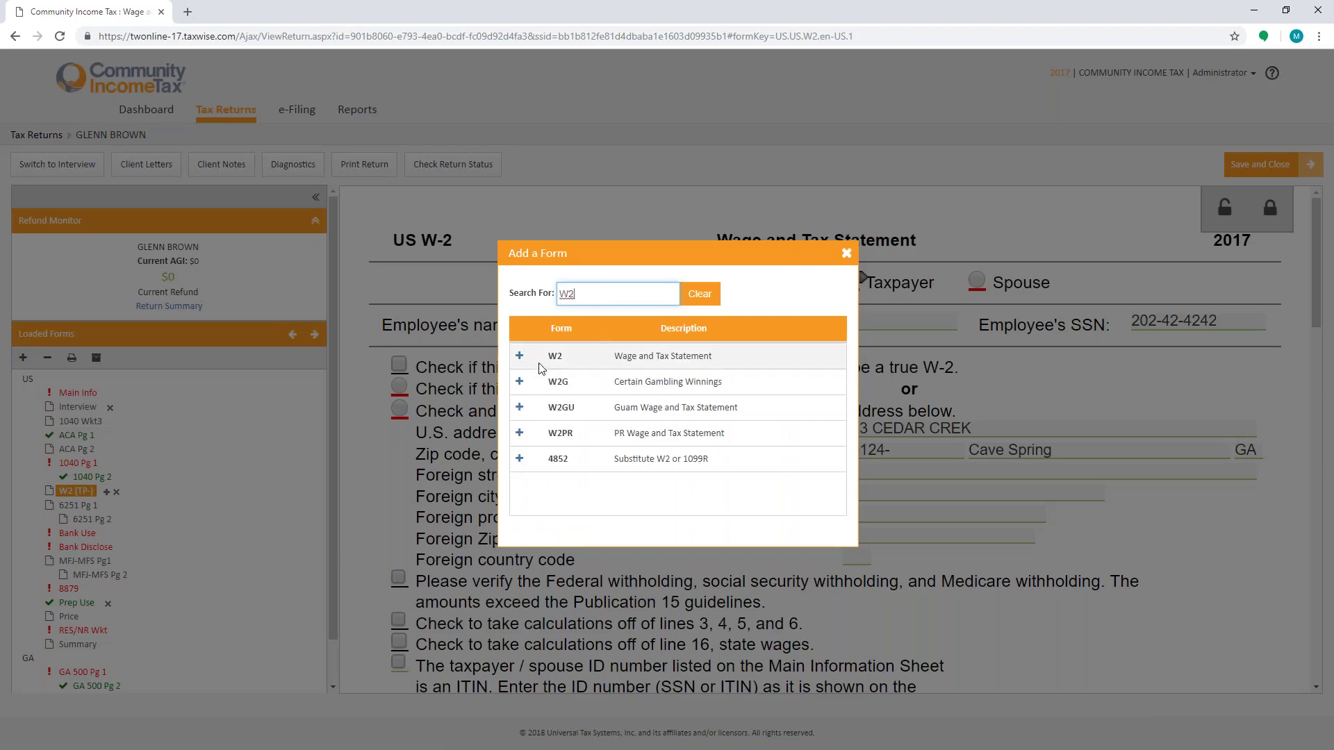
pyautogui.click(847, 253)
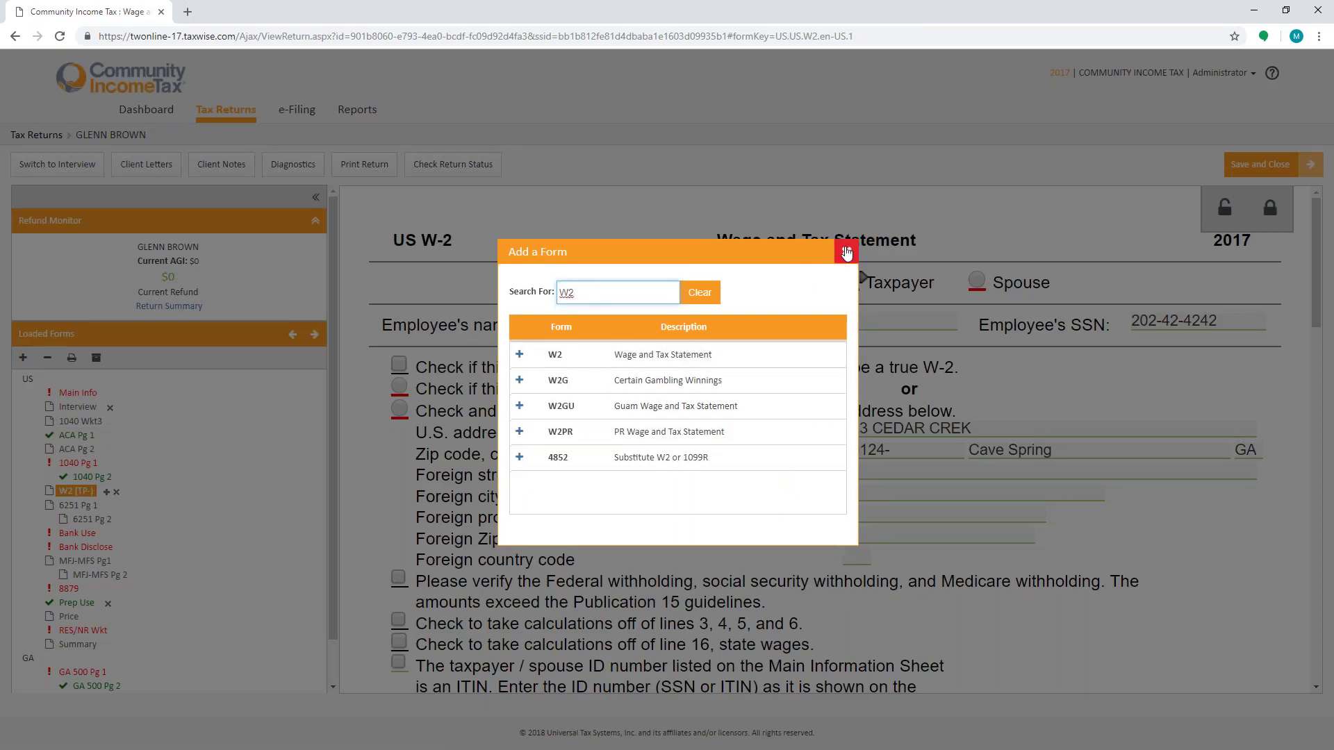
pyautogui.click(87, 463)
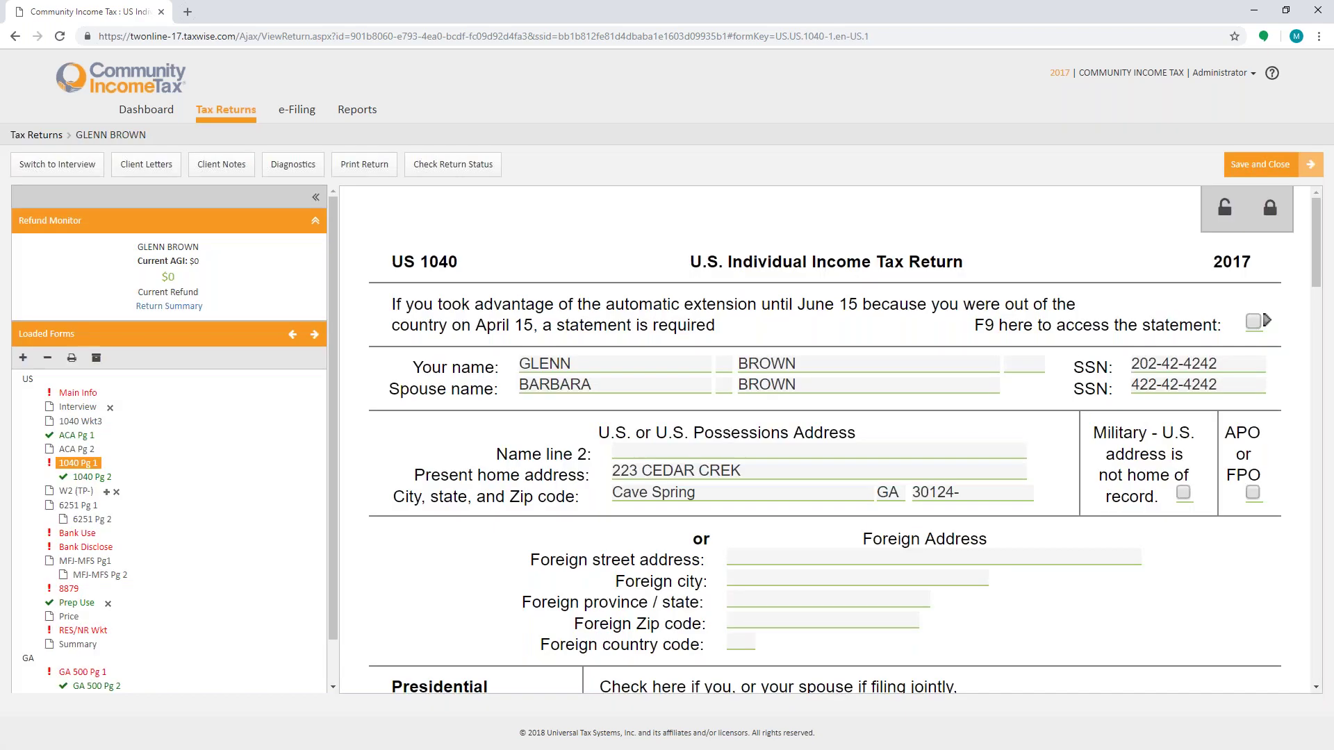
pyautogui.scroll(-12, 877, 490)
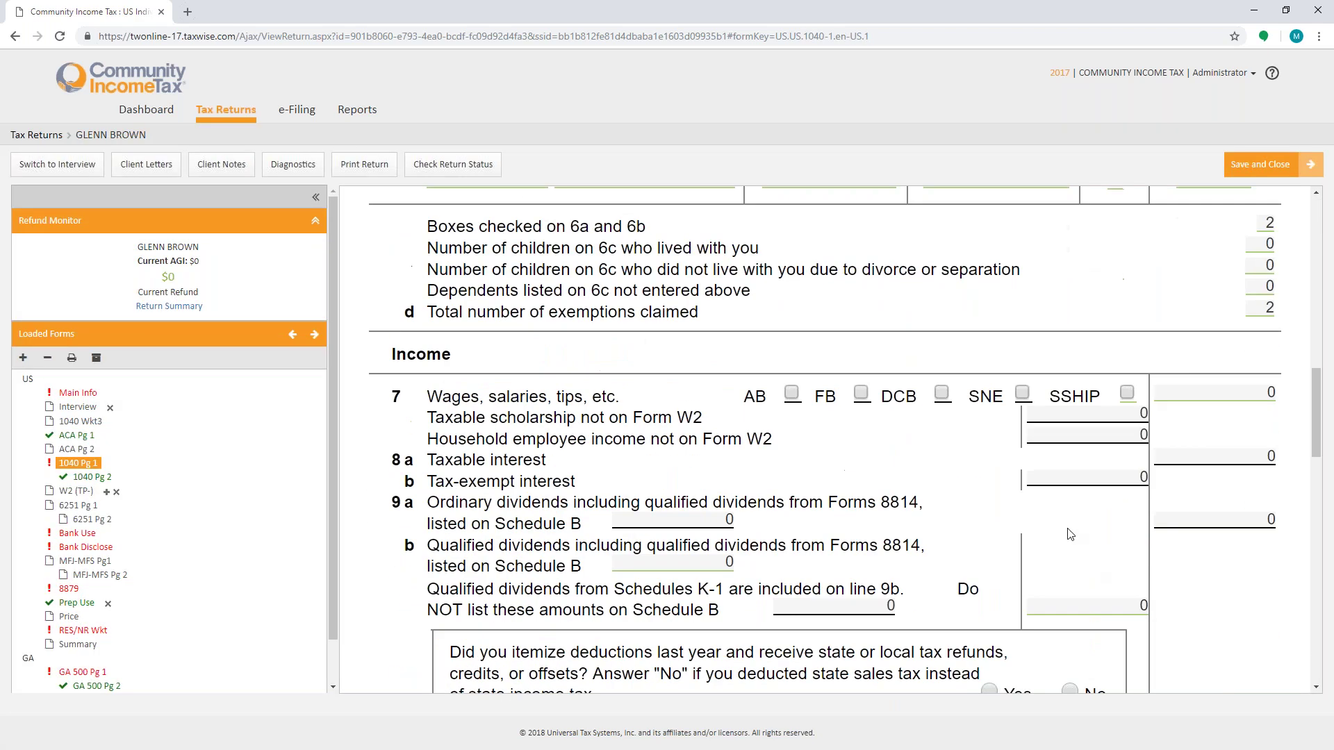
pyautogui.click(1189, 394)
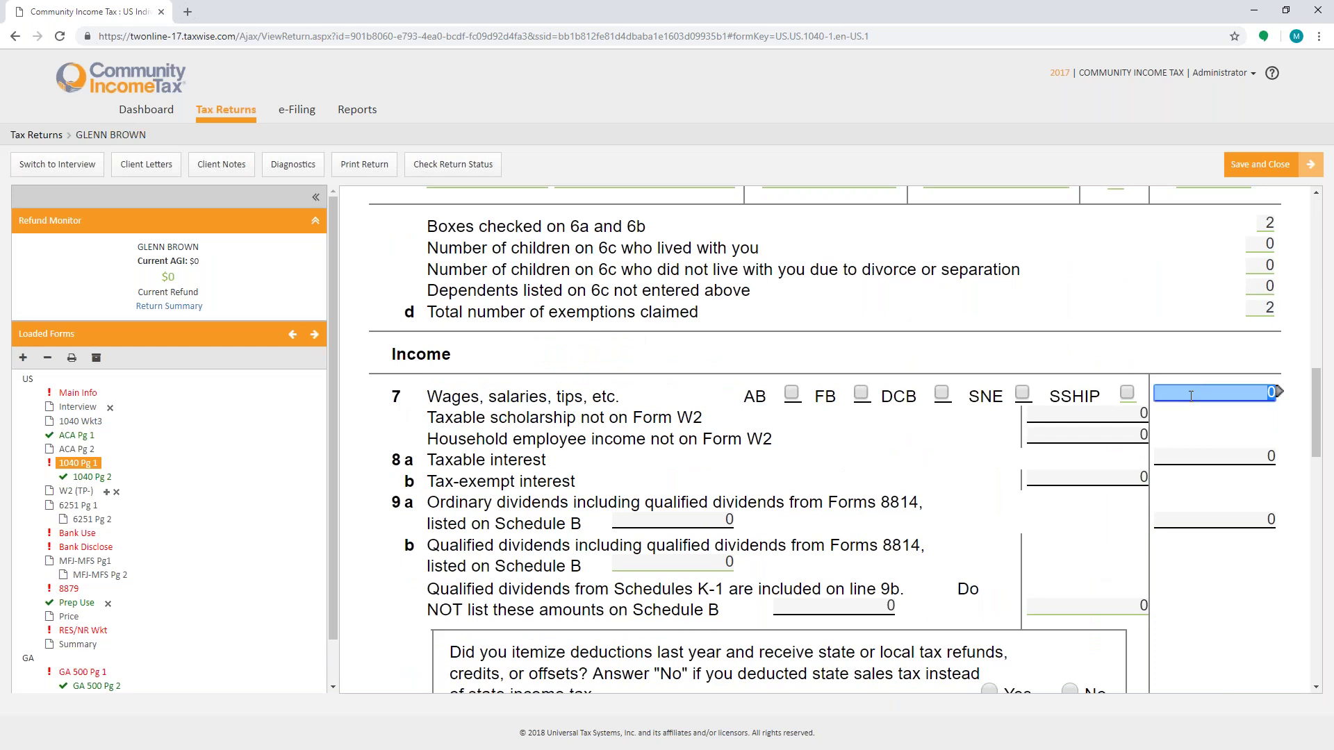
pyautogui.press('F9')
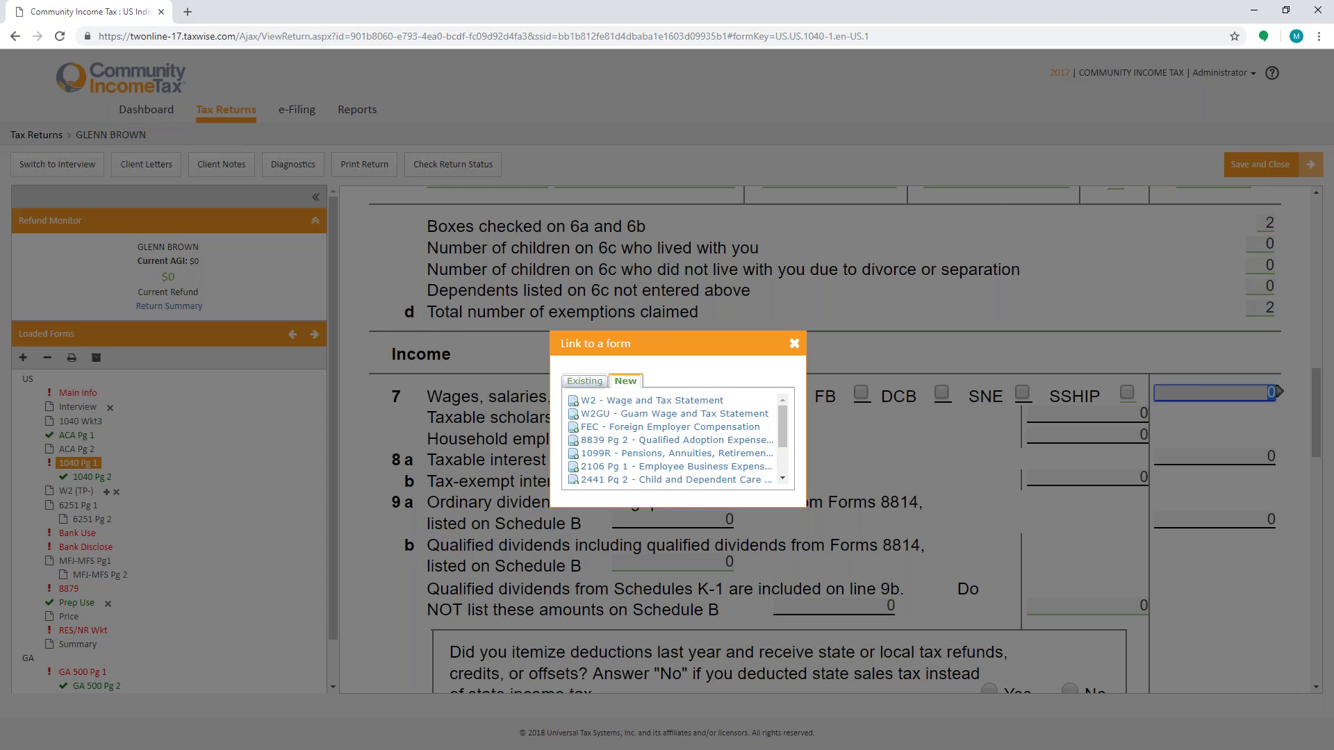
pyautogui.click(796, 347)
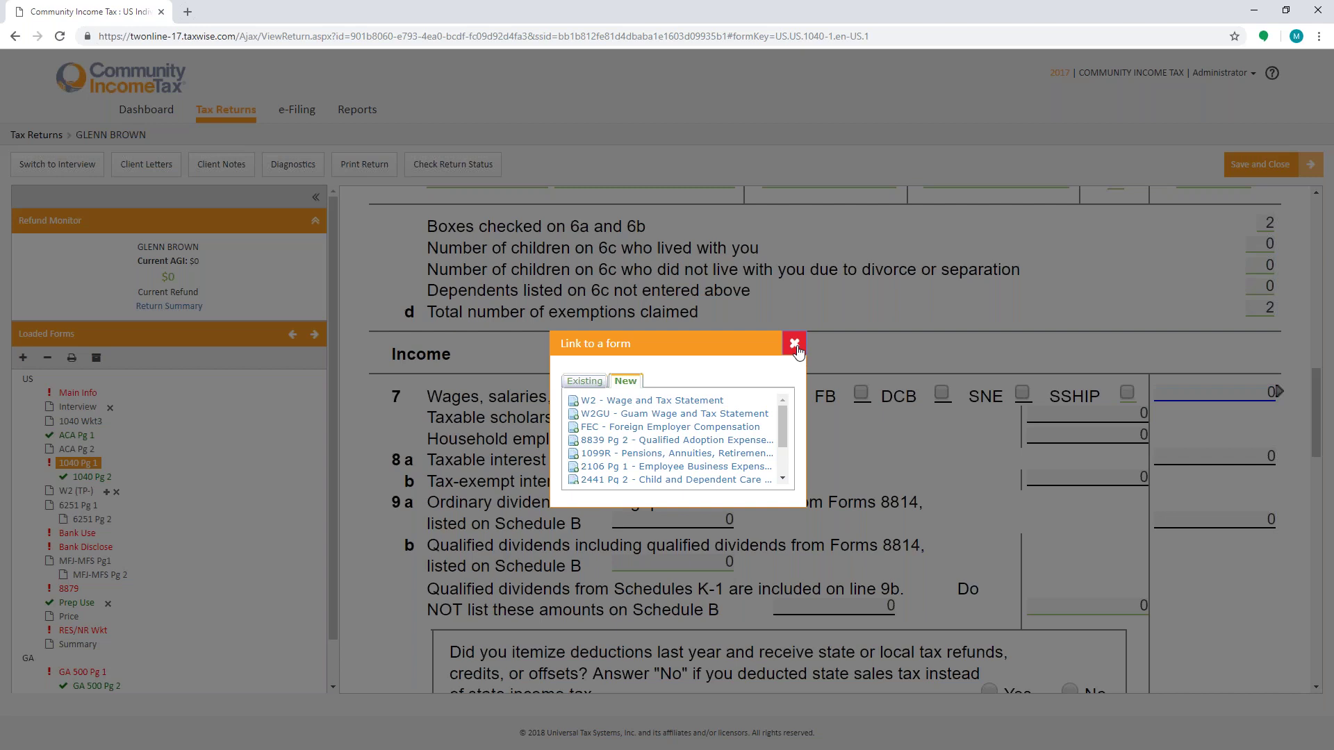
pyautogui.scroll(-6, 966, 535)
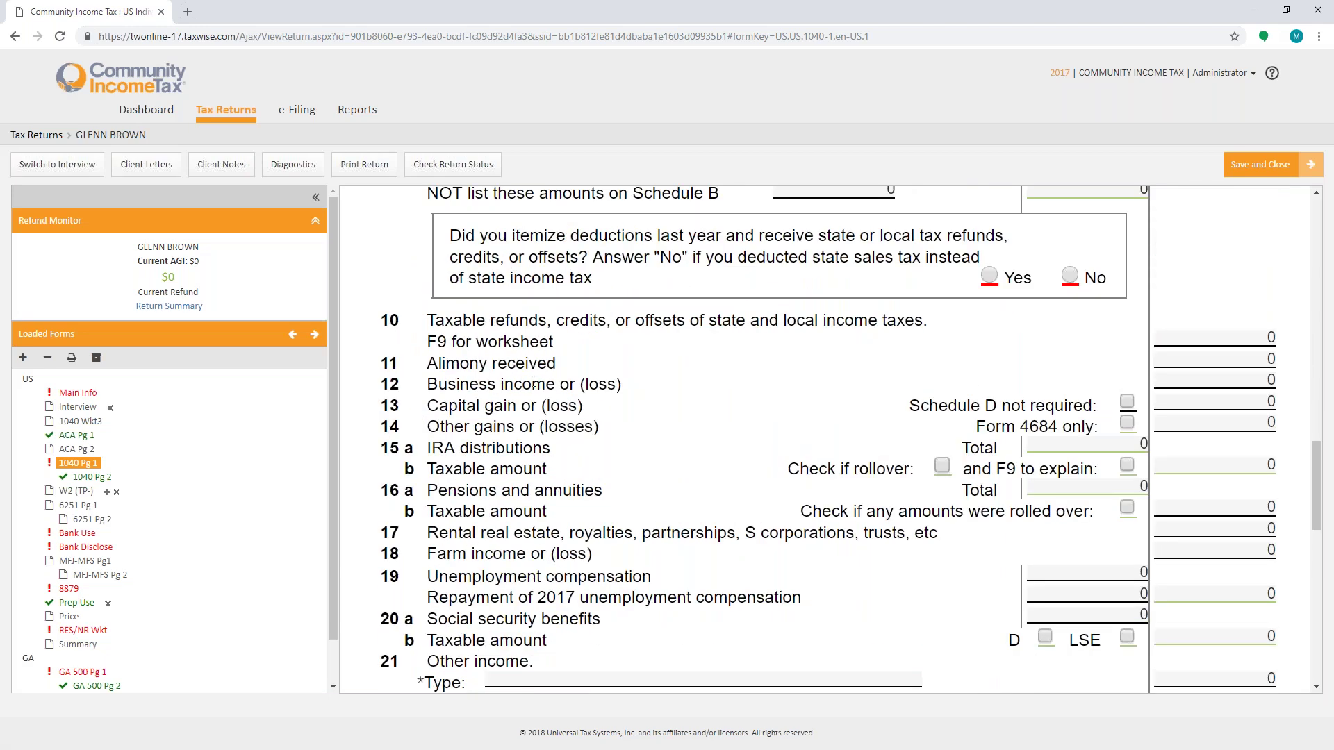
# Step: Link a new Schedule C to line 12 business income, mark it spouse-owned, and open help from line A
pyautogui.click(1279, 383)
pyautogui.click(1216, 359)
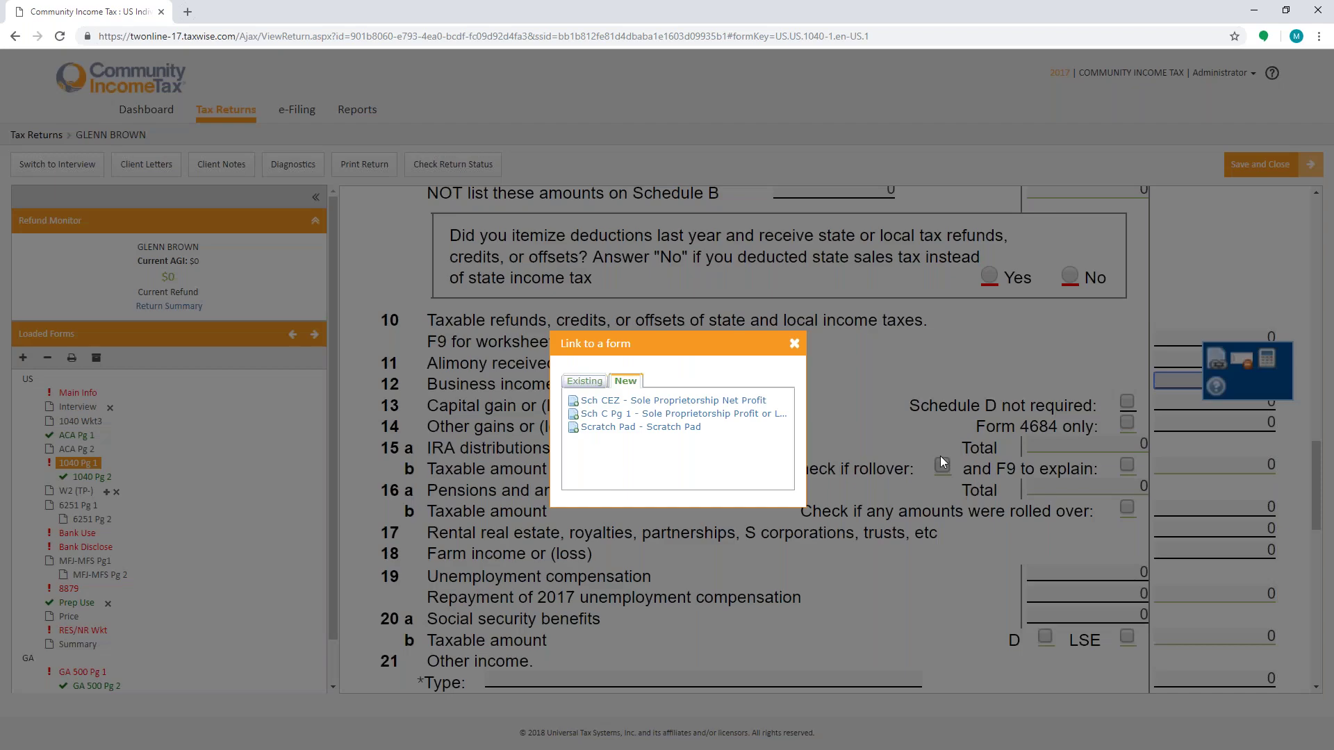
pyautogui.click(688, 414)
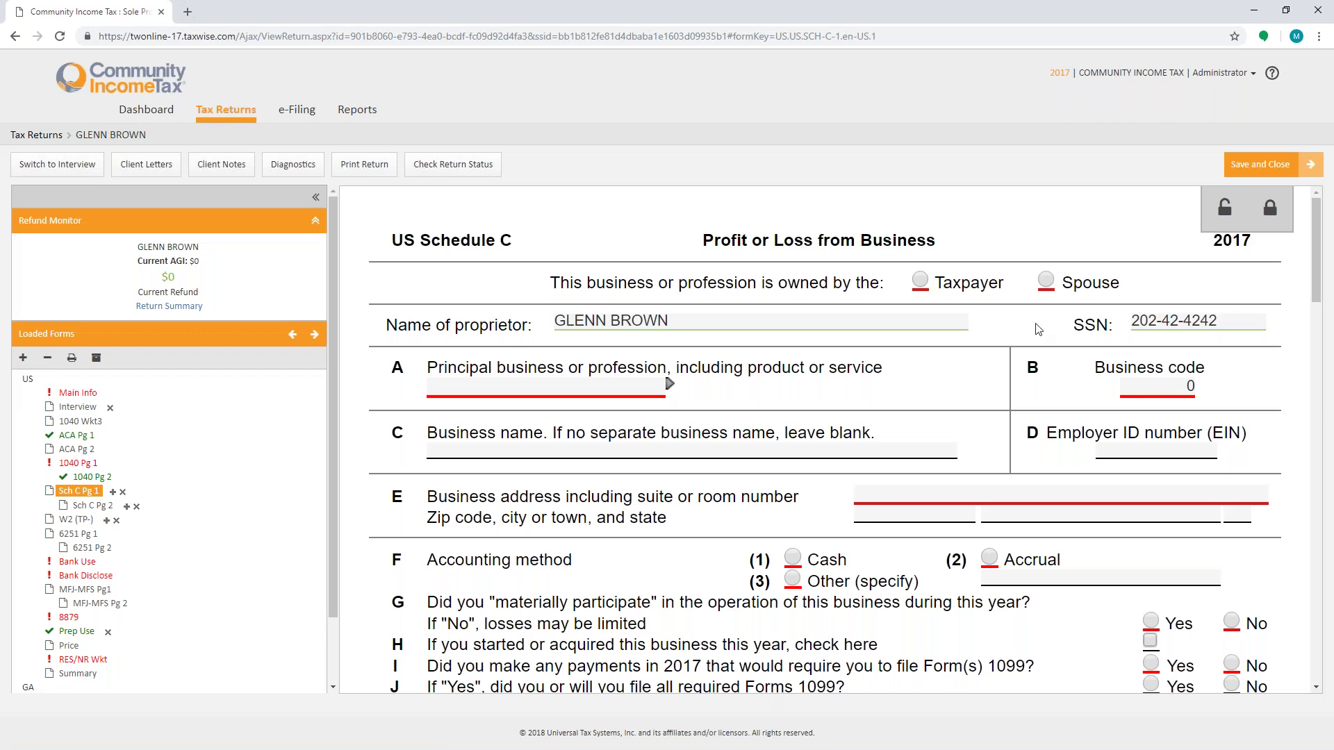
pyautogui.click(1053, 282)
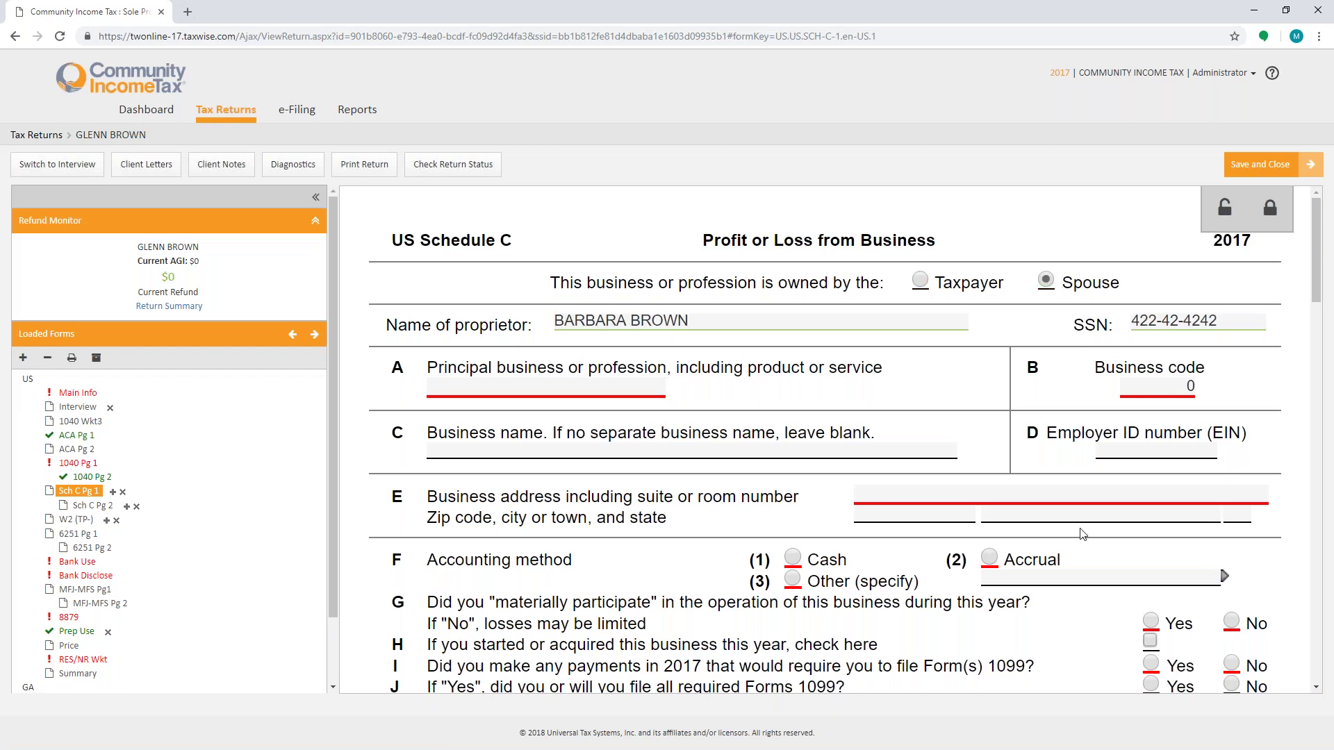
pyautogui.click(587, 391)
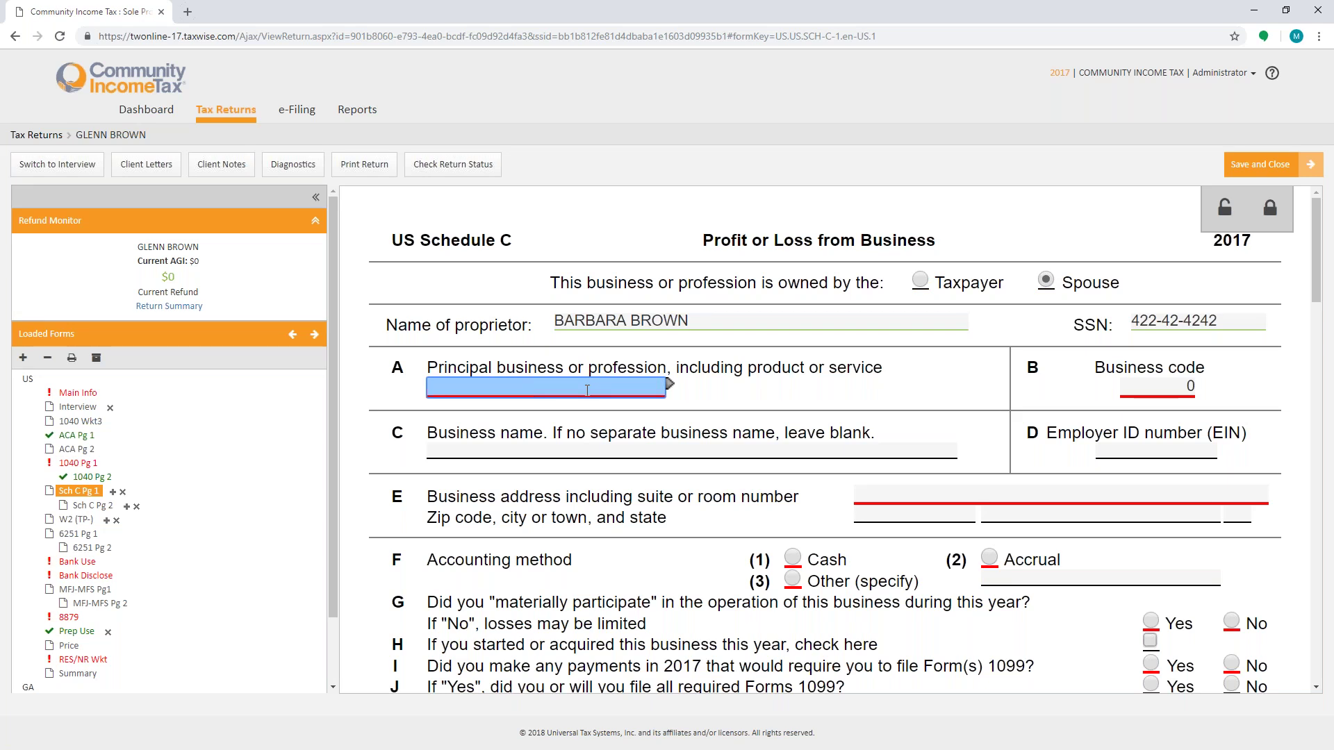
pyautogui.press('F1')
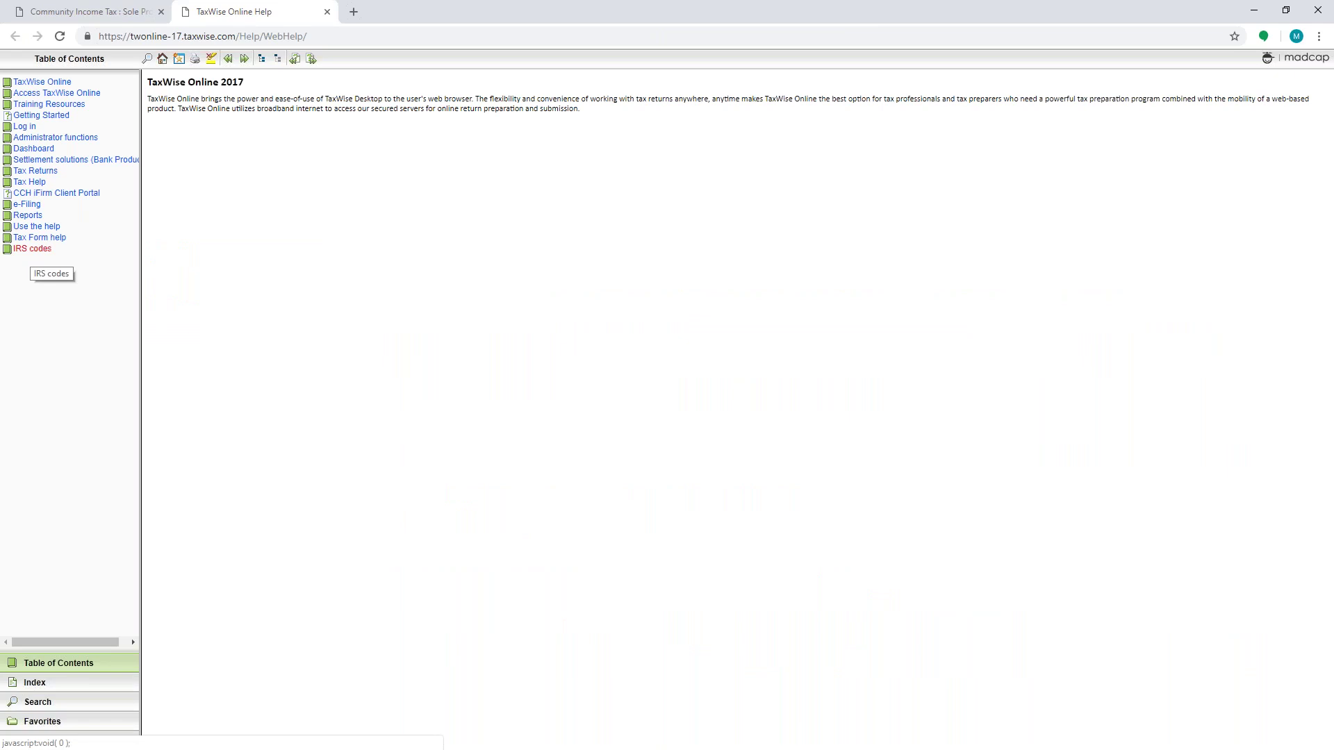
# Step: Open the Schedule C/CEZ Business Codes list under IRS Codes in the help
pyautogui.click(32, 249)
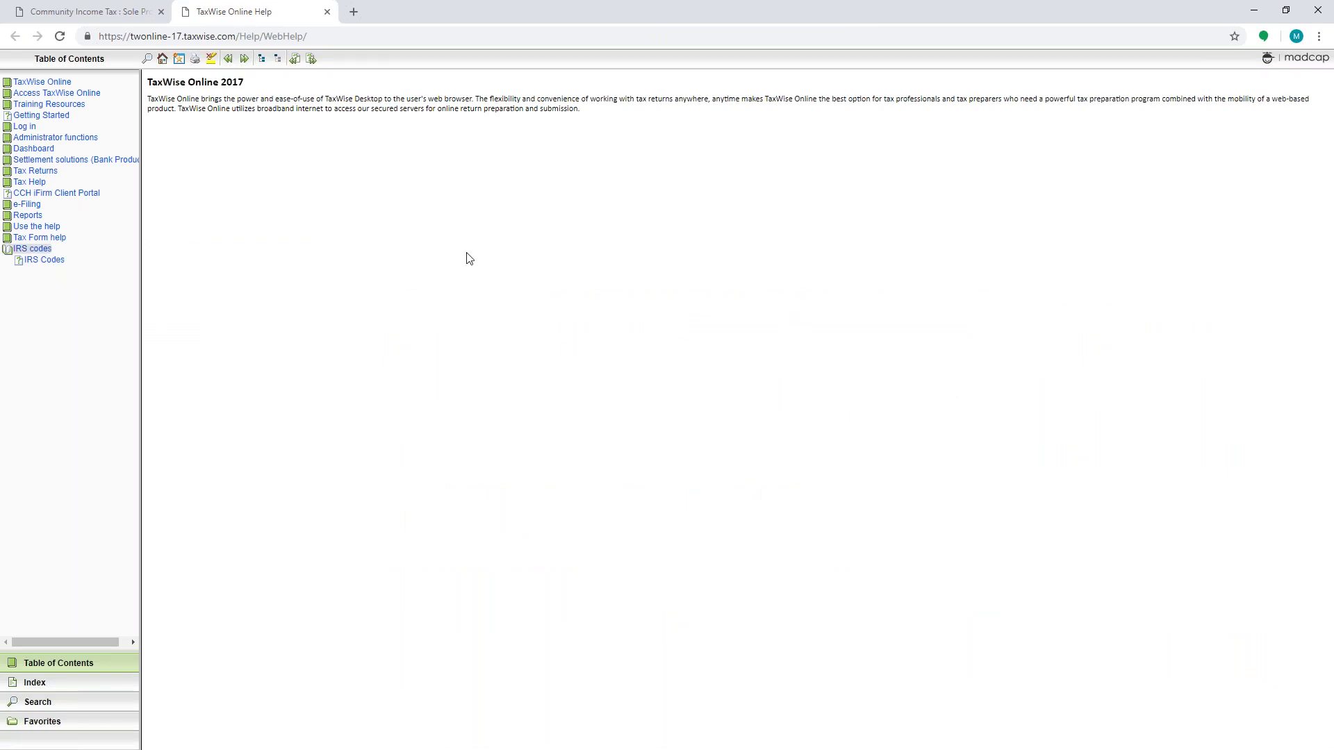
pyautogui.click(43, 260)
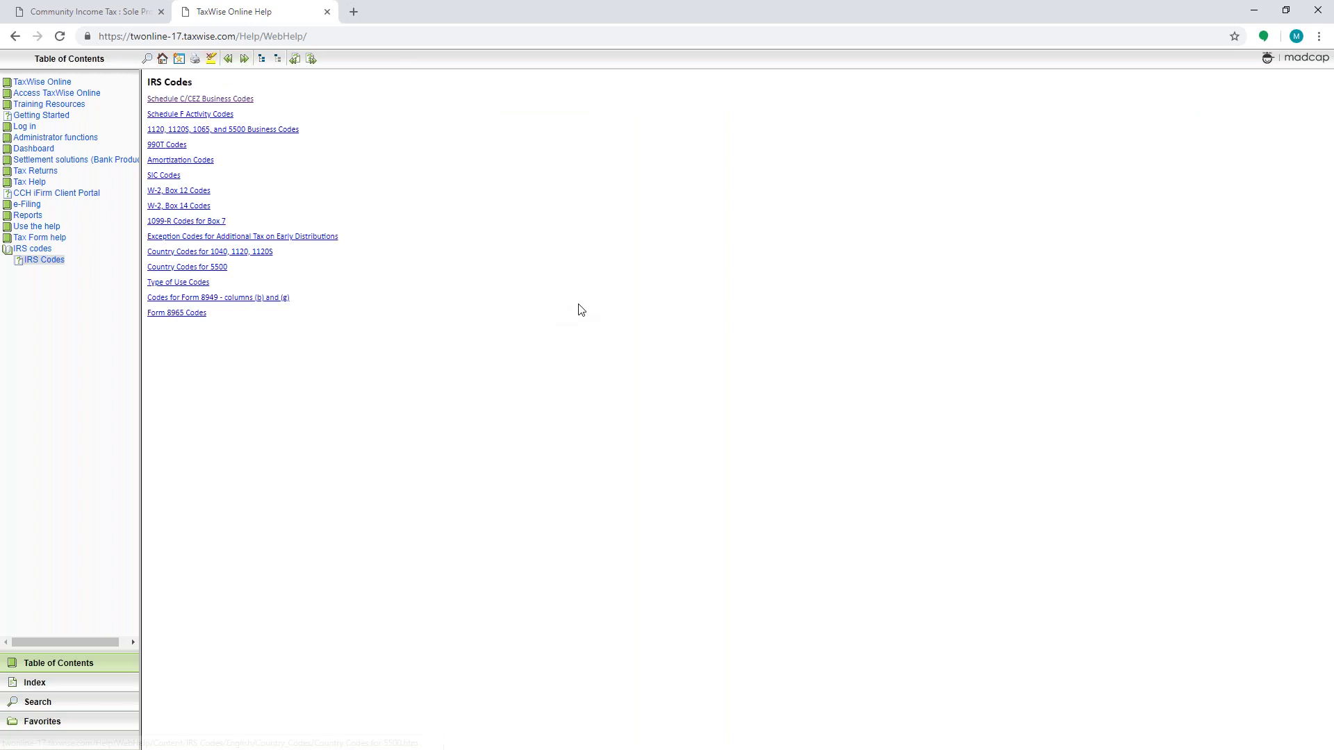
pyautogui.click(241, 105)
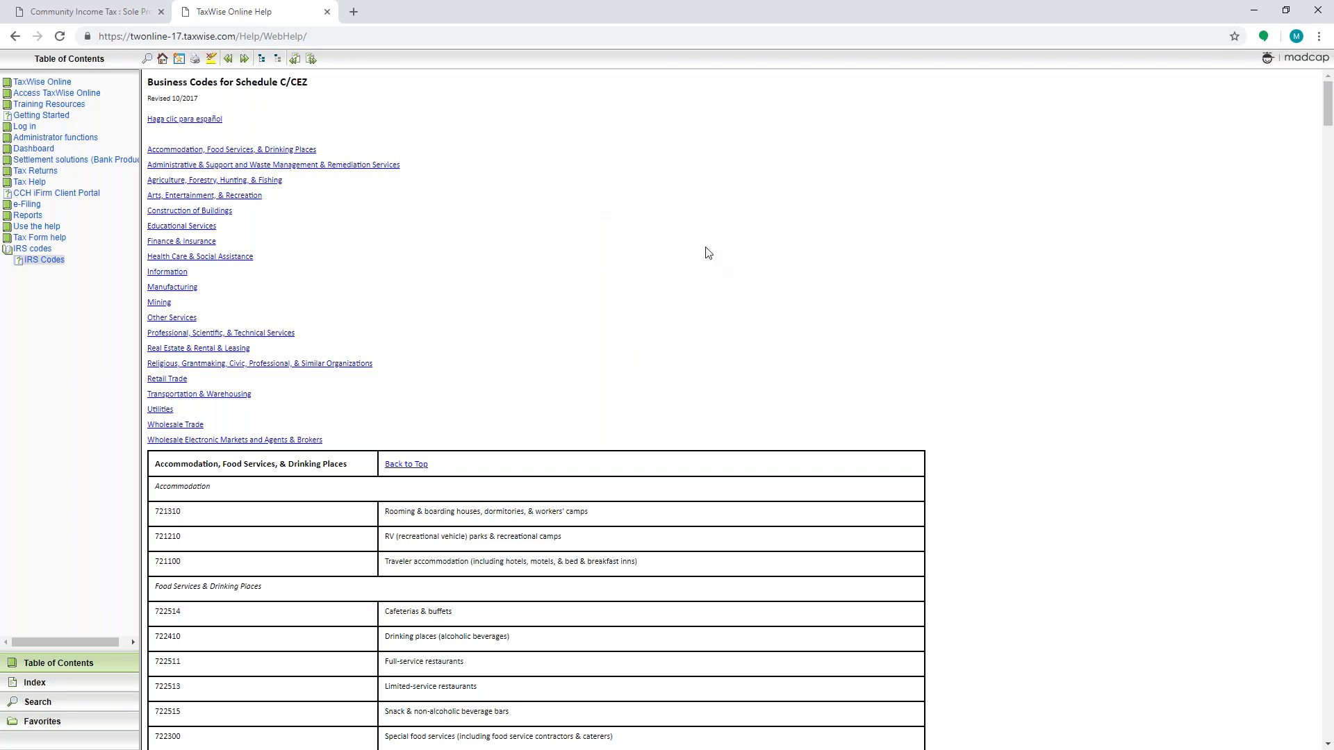
# Step: Search the codes for DESIGN to find 541400, then return to the Schedule C address line
pyautogui.hotkey('ctrl', 'f')
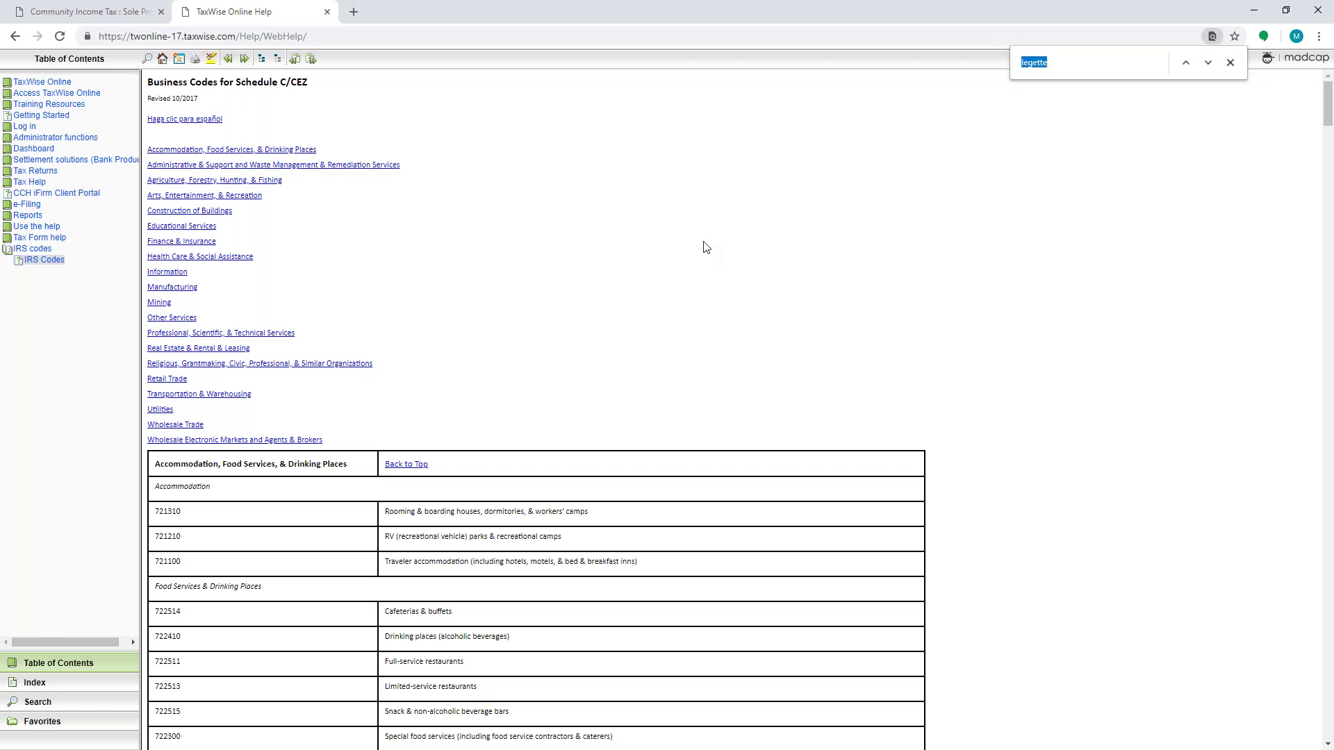
pyautogui.press('BackSpace')
pyautogui.write('DESIGN')
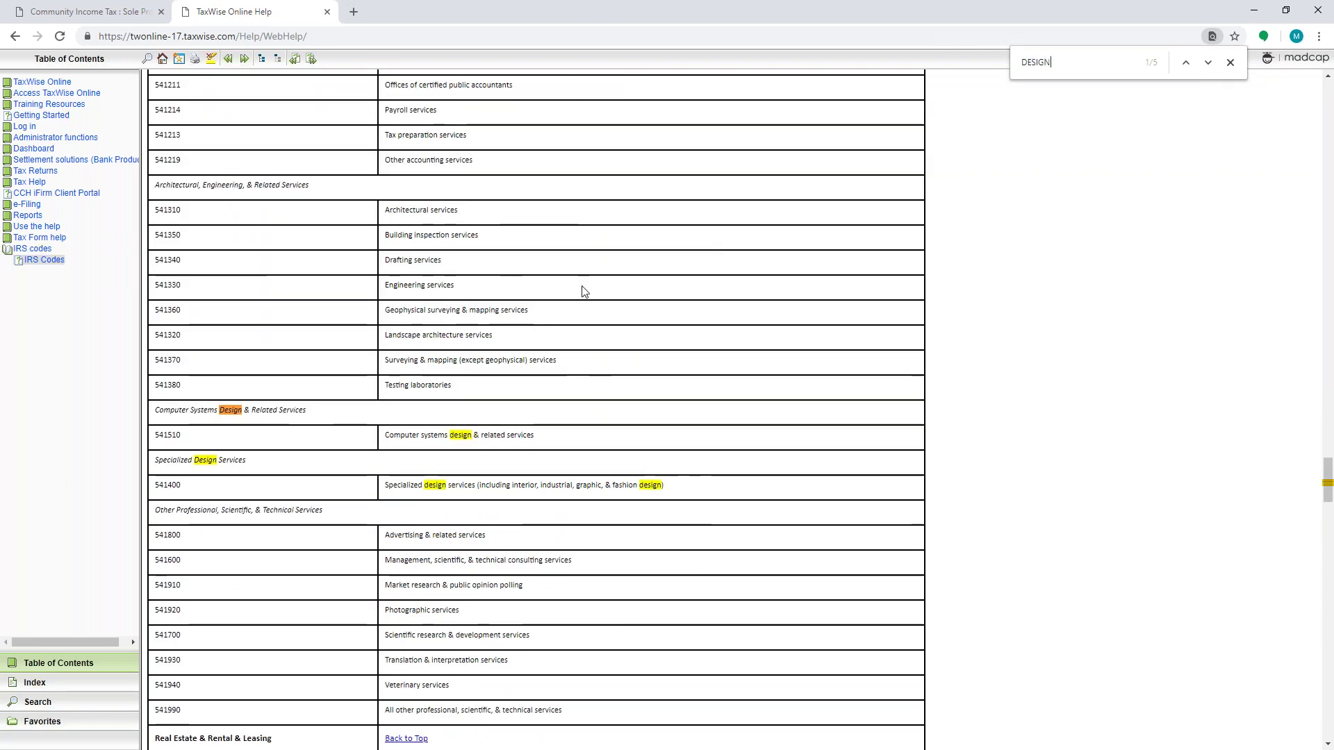
pyautogui.click(1208, 62)
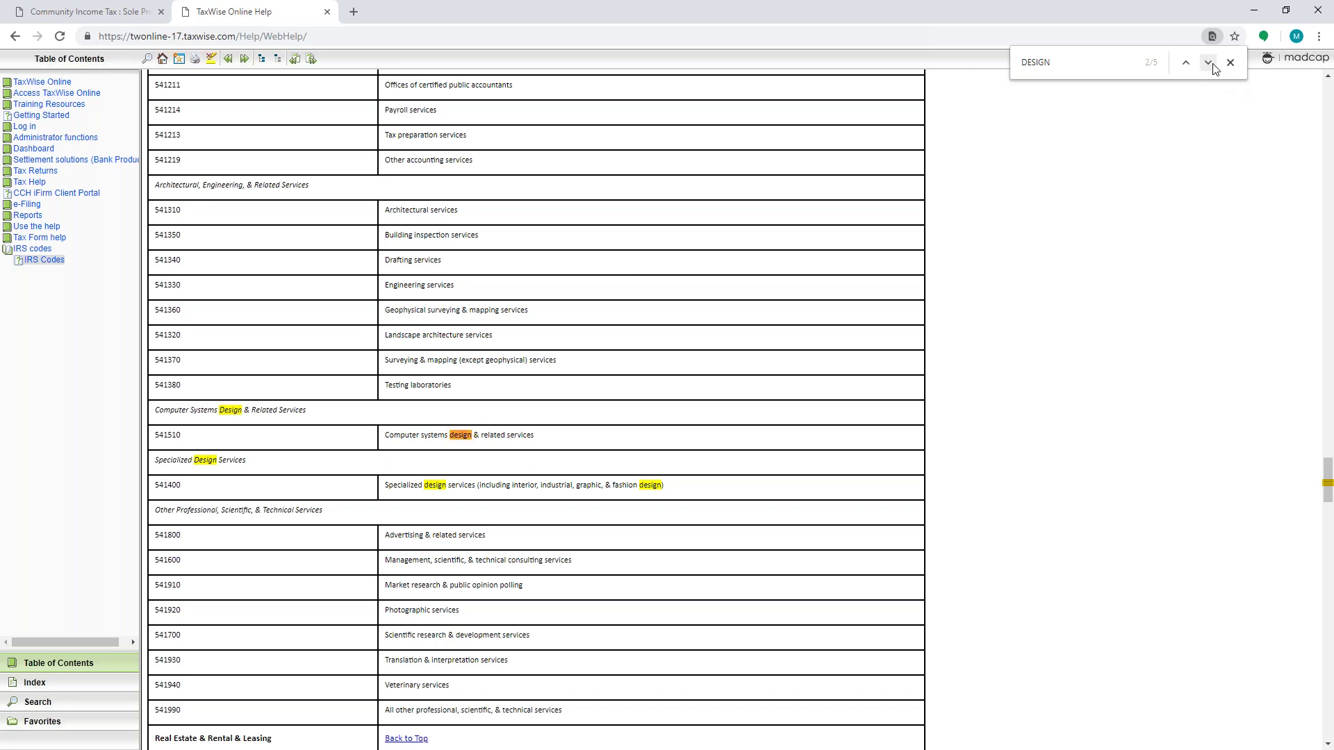
pyautogui.click(1208, 62)
pyautogui.click(1208, 62)
pyautogui.click(1208, 63)
pyautogui.click(1212, 67)
pyautogui.click(87, 12)
pyautogui.click(856, 496)
# Step: Set Schedule C to cash accounting, material participation Yes, and 1099 payments No
pyautogui.scroll(-2, 910, 495)
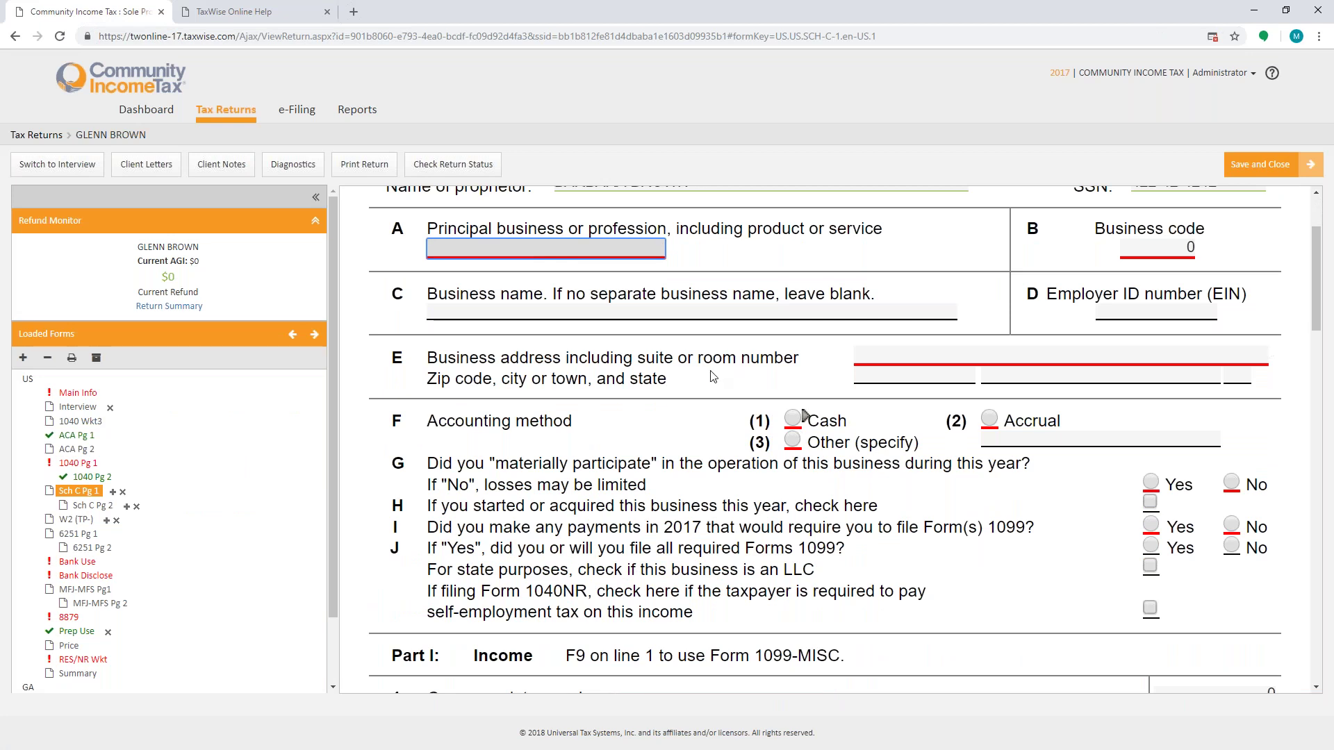
pyautogui.click(792, 425)
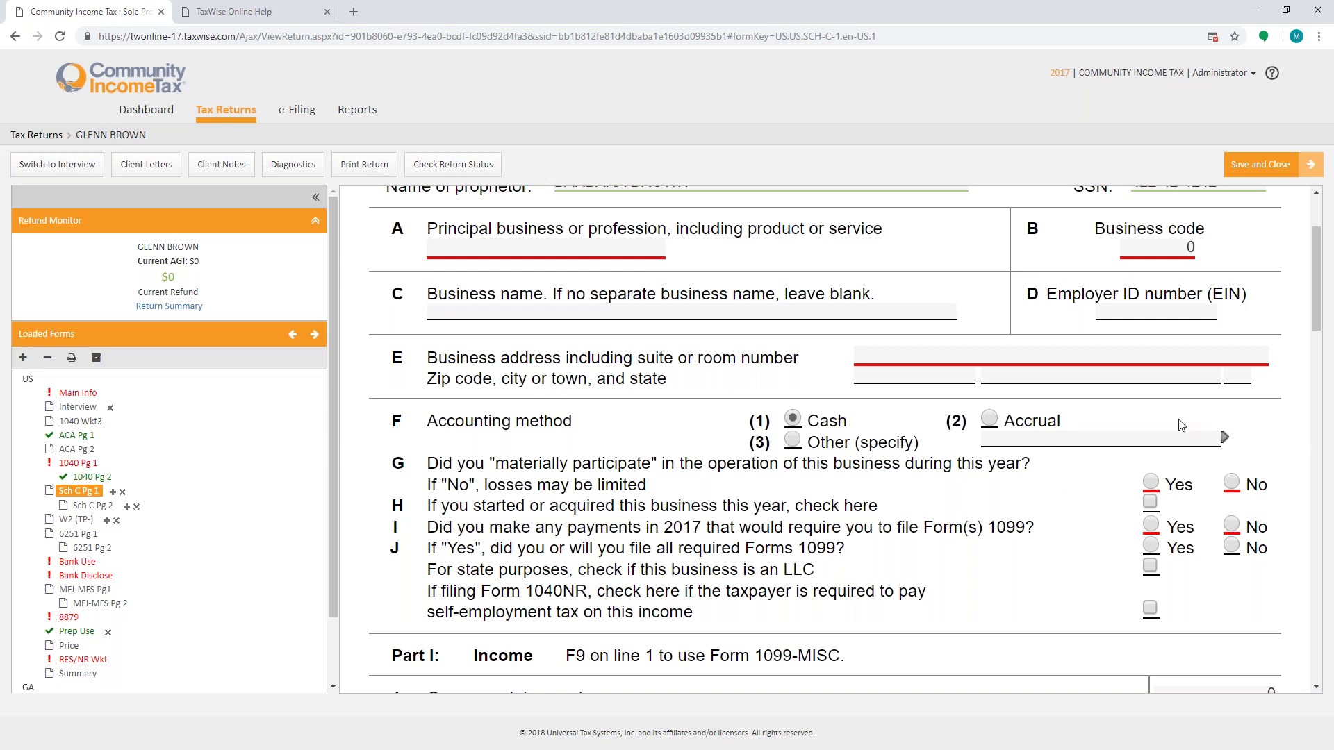
pyautogui.click(1153, 483)
pyautogui.click(1231, 526)
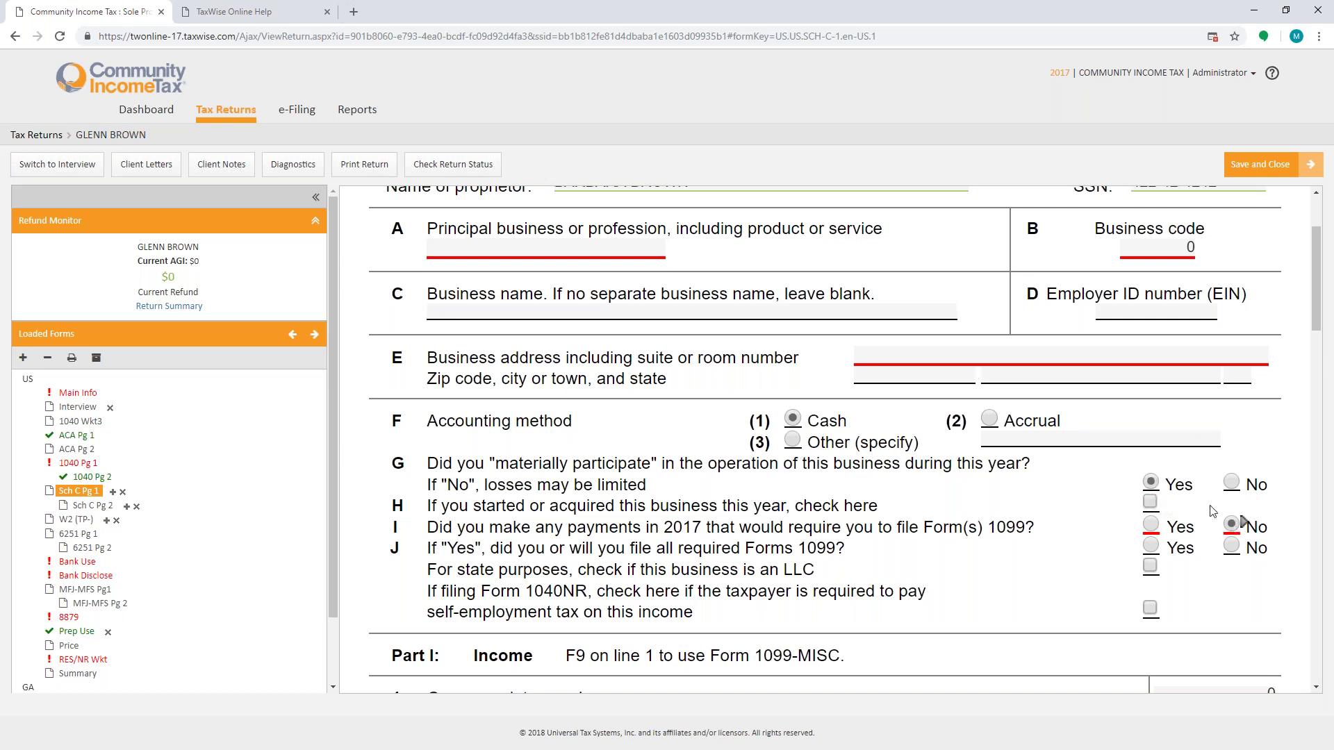
# Step: Enter the business address 123 MAIN ST with zip 30144 so city and state fill in
pyautogui.click(922, 356)
pyautogui.write('123 MAIN ST')
pyautogui.press('Tab')
pyautogui.write('30144-')
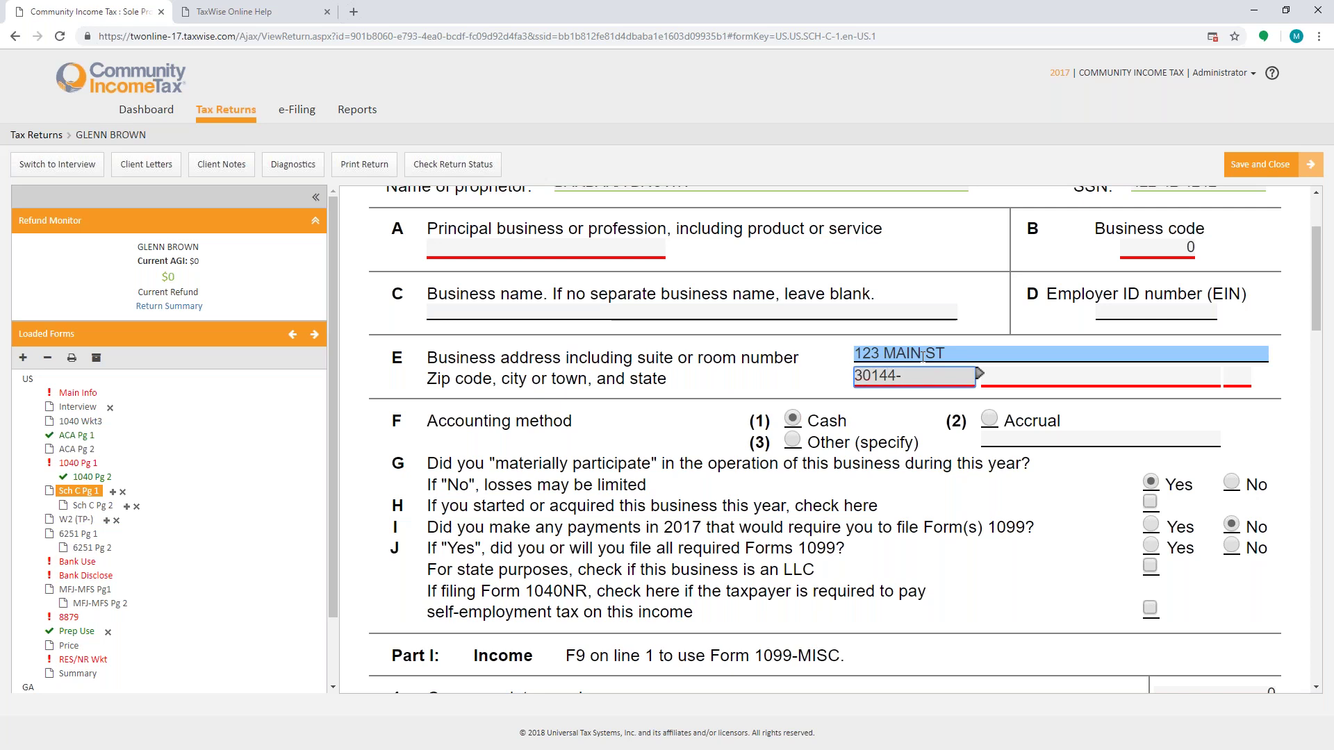
pyautogui.press('Tab')
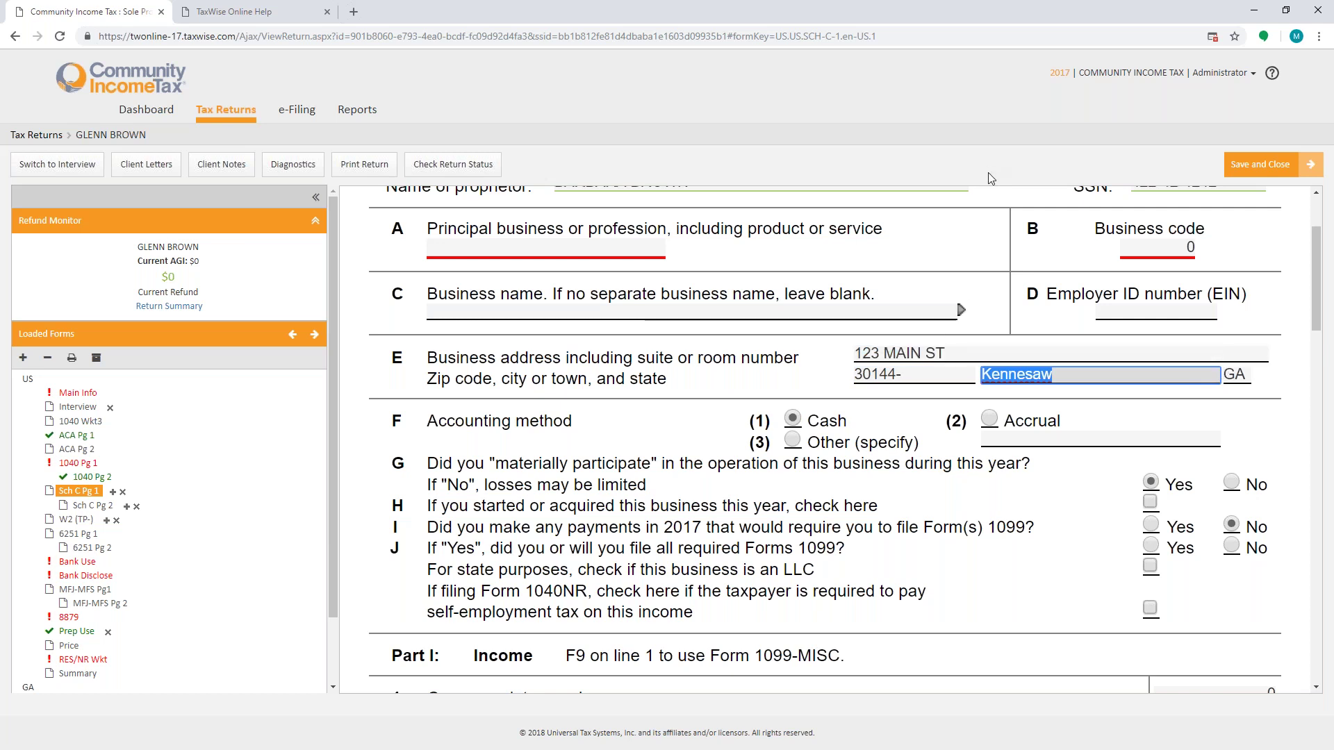
# Step: Return to Form 1040 page 1 and open the taxpayer's W-2
pyautogui.scroll(-5, 925, 341)
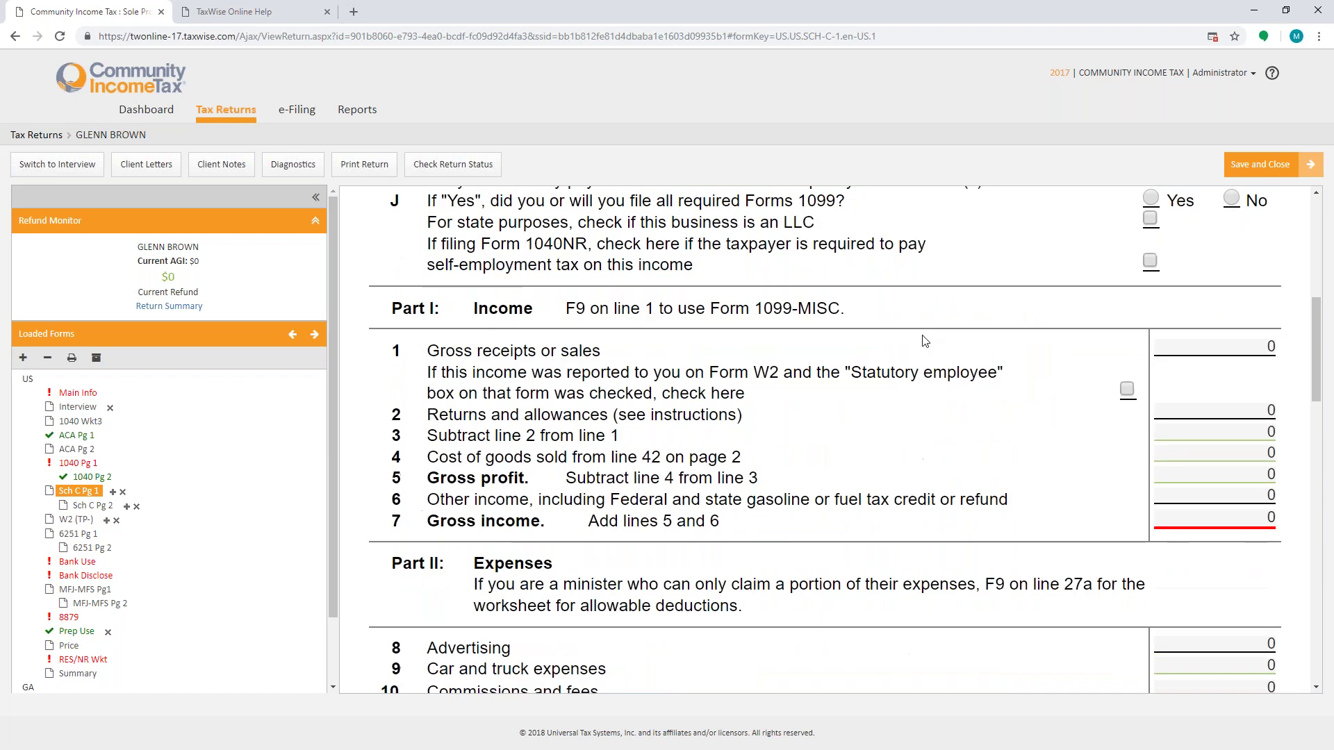
pyautogui.scroll(-3, 924, 341)
pyautogui.click(77, 464)
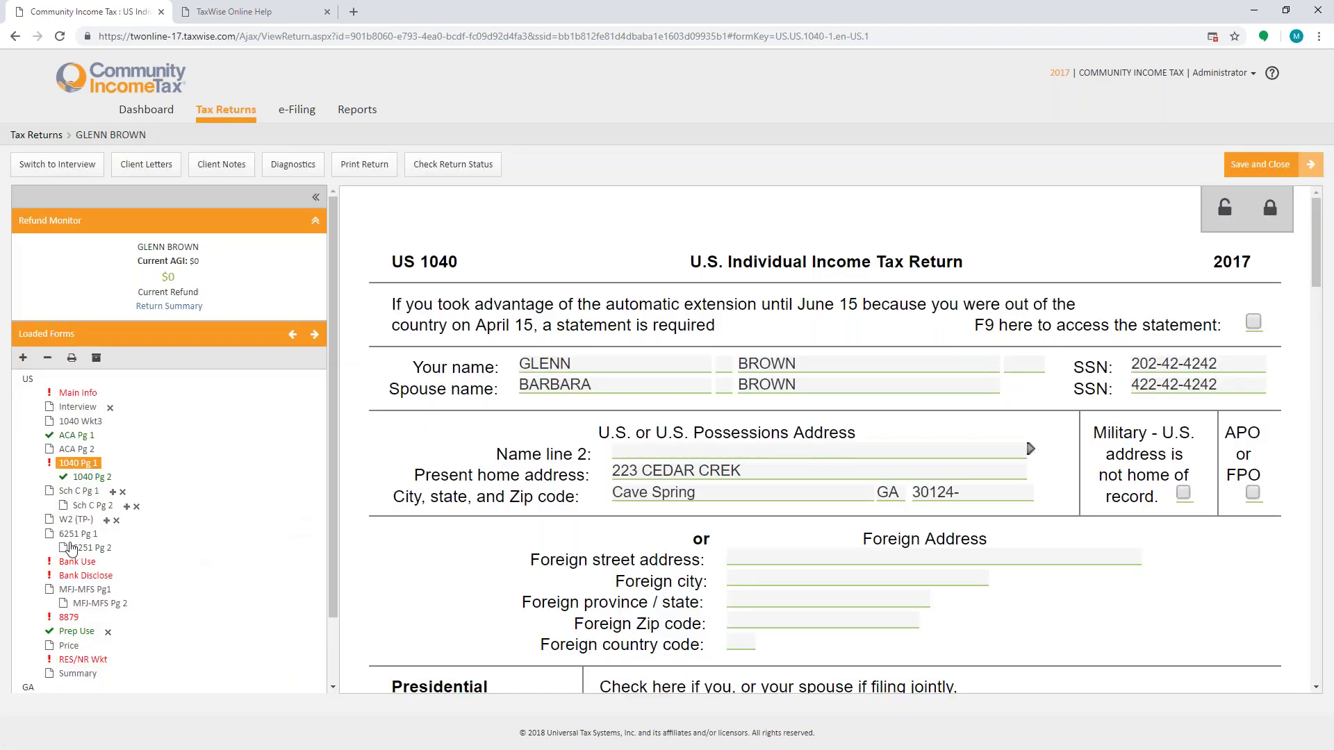
pyautogui.click(75, 520)
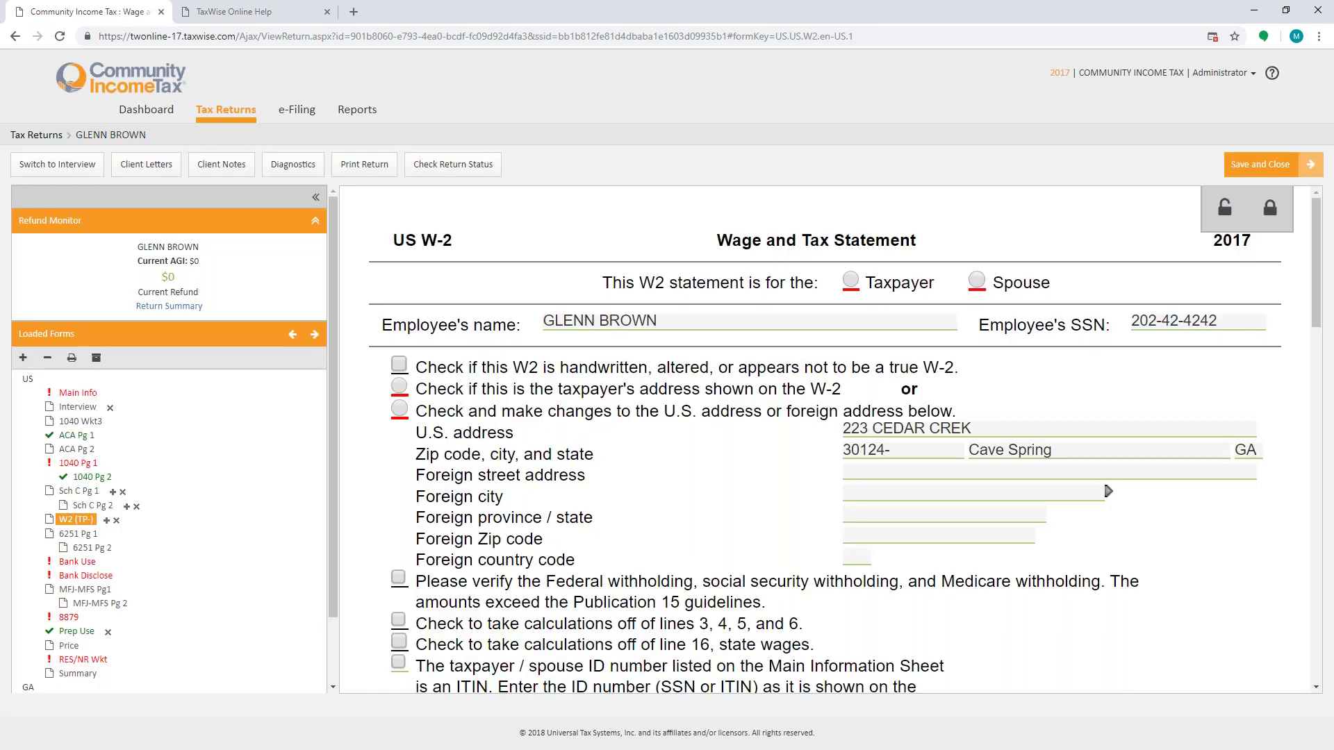
# Step: Mark the W-2 as the taxpayer's, using the taxpayer's own address
pyautogui.click(860, 286)
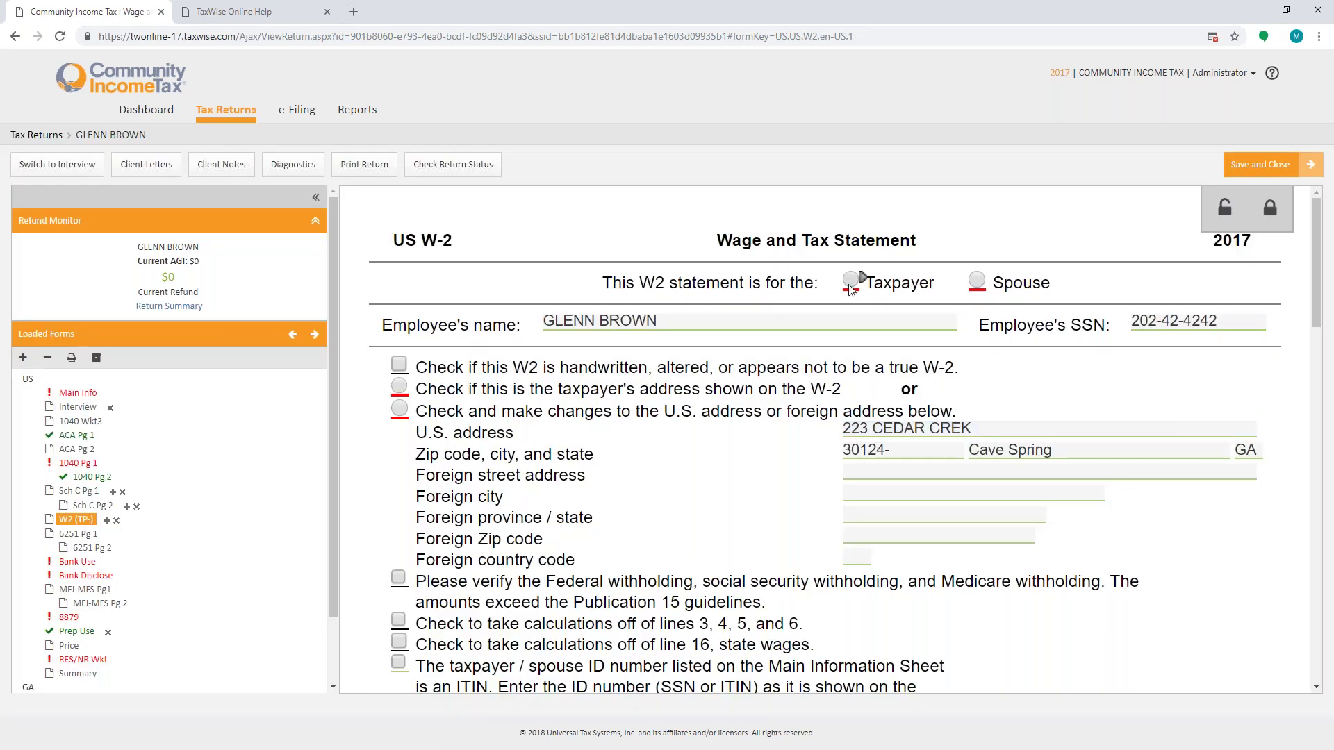
pyautogui.click(397, 386)
pyautogui.scroll(-4, 781, 505)
# Step: Enter the employer ID, correcting it after the invalid-ID warning
pyautogui.click(543, 516)
pyautogui.write('20-')
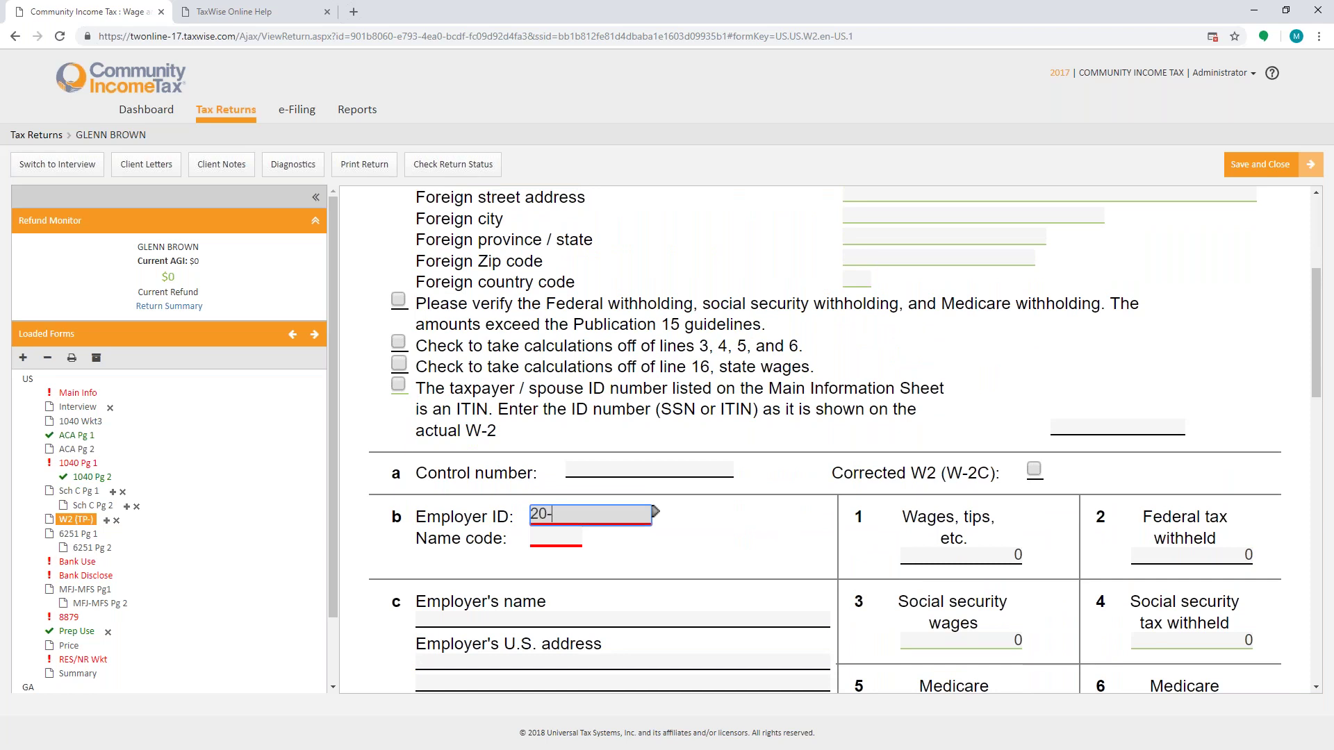
pyautogui.write('202-24242')
pyautogui.press('Tab')
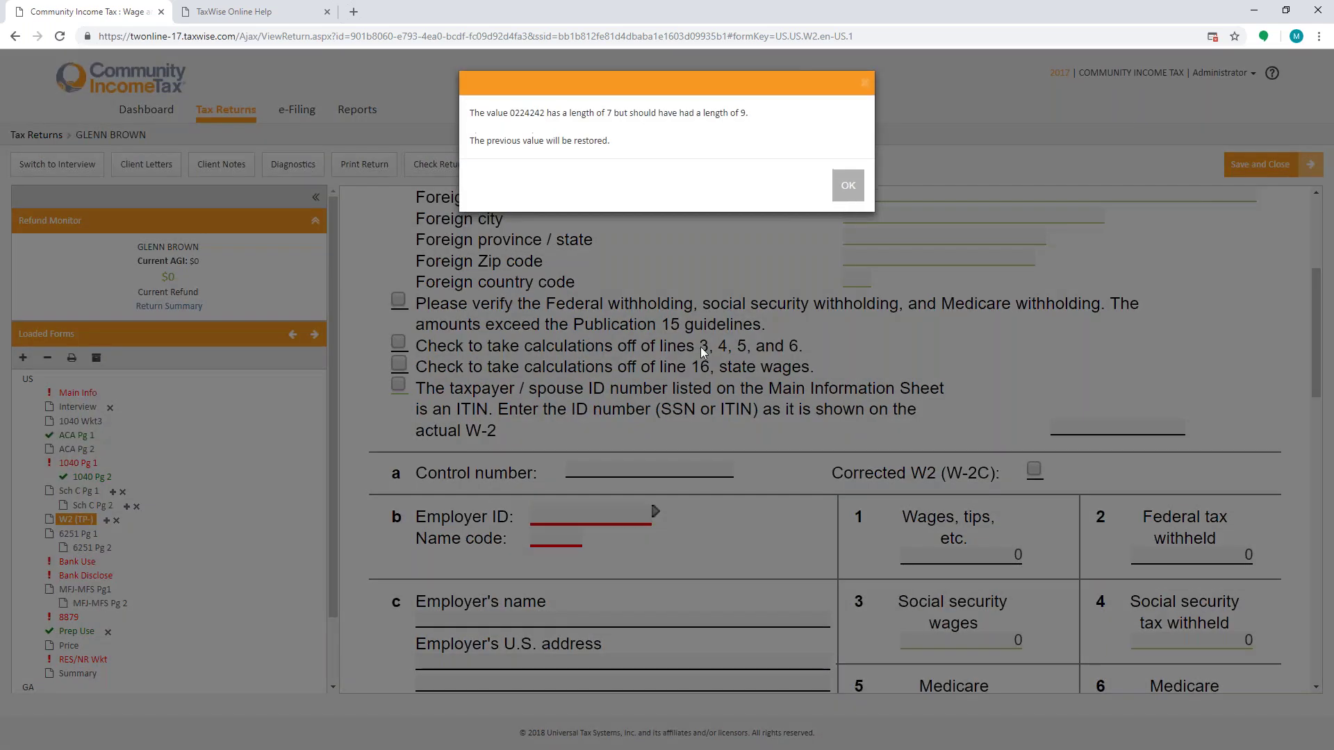
pyautogui.click(848, 185)
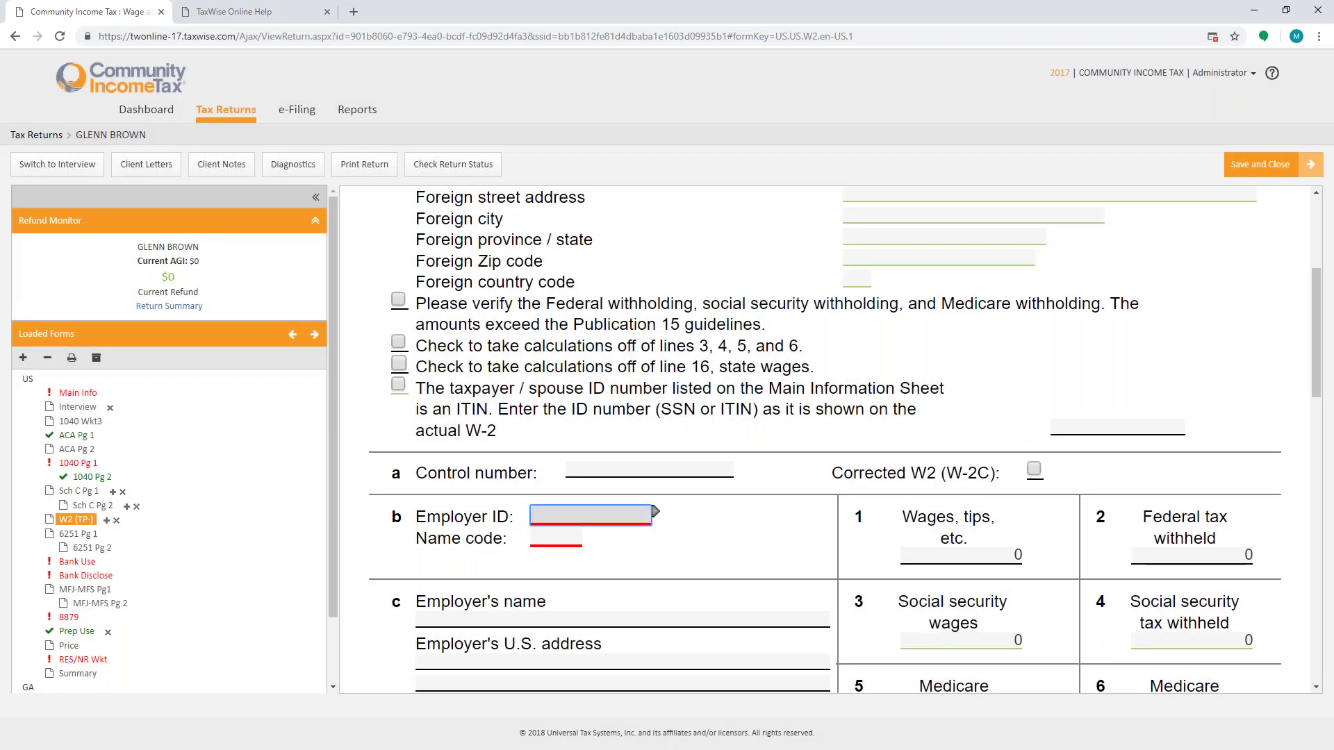
pyautogui.write('02-2424242')
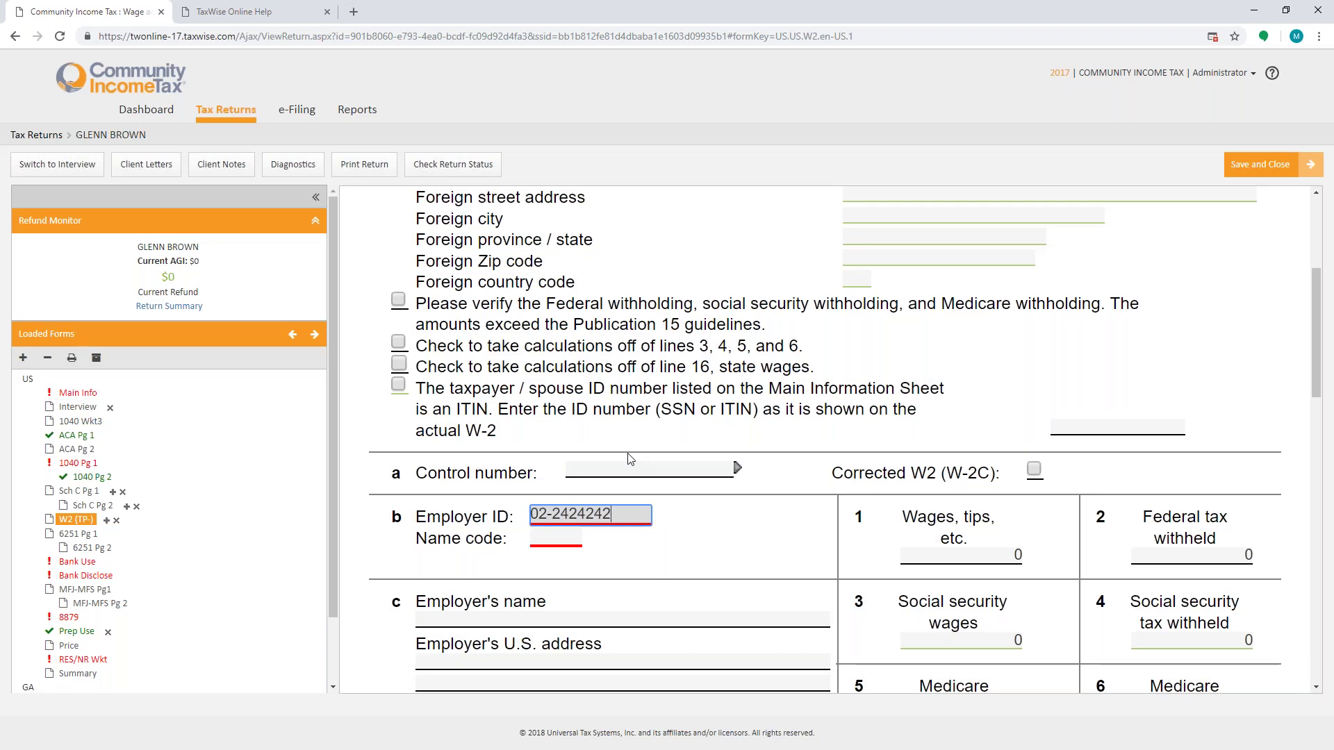
pyautogui.press('Tab')
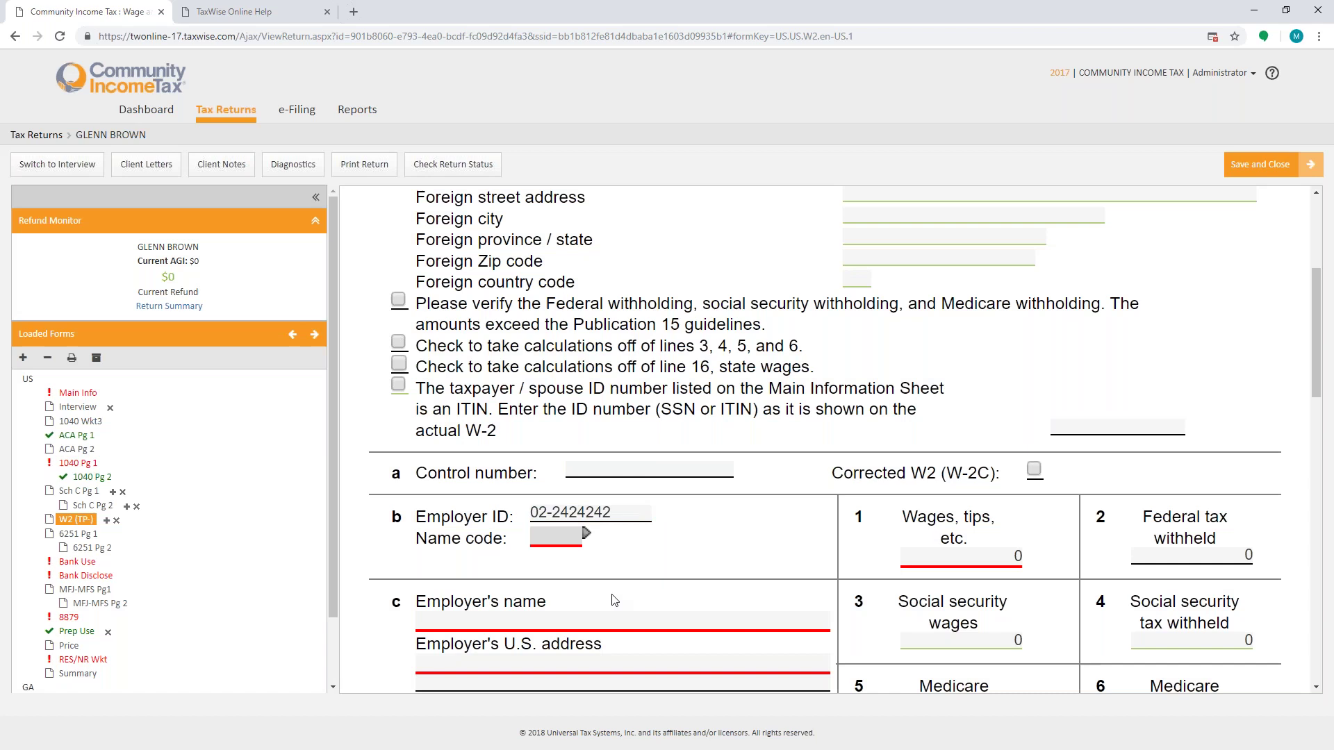
# Step: Enter CITY OF ROME as the employer name
pyautogui.click(518, 619)
pyautogui.write('CITY OF ROME')
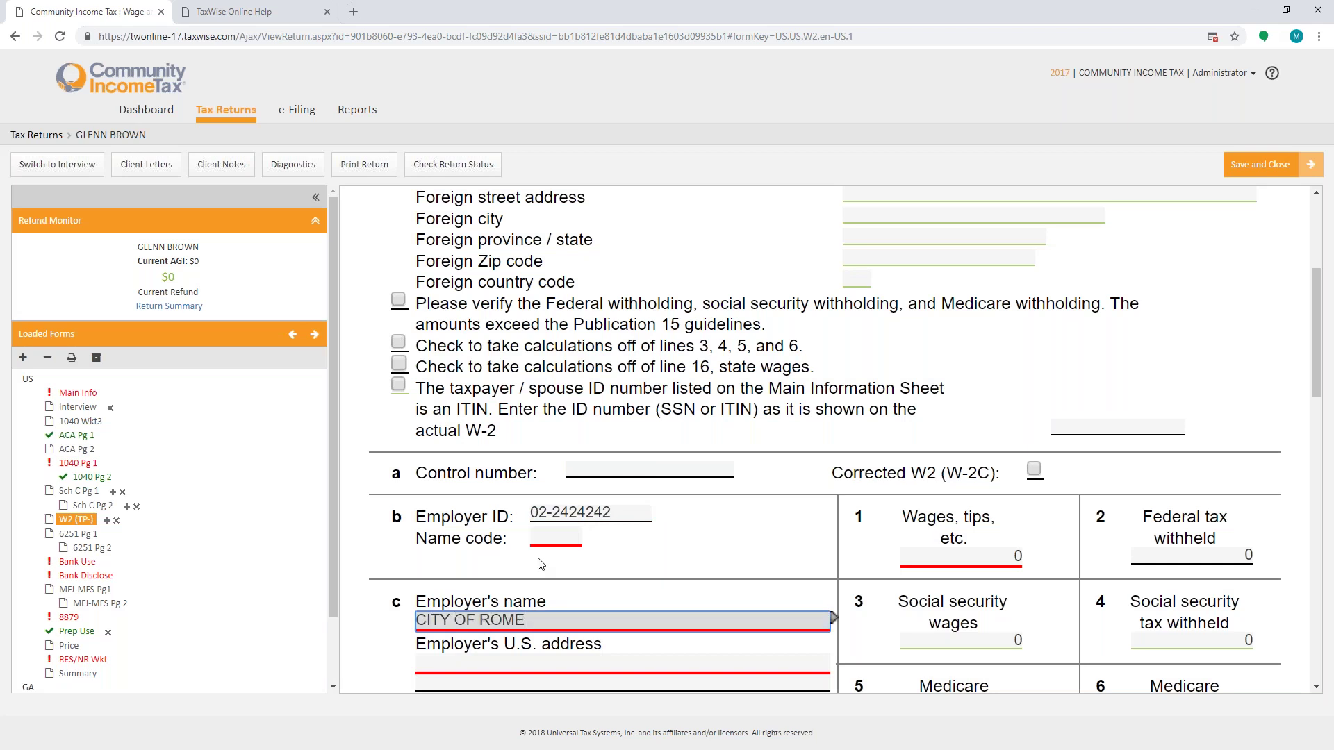
pyautogui.press('Tab')
pyautogui.scroll(-4, 541, 564)
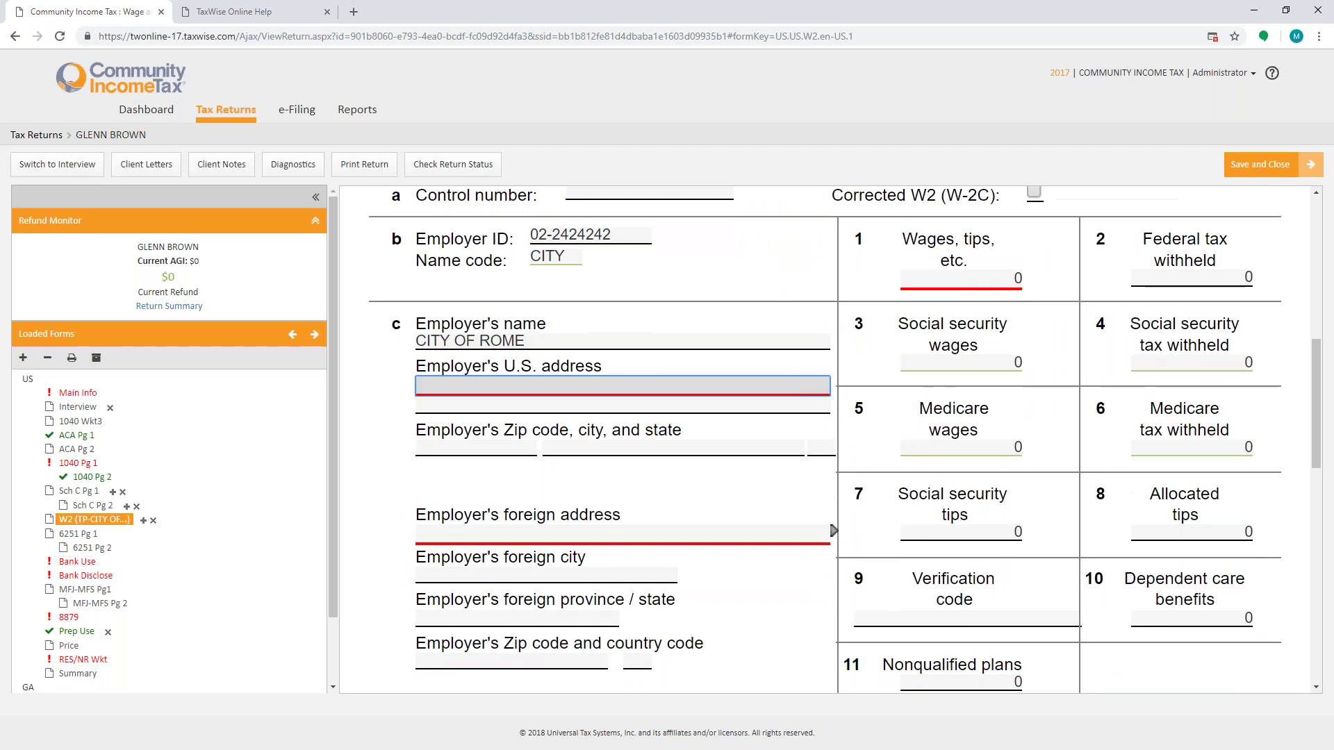
# Step: Enter the employer address 101 GOVERMENT PLAZA with zip 30161
pyautogui.write('101 GOVERMENT PLAZ')
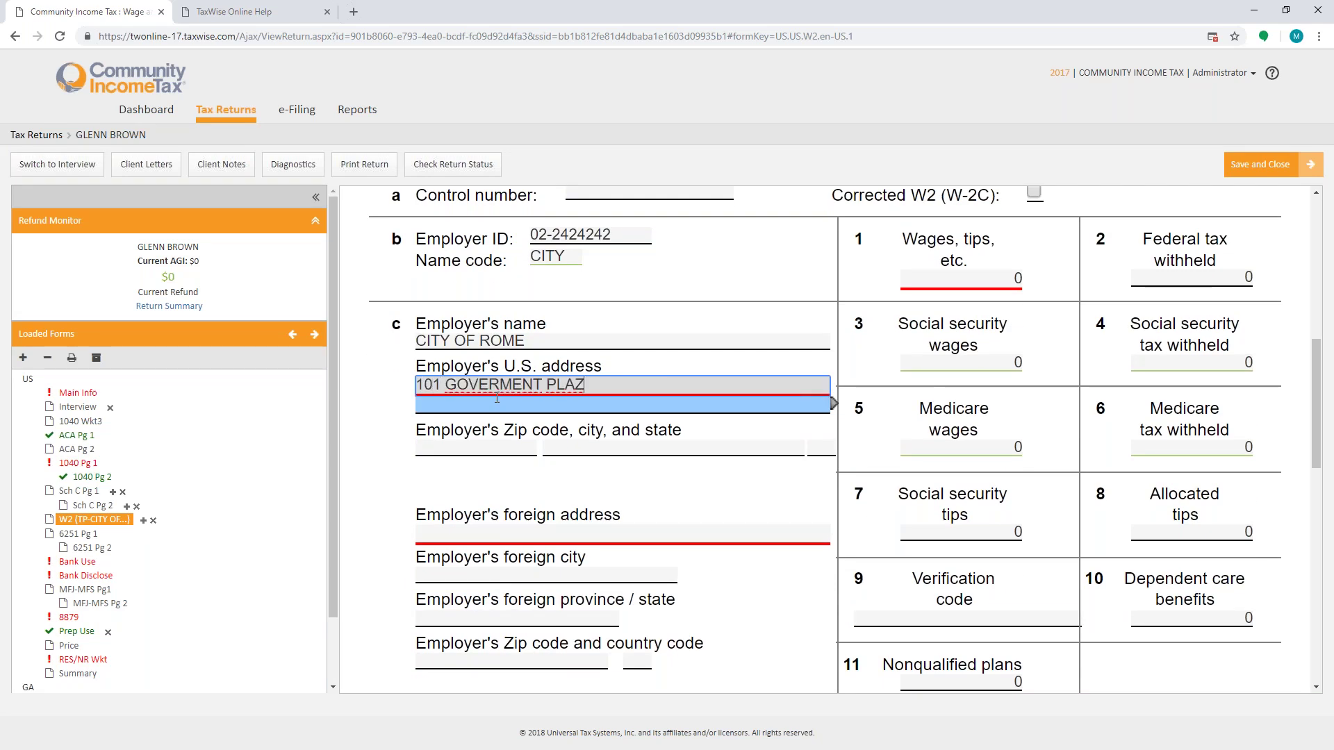
pyautogui.write('A')
pyautogui.press('Tab')
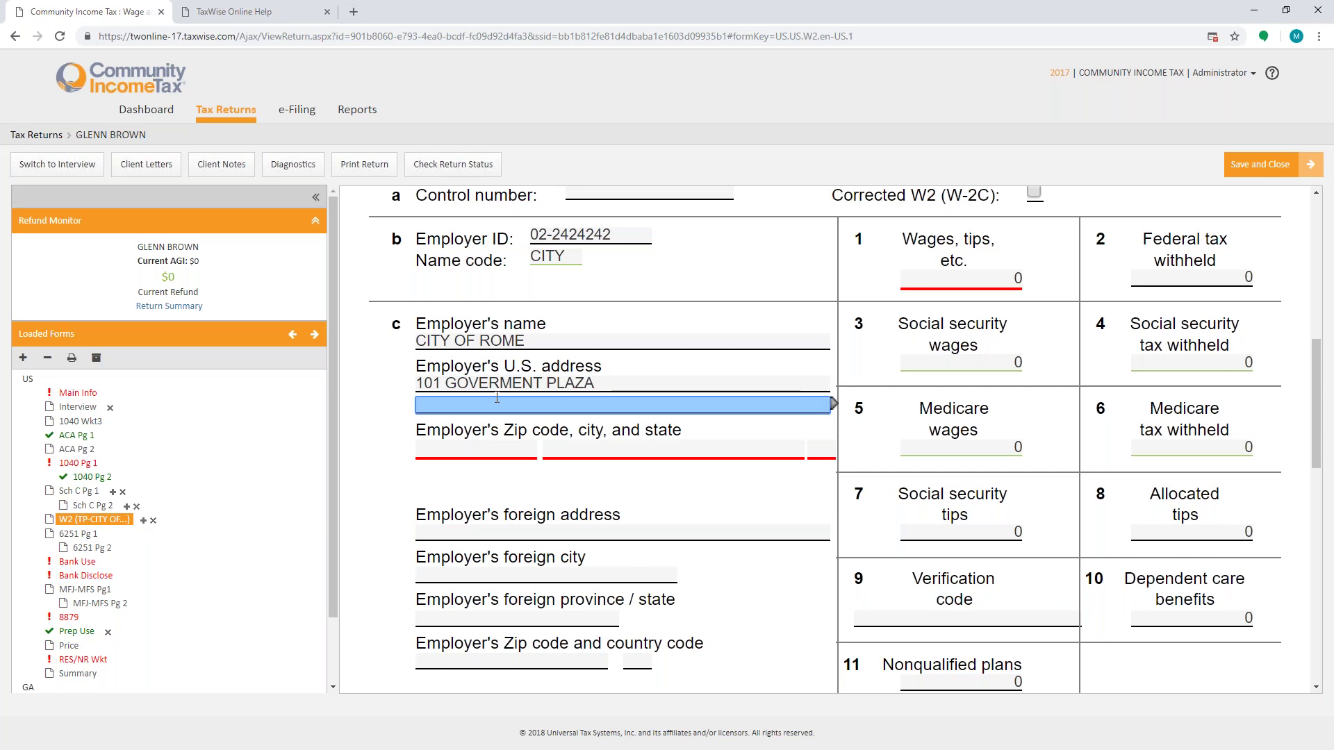
pyautogui.write('30161-')
# Step: Enter box 1 wages 25916.80 and federal withholding 2102.89, dismissing the calculated entry notice
pyautogui.click(950, 280)
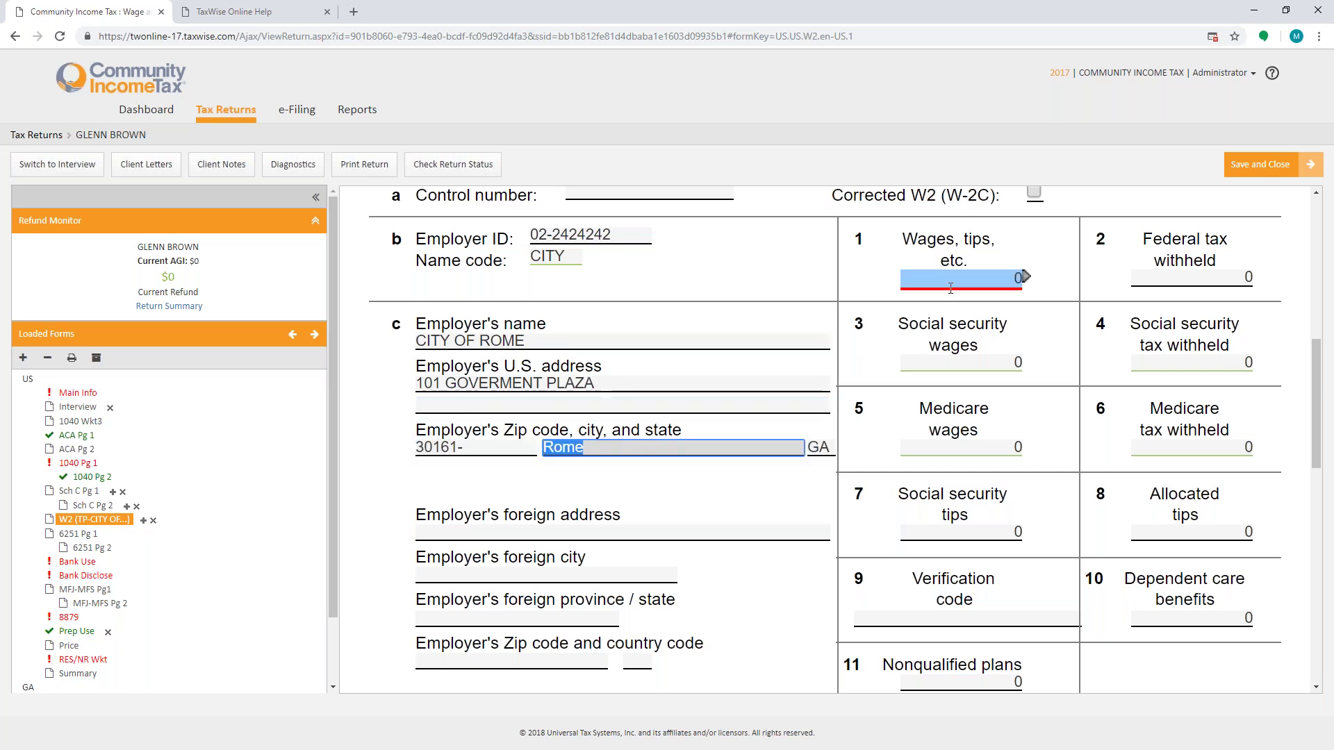
pyautogui.write('25916.80')
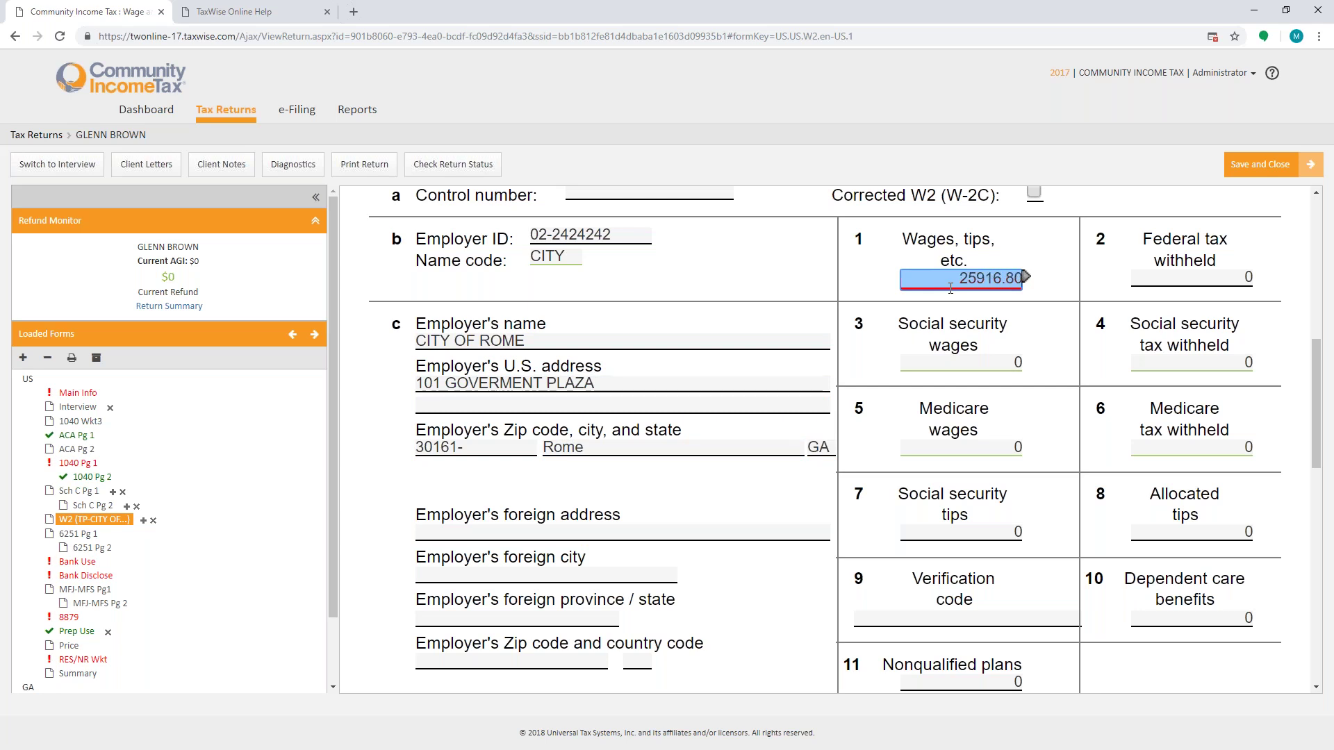
pyautogui.press('Tab')
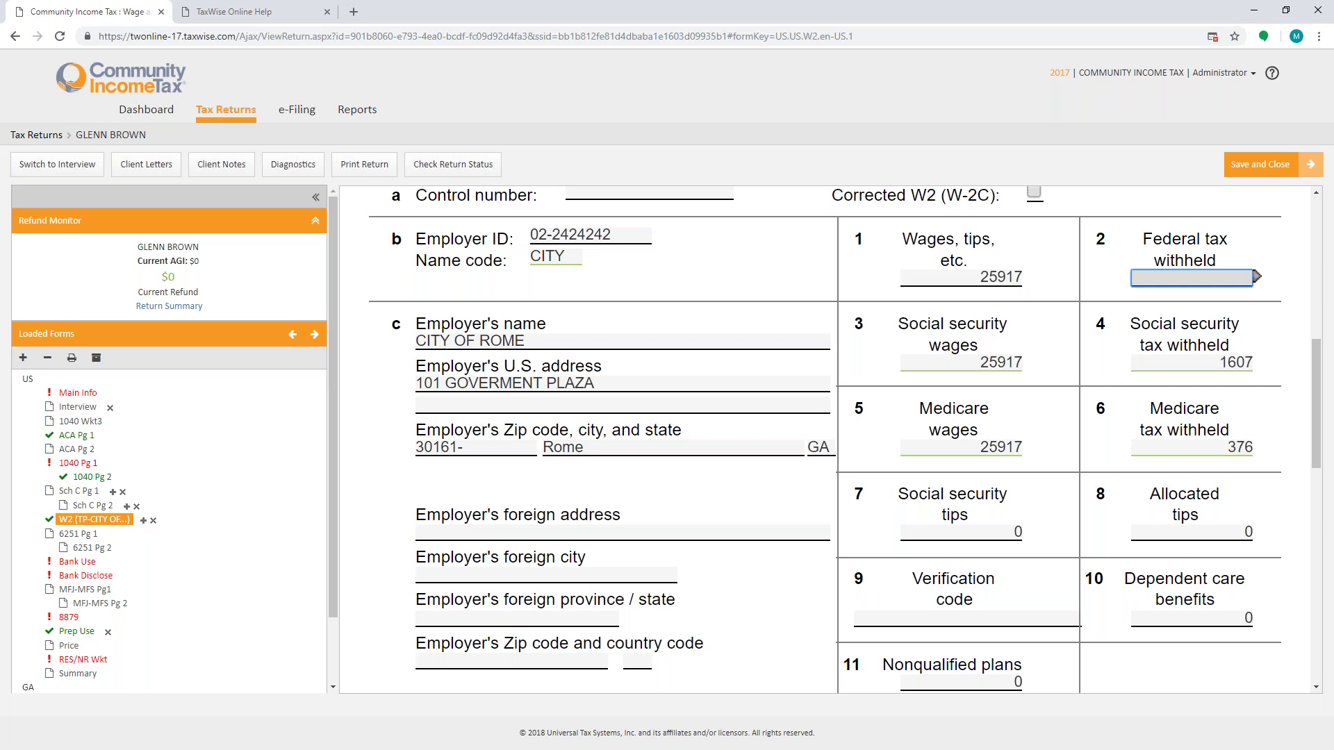
pyautogui.write('2102.89')
pyautogui.press('Tab')
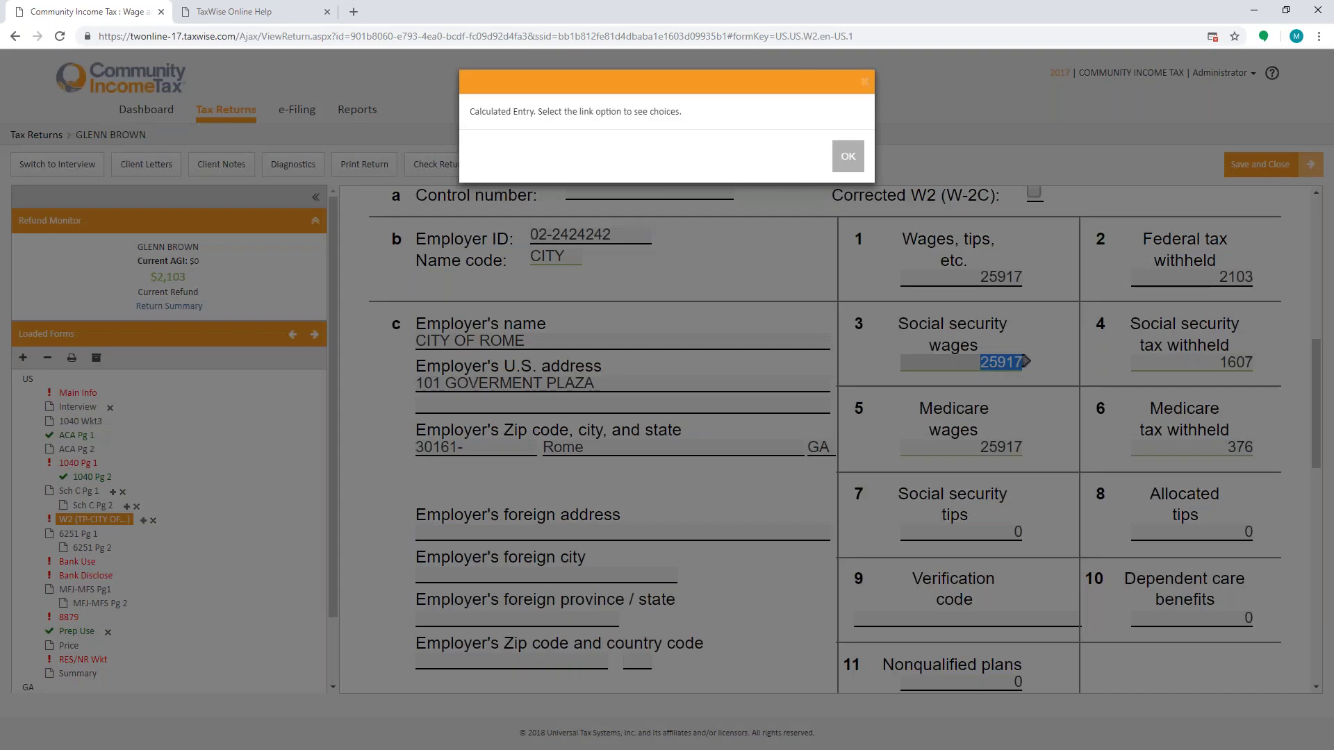
pyautogui.press('Return')
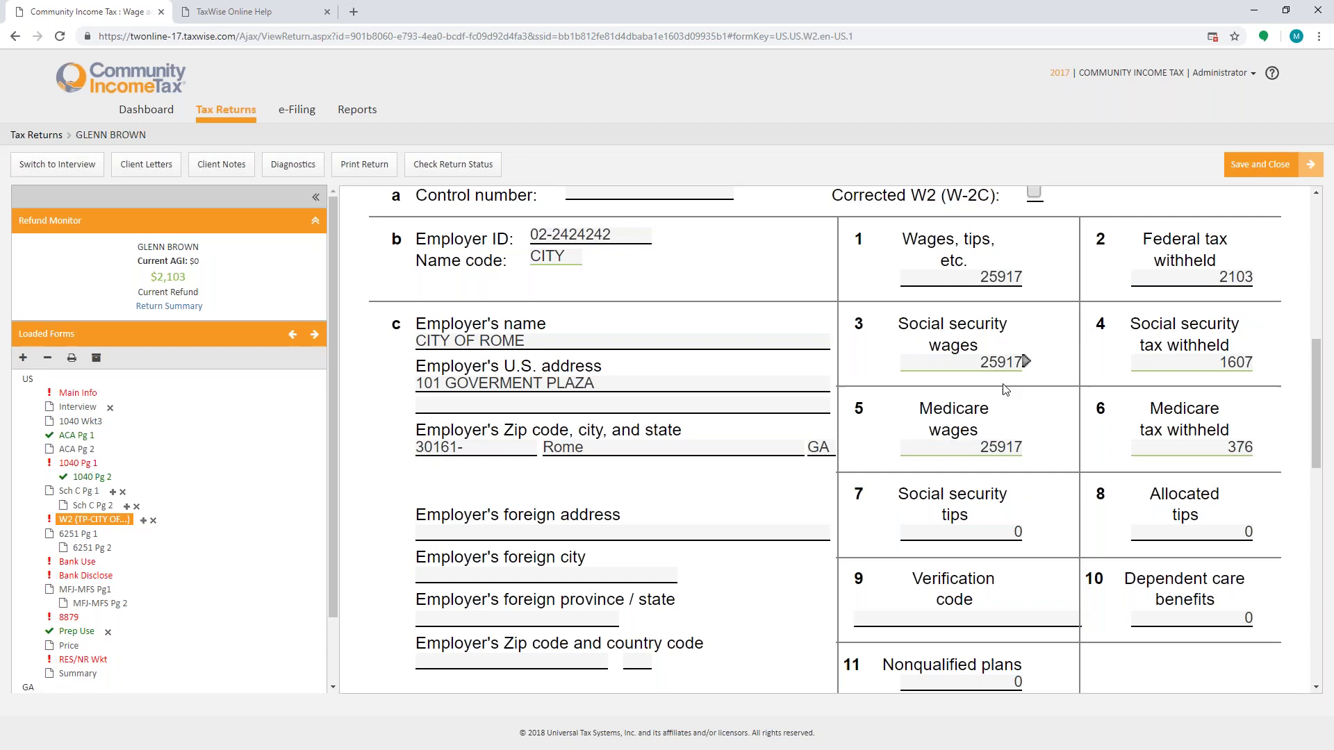
# Step: Check the W-2 boxes to take calculations off lines 3–6 and confirm withholding is verified
pyautogui.click(1178, 360)
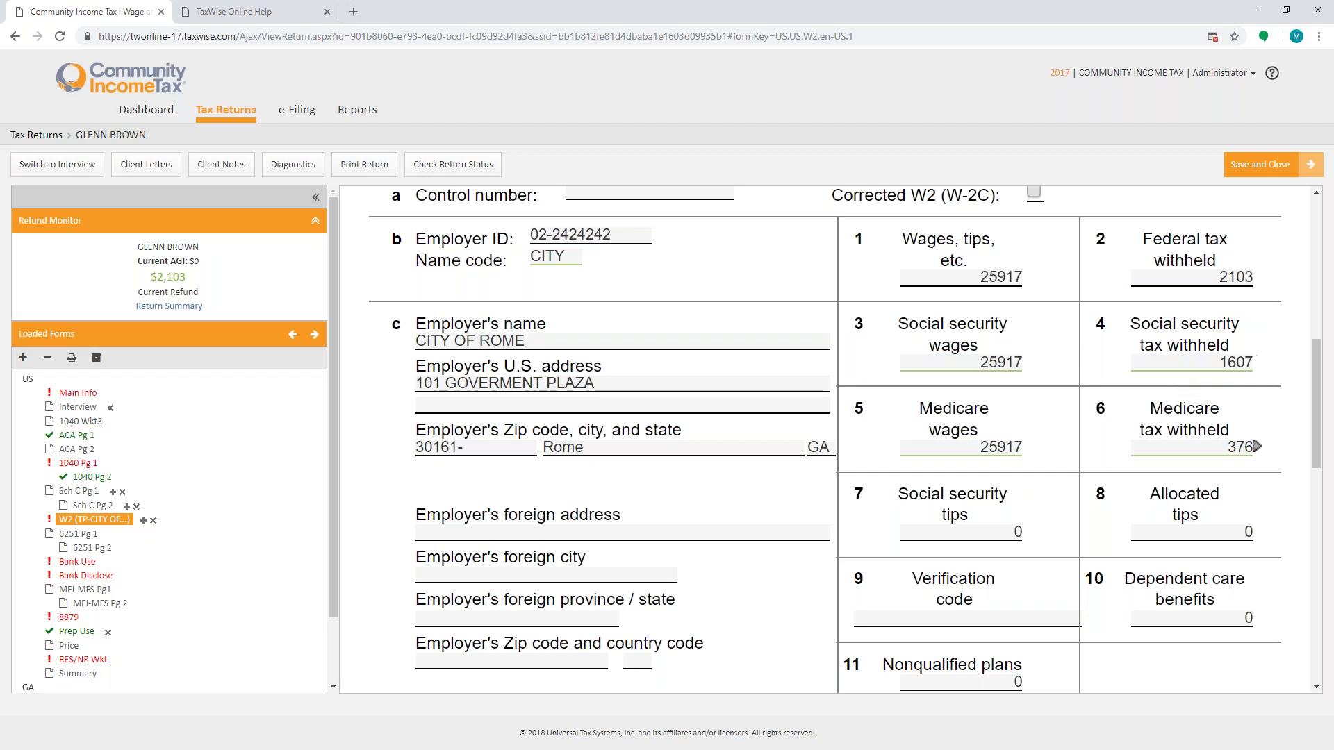
pyautogui.scroll(3, 1194, 443)
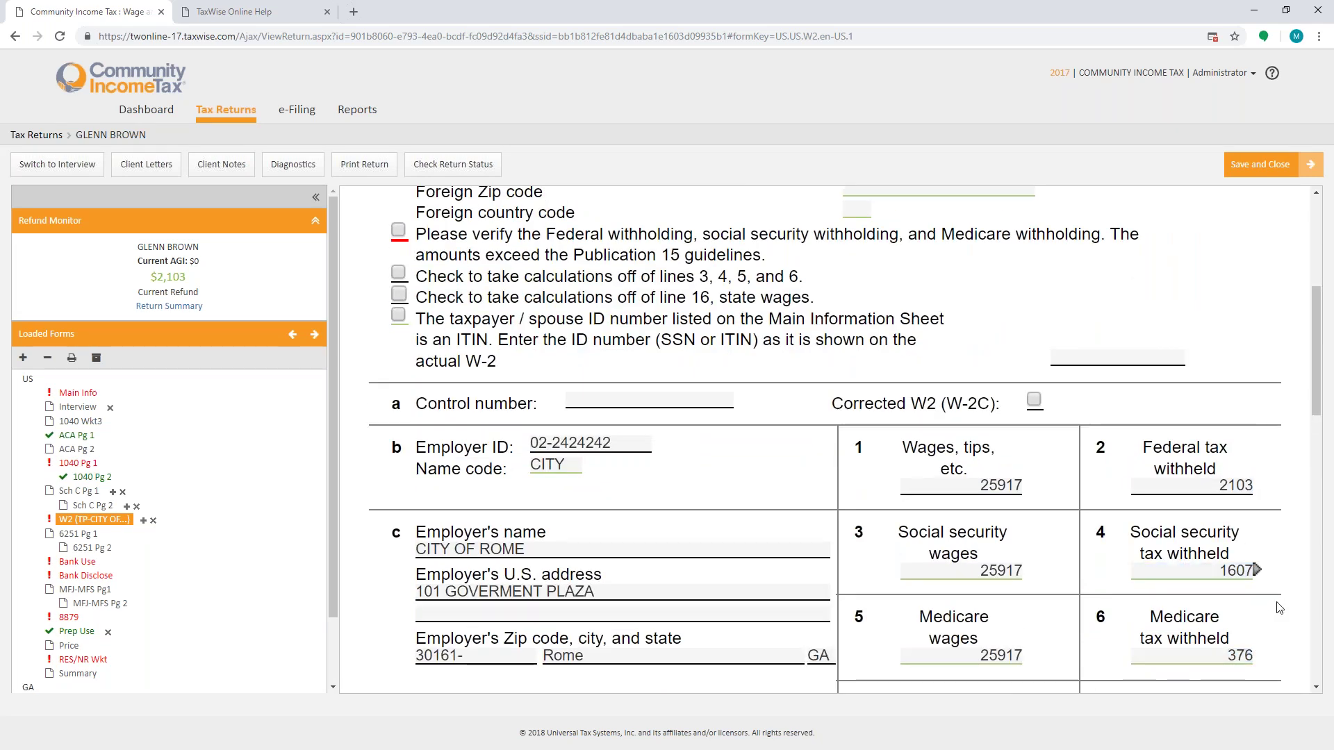
pyautogui.scroll(1, 400, 313)
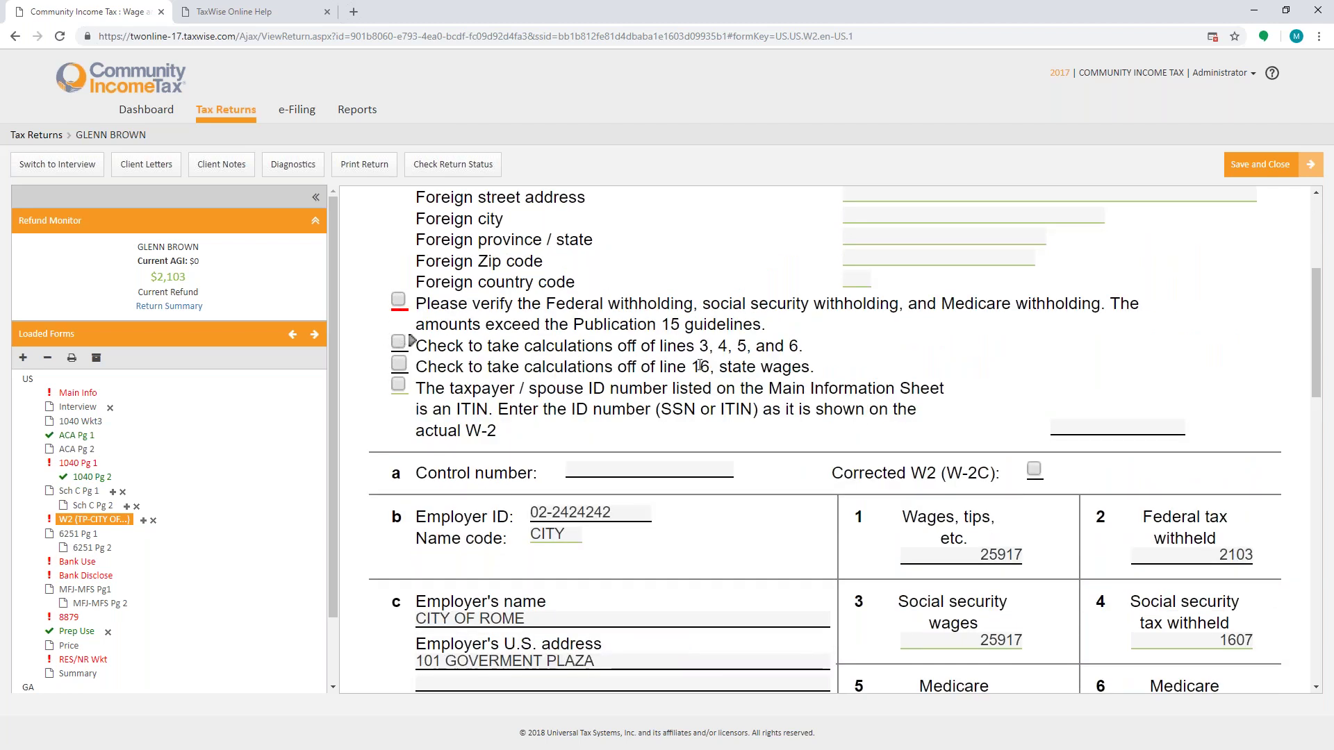
pyautogui.click(410, 346)
pyautogui.scroll(-1, 1154, 661)
pyautogui.click(1150, 657)
pyautogui.scroll(-2, 1150, 658)
pyautogui.click(1003, 435)
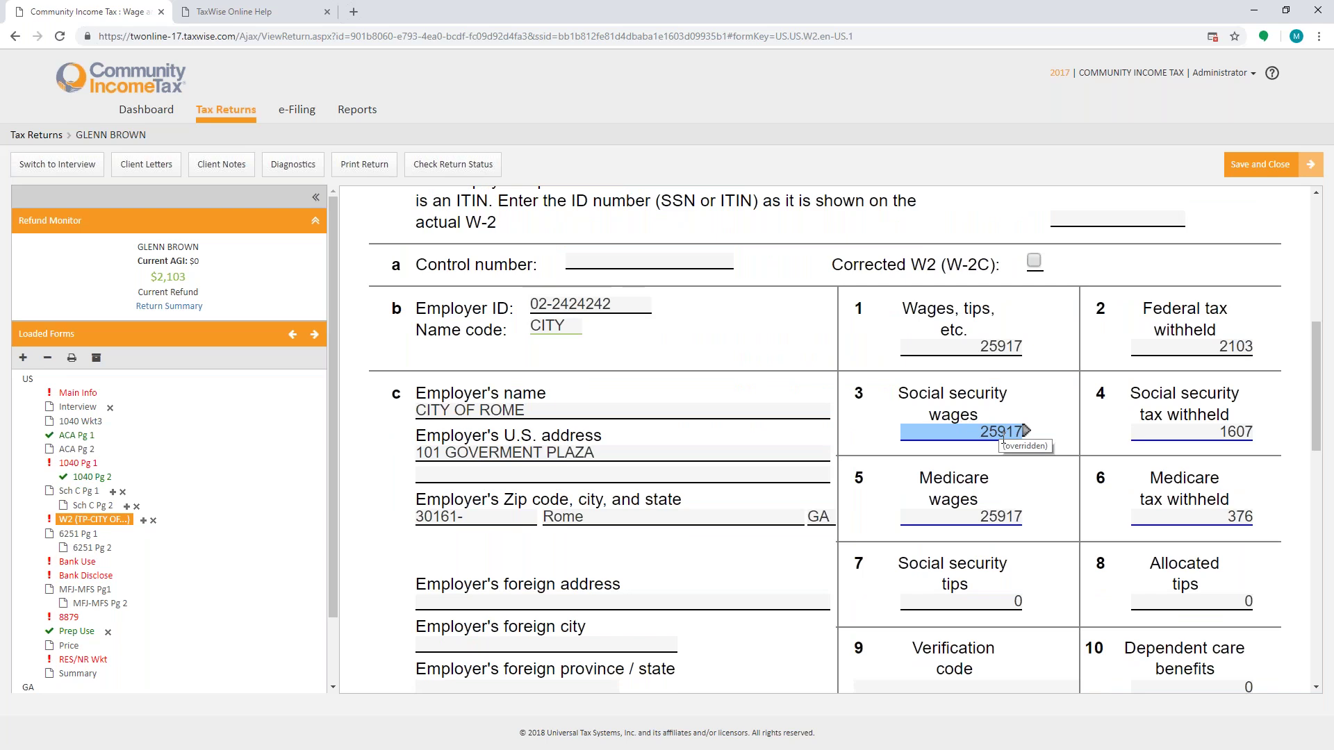
pyautogui.scroll(2, 746, 347)
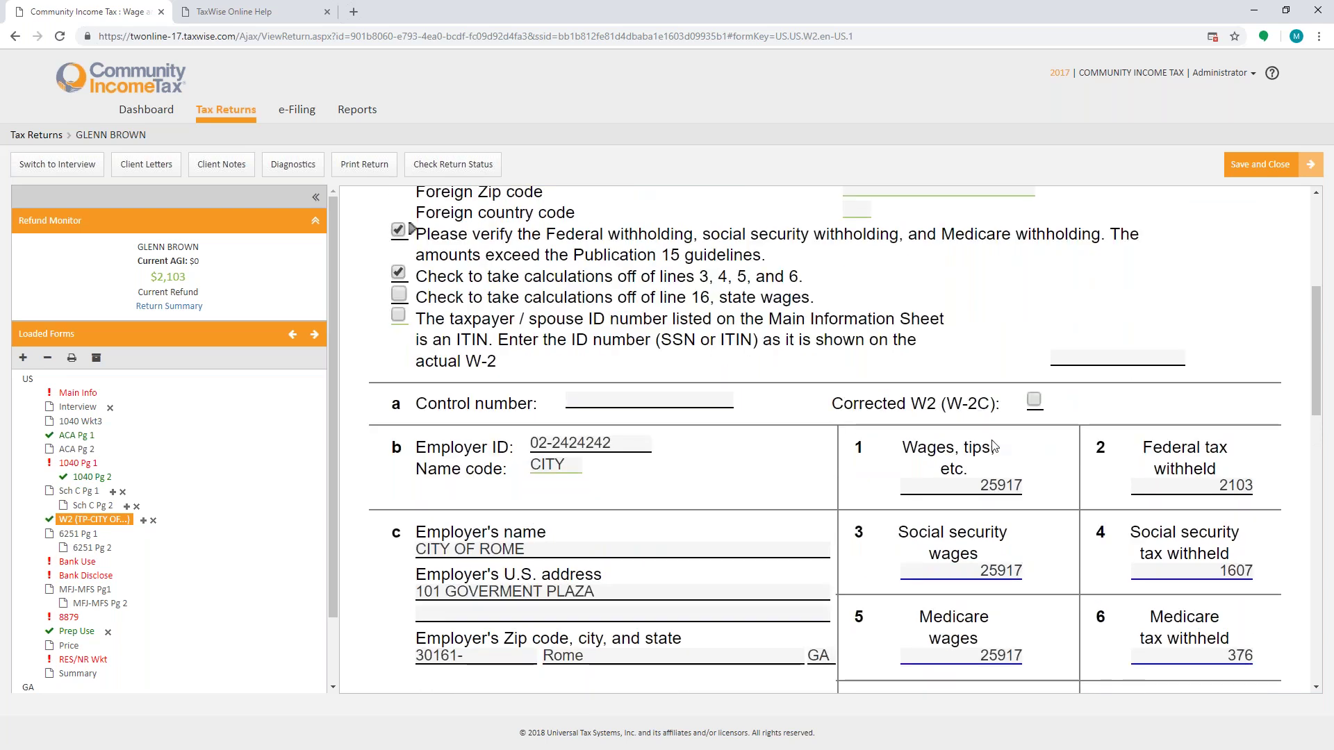
pyautogui.scroll(-12, 1034, 546)
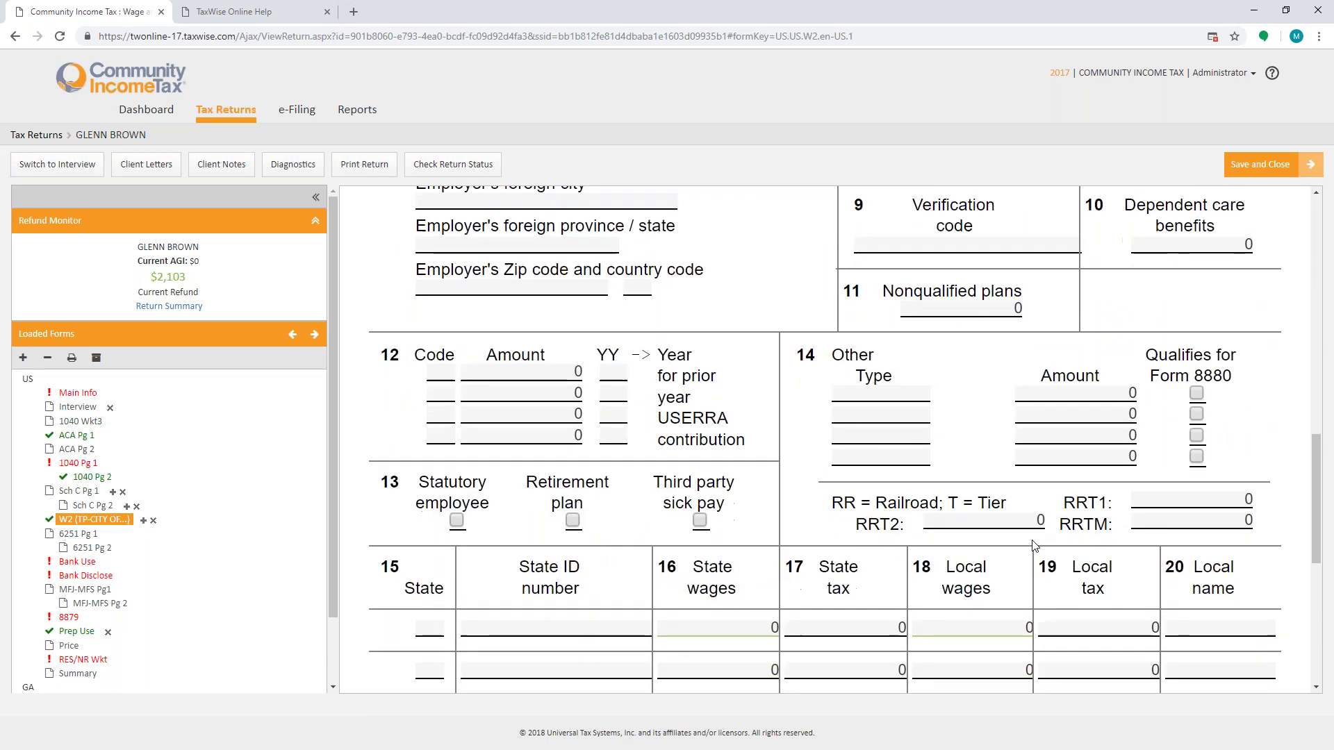
pyautogui.scroll(-5, 1033, 545)
# Step: Fill the W-2 Box 15 state line with GA, the employer's state ID, and state tax 1500
pyautogui.scroll(2, 378, 263)
pyautogui.click(429, 377)
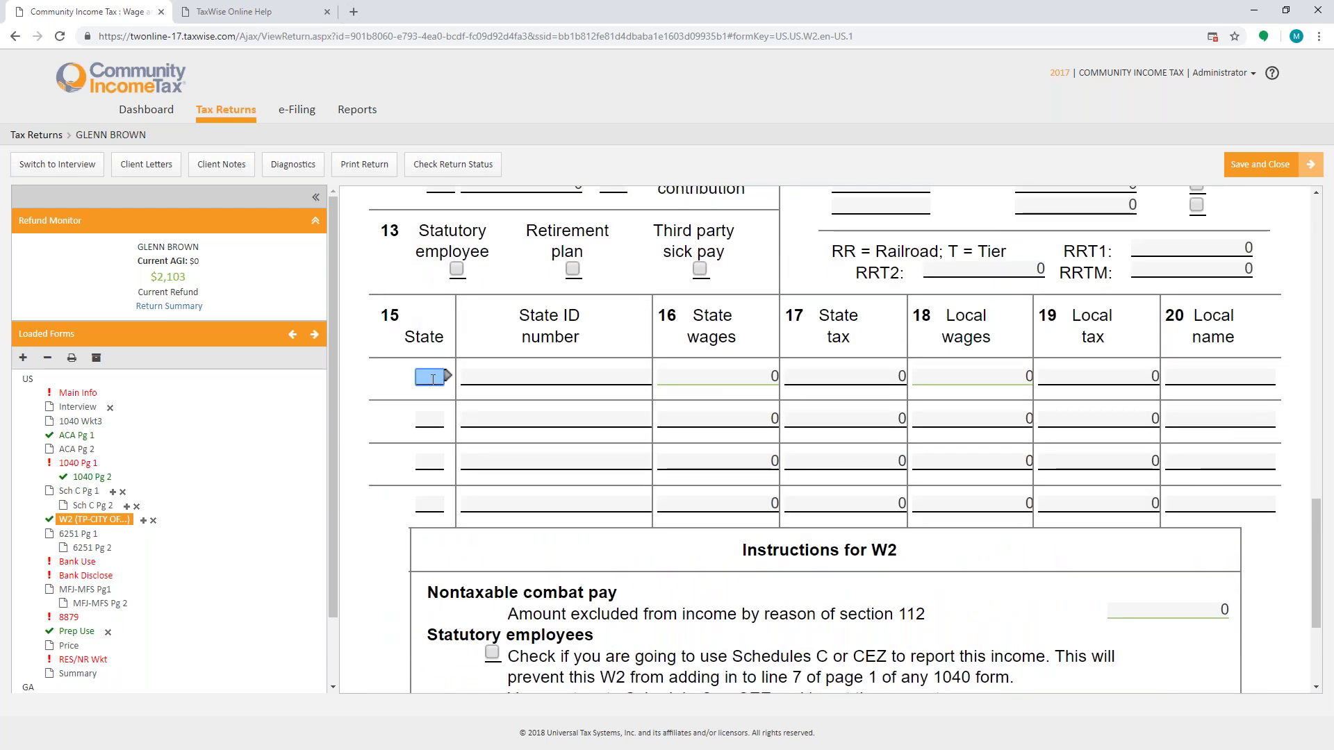
pyautogui.write('GA')
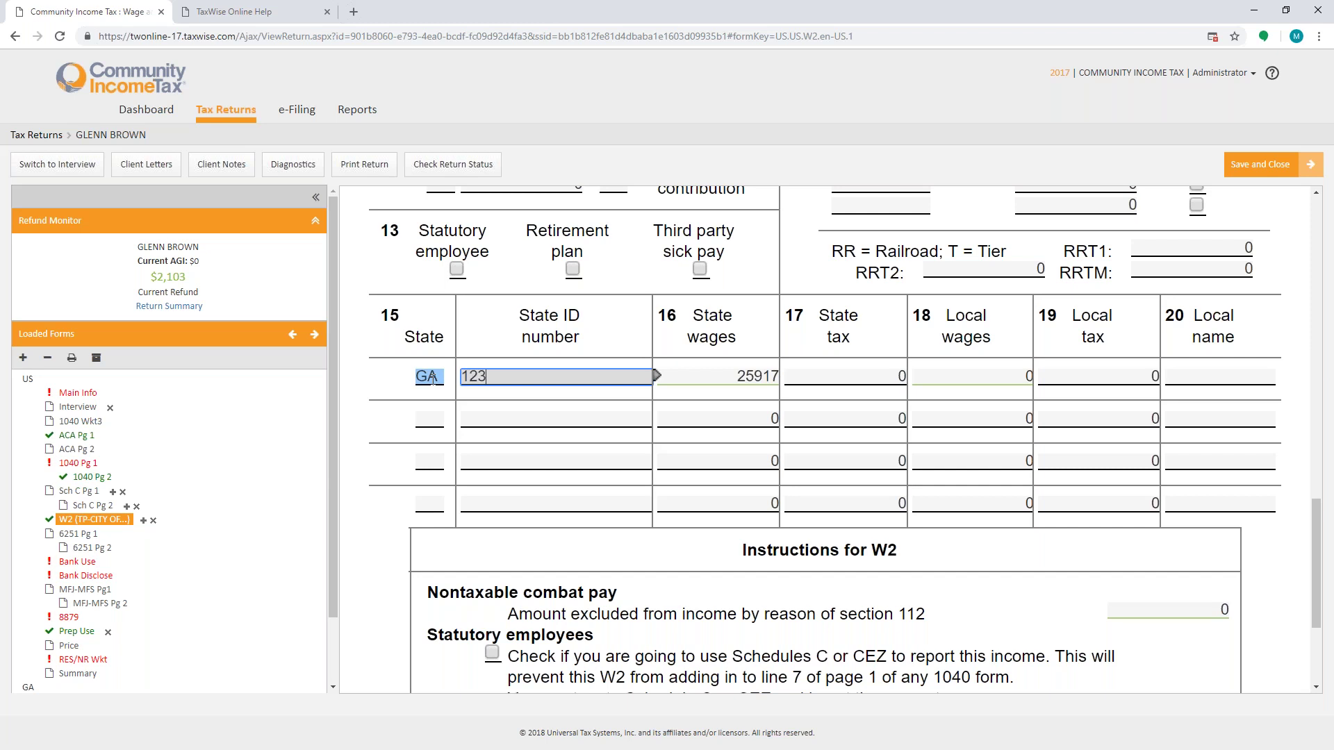
pyautogui.write('12342424242')
pyautogui.press('Tab')
pyautogui.press('Tab')
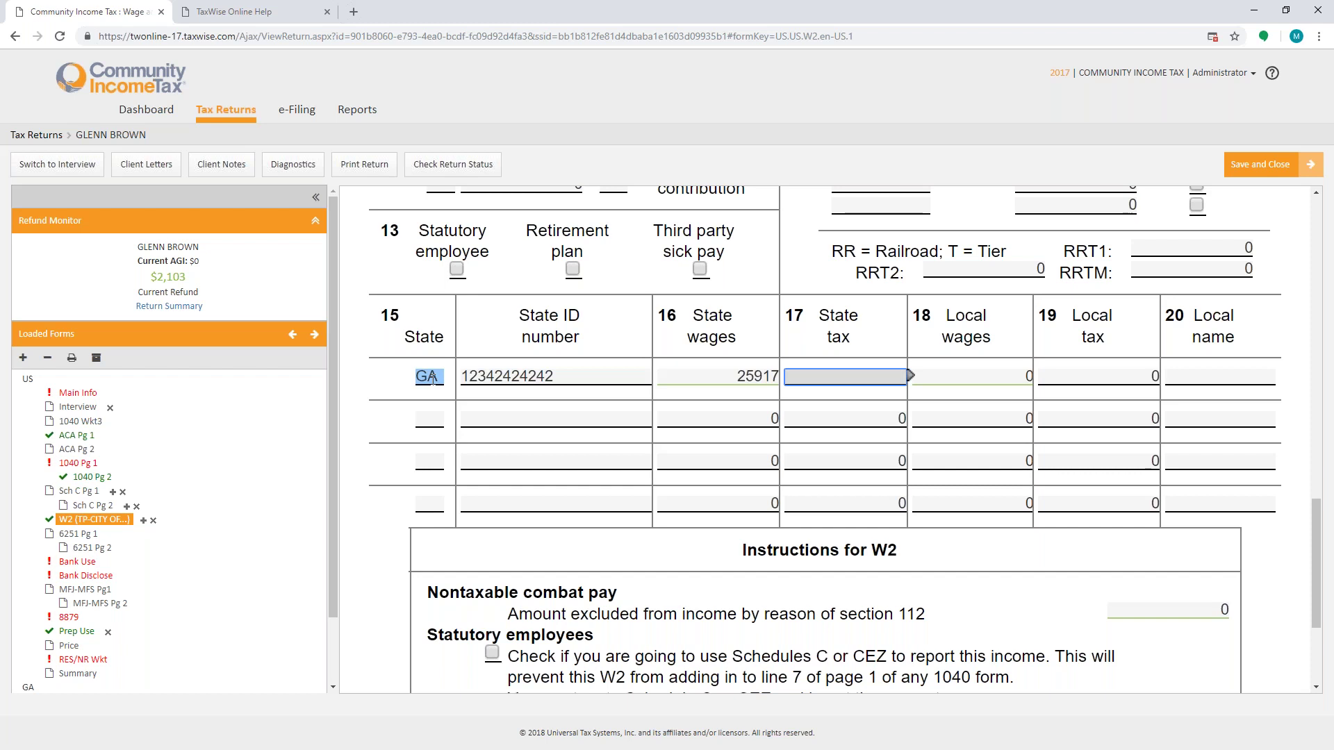
pyautogui.write('1500')
pyautogui.press('Tab')
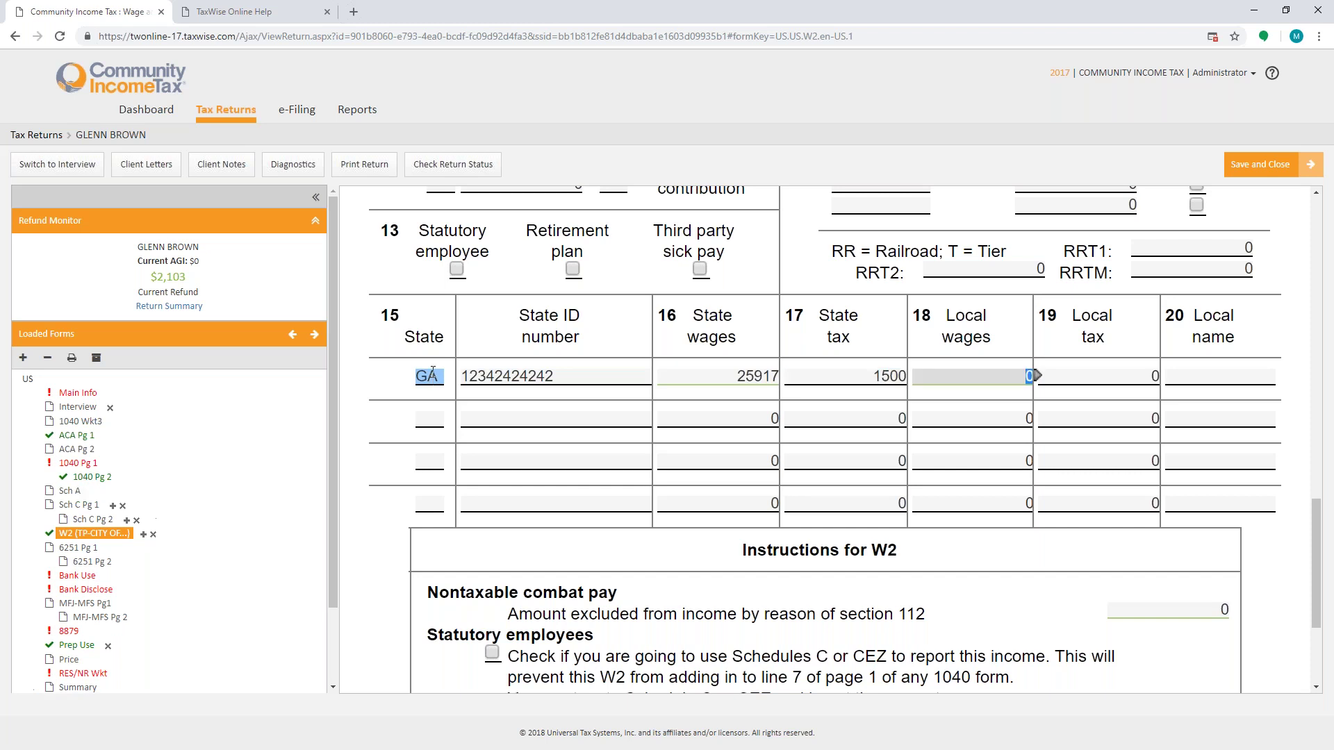
pyautogui.scroll(-3, 59, 528)
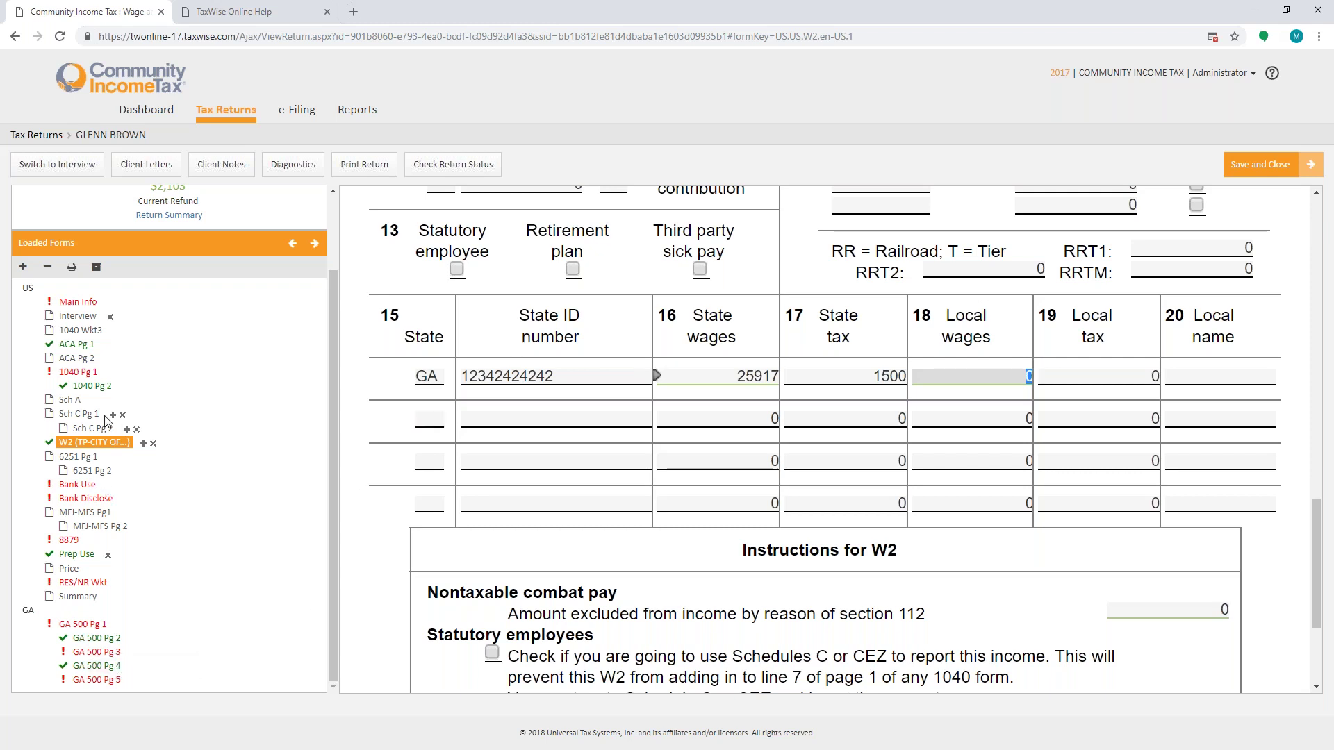
# Step: On 1040 page 1, answer No to itemizing deductions last year, then open the Bank Use consent form
pyautogui.click(89, 372)
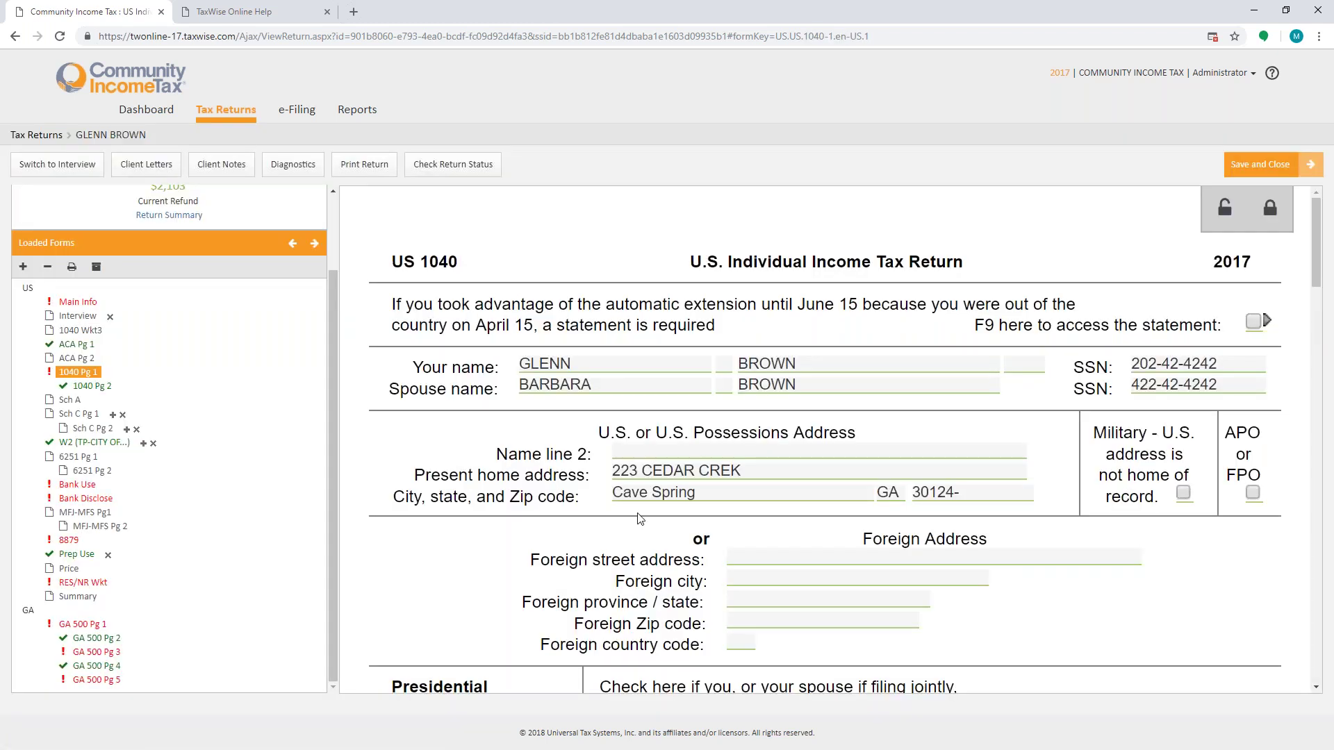
pyautogui.scroll(-6, 717, 517)
pyautogui.click(854, 437)
pyautogui.scroll(-10, 1005, 436)
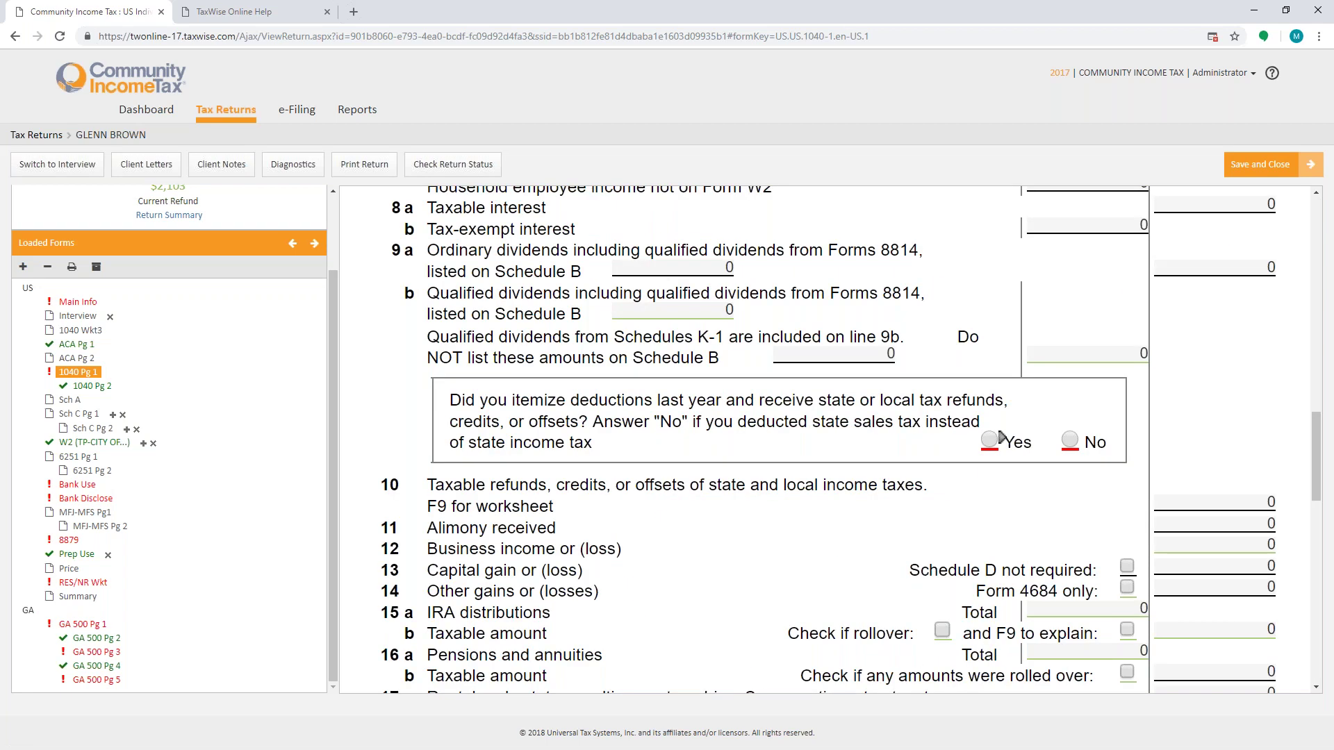
pyautogui.click(1073, 439)
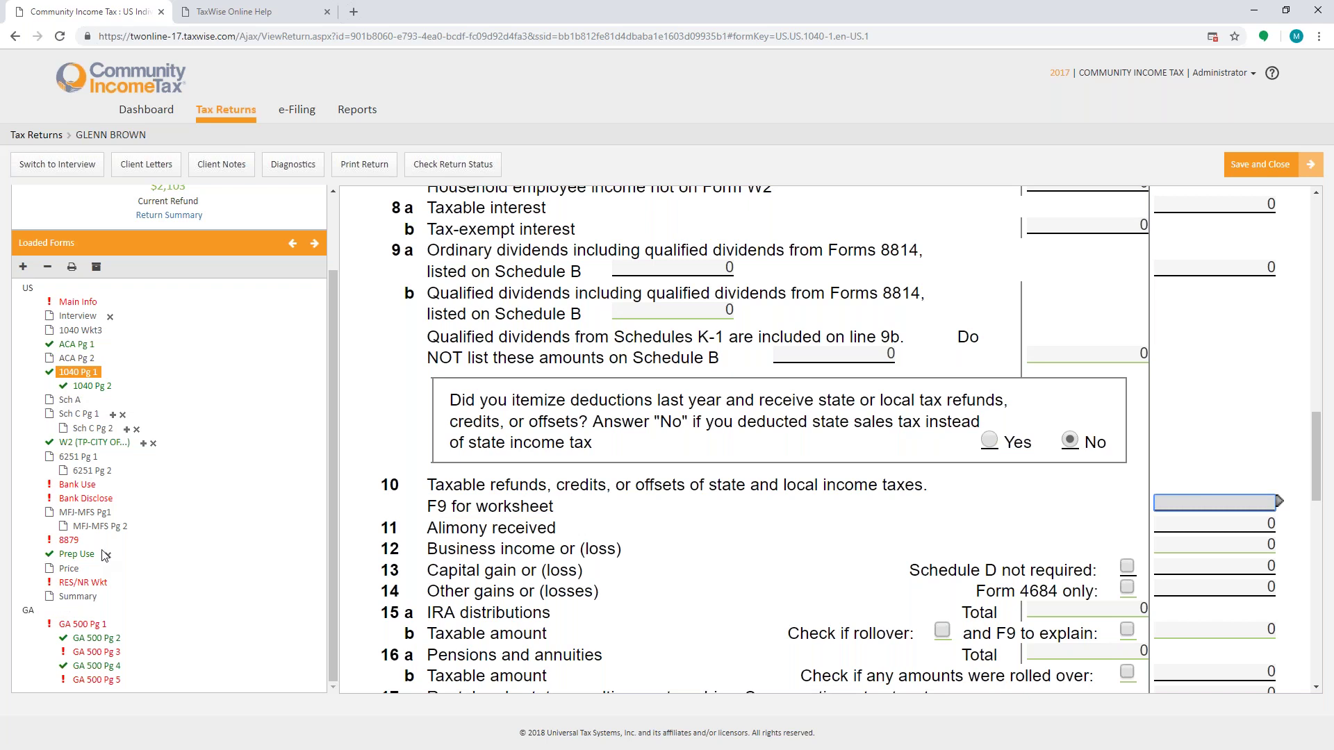
pyautogui.click(82, 485)
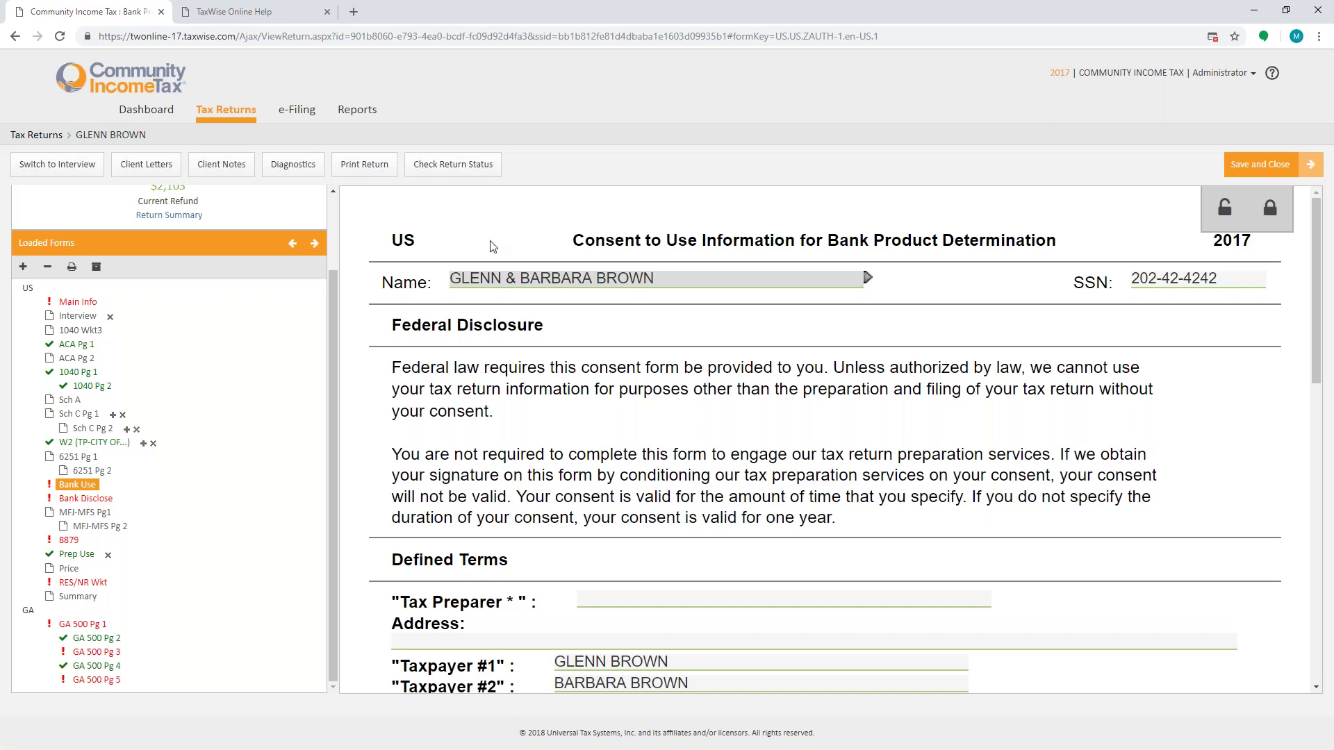
# Step: Enter the taxpayer's and spouse's PINs under Consent Granted on the Bank Use form
pyautogui.press('Tab')
pyautogui.press('Tab')
pyautogui.press('Tab')
pyautogui.press('Tab')
pyautogui.press('Tab')
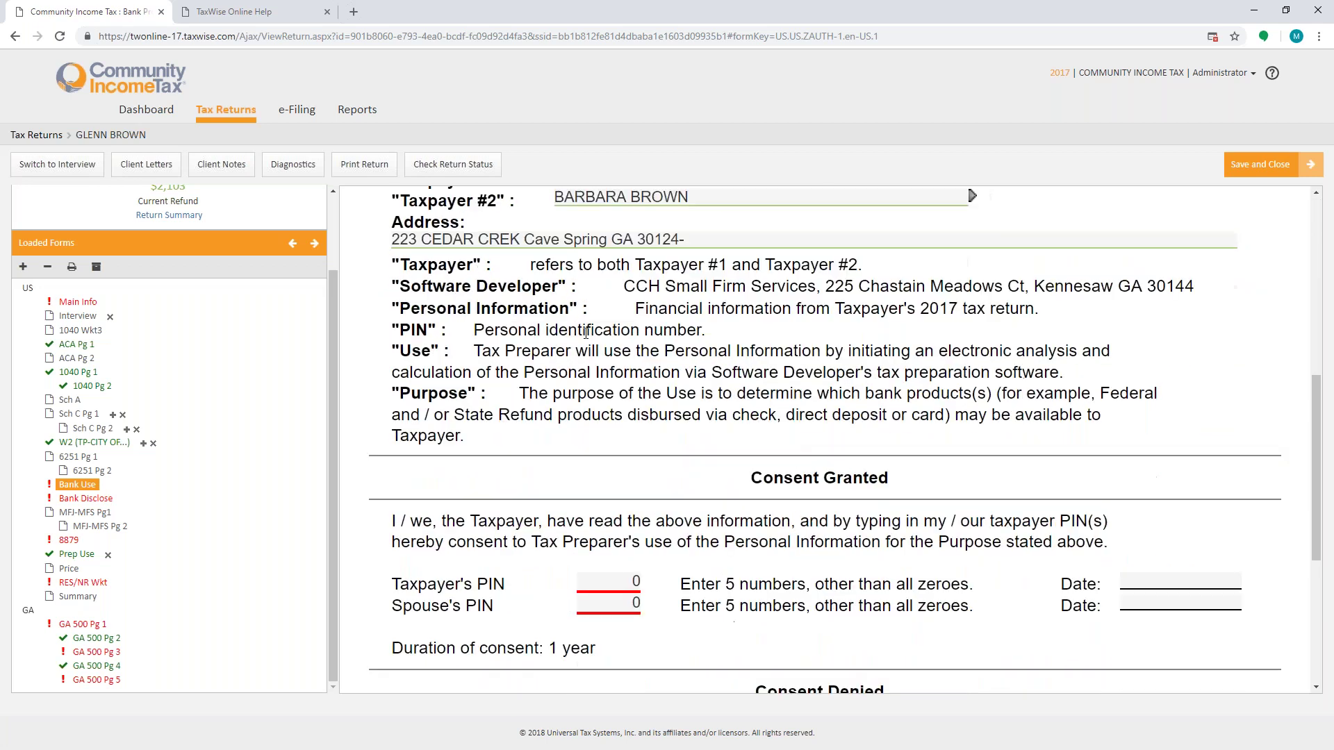
pyautogui.press('Tab')
pyautogui.scroll(2, 377, 323)
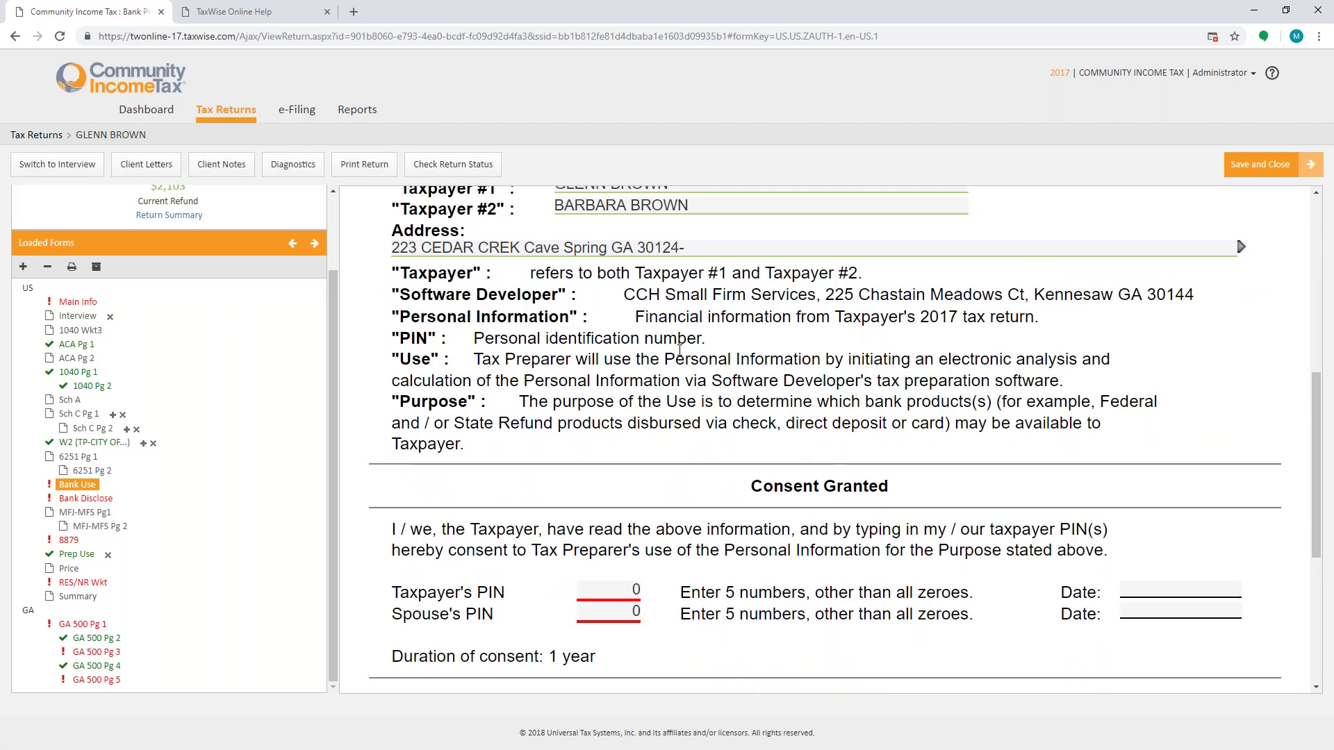
pyautogui.press('Tab')
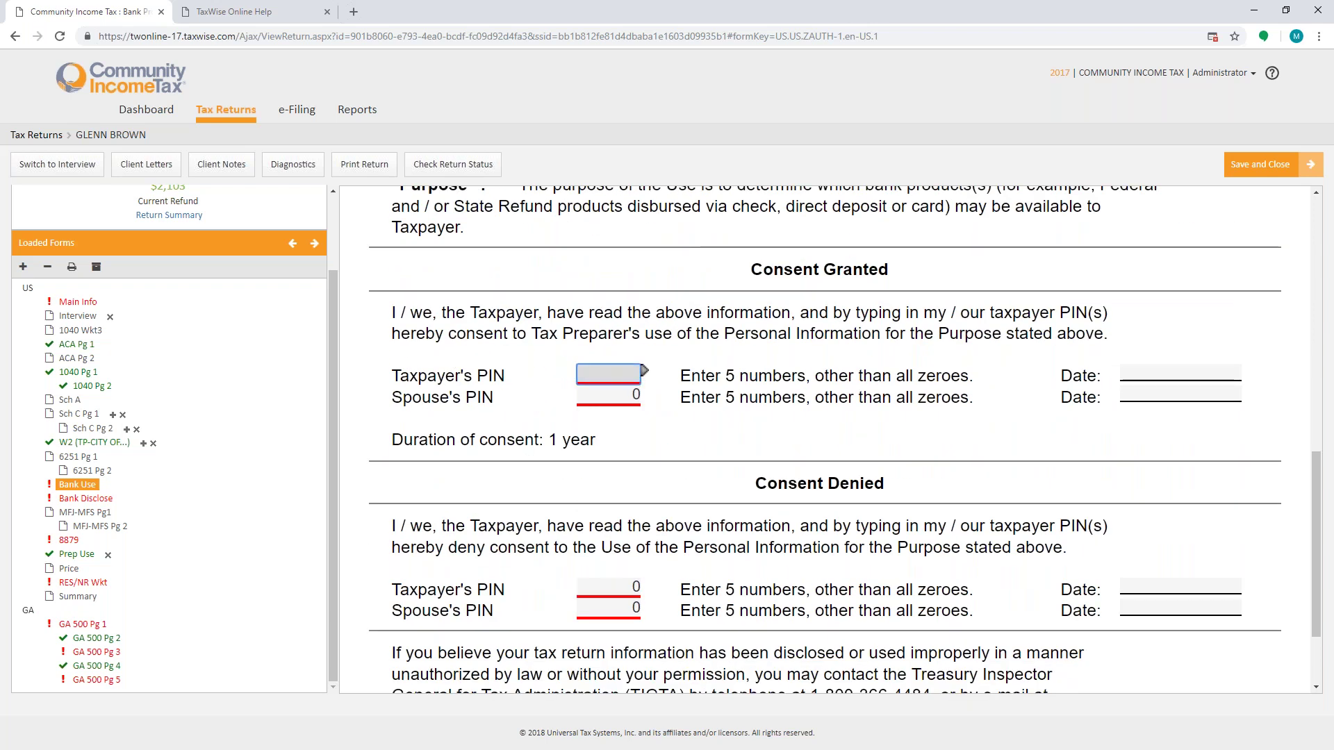
pyautogui.write('12354')
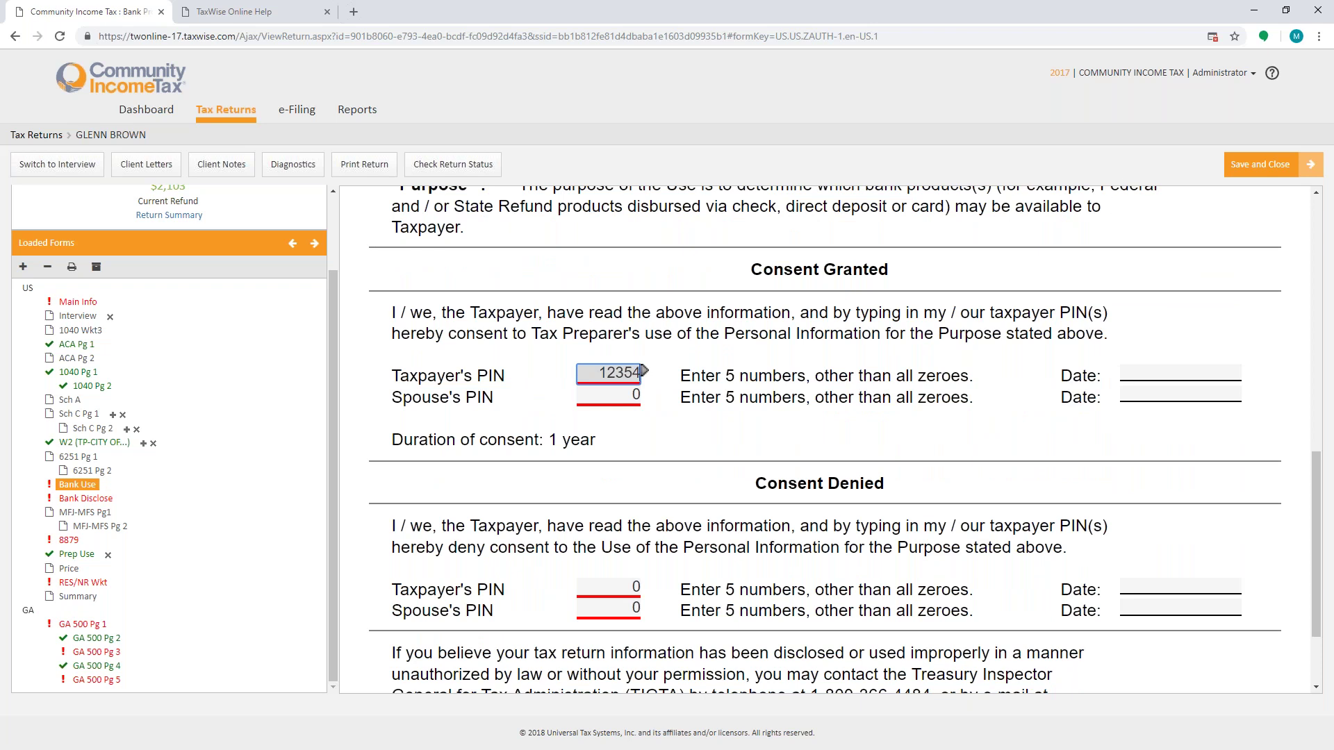
pyautogui.press('Tab')
pyautogui.write('32145')
# Step: Date both the taxpayer's and spouse's consents 11/15/2018
pyautogui.click(1198, 379)
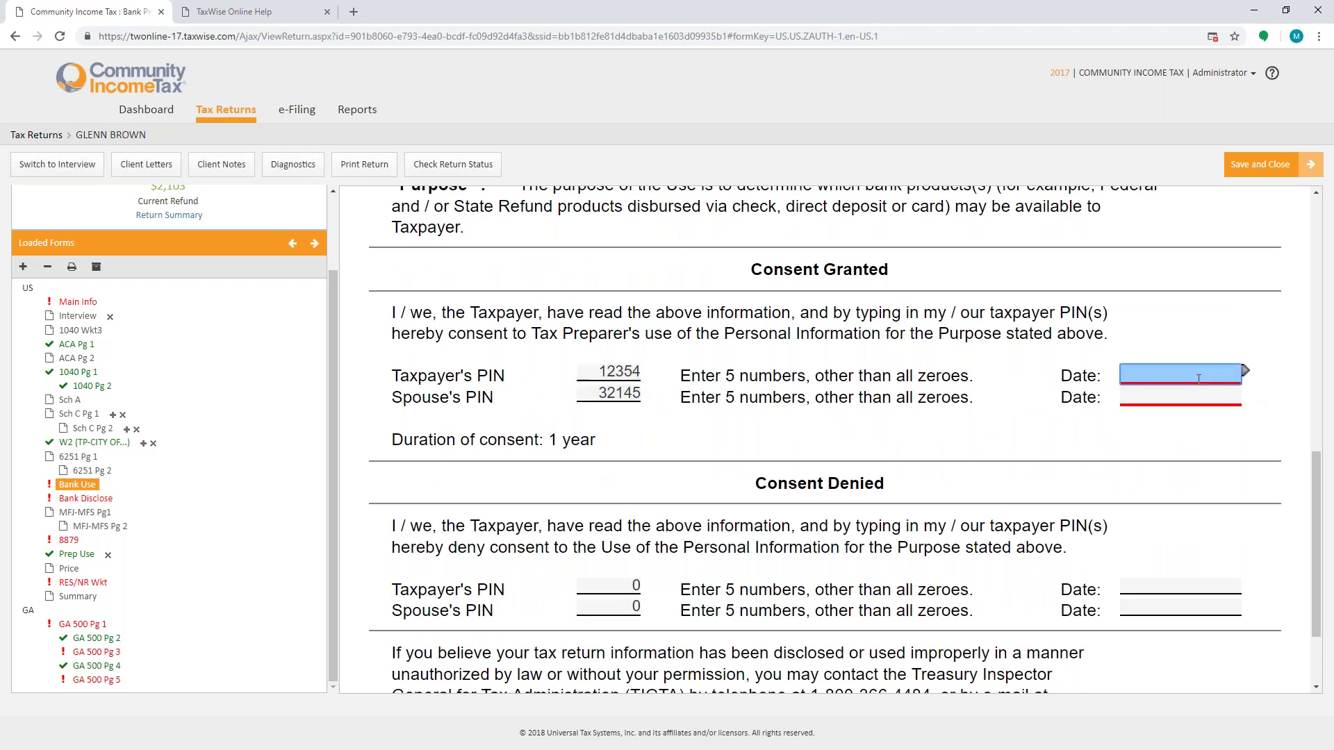
pyautogui.write('11/15/201')
pyautogui.write('8')
pyautogui.click(1193, 393)
pyautogui.write('10/1')
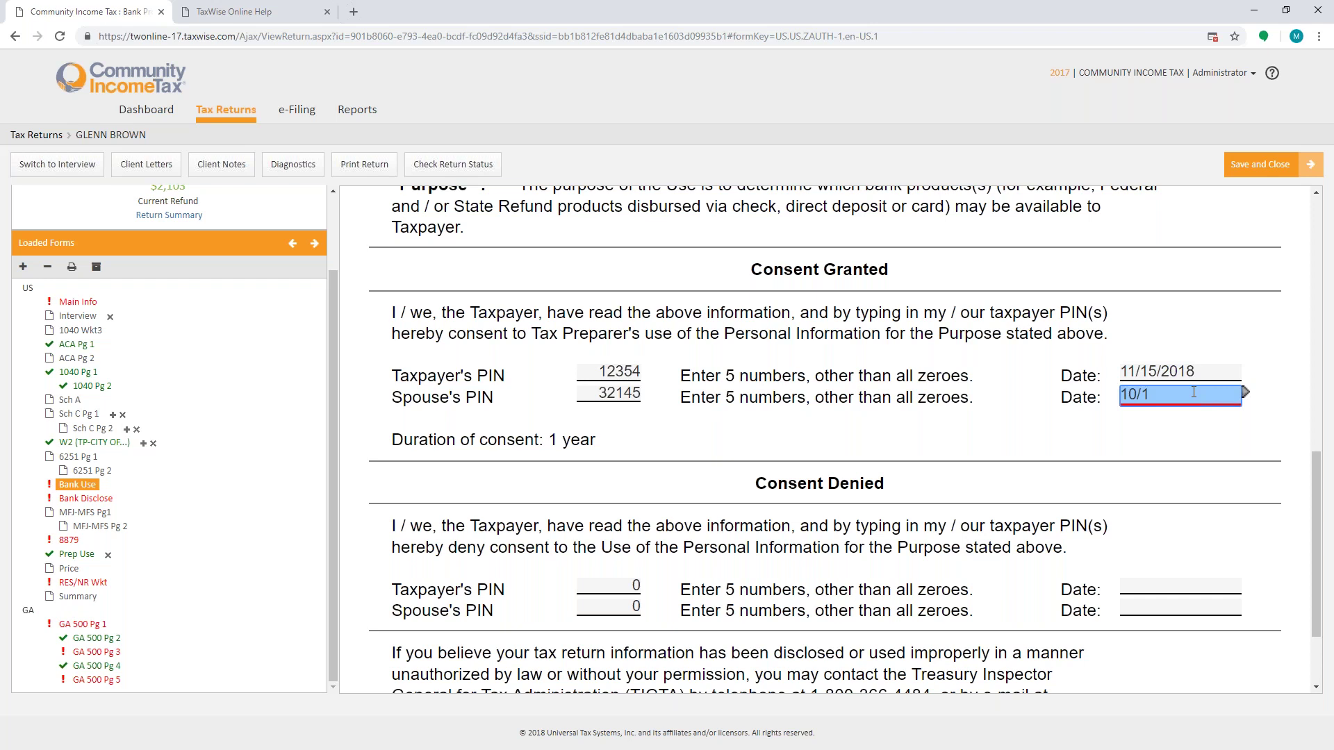
pyautogui.press('BackSpace')
pyautogui.press('BackSpace')
pyautogui.press('BackSpace')
pyautogui.write('1/15/2018')
pyautogui.scroll(-2, 1077, 452)
pyautogui.click(619, 466)
# Step: On Bank Disclose, consent to Disclosures 1 and 2 and enter both taxpayers' PINs
pyautogui.click(93, 499)
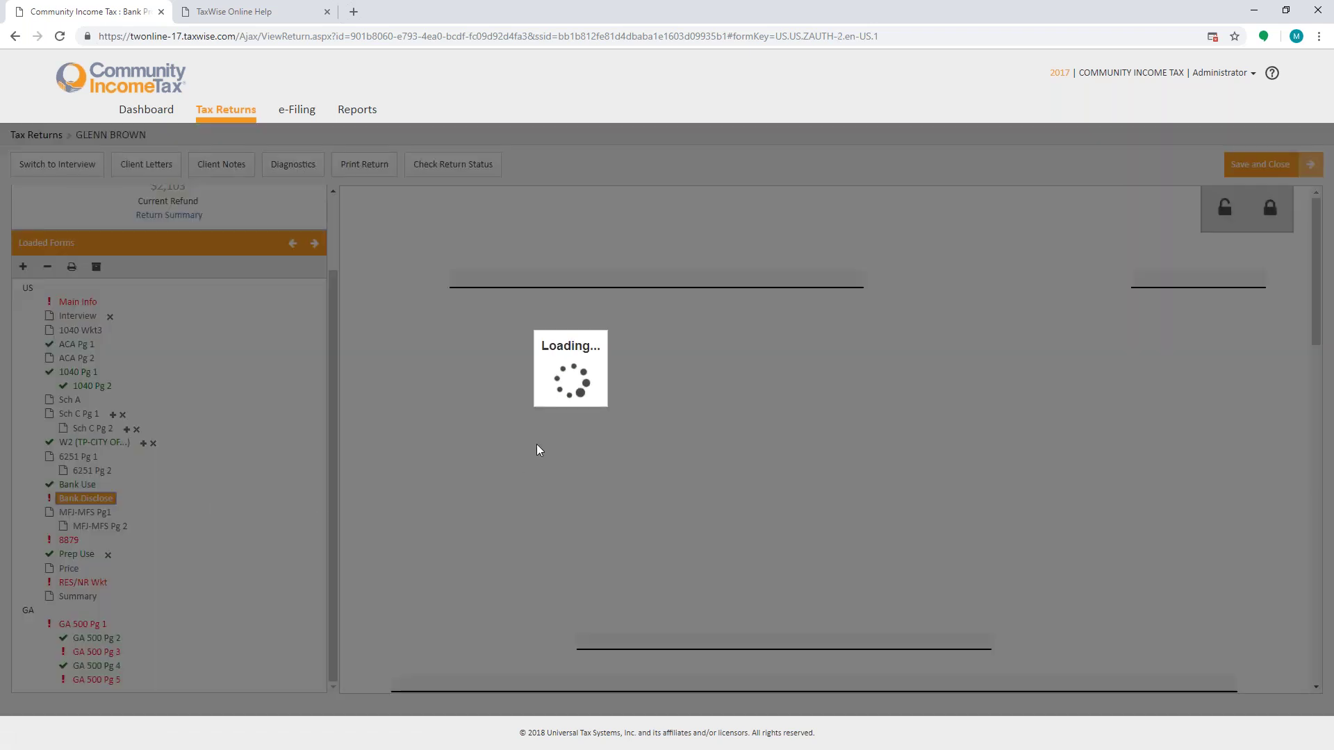
pyautogui.scroll(-5, 745, 480)
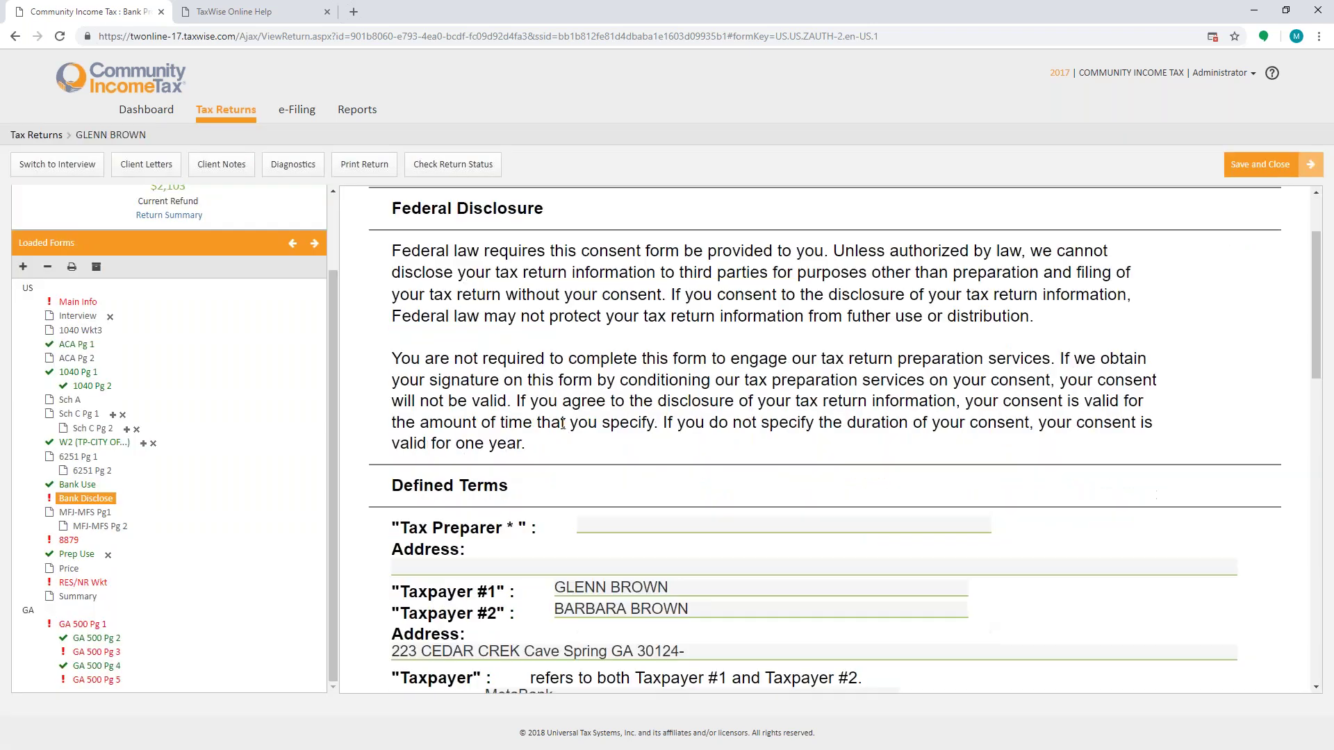
pyautogui.scroll(-7, 745, 481)
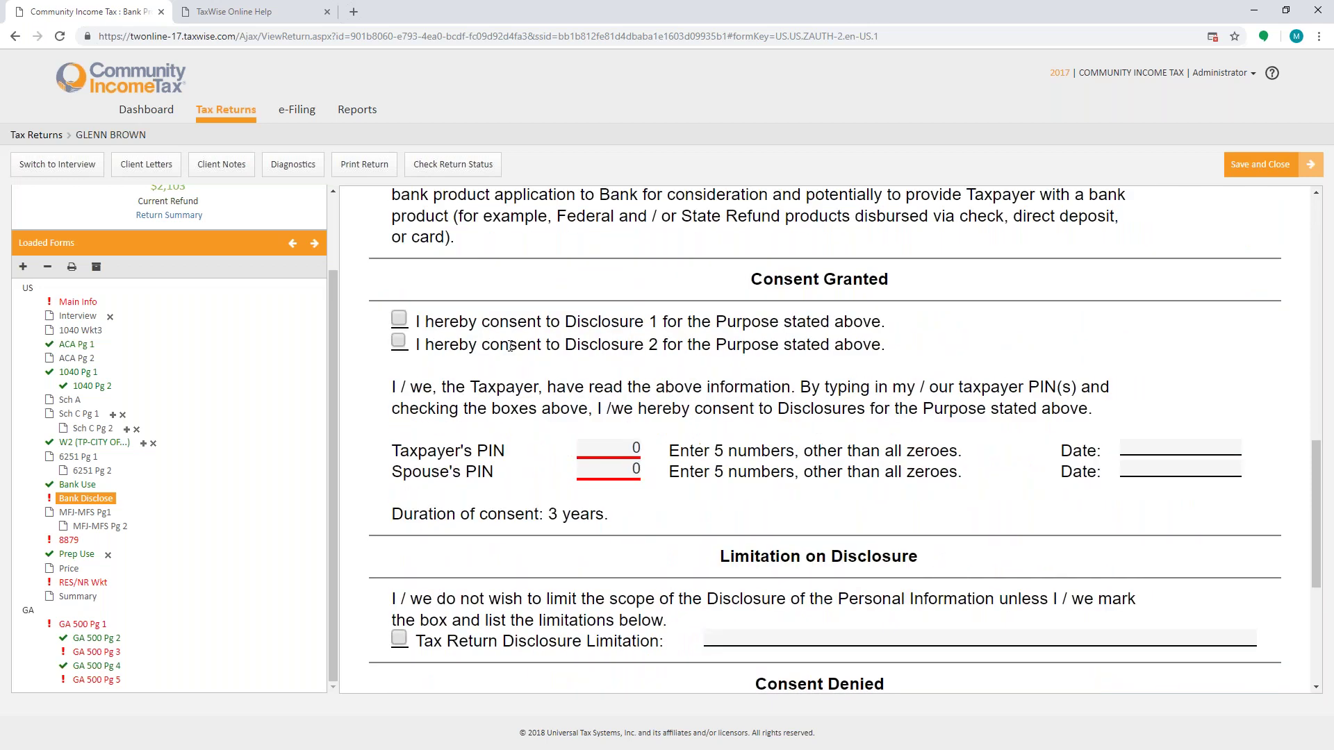
pyautogui.click(398, 320)
pyautogui.click(398, 341)
pyautogui.click(591, 447)
pyautogui.write('12365')
pyautogui.click(604, 476)
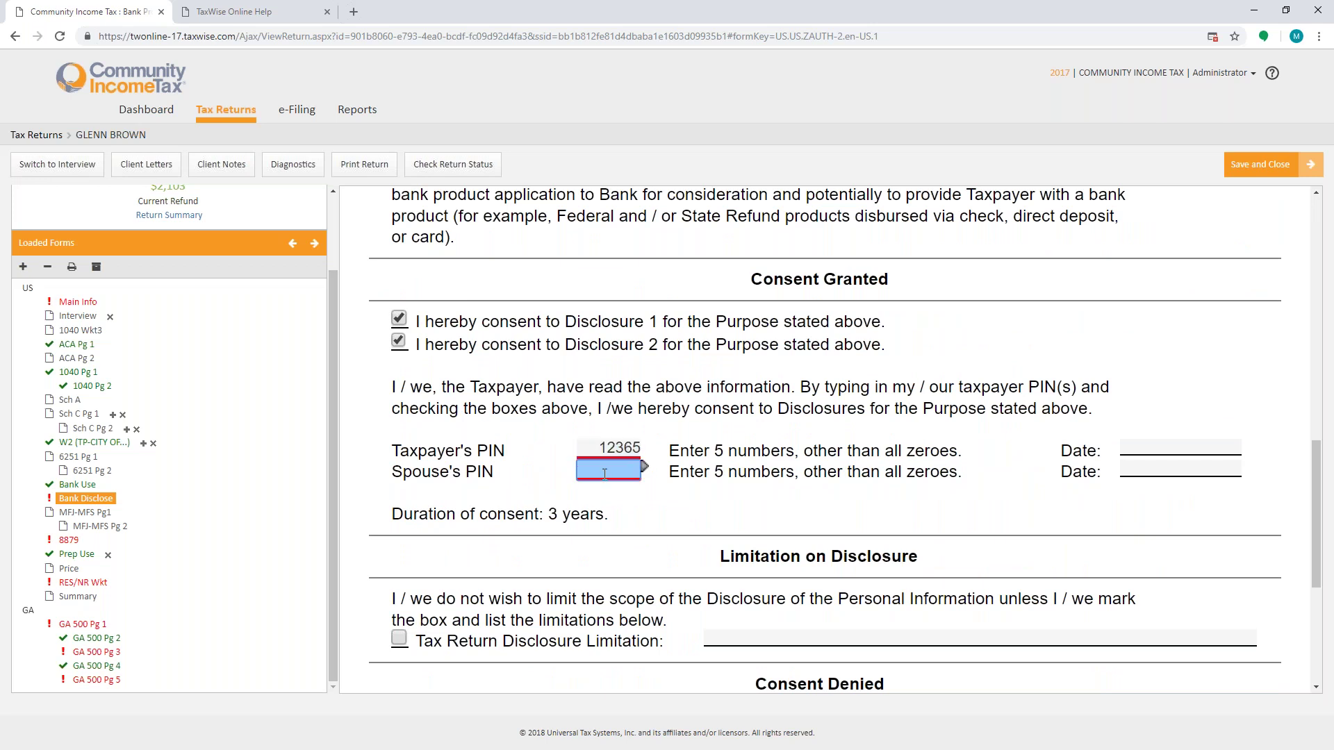
pyautogui.write('12365')
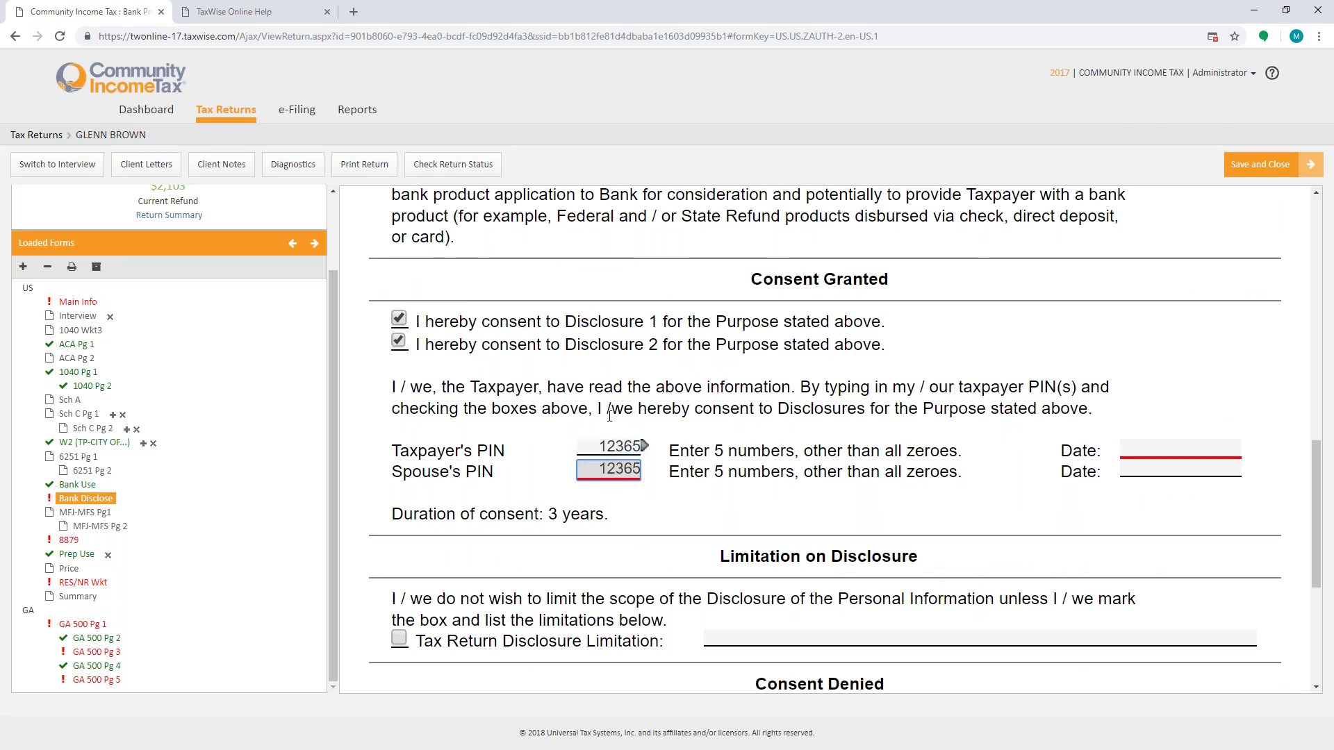
# Step: Date both disclosure consents 11/15/2018, recheck Bank Use, and bring up Form 8879
pyautogui.click(1126, 448)
pyautogui.write('11/15/2018')
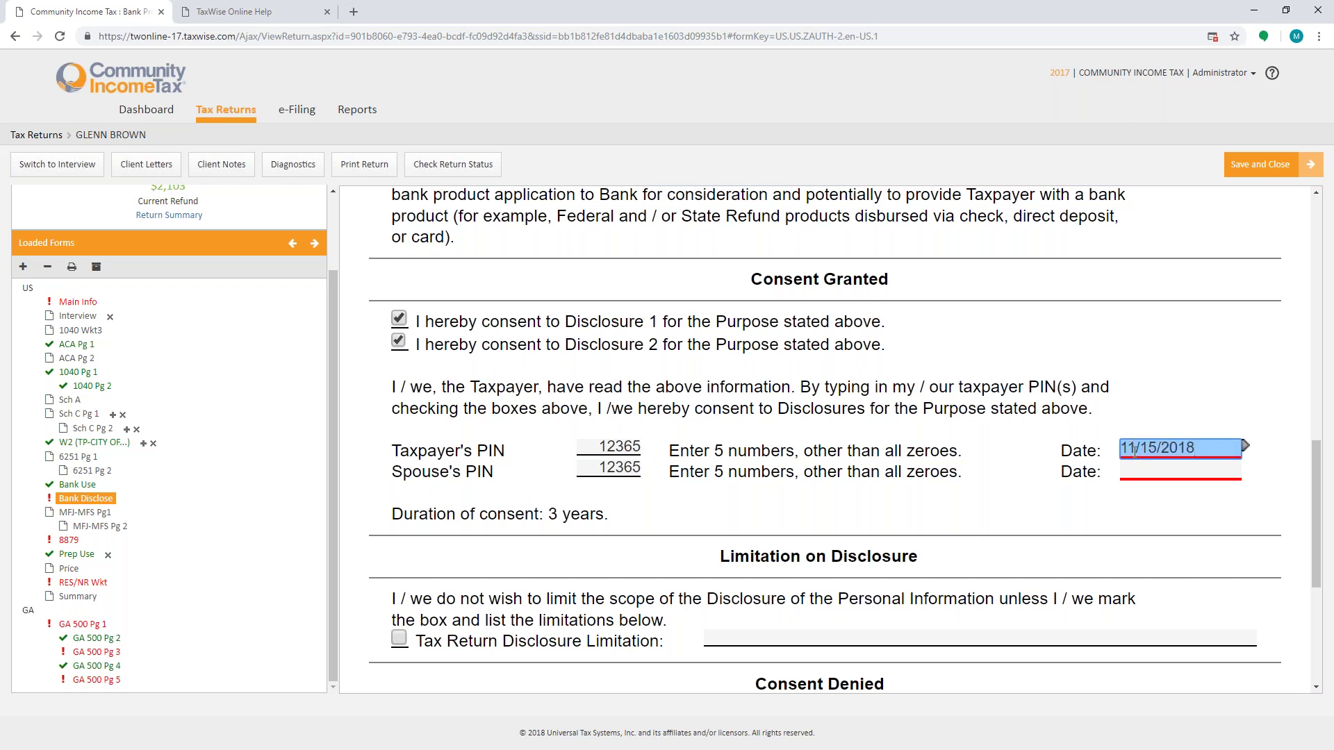
pyautogui.hotkey('ctrl', 'a')
pyautogui.hotkey('ctrl', 'c')
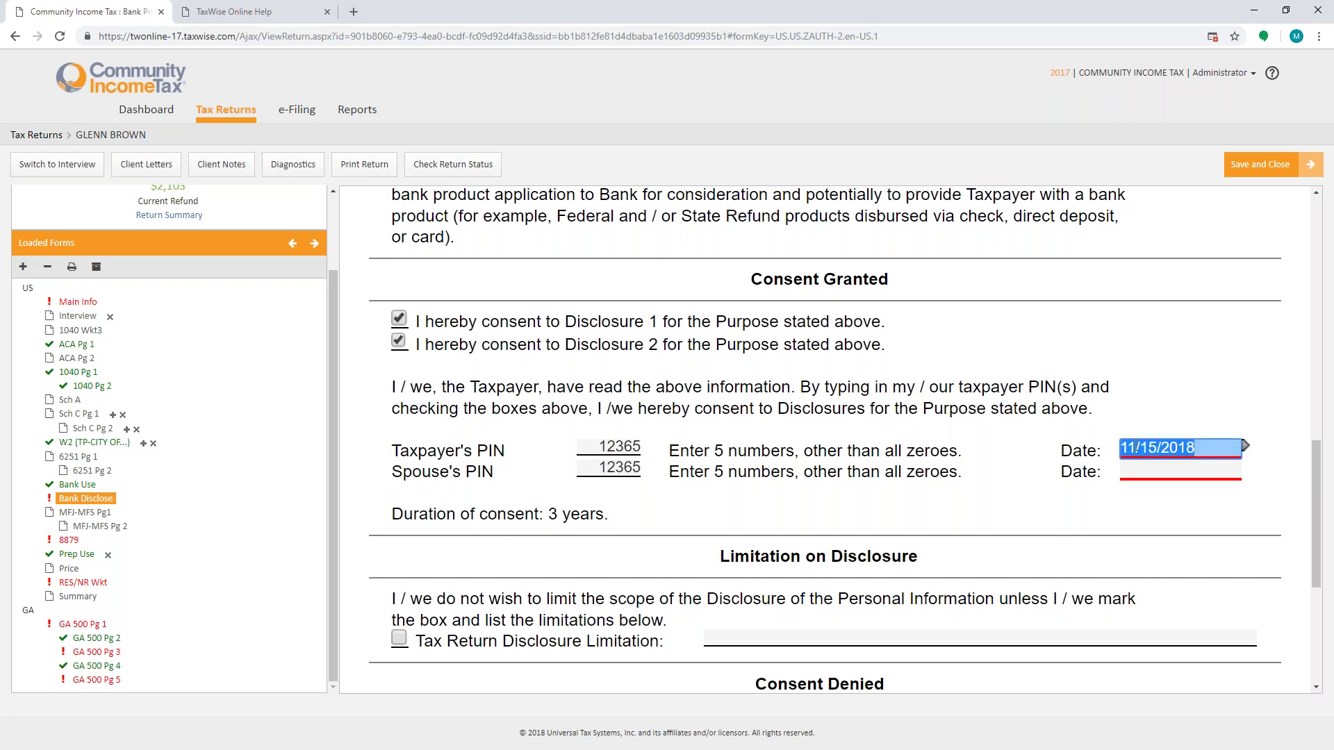
pyautogui.click(1179, 467)
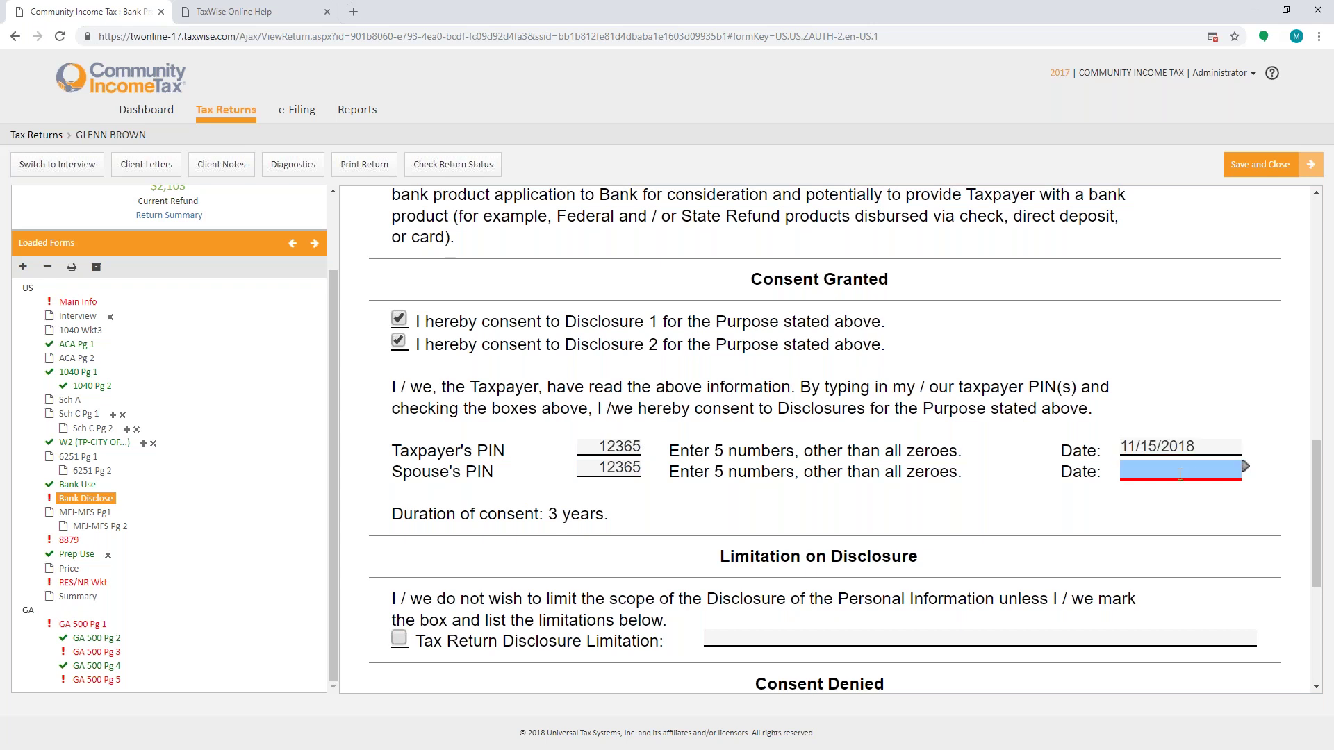
pyautogui.hotkey('ctrl', 'v')
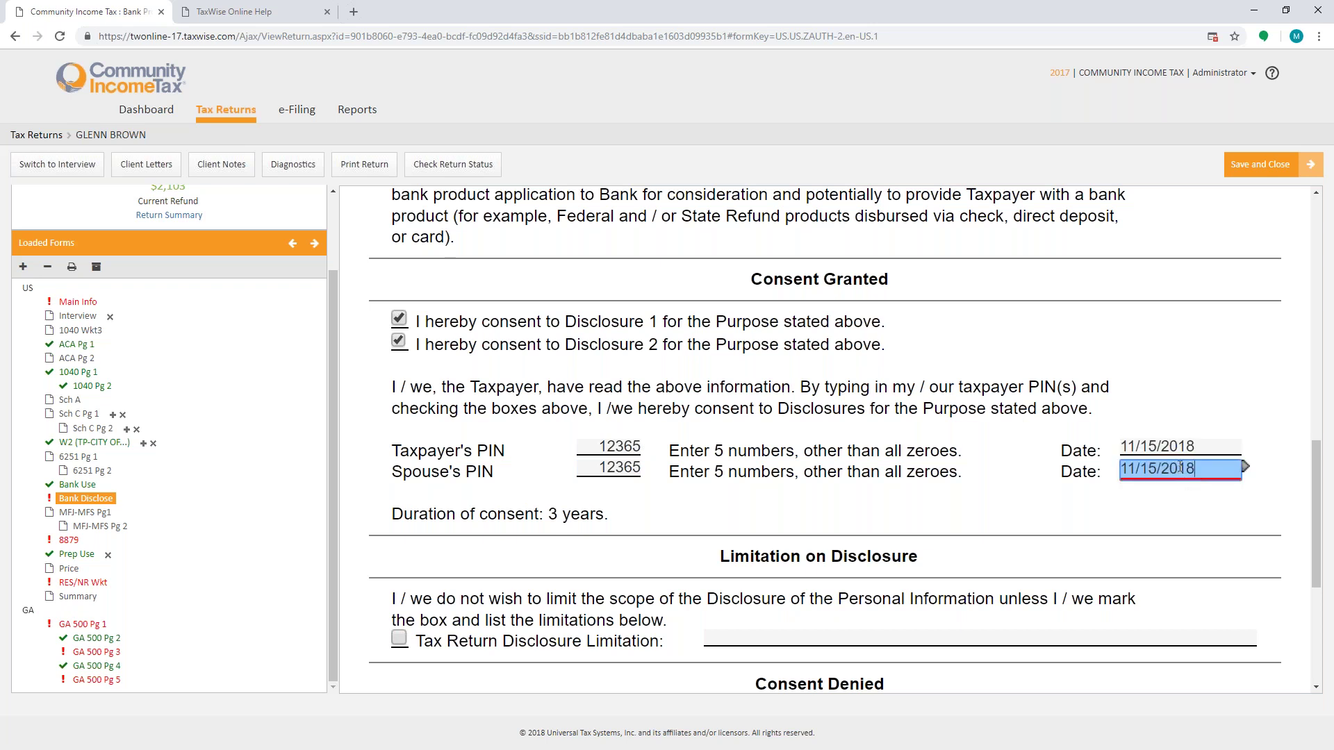
pyautogui.press('Right')
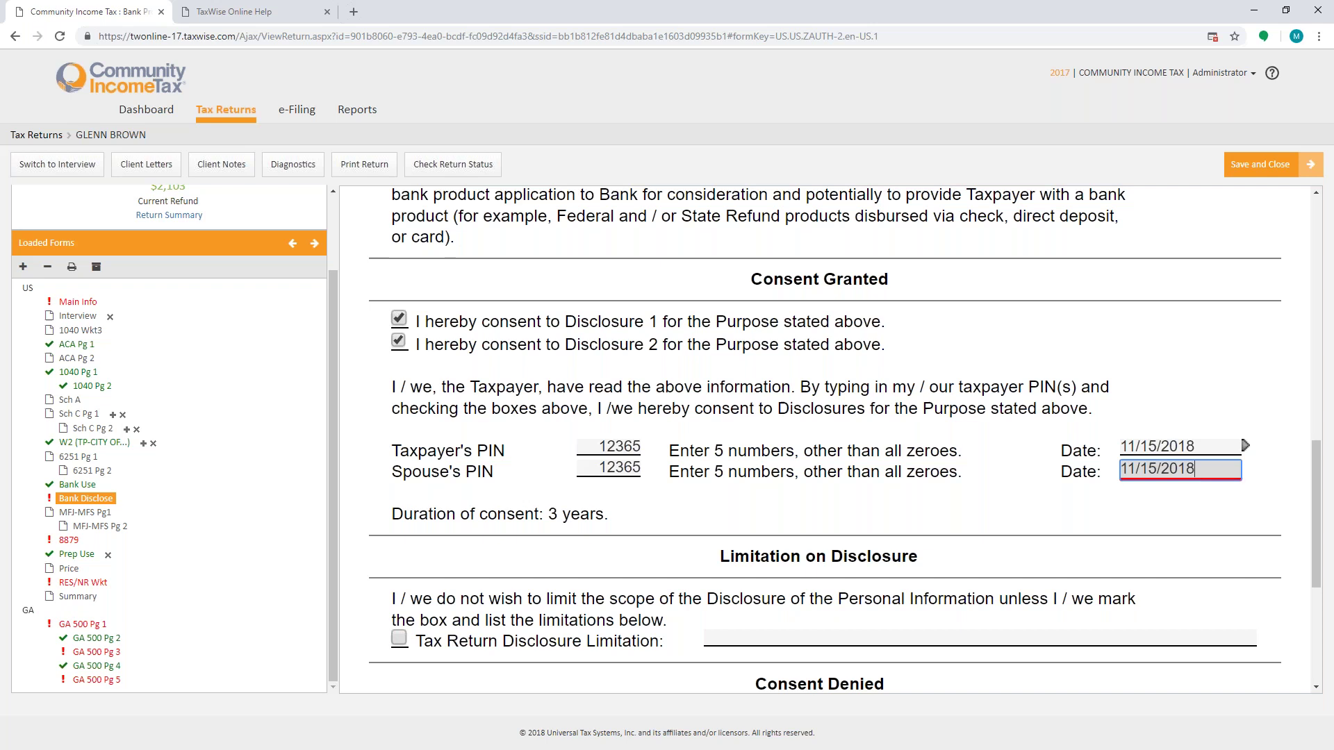
pyautogui.scroll(-5, 607, 490)
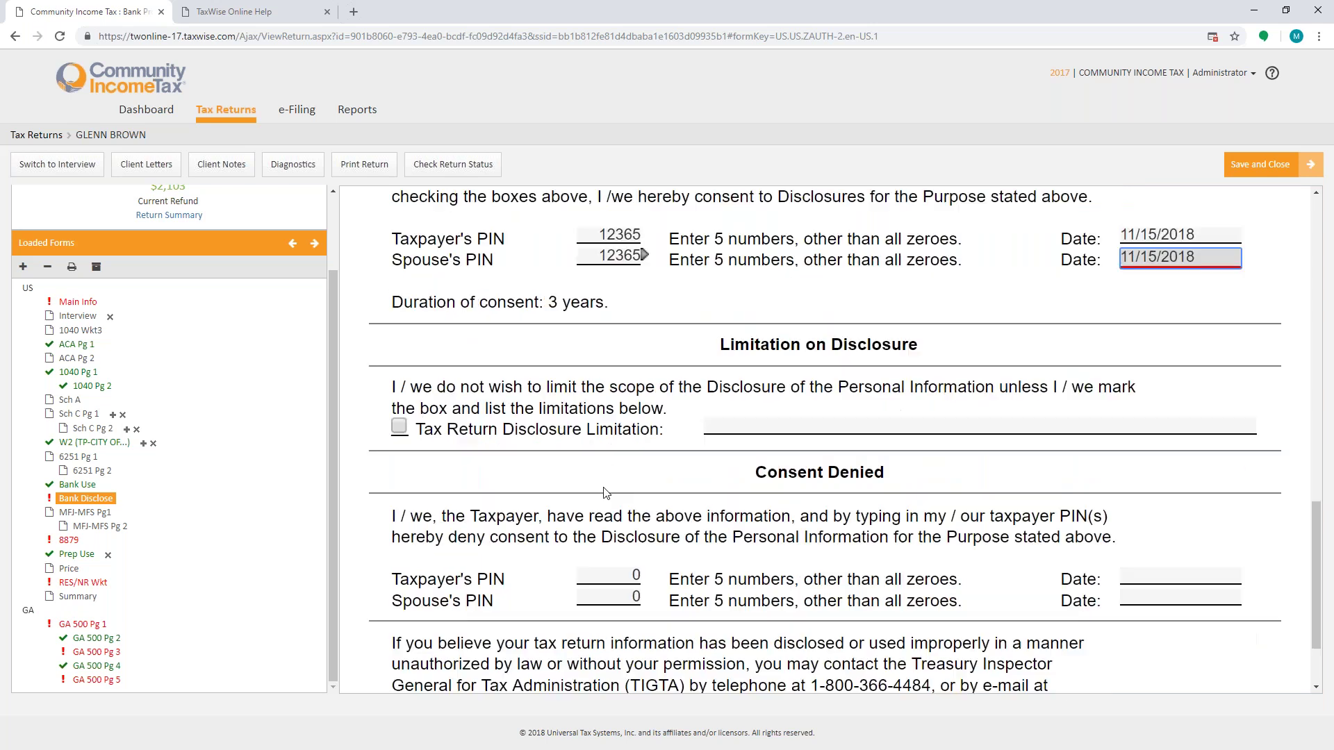
pyautogui.click(77, 484)
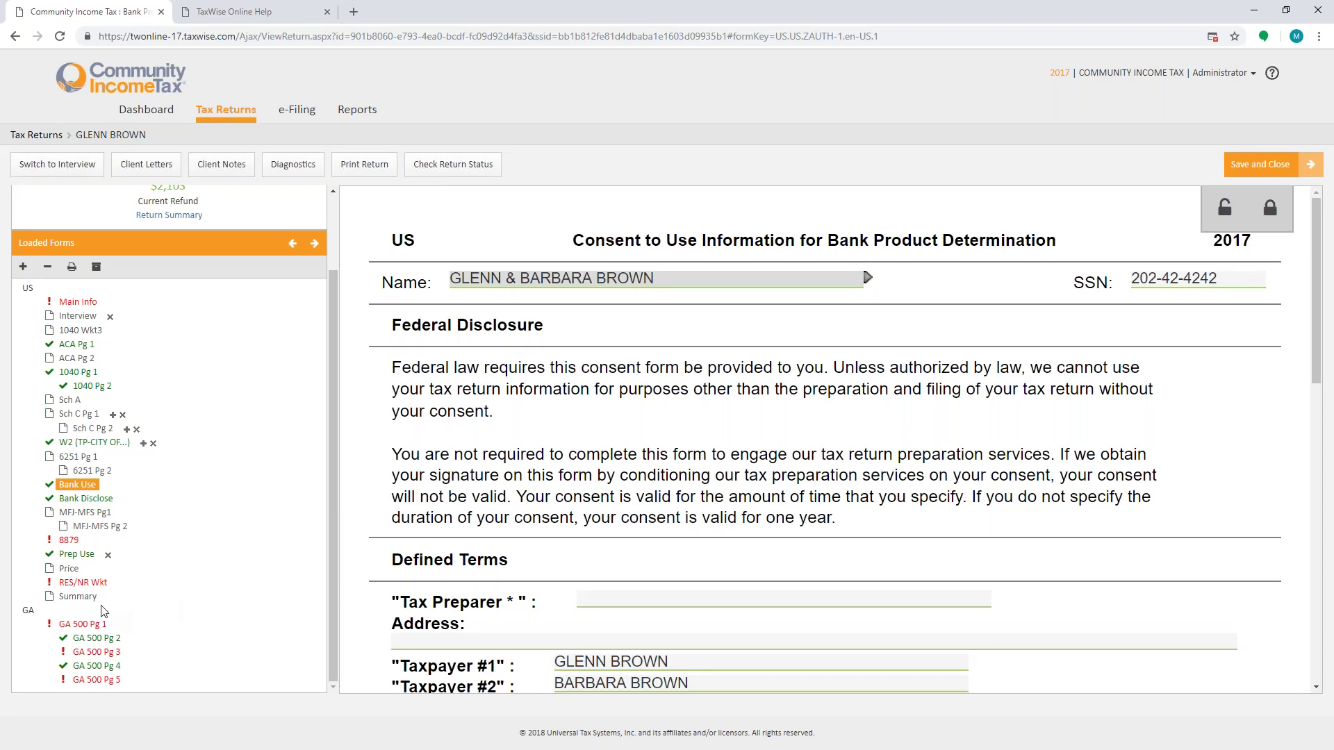
pyautogui.click(69, 541)
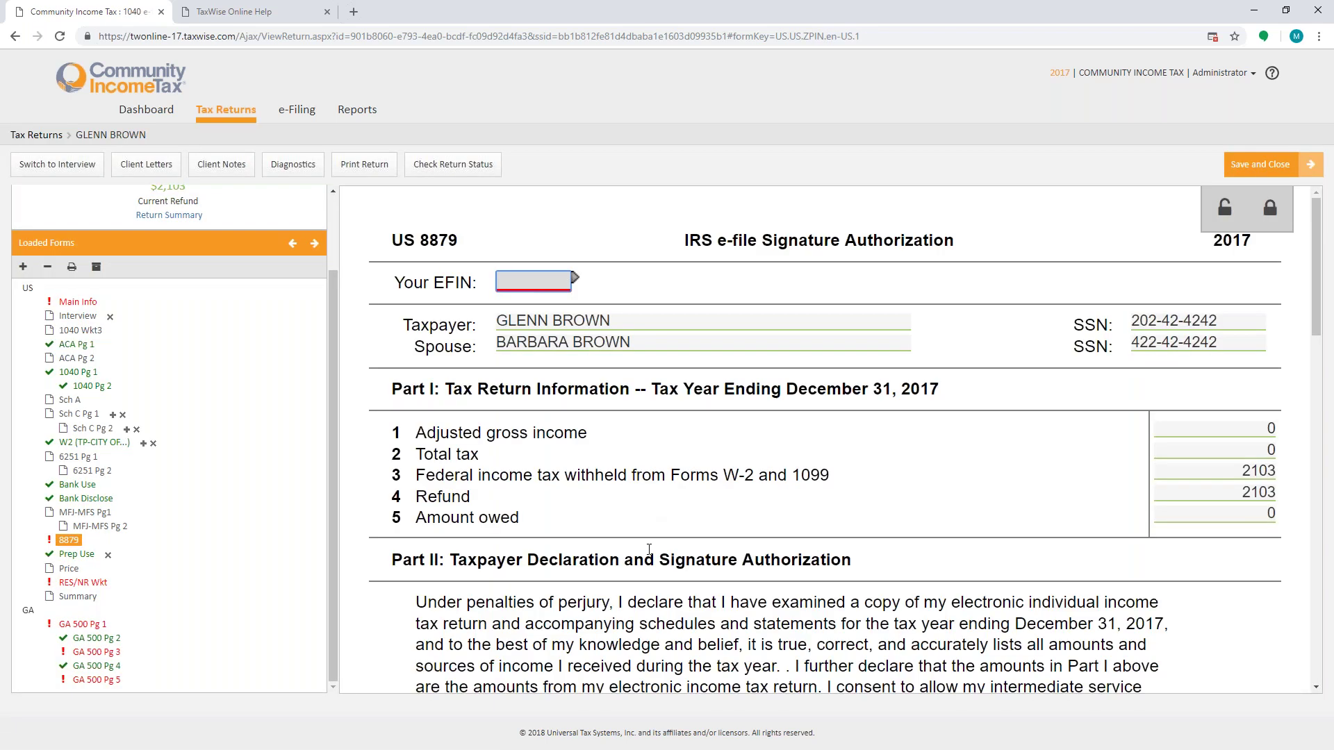
# Step: Enter the EFIN at the top of Form 8879
pyautogui.click(520, 280)
pyautogui.write('424242')
pyautogui.press('Tab')
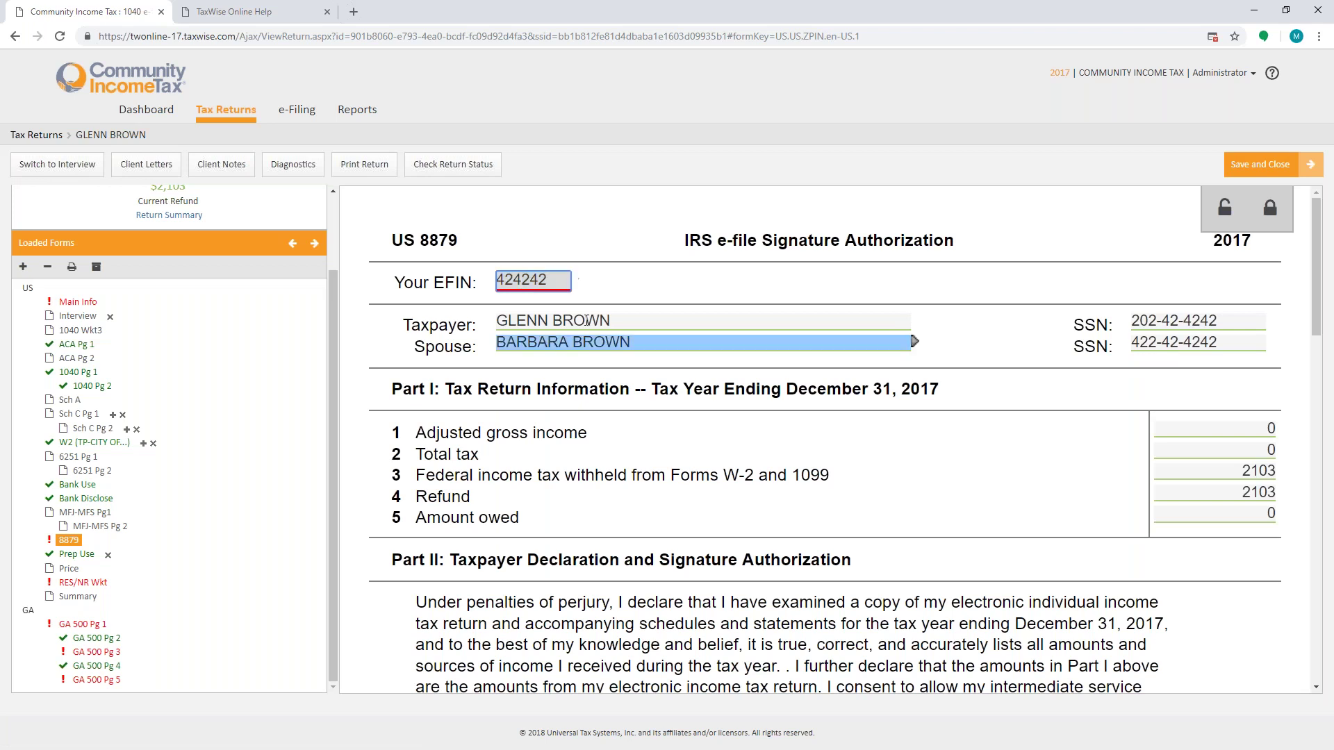
pyautogui.click(587, 320)
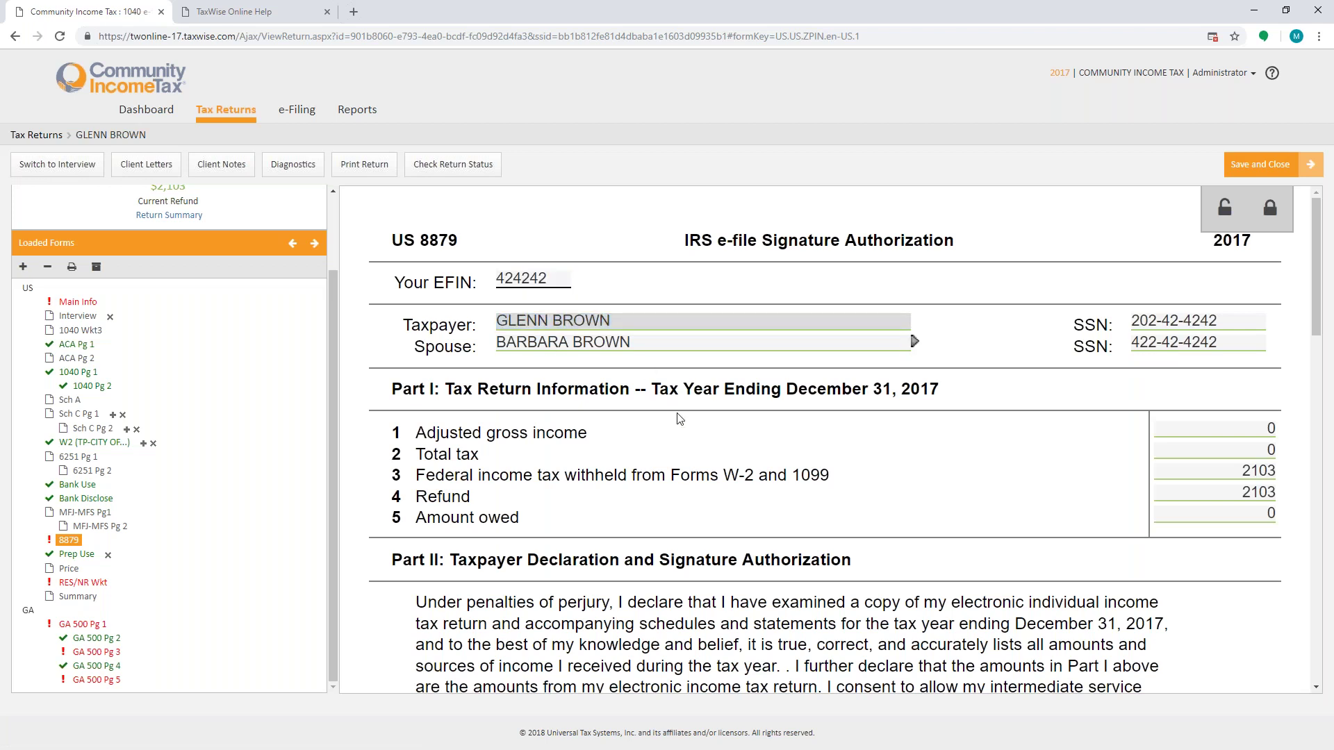
pyautogui.scroll(-10, 680, 419)
# Step: Fill in the ERO's ID under ERO Information, then go to the RES/NR allocation worksheet
pyautogui.click(699, 376)
pyautogui.scroll(-3, 694, 389)
pyautogui.click(563, 496)
pyautogui.press('Tab')
pyautogui.press('Tab')
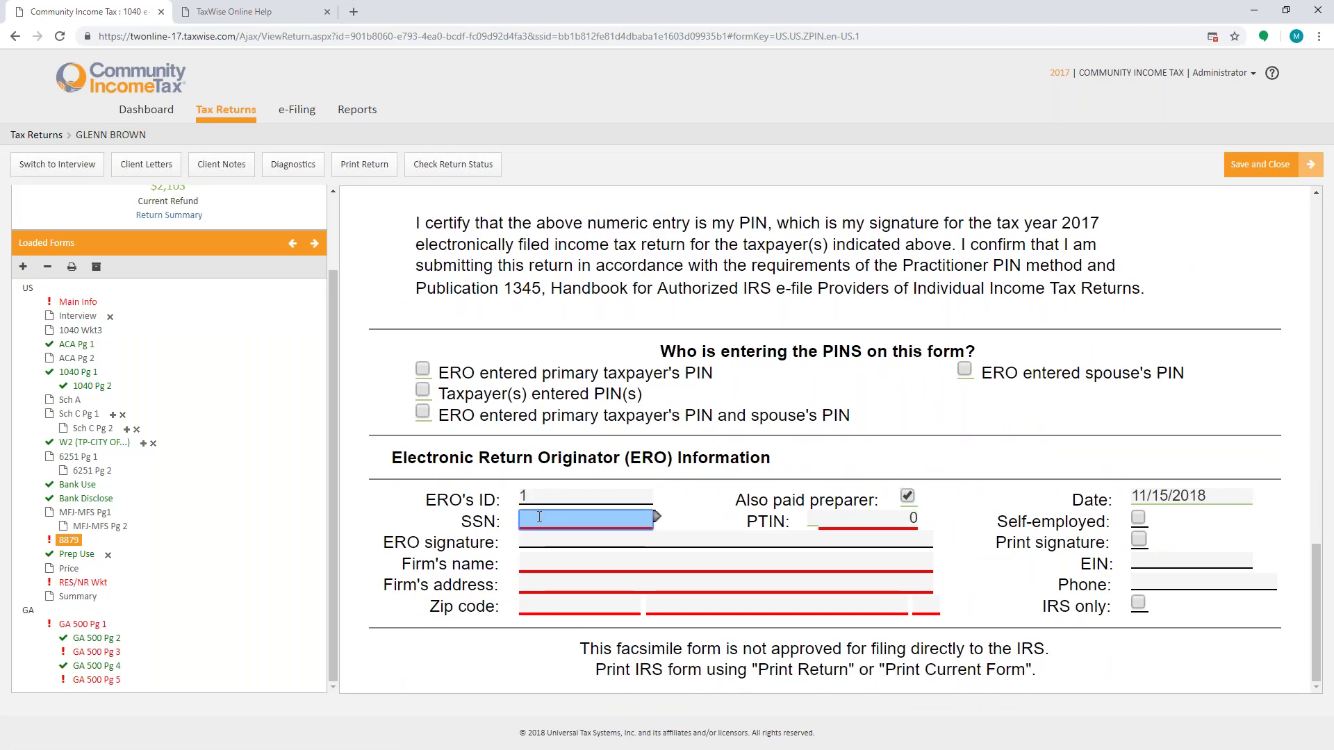
pyautogui.click(90, 583)
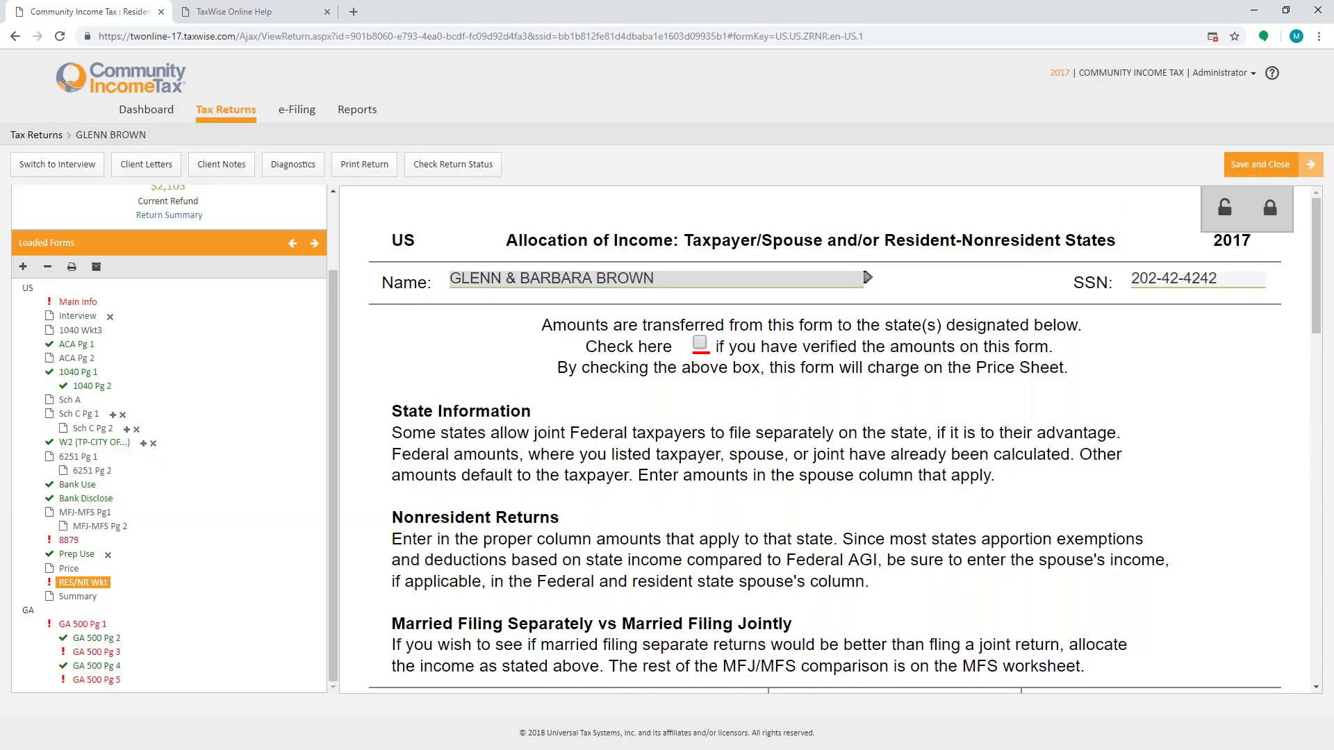
# Step: Mark the allocation of income amounts as verified on the worksheet
pyautogui.click(700, 344)
pyautogui.scroll(-5, 734, 409)
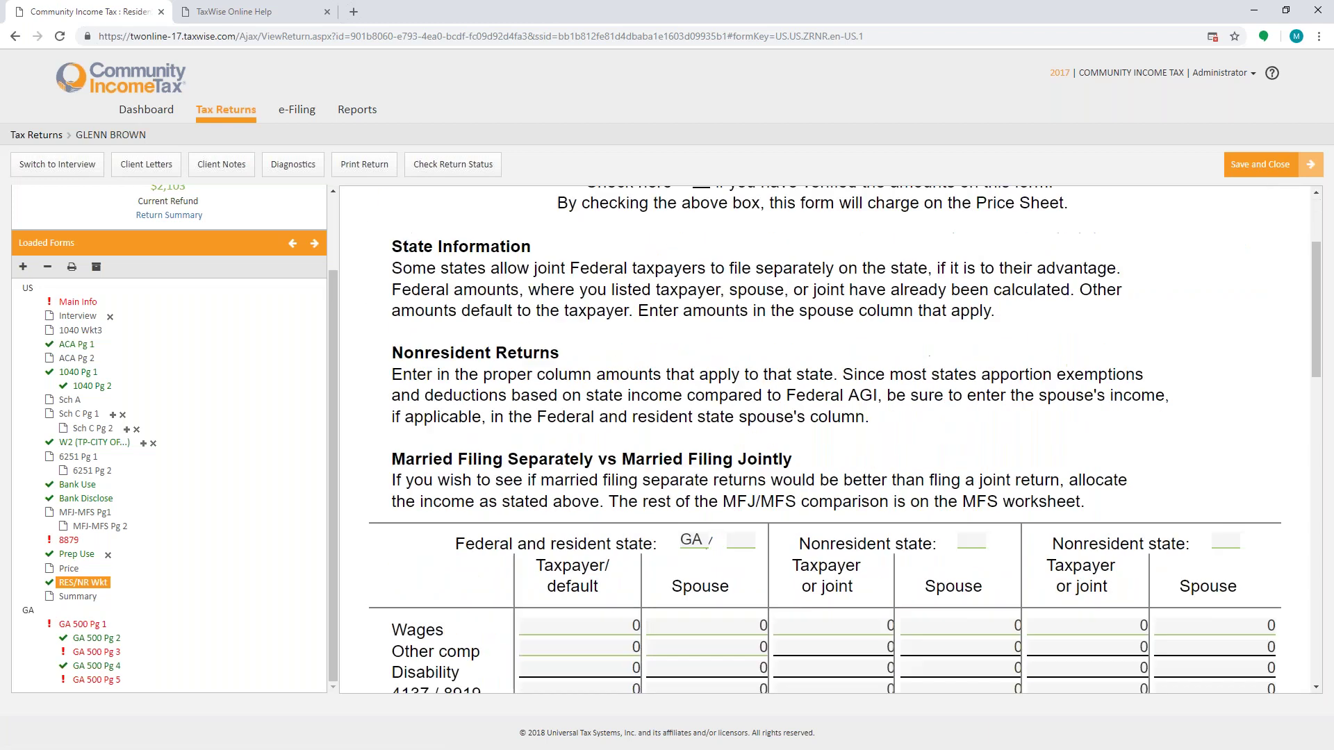
pyautogui.scroll(5, 734, 410)
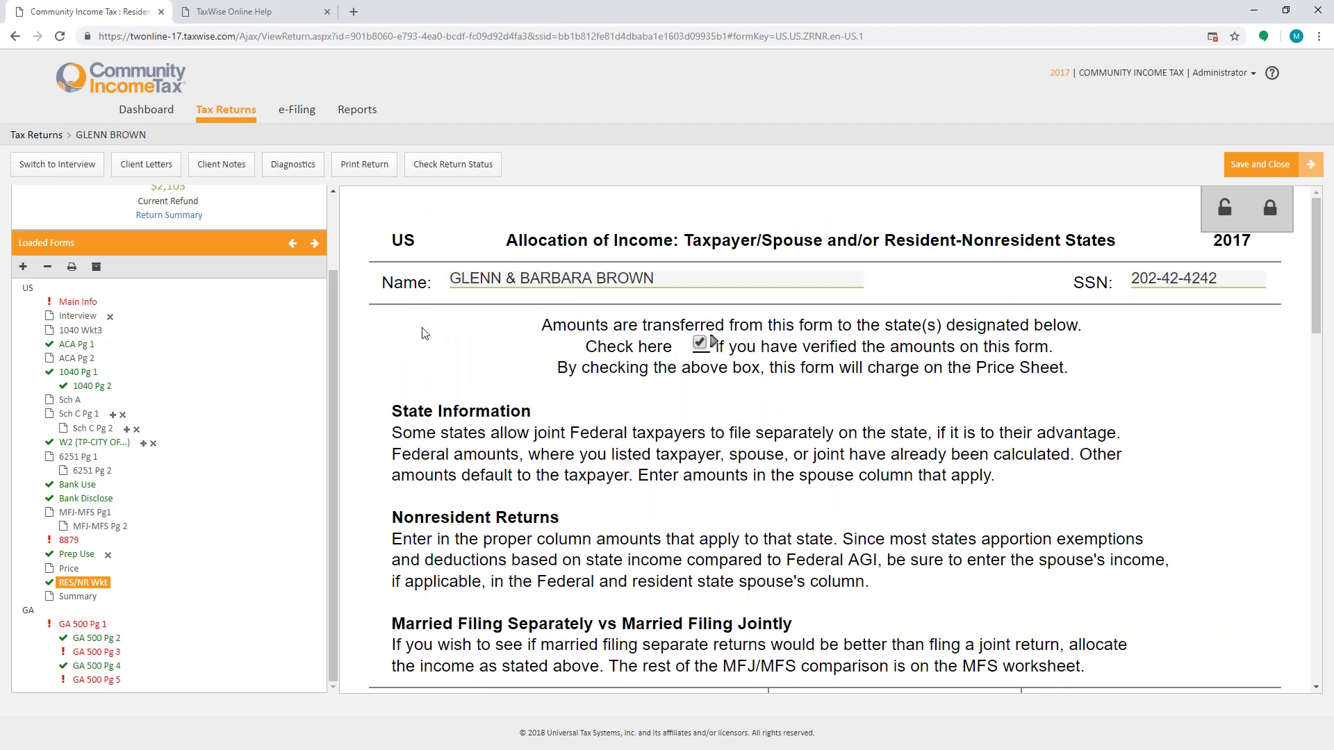
pyautogui.scroll(3, 215, 513)
# Step: Search forms for 'EPS' without adding one, then run diagnostics on the return
pyautogui.click(21, 358)
pyautogui.write('EPS')
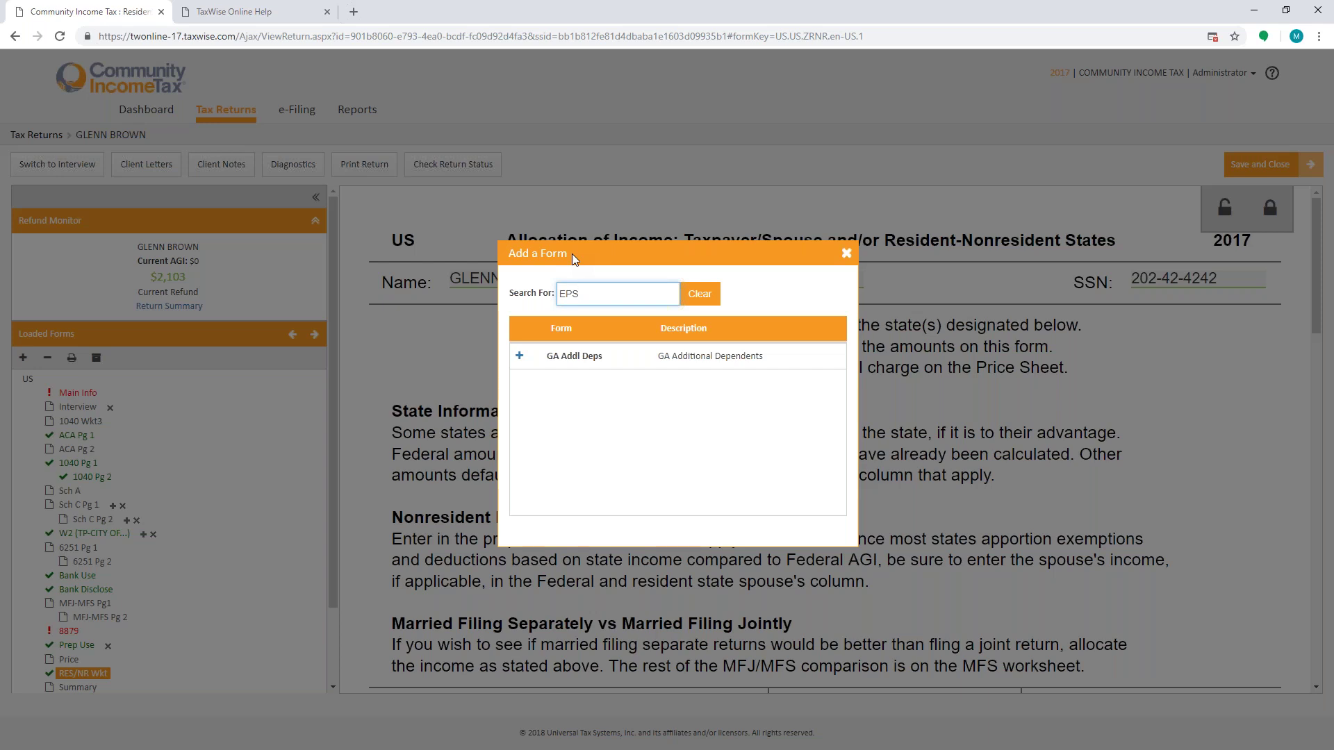
pyautogui.click(846, 253)
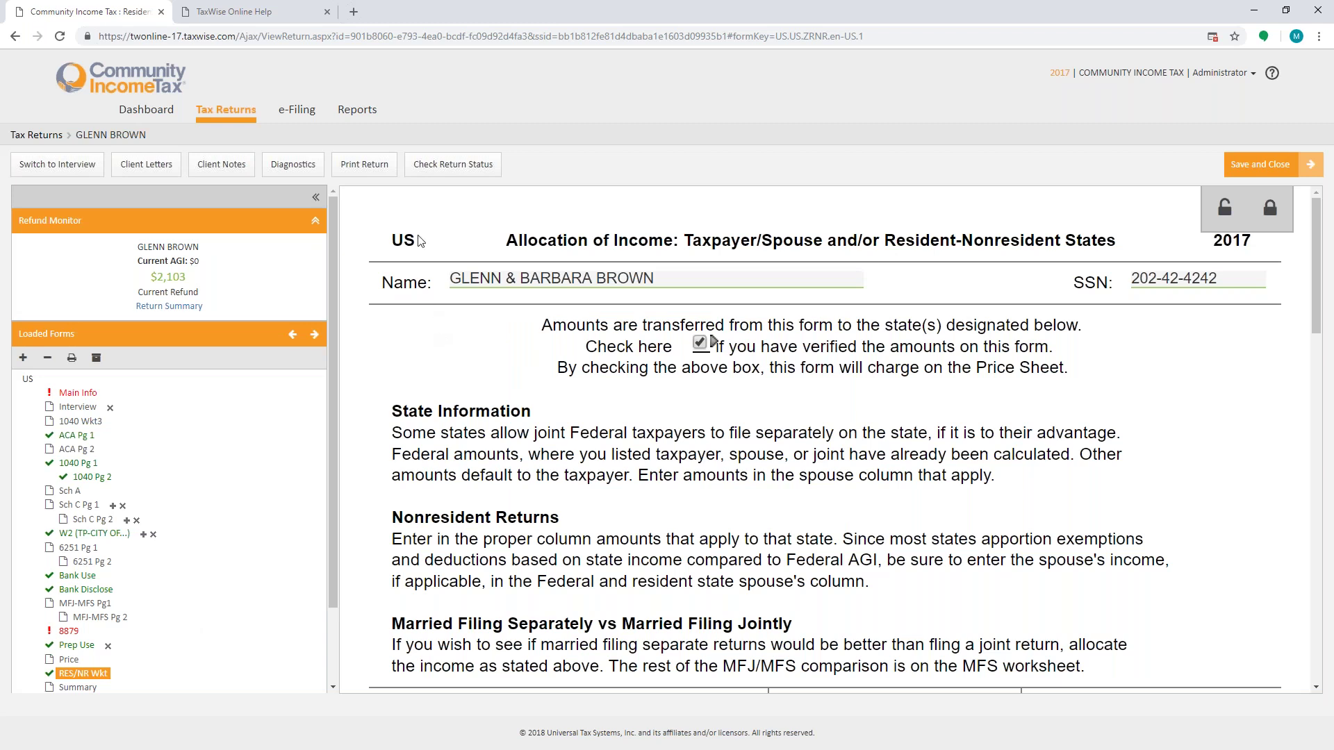
pyautogui.press('Up')
pyautogui.click(292, 164)
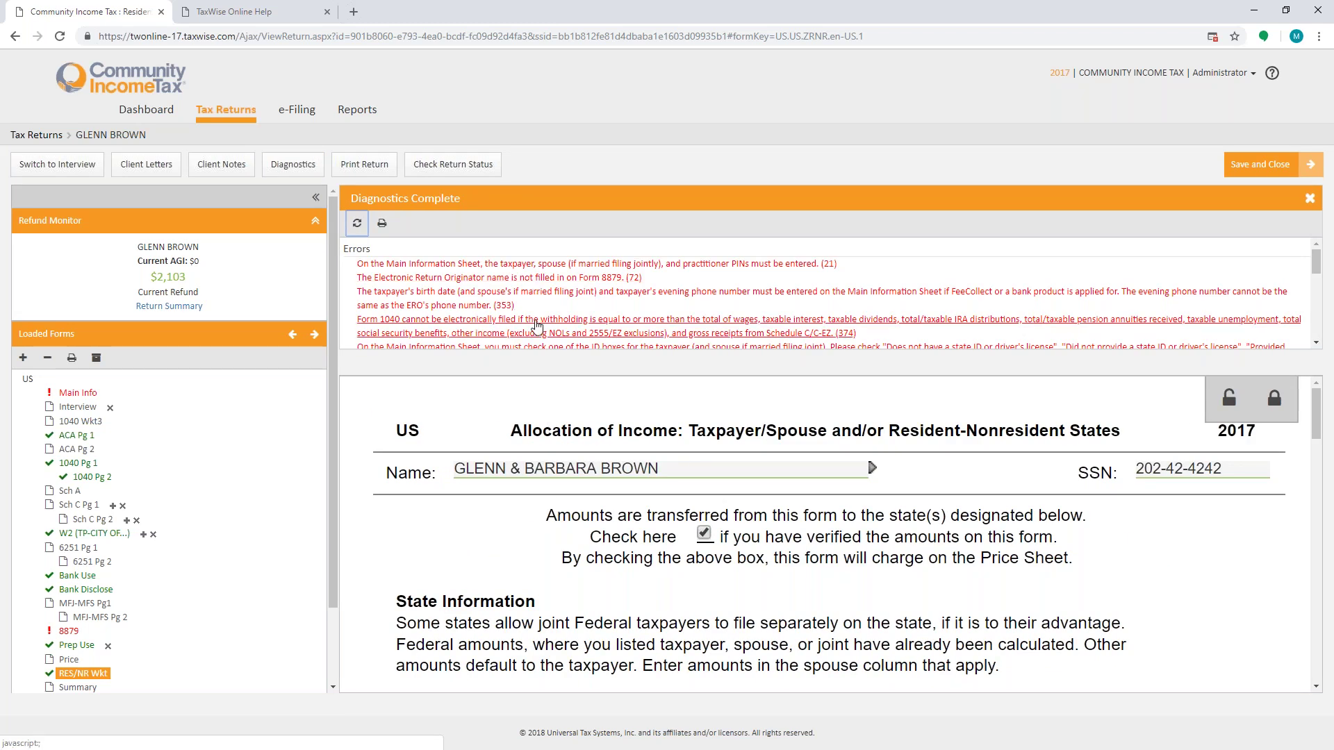
# Step: From the missing PINs error, switch the return to file on Form 1040EZ
pyautogui.click(594, 267)
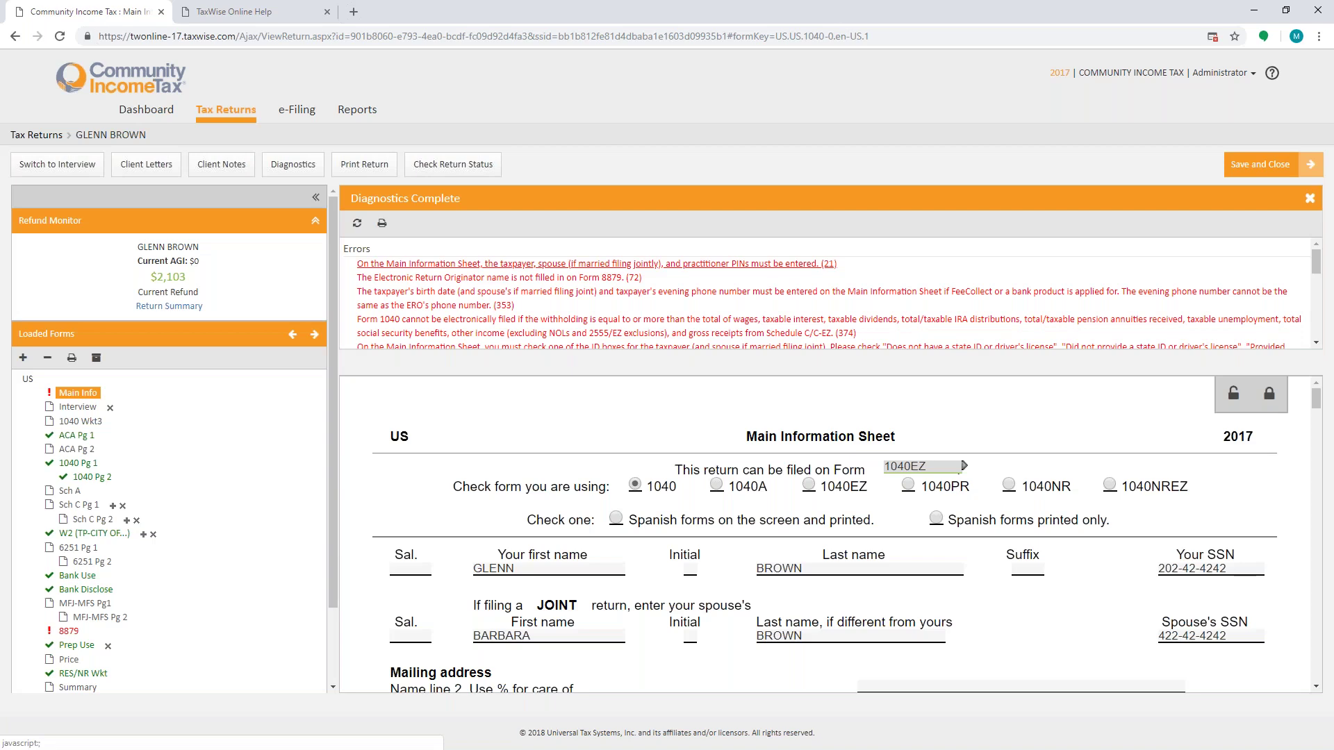
pyautogui.click(962, 569)
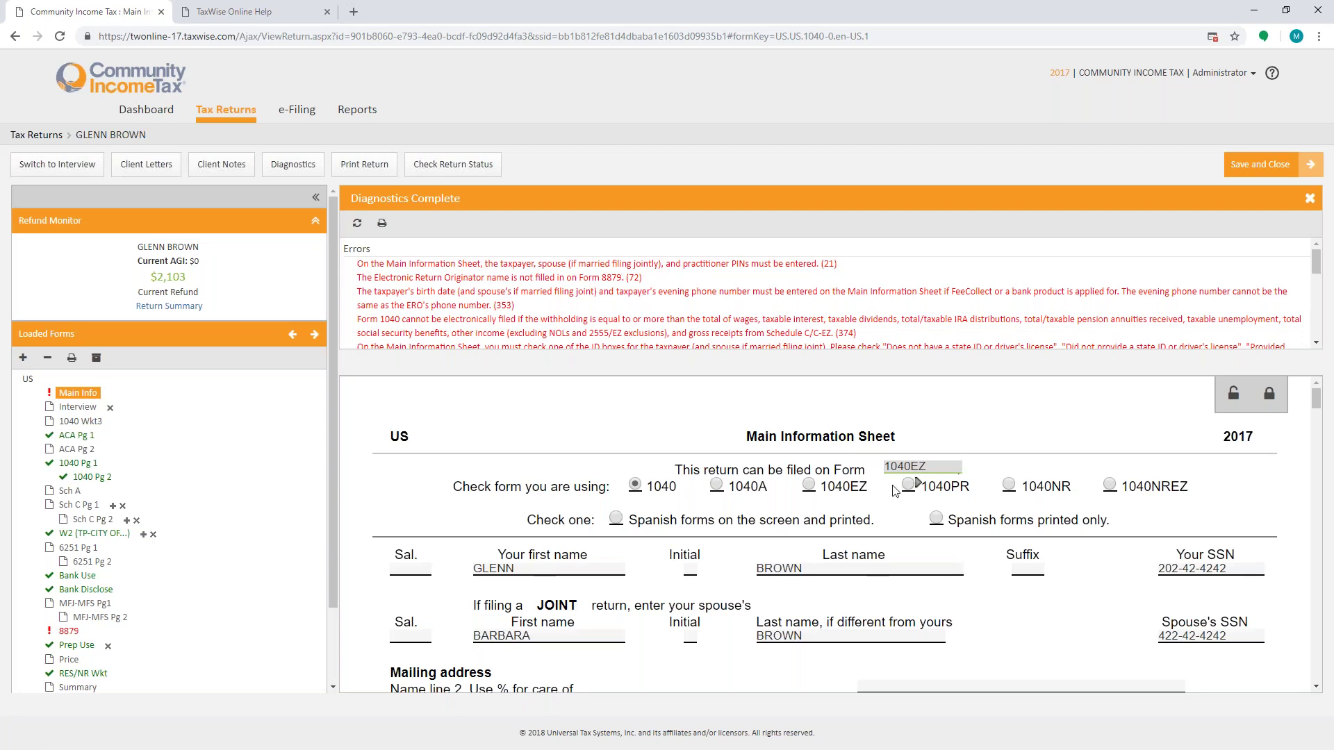
pyautogui.click(808, 485)
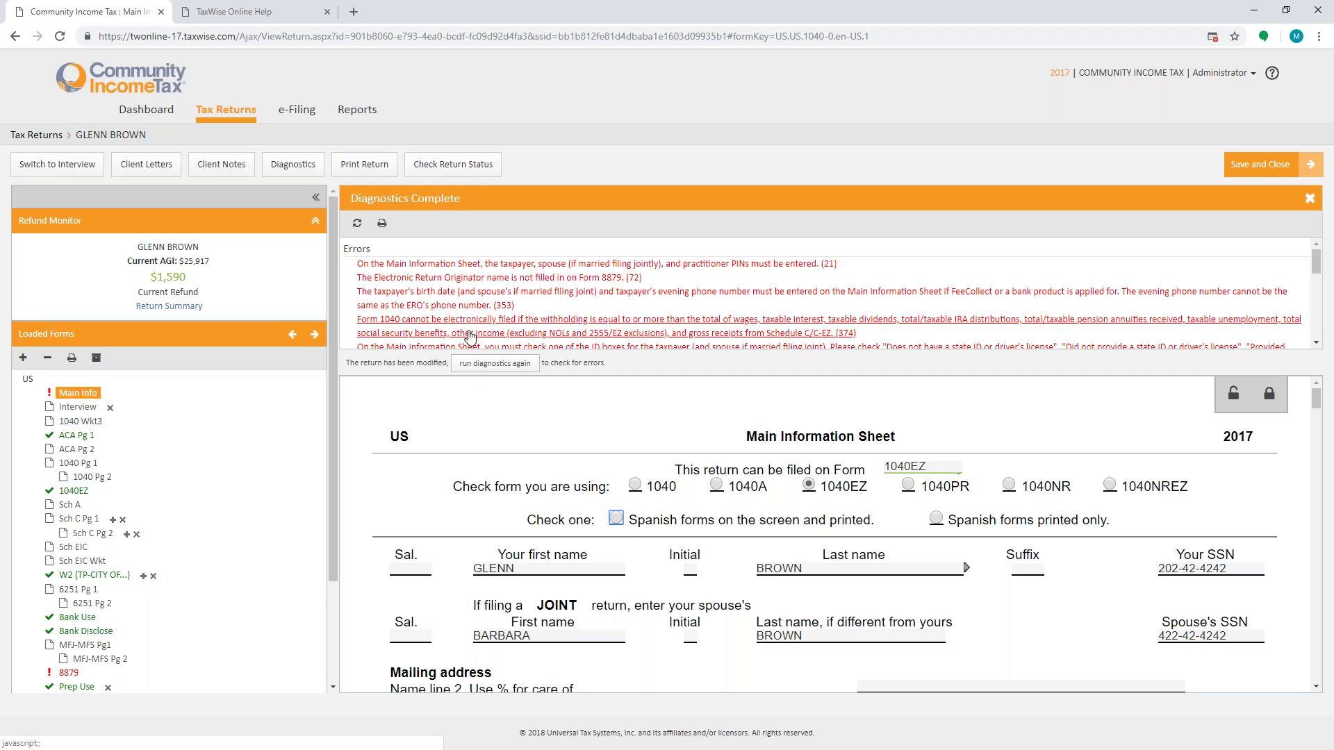
# Step: Rerun diagnostics, review the ERO name and birth date/phone errors, then save and close
pyautogui.click(487, 365)
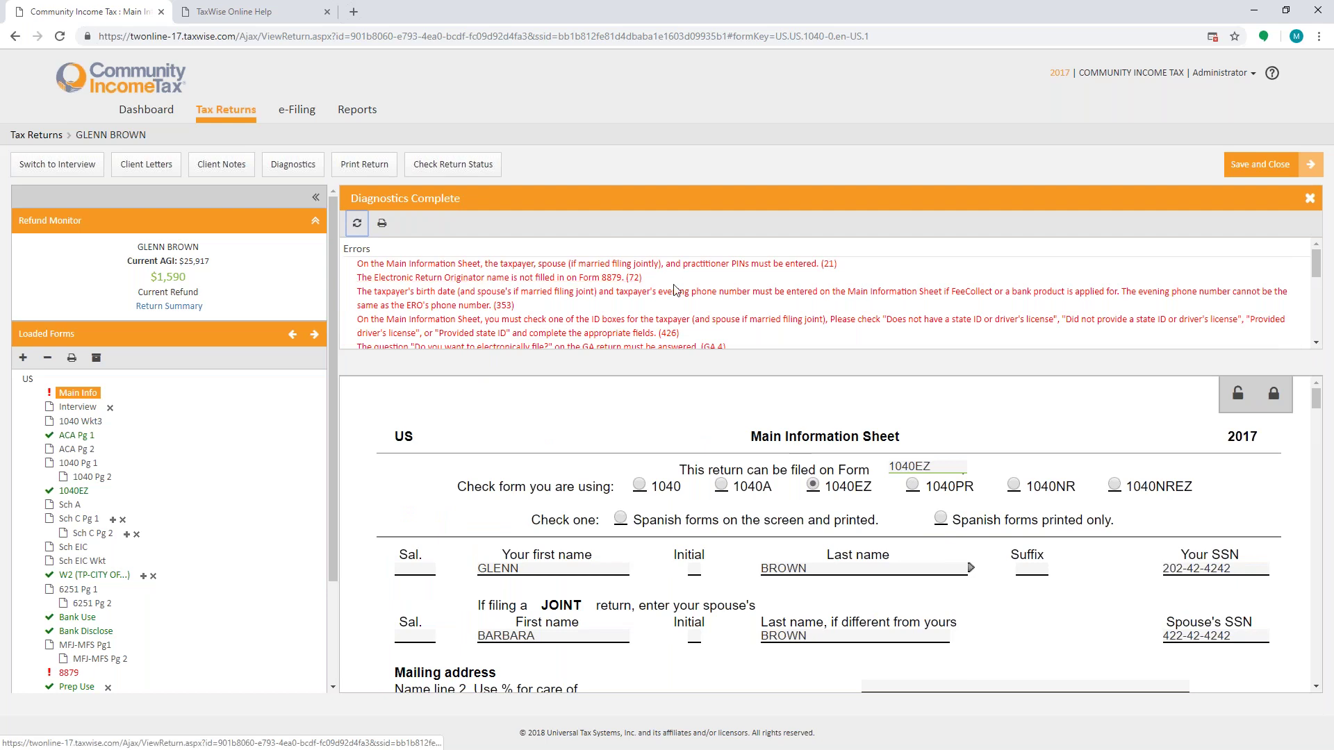
pyautogui.click(603, 279)
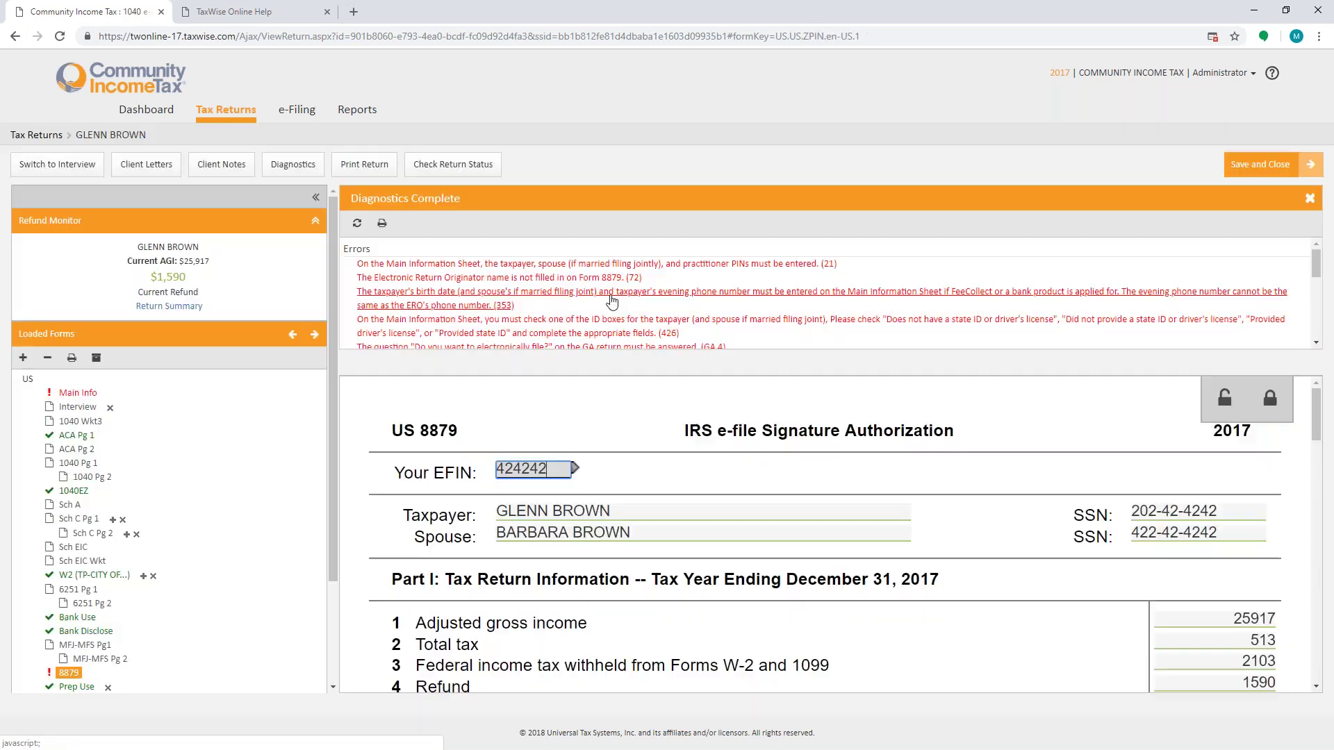
pyautogui.click(611, 300)
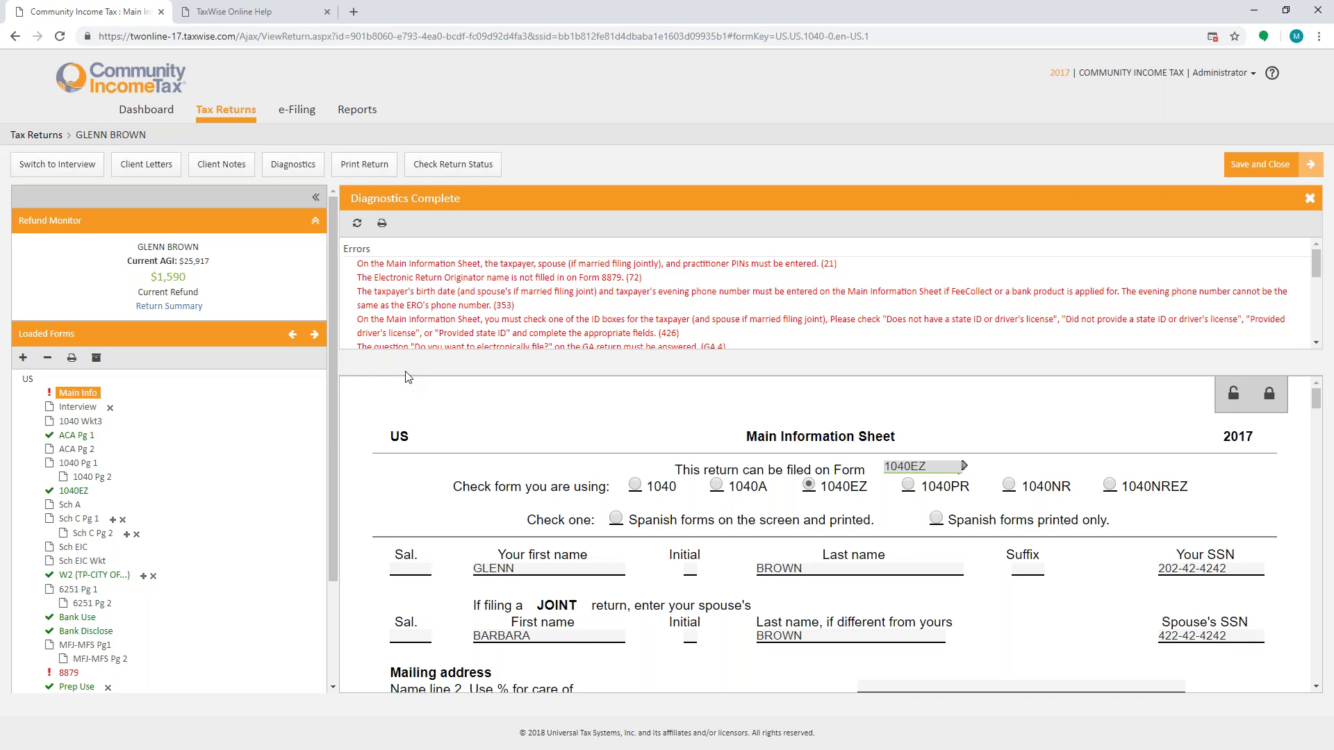
pyautogui.click(1265, 167)
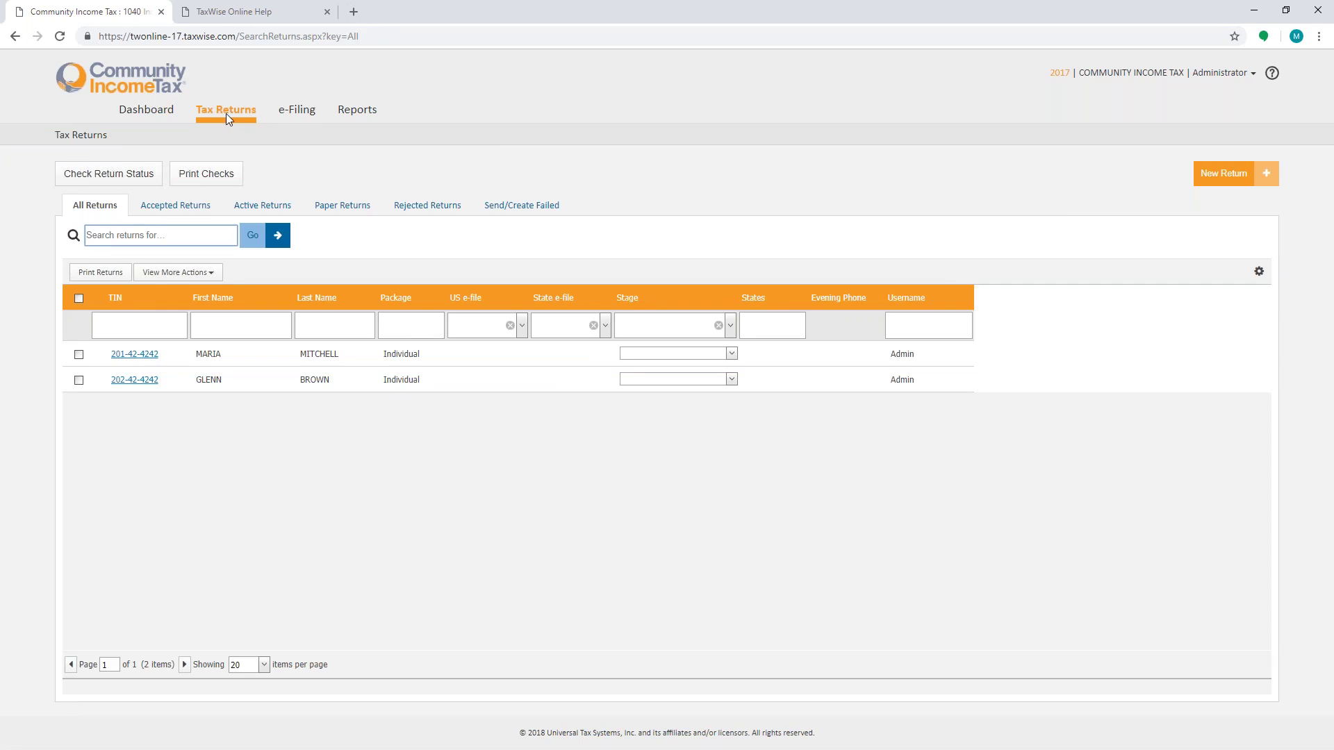
# Step: View the e-file submission report, return to the Tax Returns list, and switch to the desktop program
pyautogui.click(296, 110)
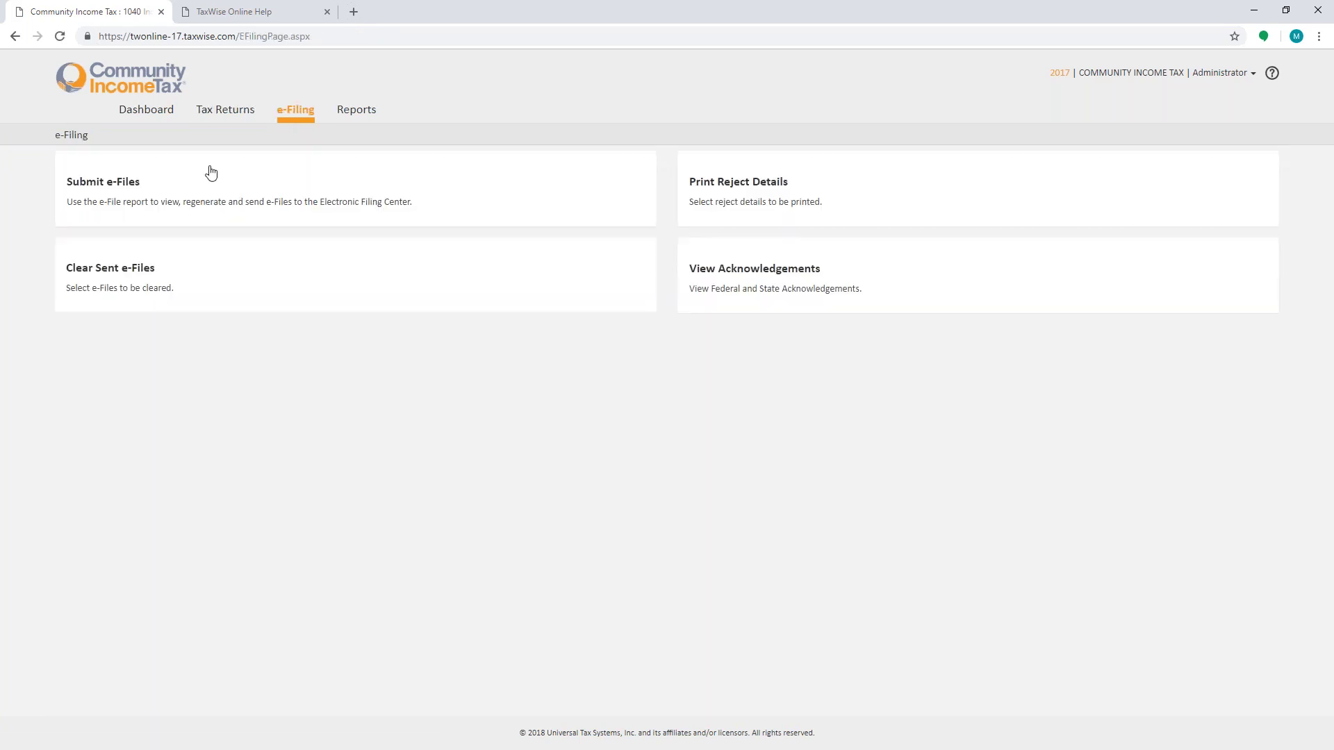
pyautogui.click(112, 184)
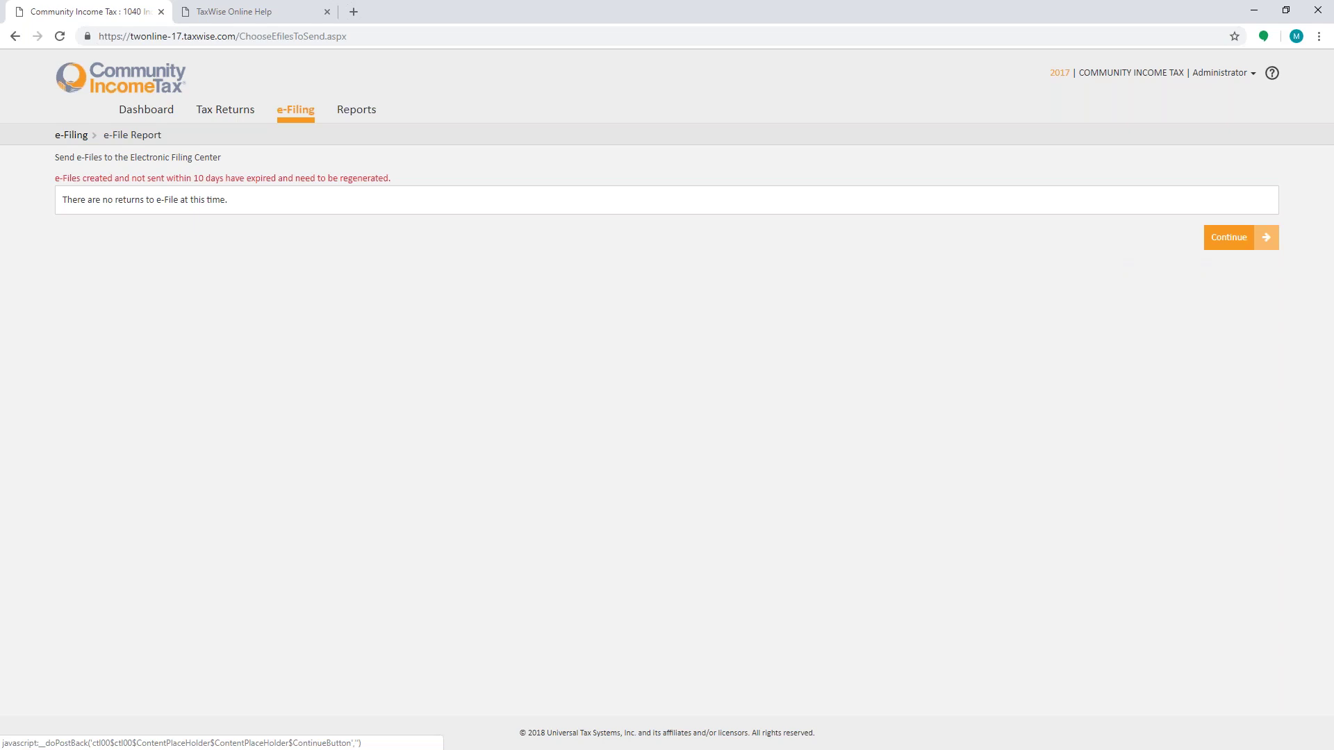
pyautogui.click(225, 110)
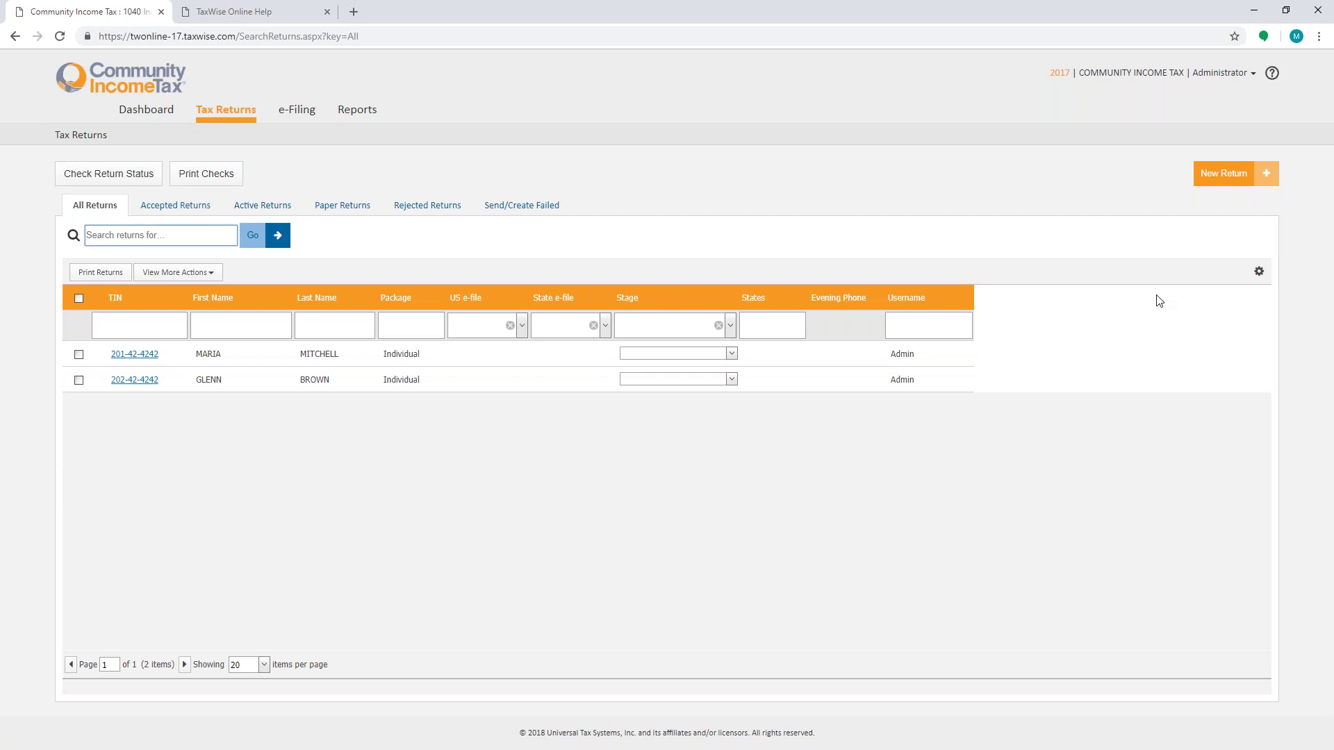
pyautogui.hotkey('alt', 'Tab')
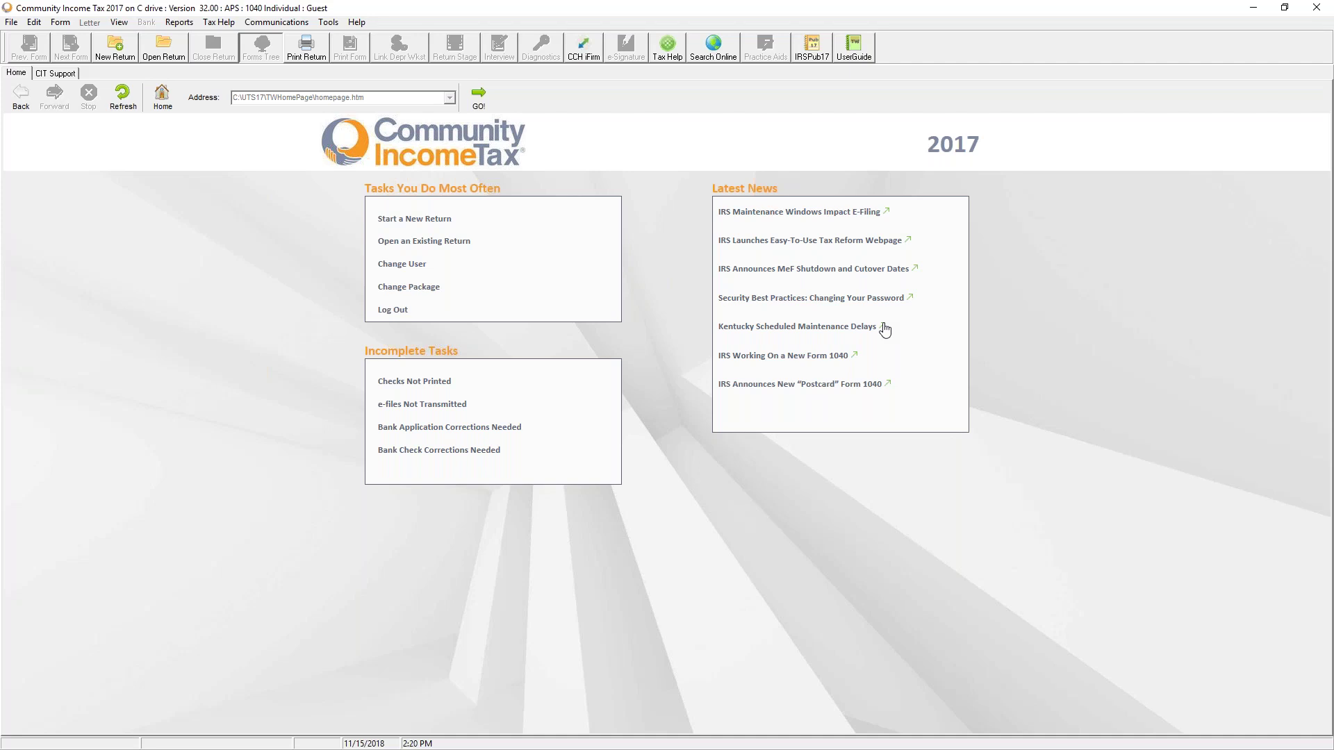
pyautogui.click(271, 25)
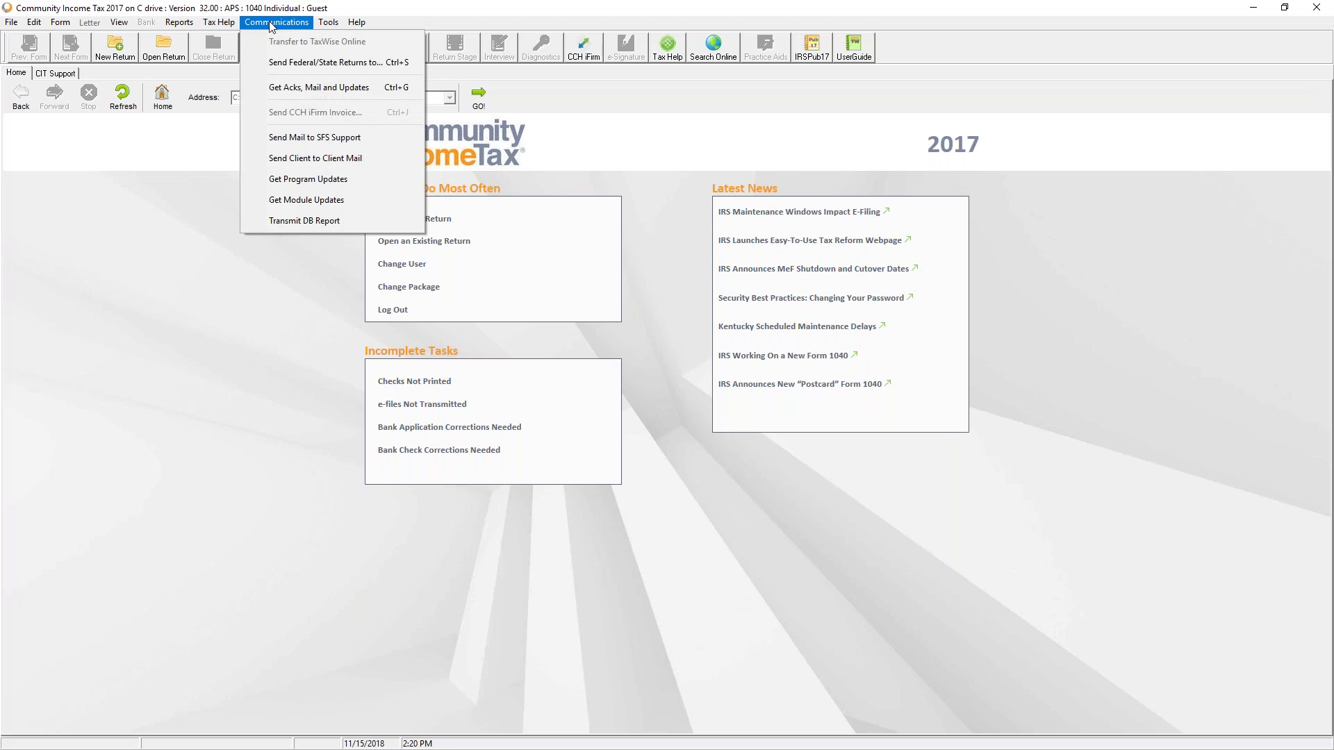
pyautogui.click(310, 391)
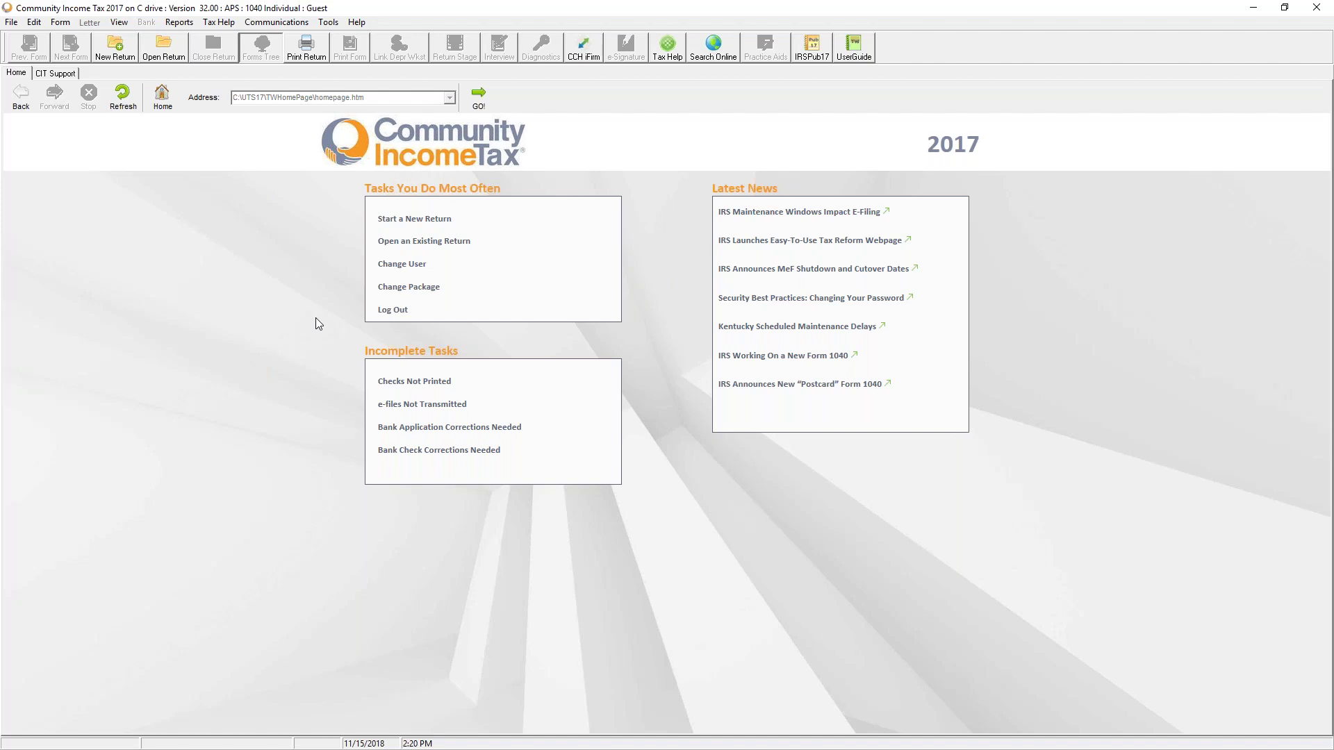
pyautogui.click(328, 22)
pyautogui.moveTo(362, 378)
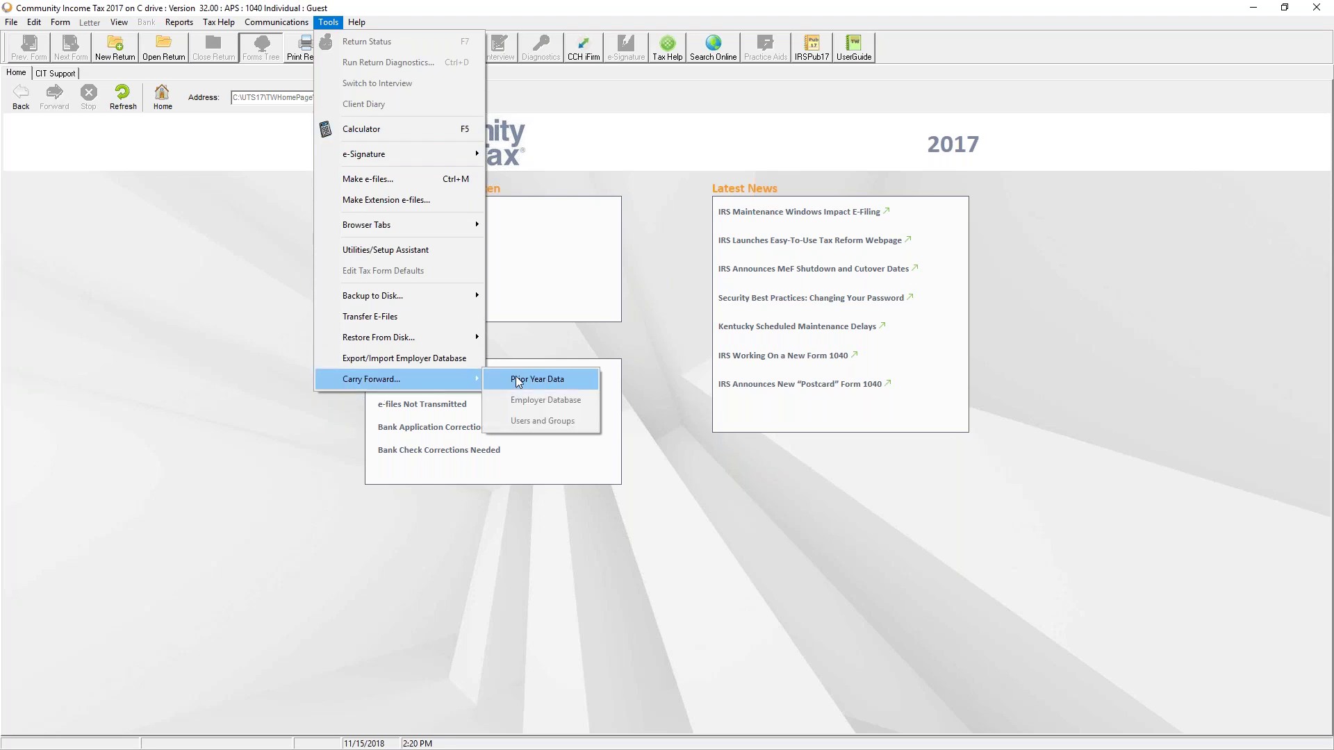
pyautogui.click(734, 546)
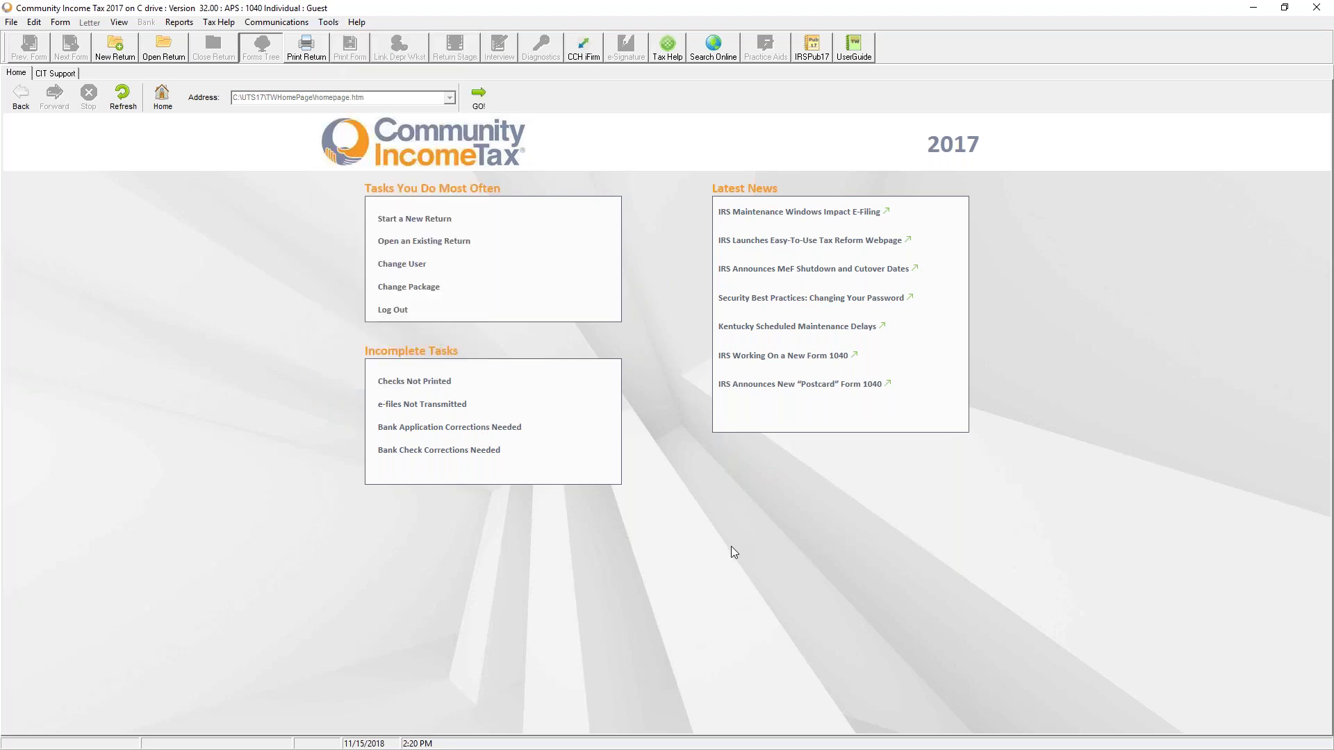
# Step: Cancel the new individual return's SSN prompt and bring up the Select Package choices
pyautogui.click(403, 219)
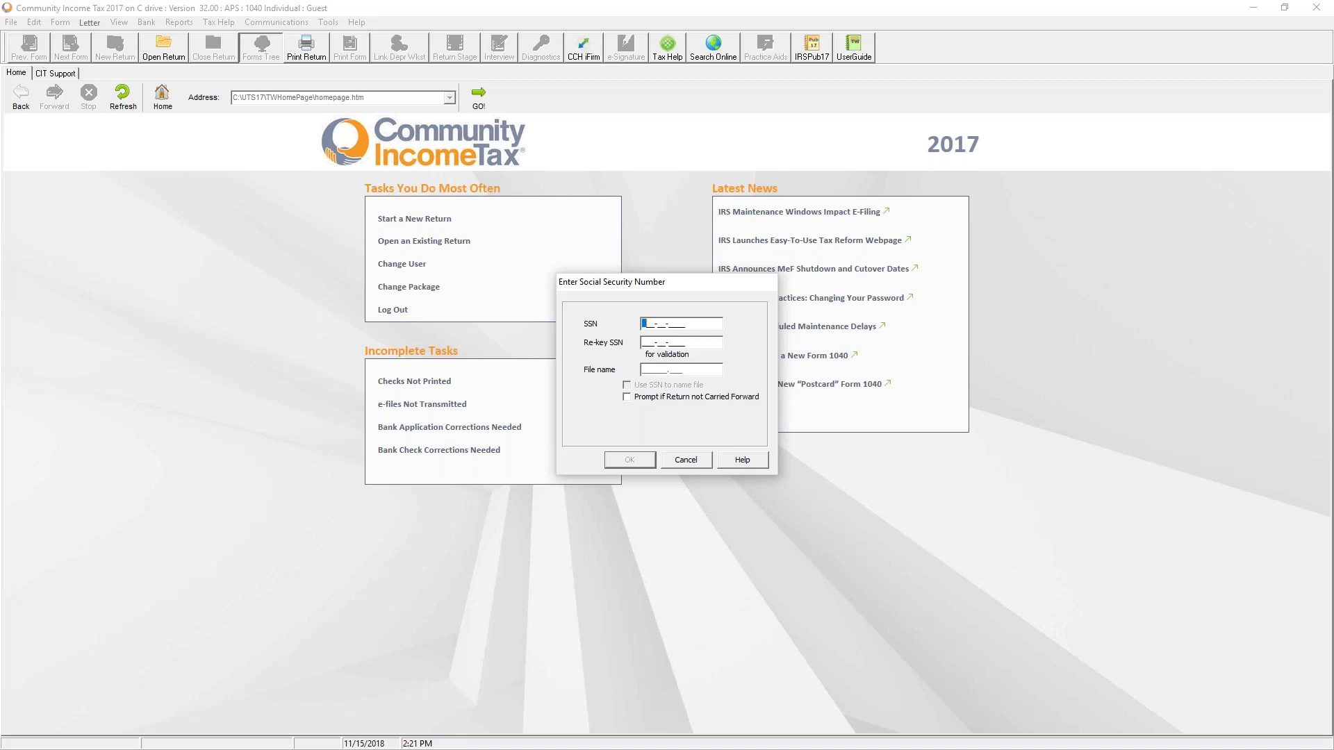
pyautogui.click(702, 464)
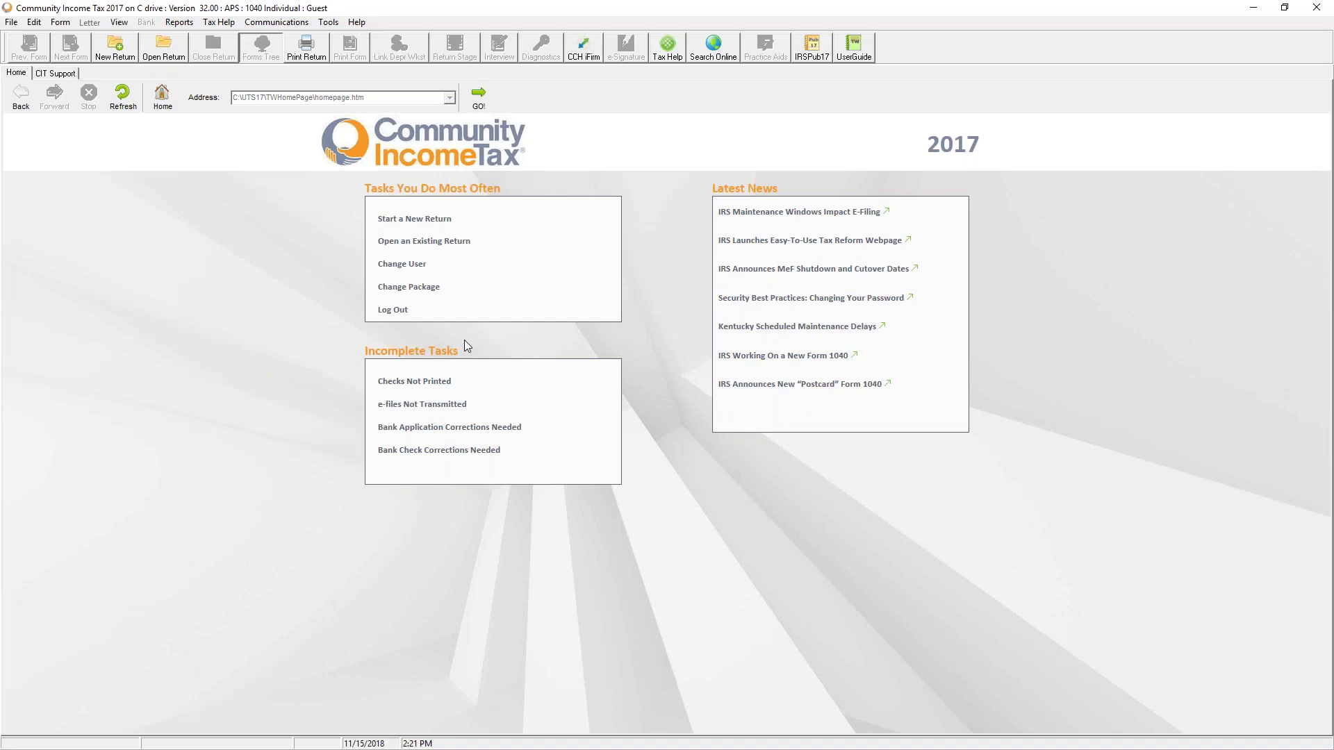
pyautogui.click(418, 289)
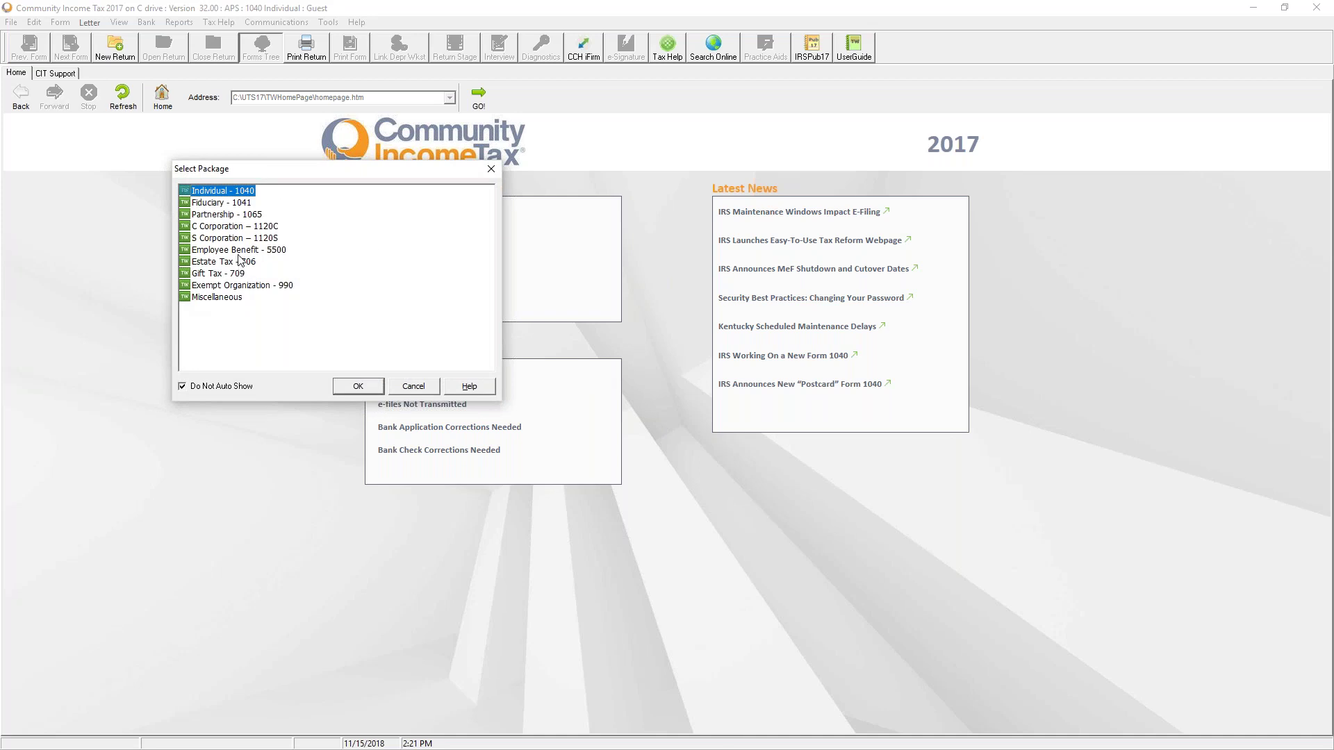
# Step: Switch to the Partnership - 1065 package and open the empty Return List
pyautogui.click(257, 215)
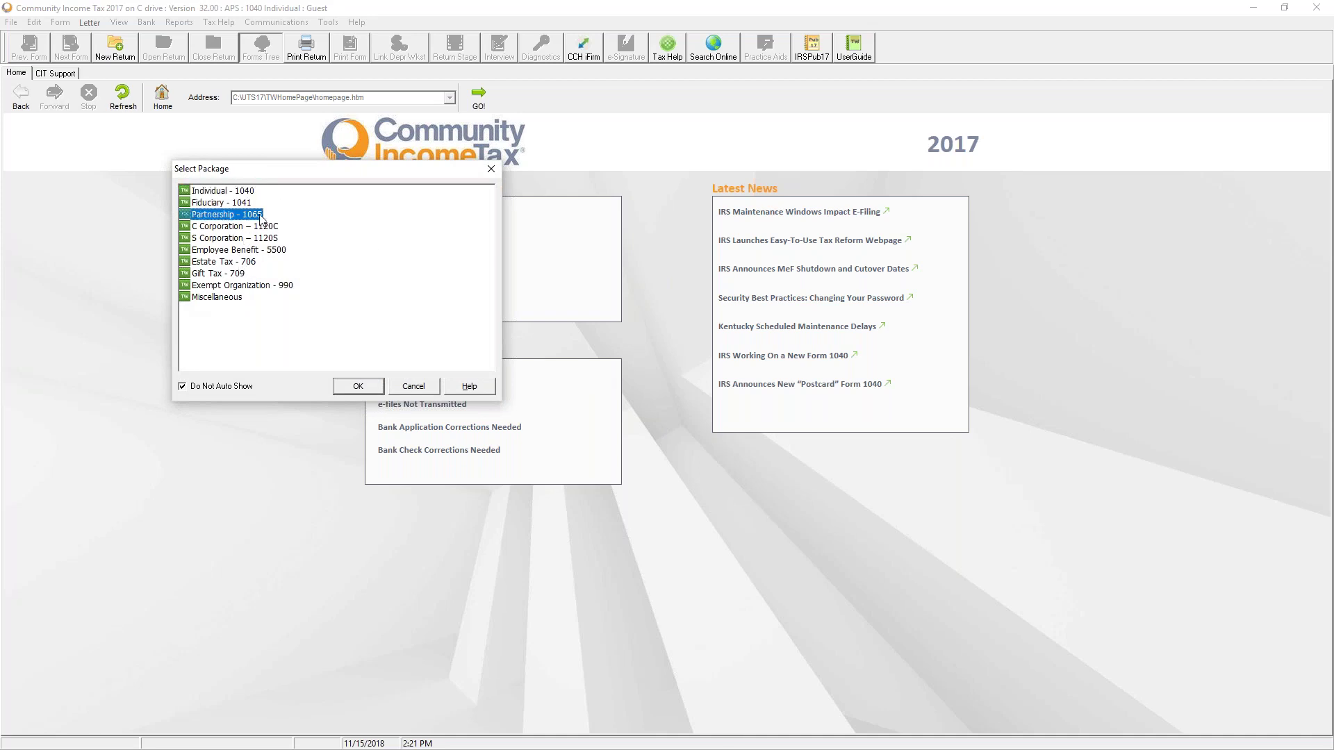
pyautogui.click(358, 387)
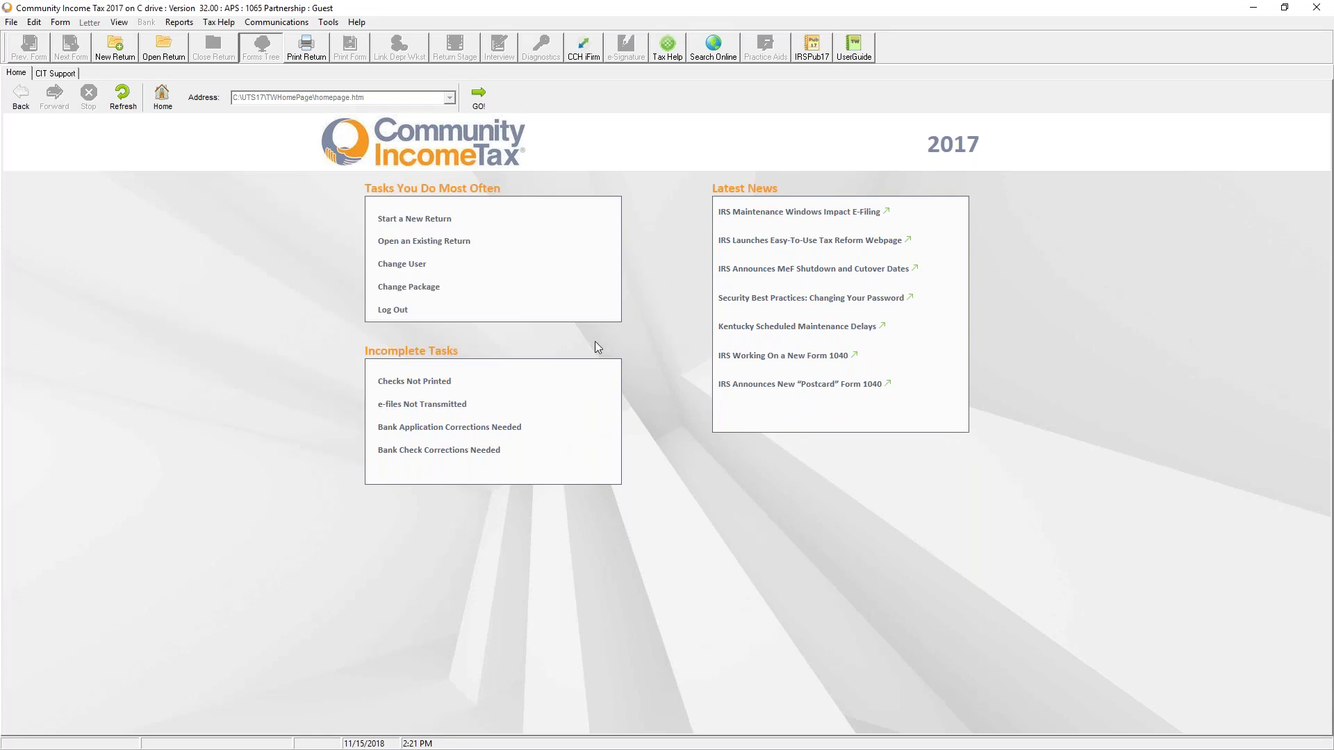
pyautogui.click(437, 244)
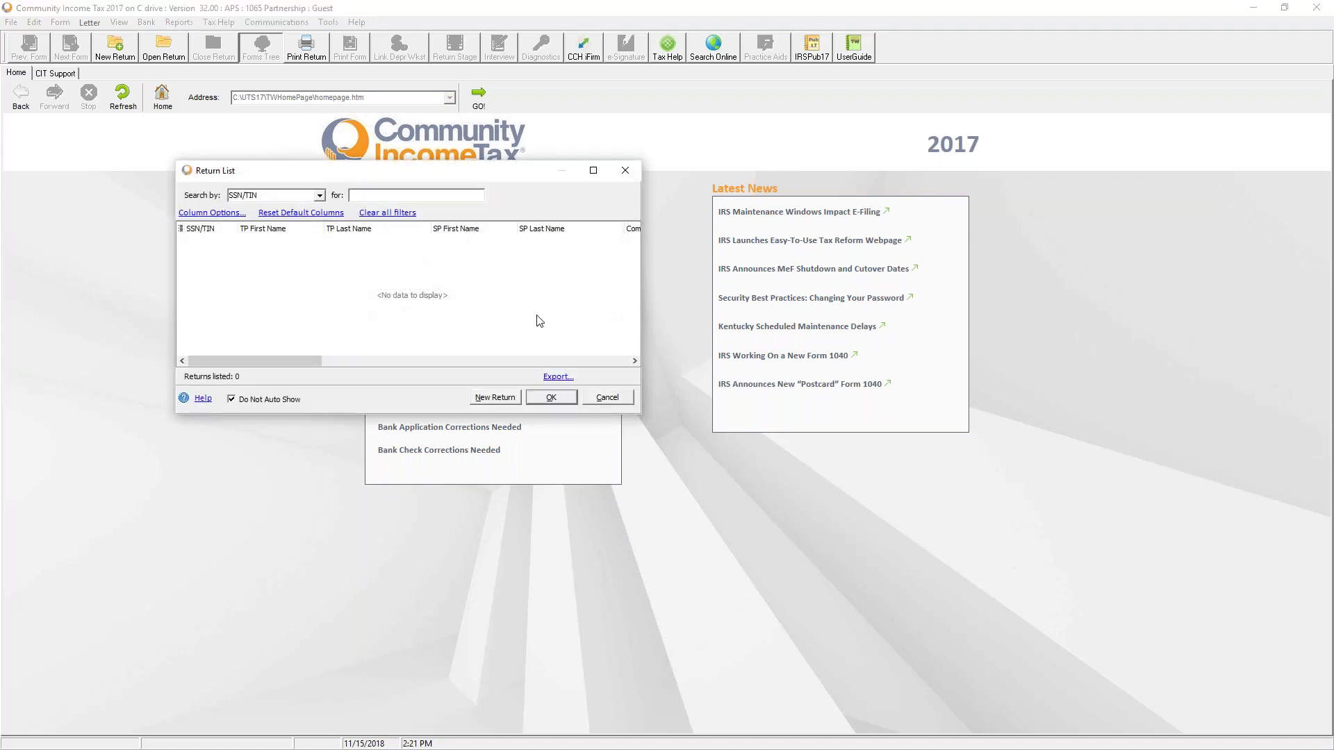
# Step: Create a new partnership return, entering and re-keying the partnership's EIN after fixing a mistyped entry
pyautogui.click(511, 397)
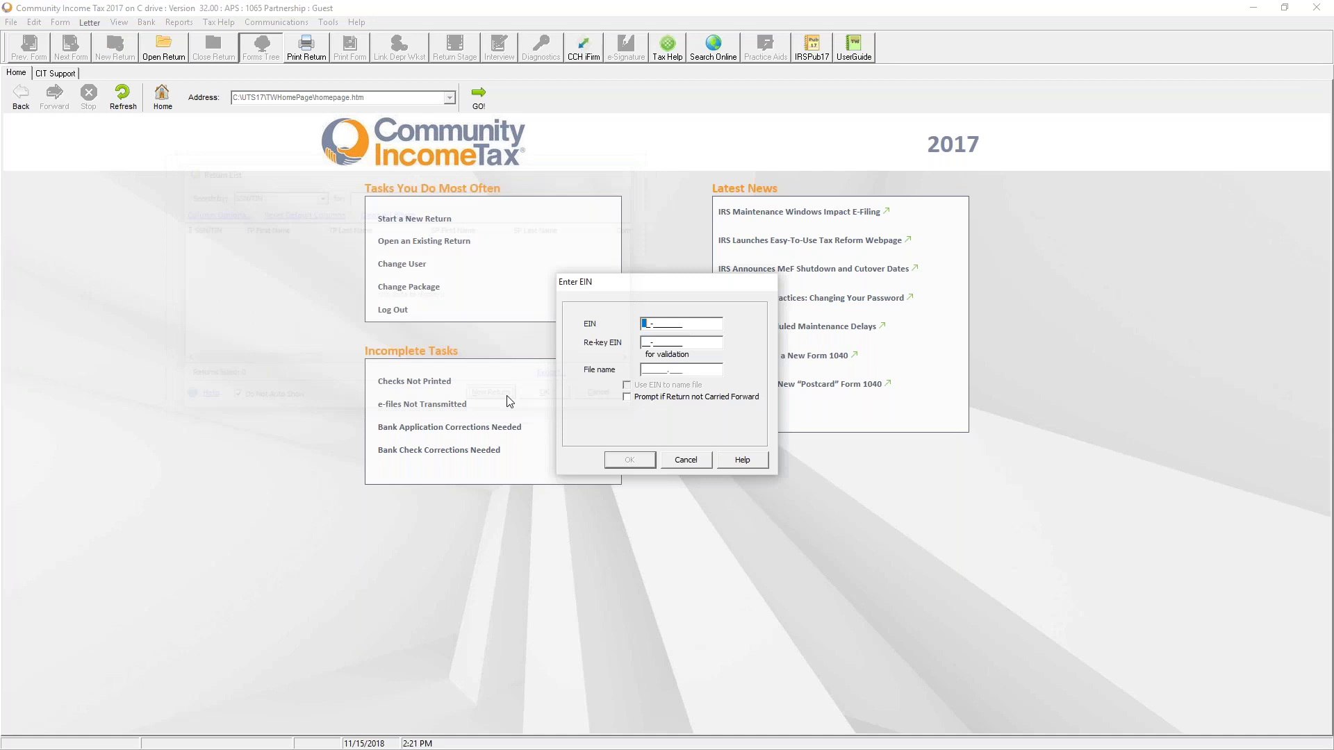
pyautogui.write('13242')
pyautogui.write('4567')
pyautogui.press('Tab')
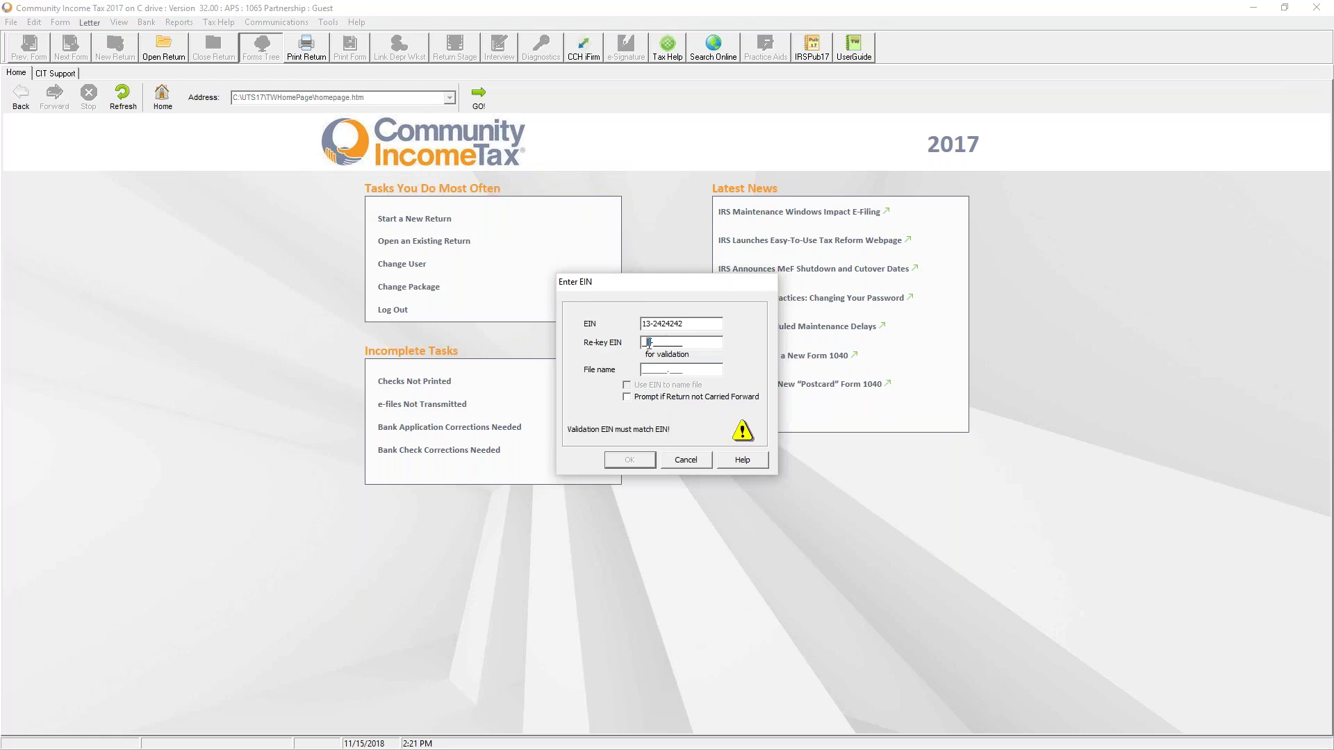
pyautogui.click(649, 342)
pyautogui.write('1-3242424')
pyautogui.press('Tab')
pyautogui.click(771, 418)
pyautogui.write('13-2424242')
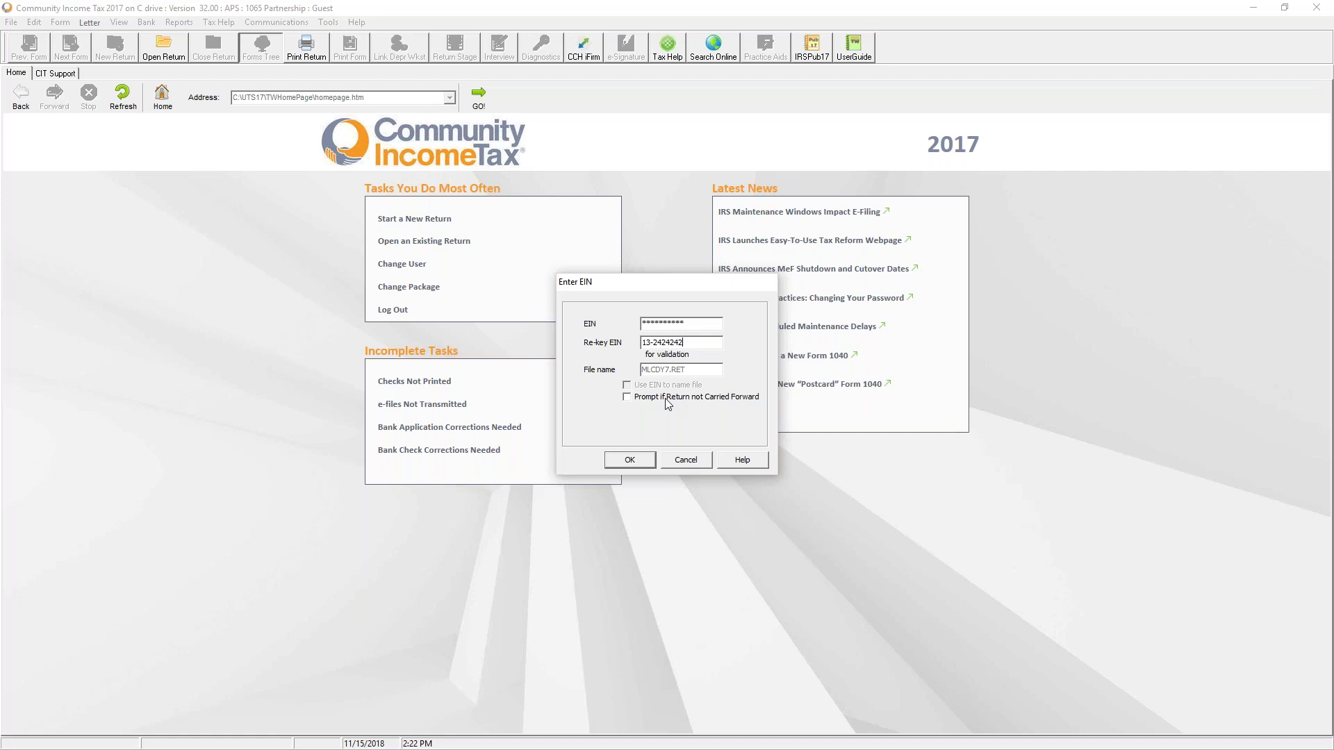
pyautogui.click(630, 459)
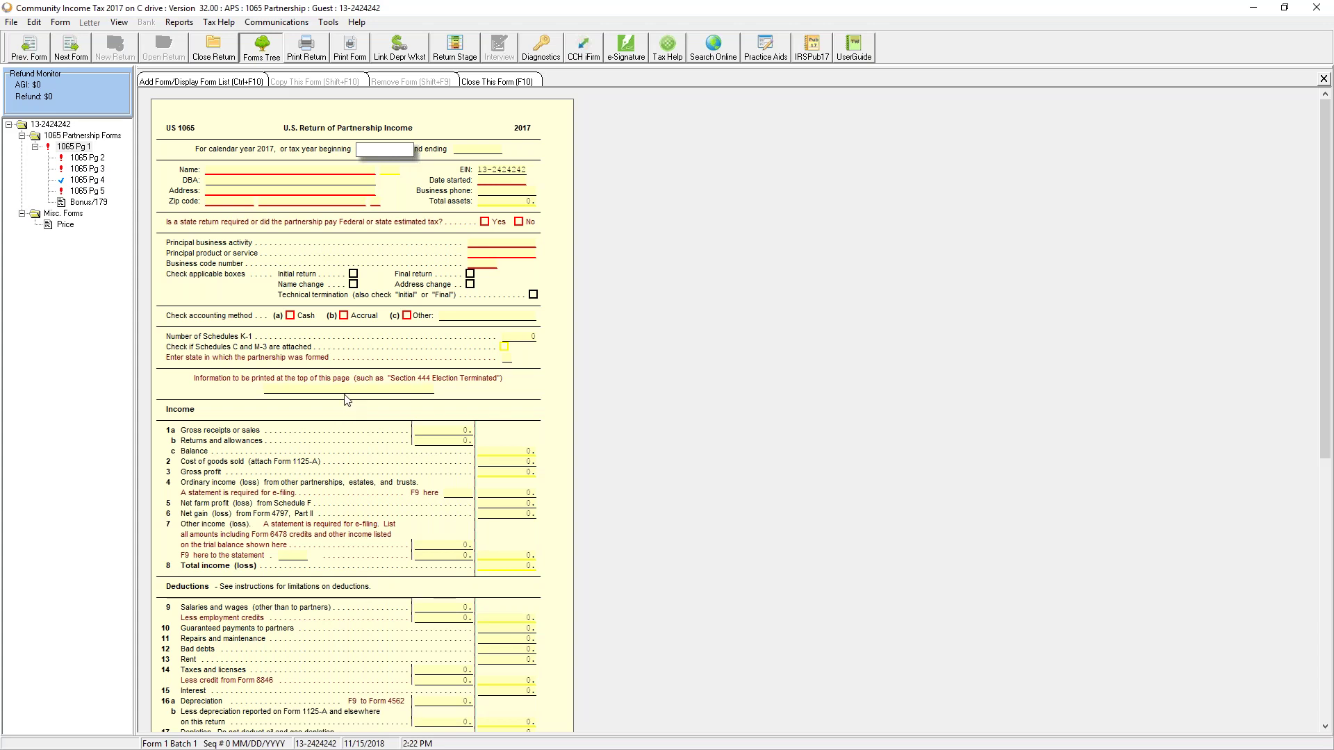
# Step: Enter partnership name ABC and start date 01/01/2016 on Form 1065 page 1
pyautogui.click(224, 171)
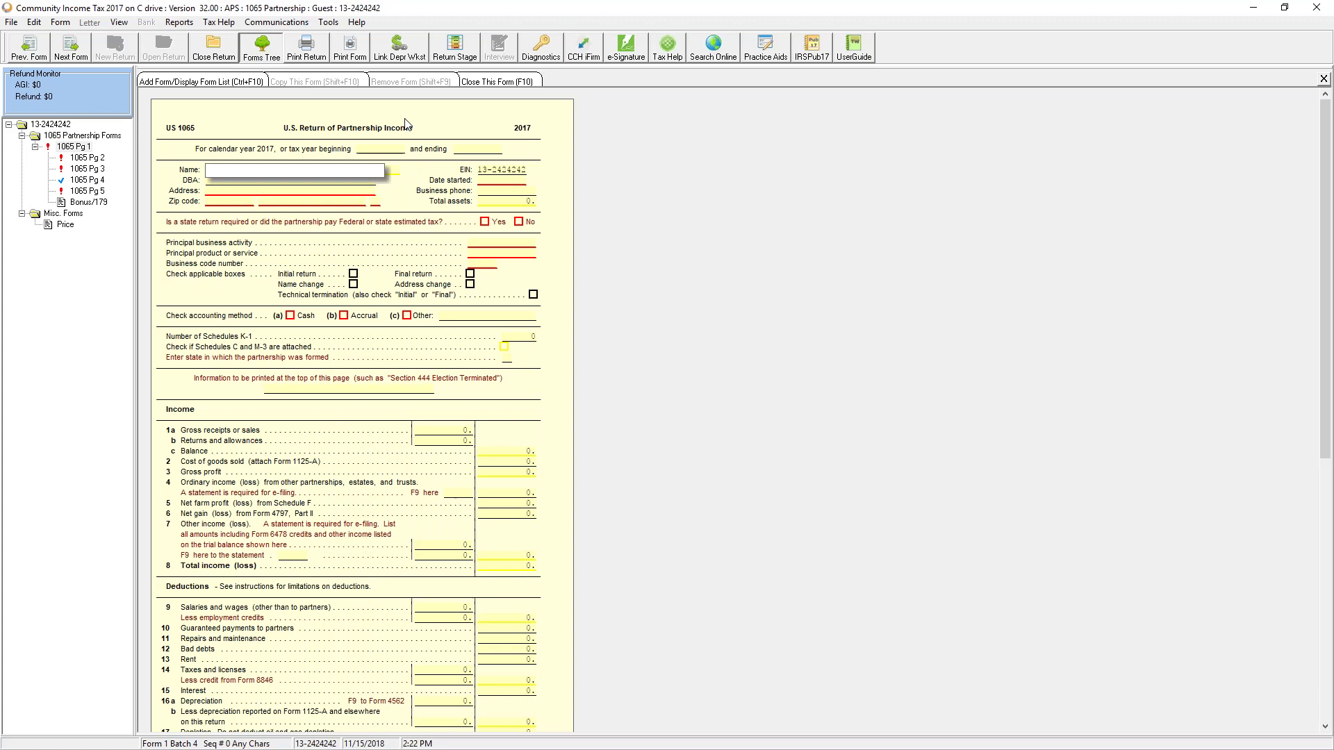
pyautogui.write('ABC')
pyautogui.press('Return')
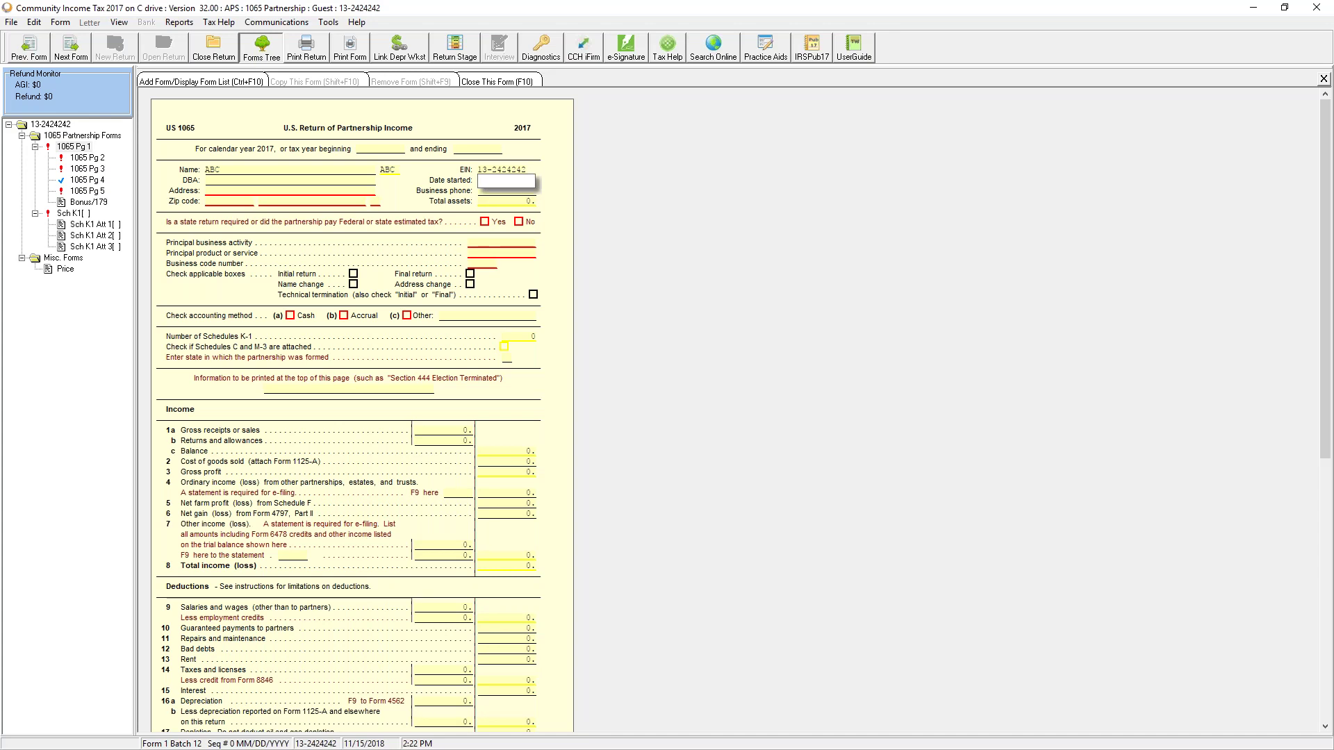
pyautogui.write('01/01/2016')
pyautogui.click(217, 182)
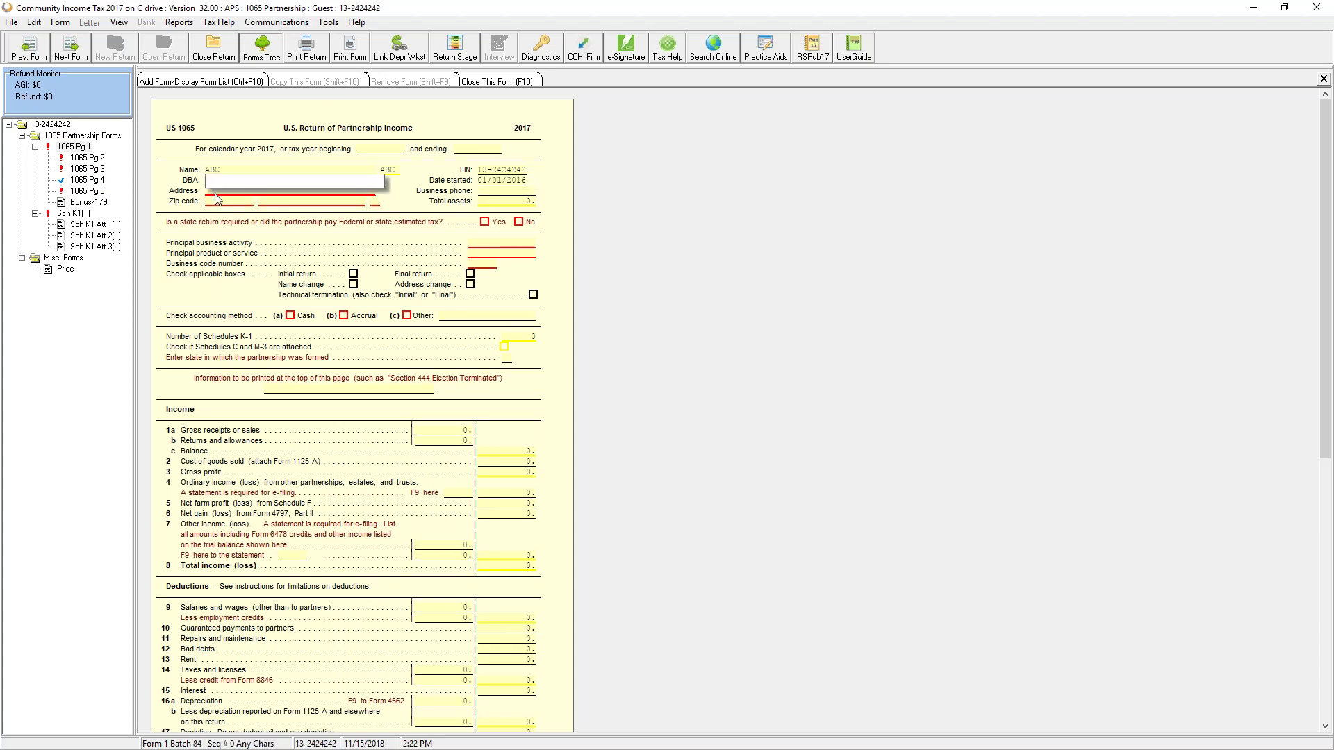
pyautogui.press('Tab')
# Step: Enter address 123 MAIN ST with zip 30144 (KENNESAW) and mark a state return required
pyautogui.write('123')
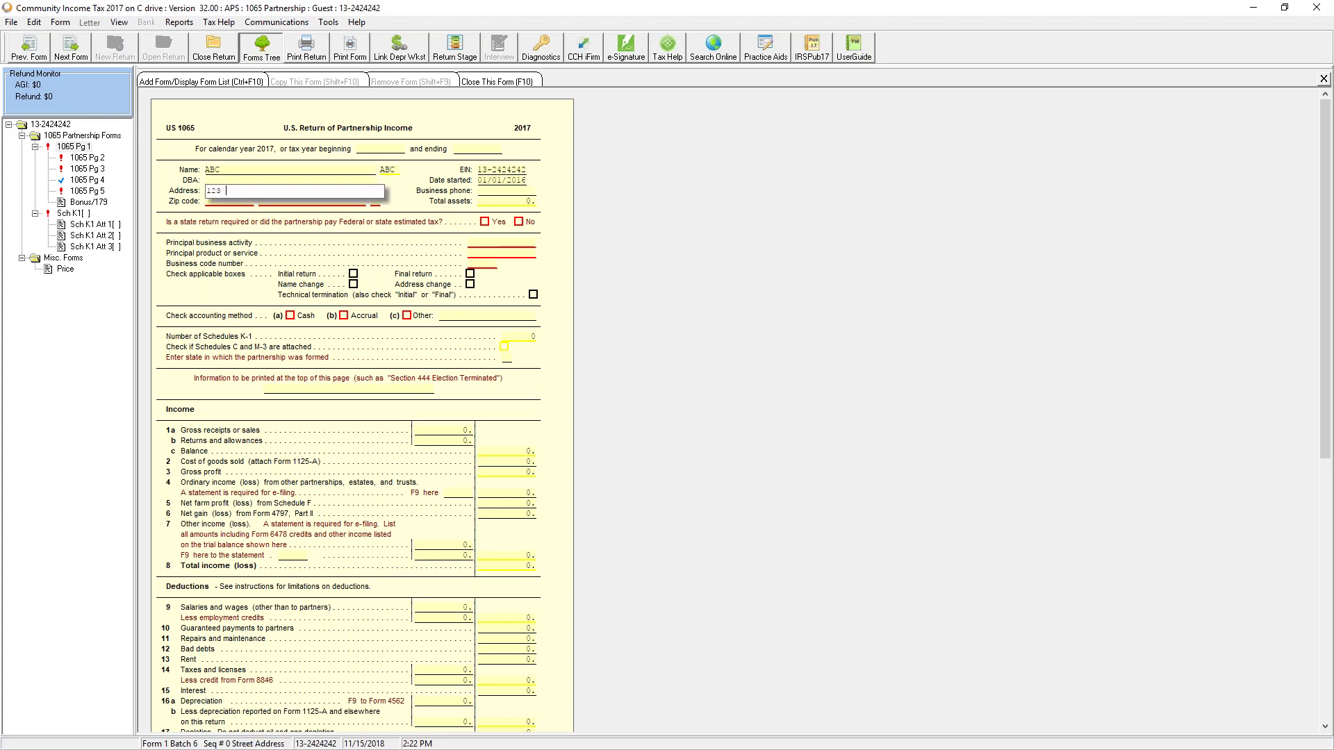
pyautogui.write(' MAIN ST')
pyautogui.press('Tab')
pyautogui.press('Tab')
pyautogui.write('30144')
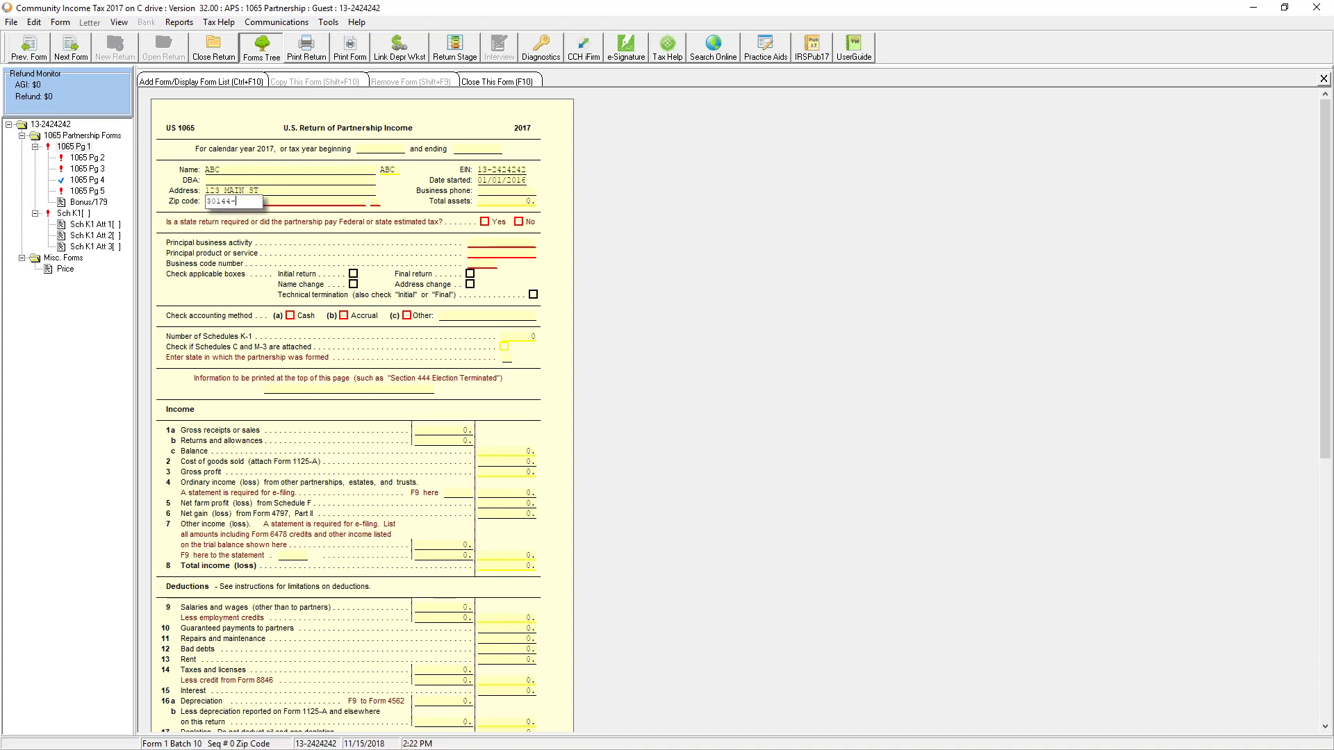
pyautogui.press('Tab')
pyautogui.press('Tab')
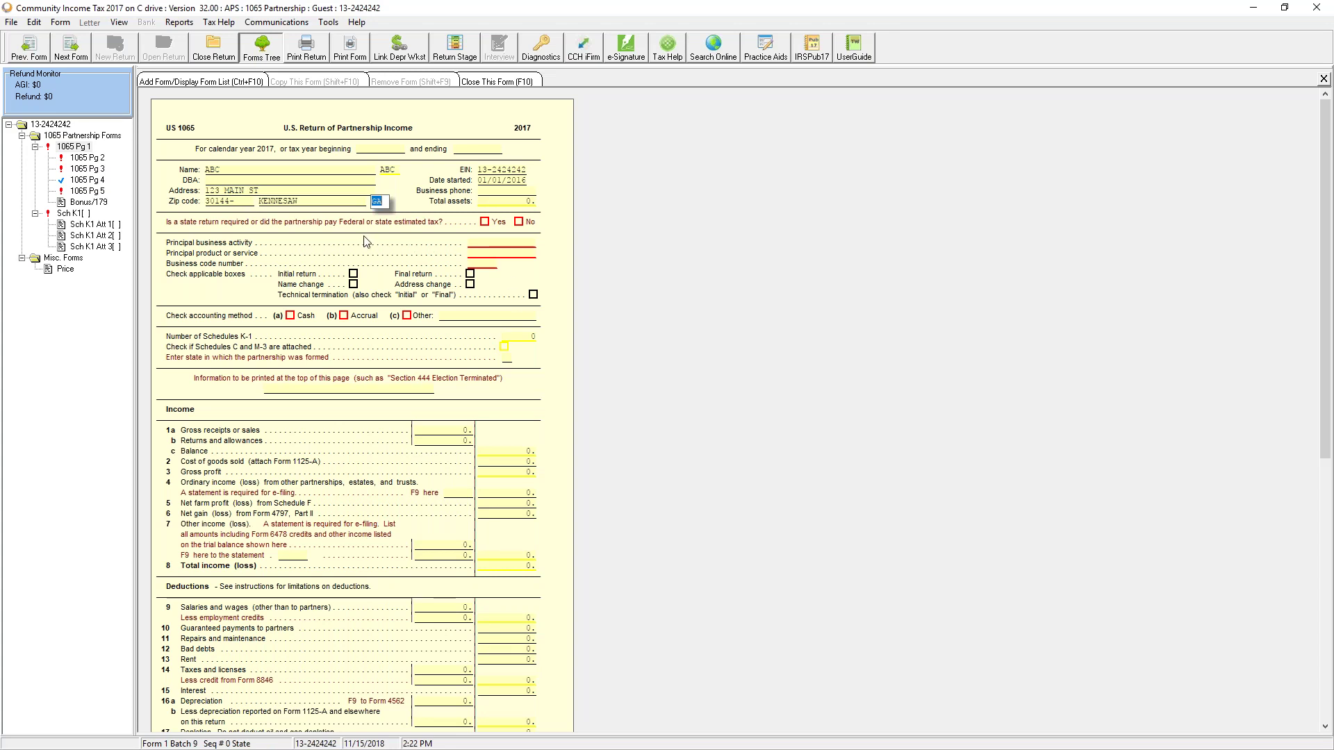
pyautogui.click(485, 221)
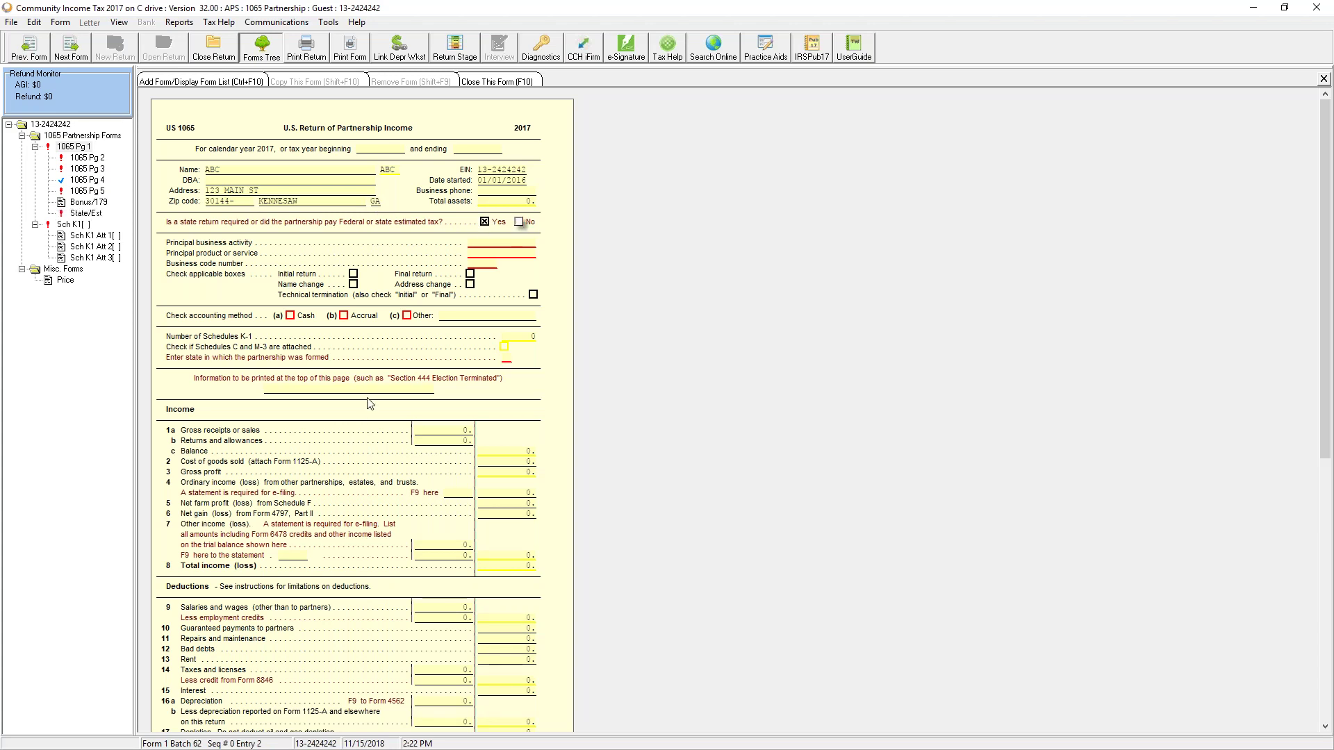
pyautogui.click(84, 215)
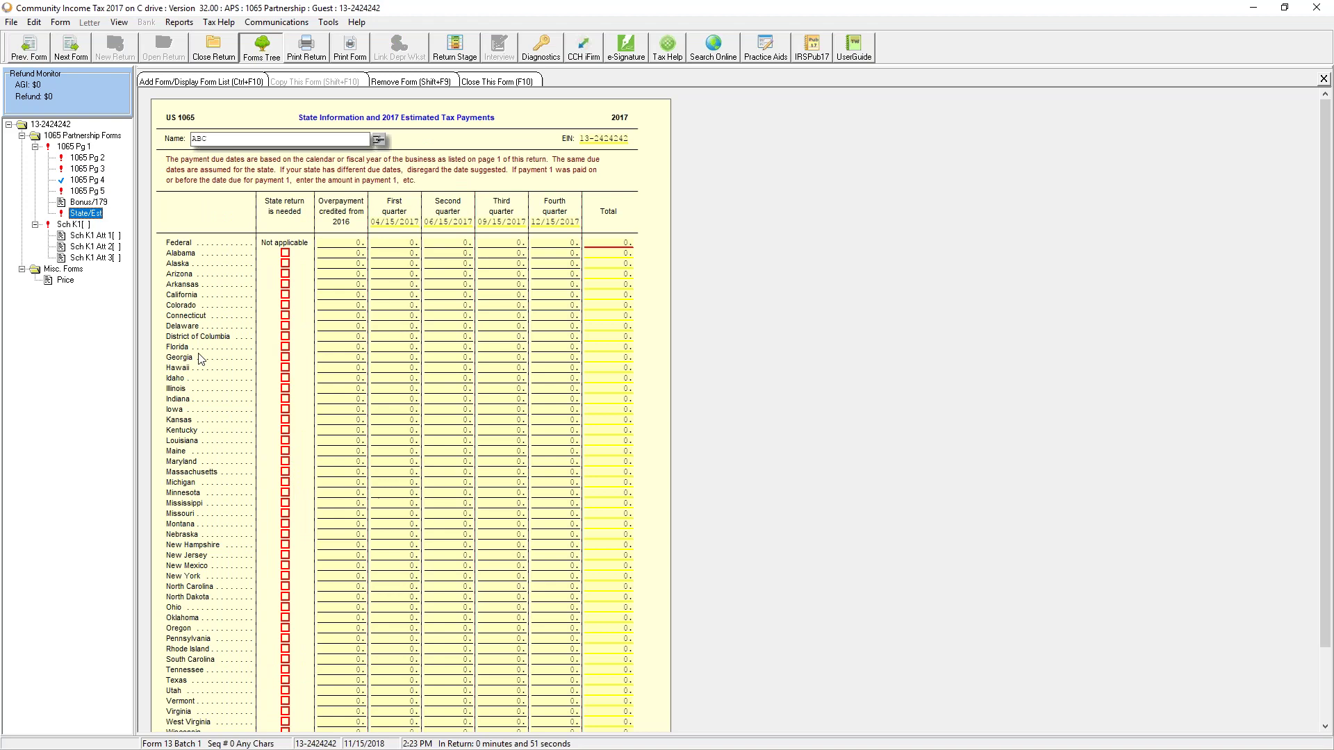
# Step: Mark Georgia's state return as needed, decline buying the Georgia module, and return to 1065 page 1
pyautogui.click(285, 357)
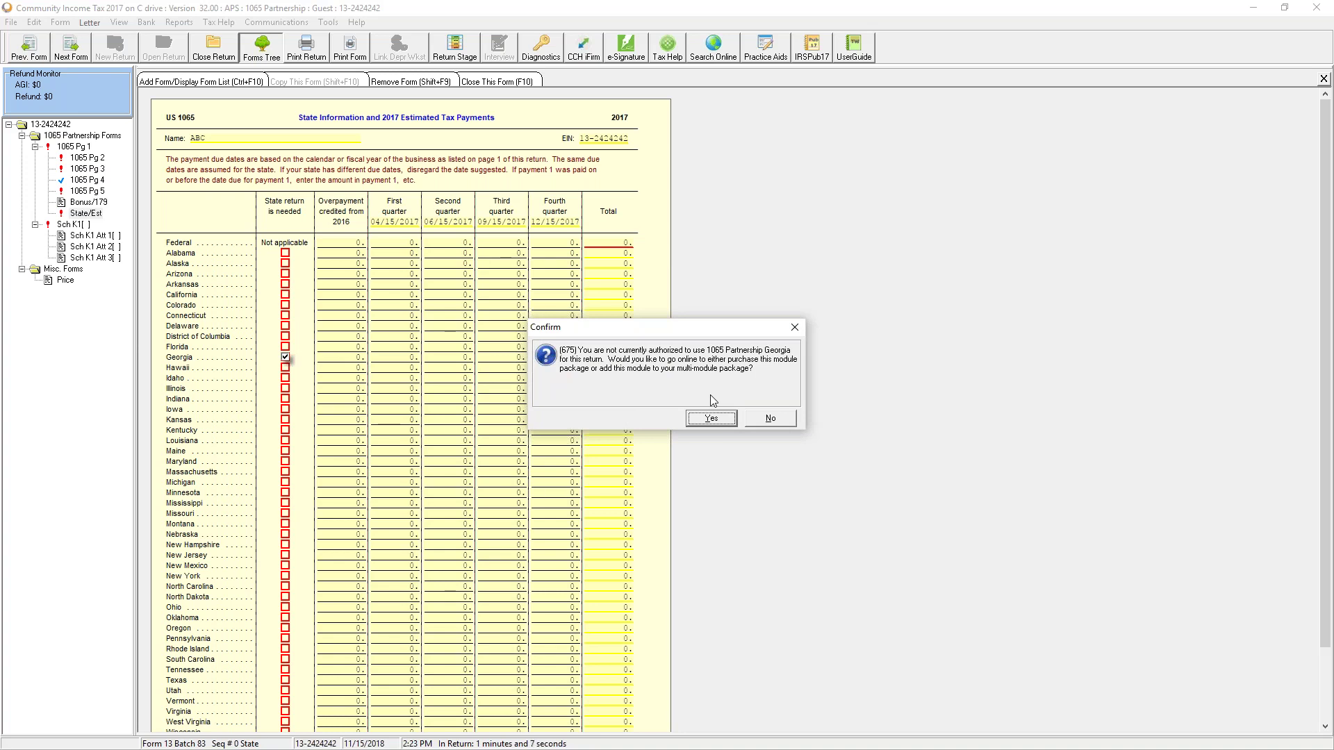
pyautogui.click(779, 417)
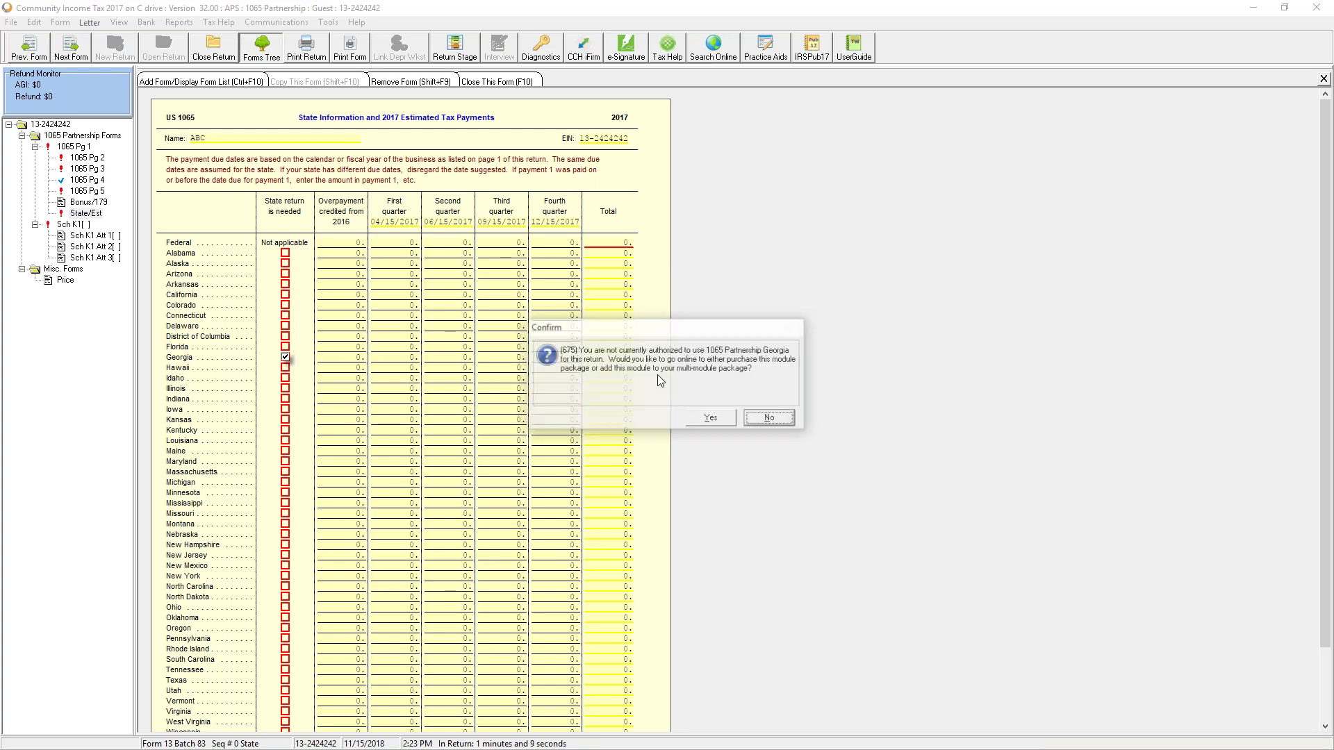
pyautogui.click(770, 419)
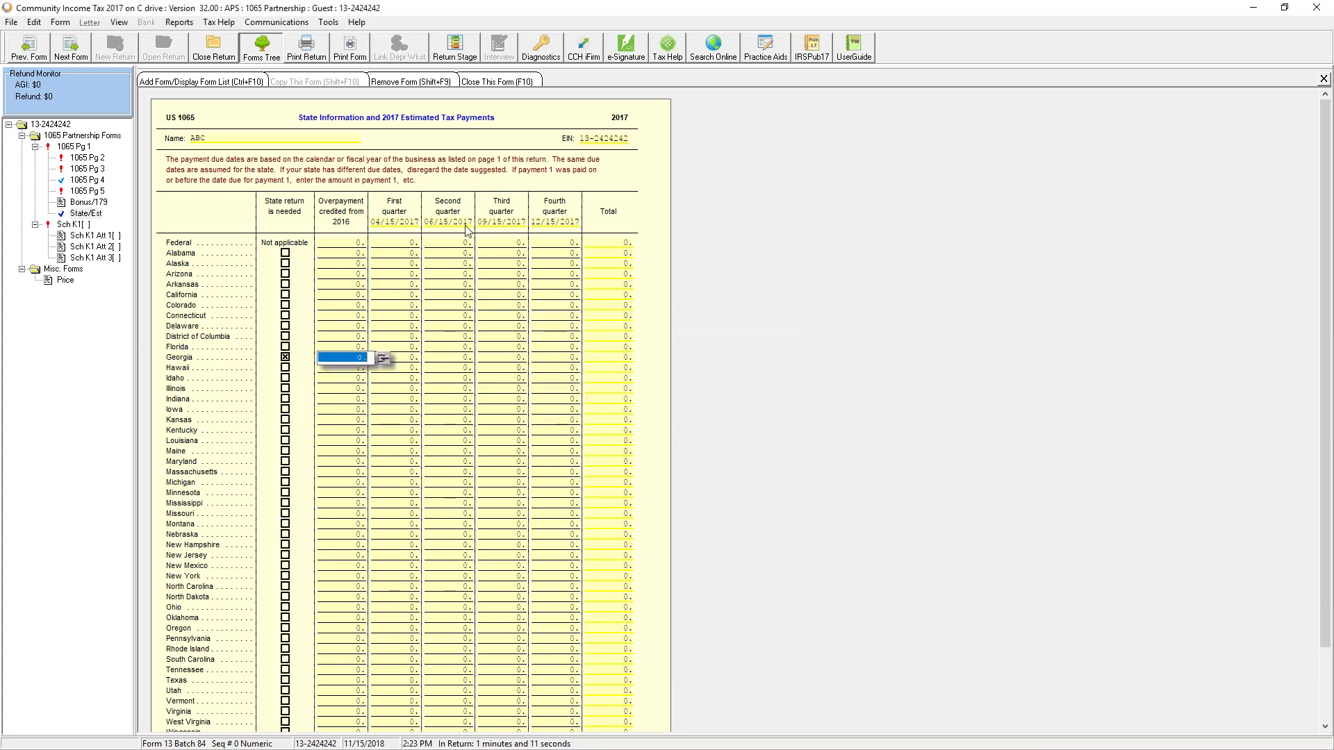
pyautogui.click(74, 146)
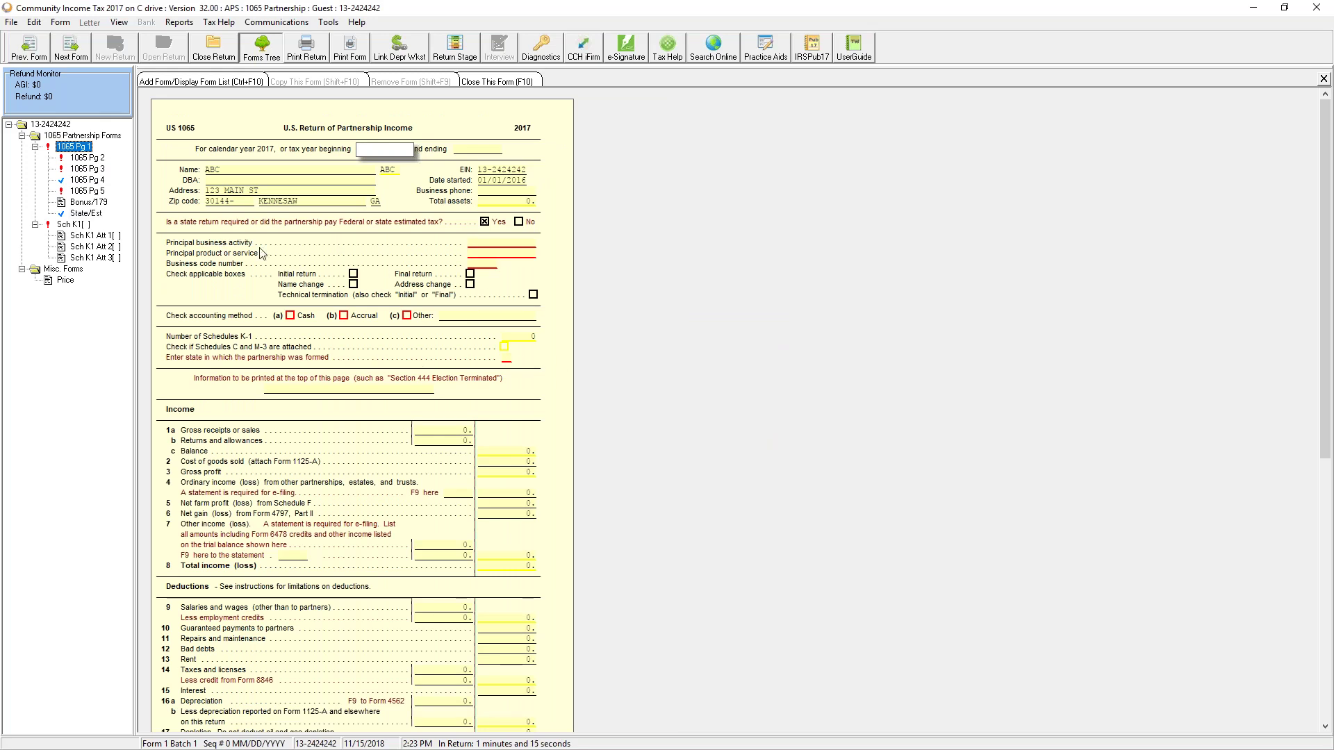
# Step: Enter cash method, state formed GA, activity OTHER, product code 12548 and business code 12360
pyautogui.click(291, 316)
pyautogui.click(506, 360)
pyautogui.write('GA')
pyautogui.press('Return')
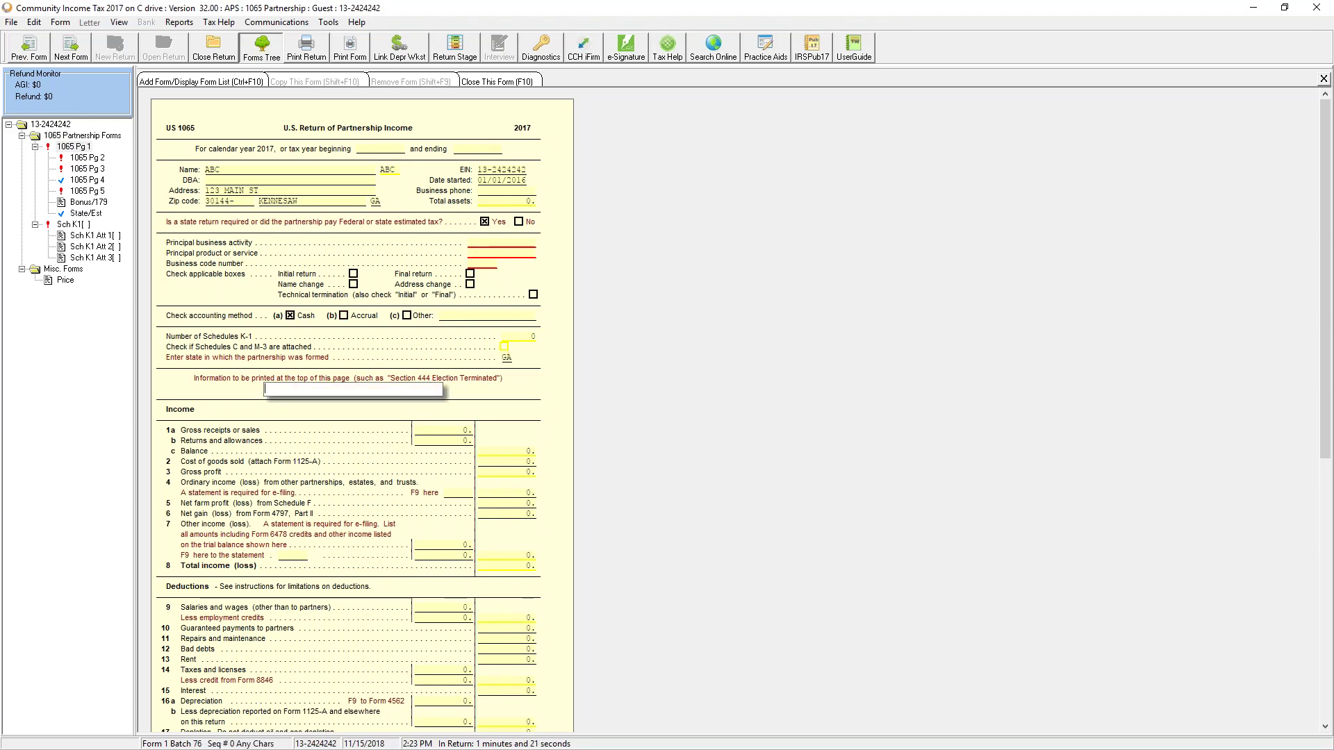
pyautogui.click(483, 245)
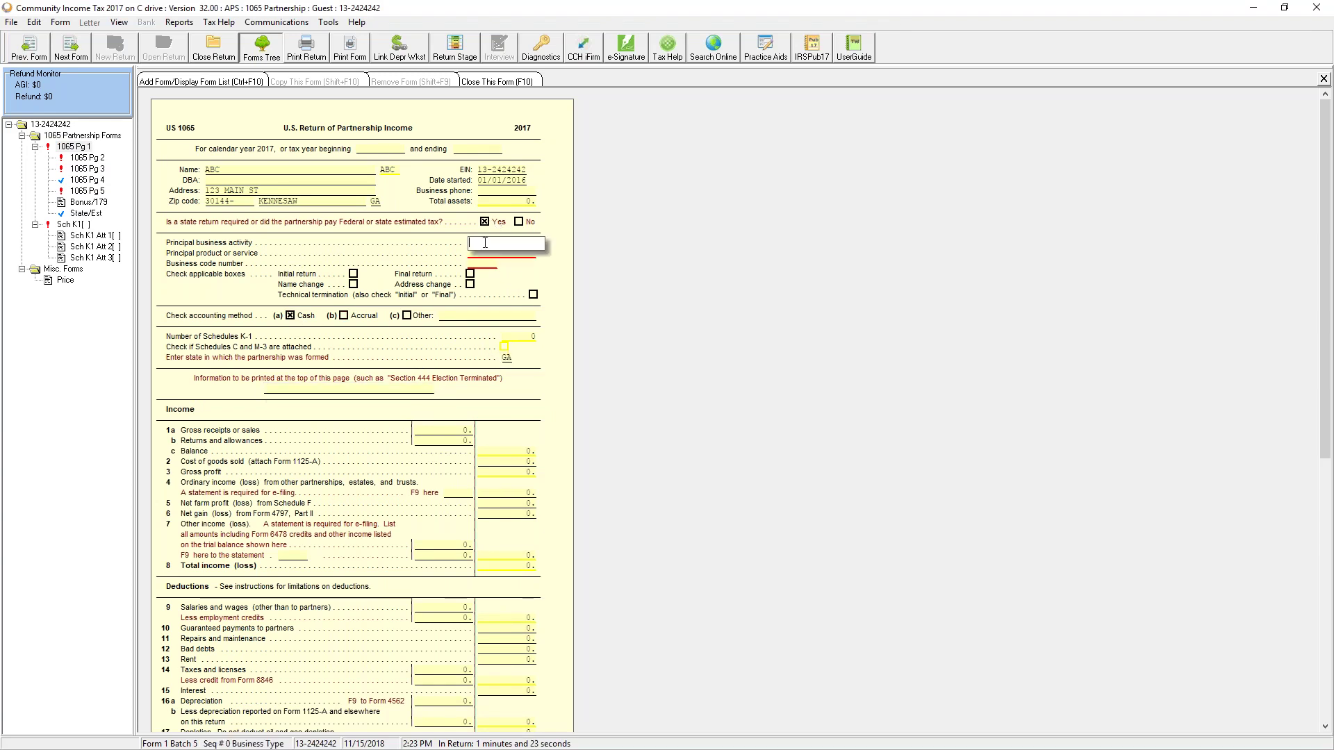
pyautogui.write('OTHER')
pyautogui.press('Return')
pyautogui.write('1')
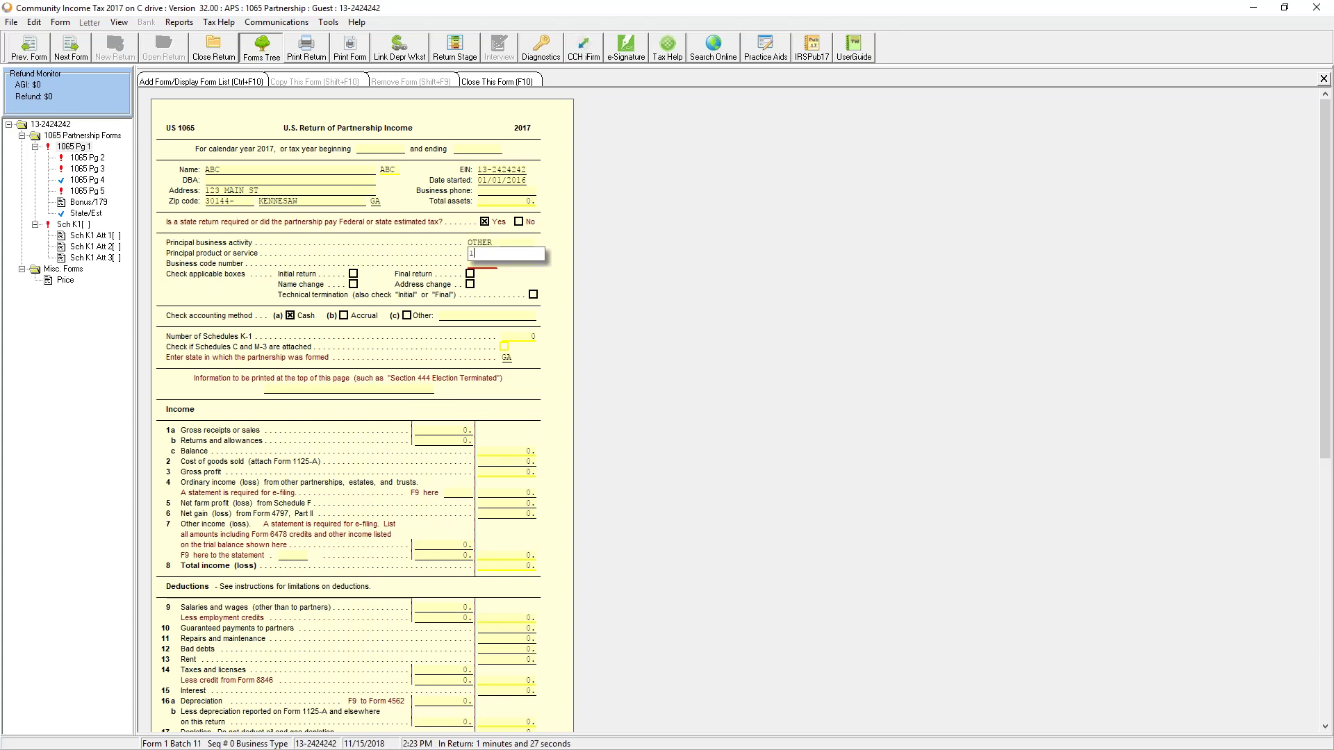
pyautogui.write('2548')
pyautogui.press('Return')
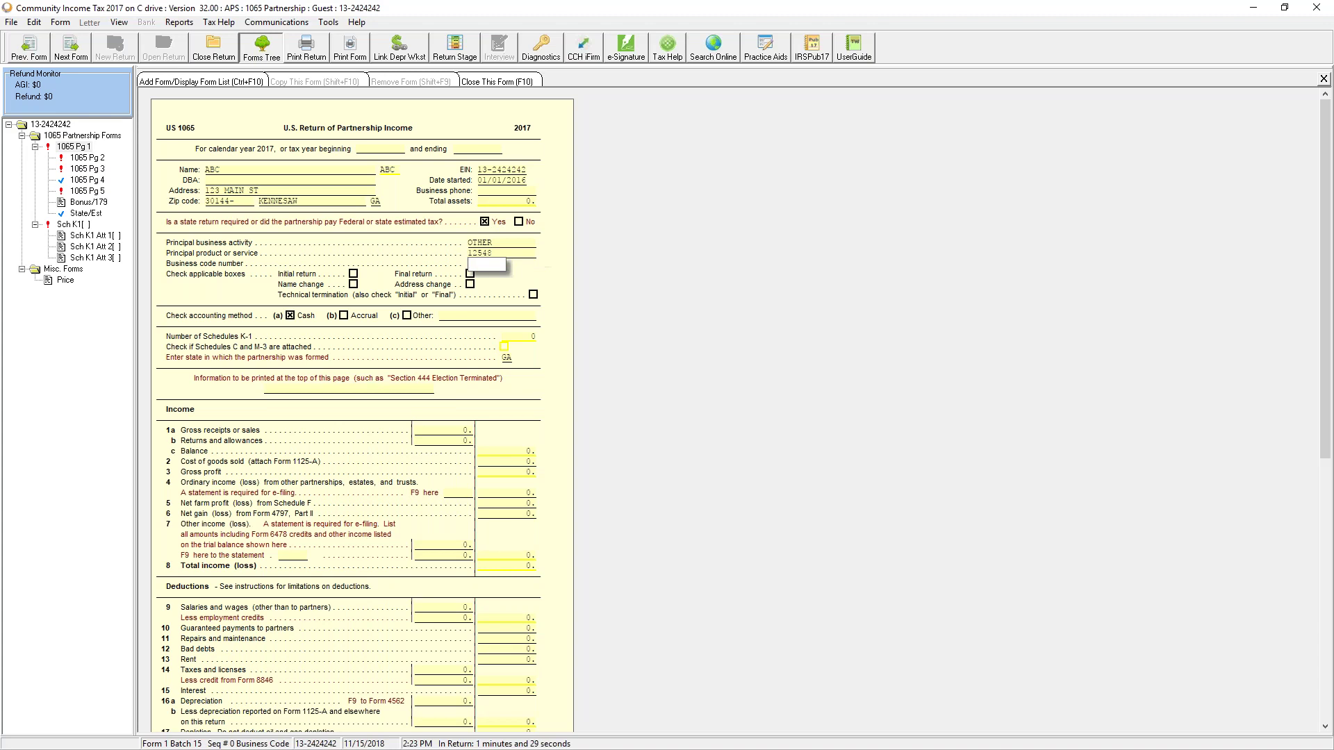
pyautogui.write('12360')
pyautogui.press('Return')
# Step: Elect to e-file the return, with the income tax return filed using PINs
pyautogui.scroll(-4, 506, 472)
pyautogui.scroll(-3, 506, 478)
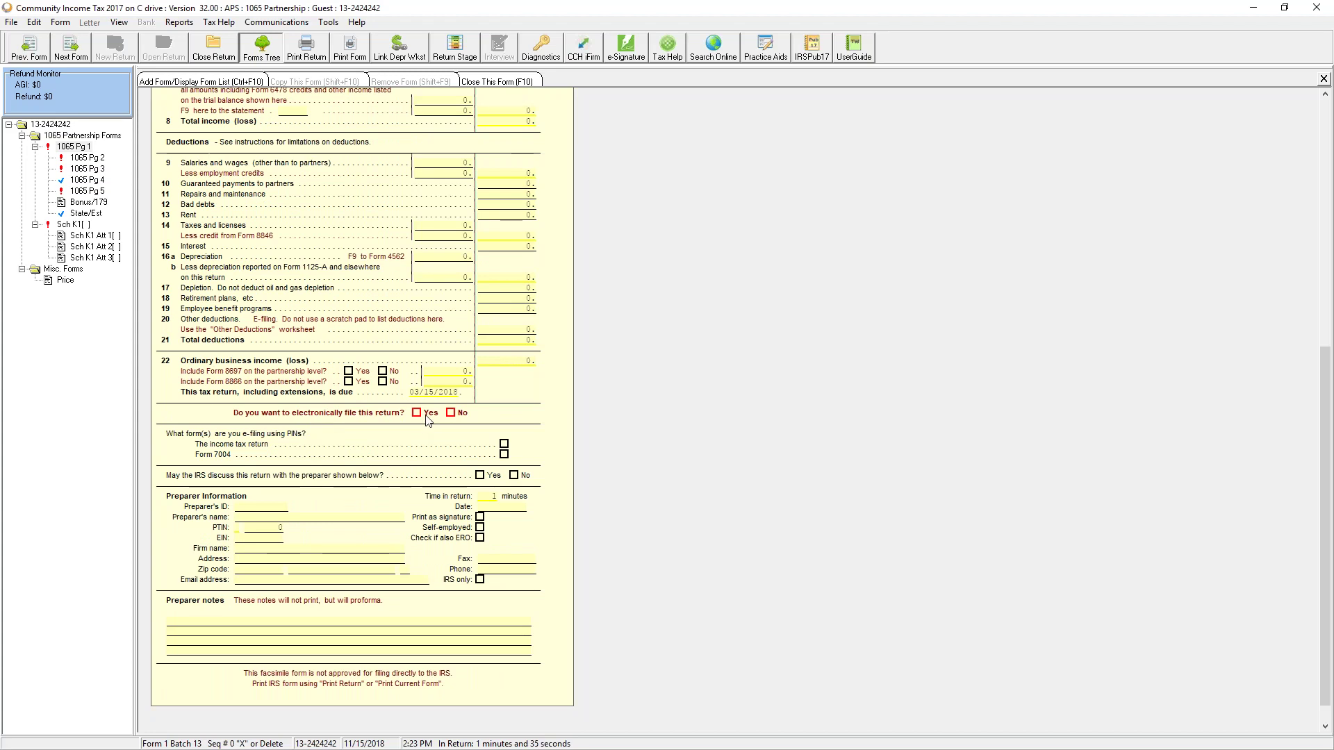
pyautogui.click(416, 412)
pyautogui.click(81, 159)
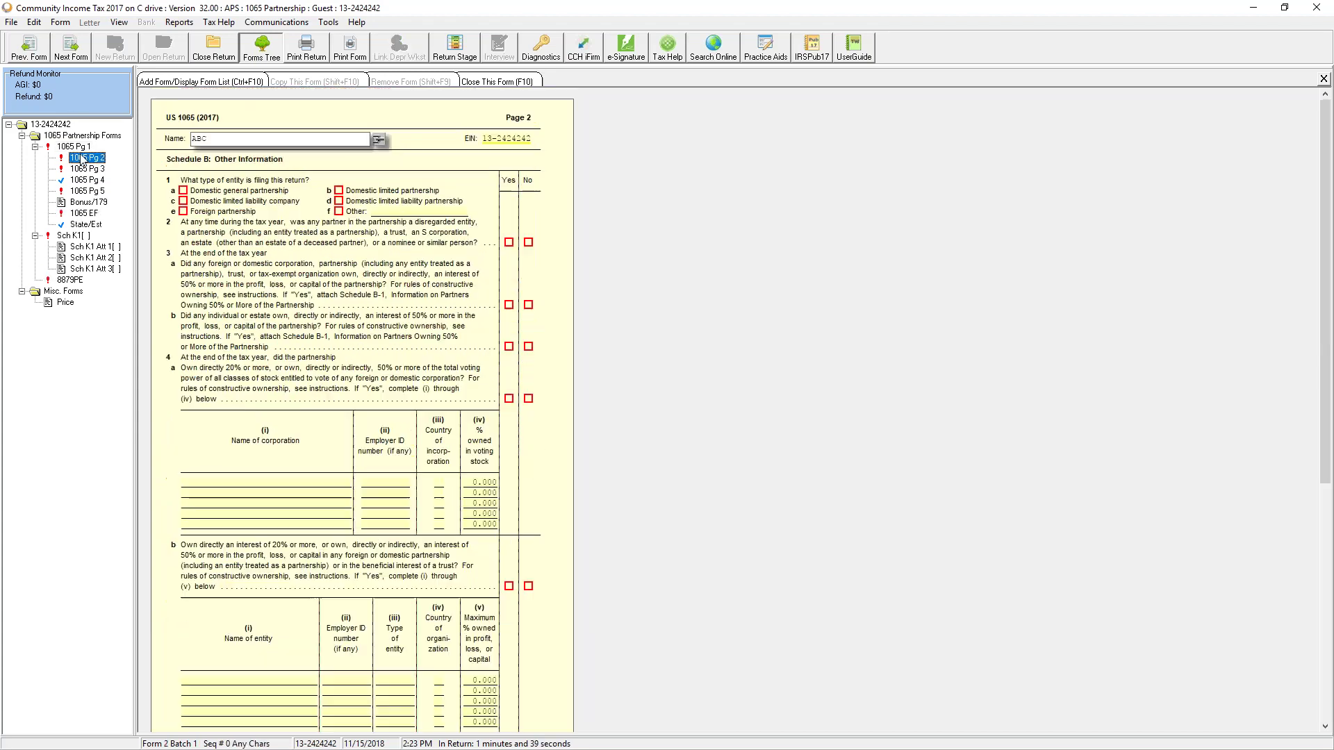
pyautogui.click(76, 147)
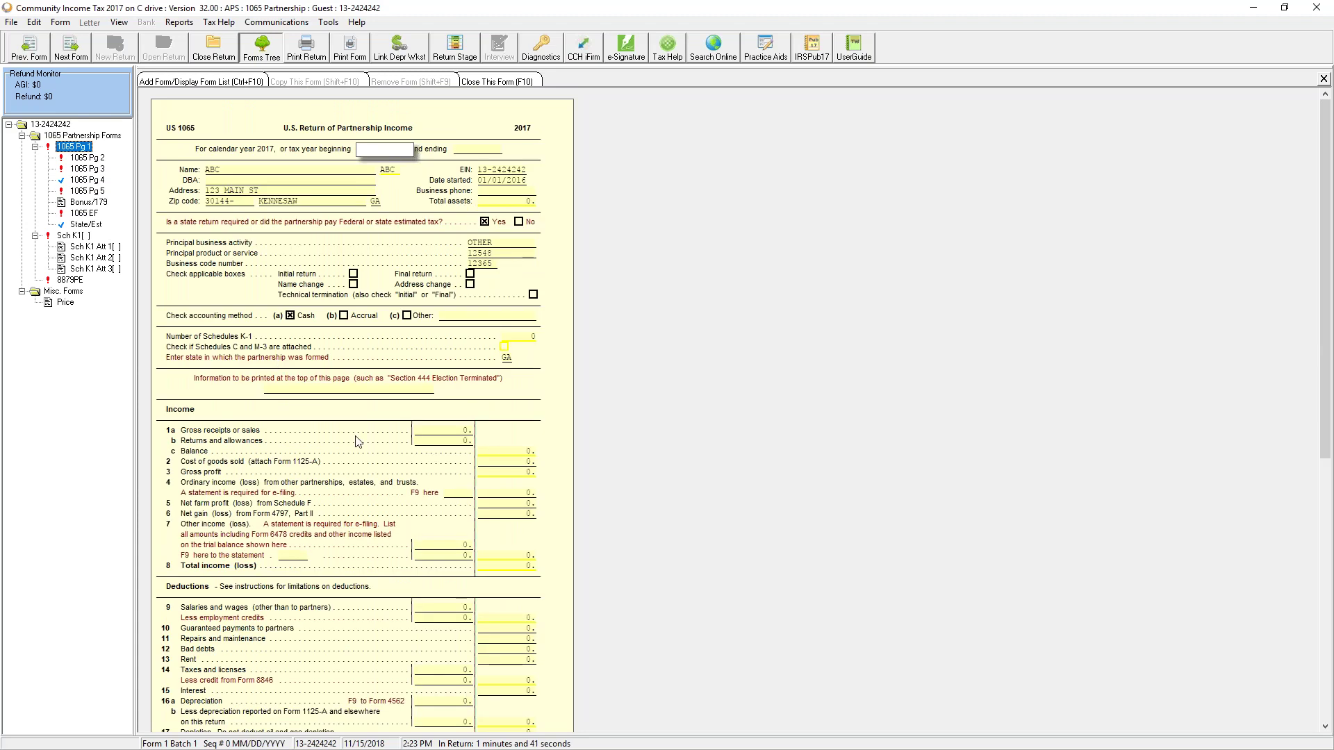
pyautogui.scroll(-10, 358, 441)
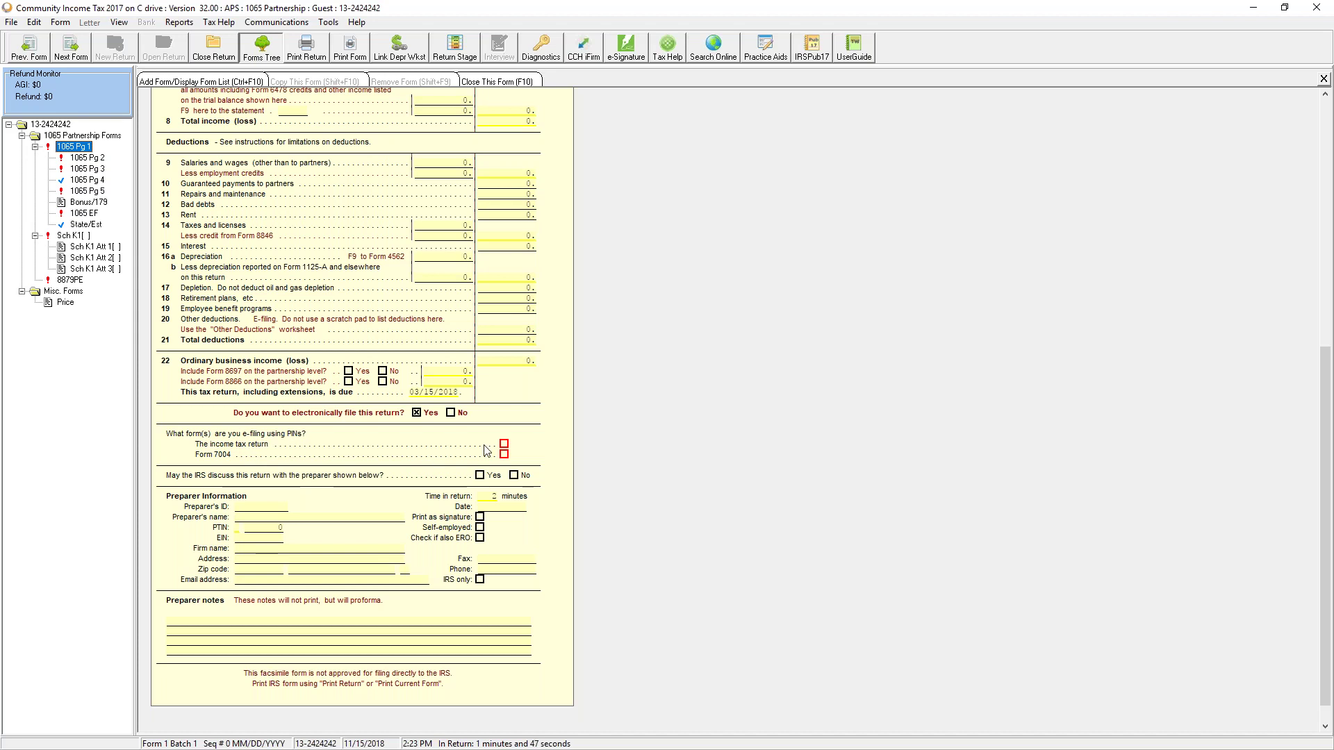
pyautogui.scroll(15, 509, 448)
pyautogui.scroll(-14, 511, 431)
pyautogui.click(505, 418)
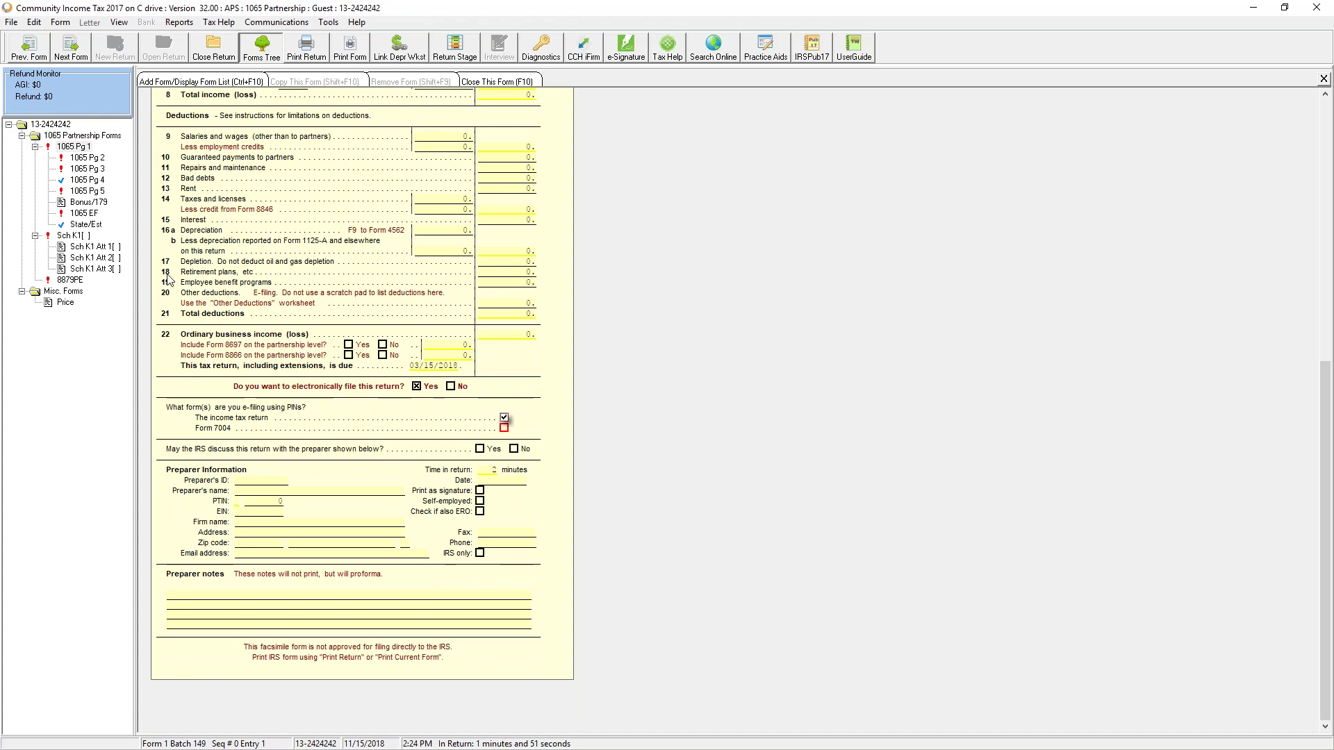
pyautogui.click(87, 158)
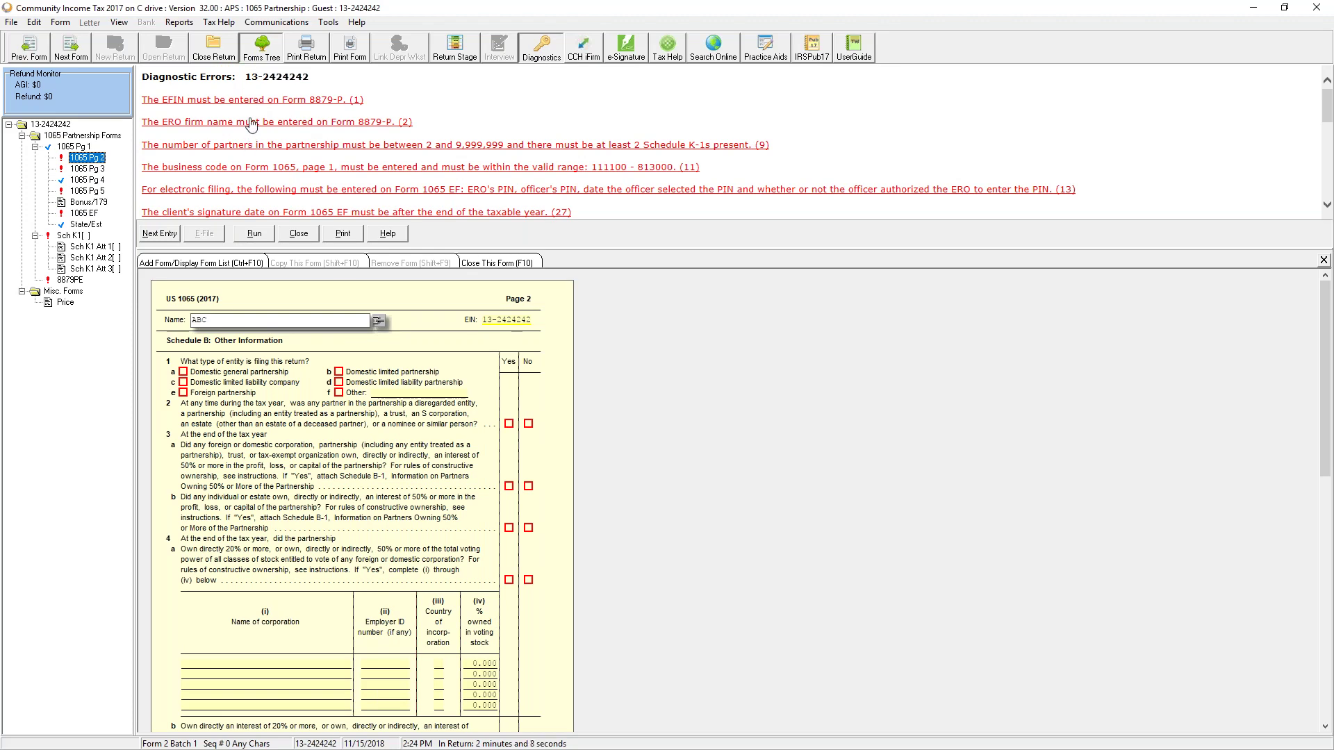
# Step: Close the diagnostic errors list and look over Form 1065 page 1
pyautogui.click(298, 233)
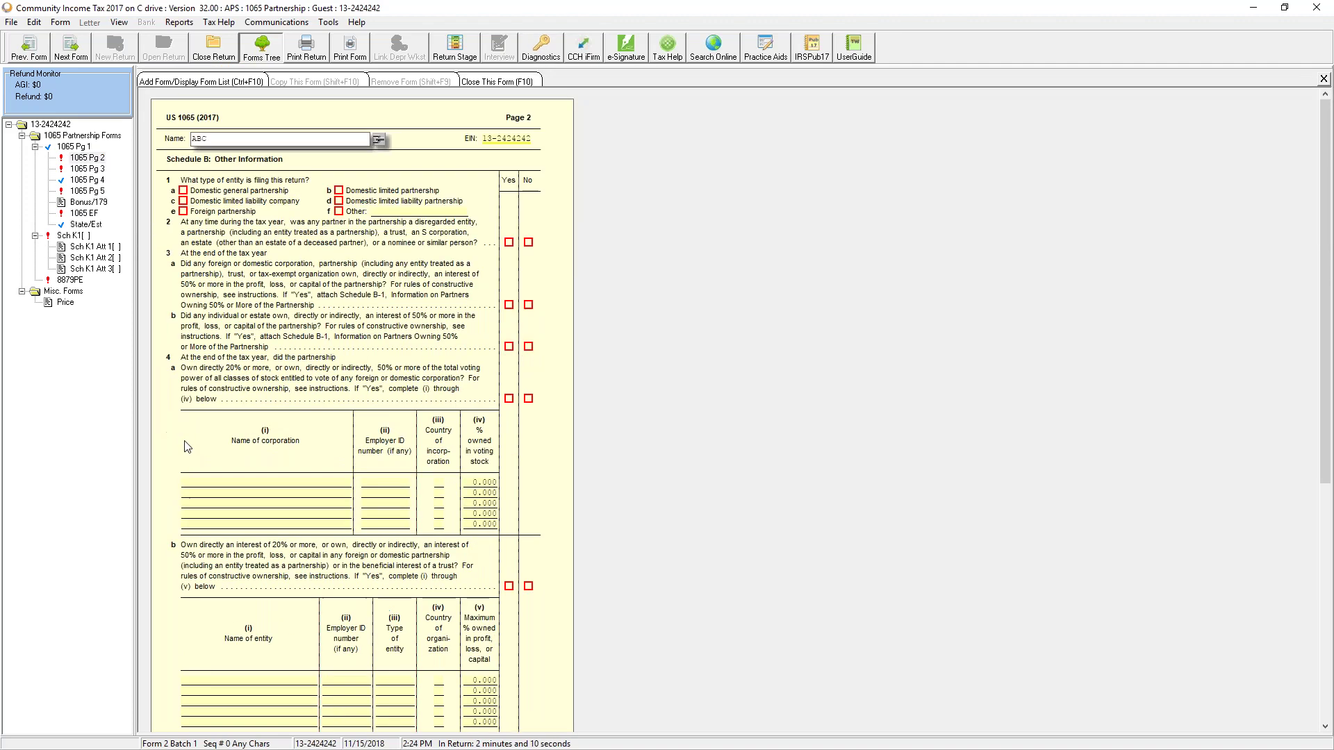
pyautogui.scroll(-5, 403, 444)
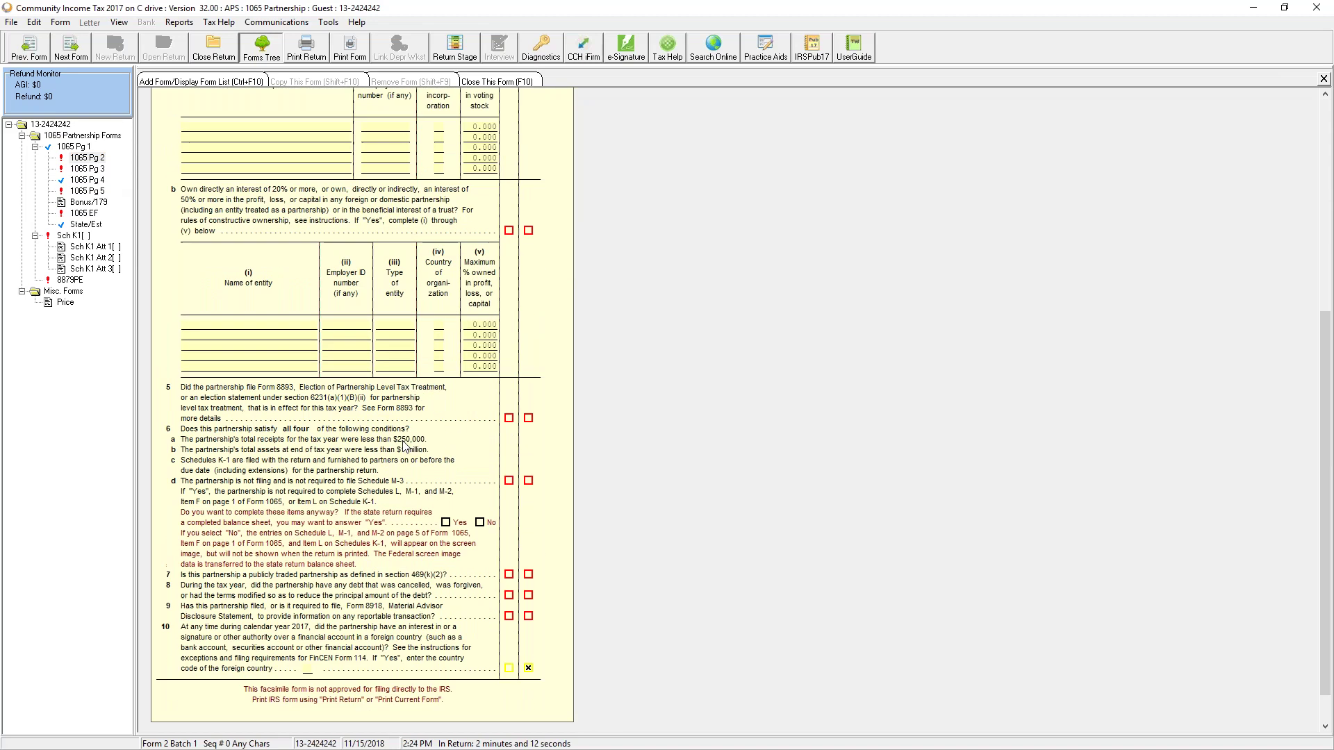
pyautogui.scroll(-1, 405, 445)
pyautogui.scroll(8, 330, 264)
pyautogui.scroll(-4, 439, 366)
pyautogui.scroll(3, 361, 363)
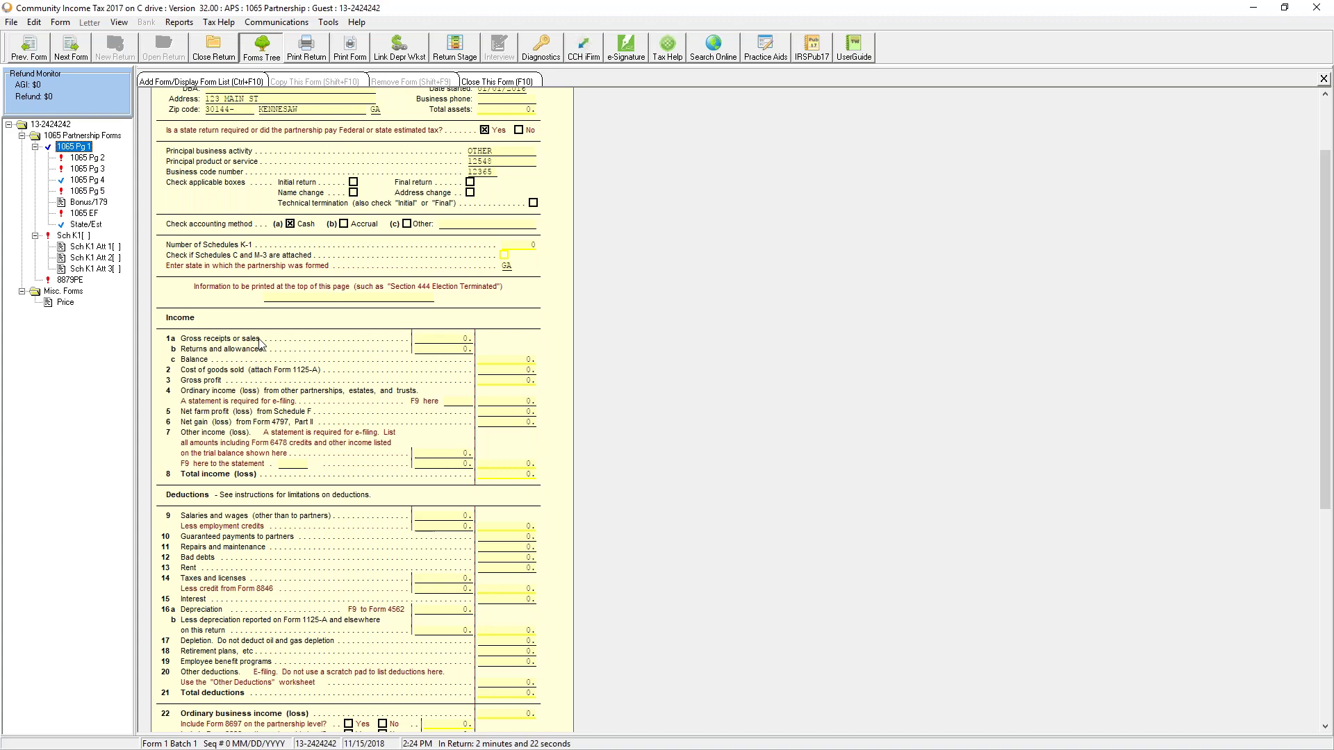
# Step: Check linking options for line 1a gross receipts without linking, then bring up the form list
pyautogui.click(441, 339)
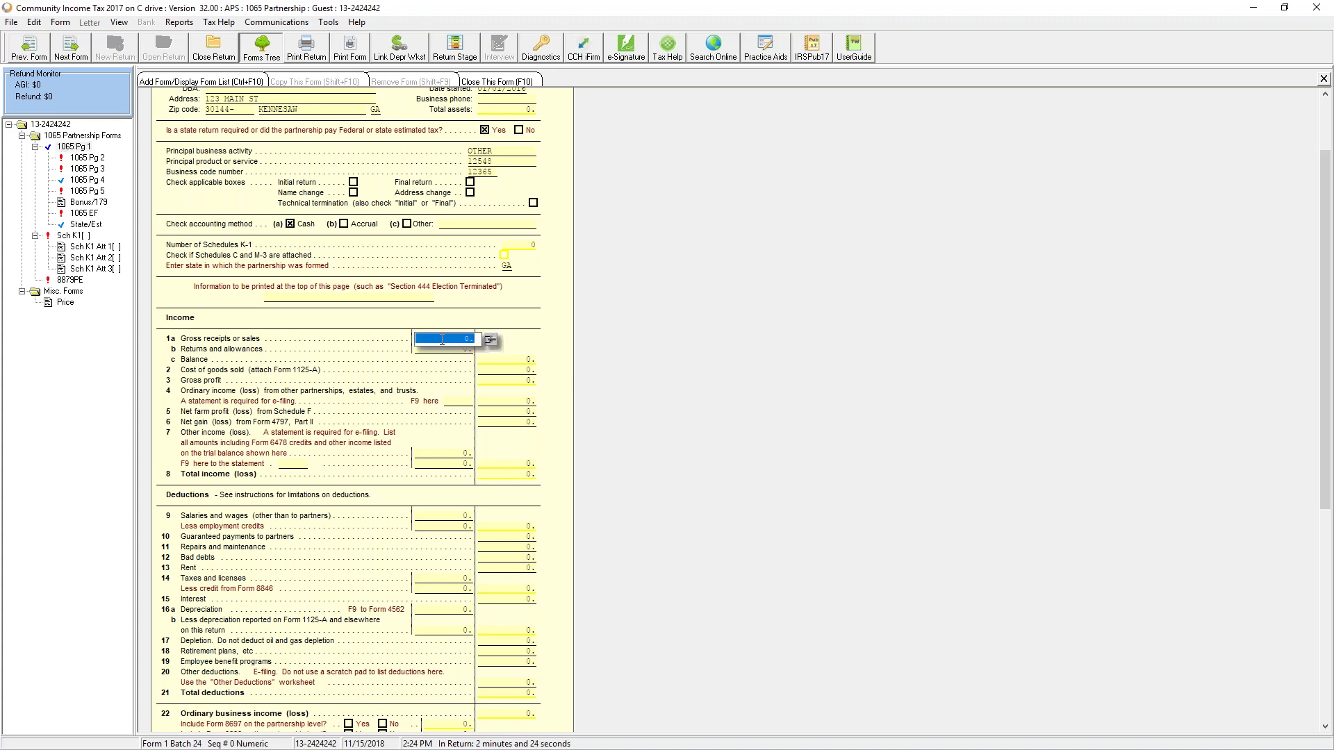
pyautogui.click(490, 340)
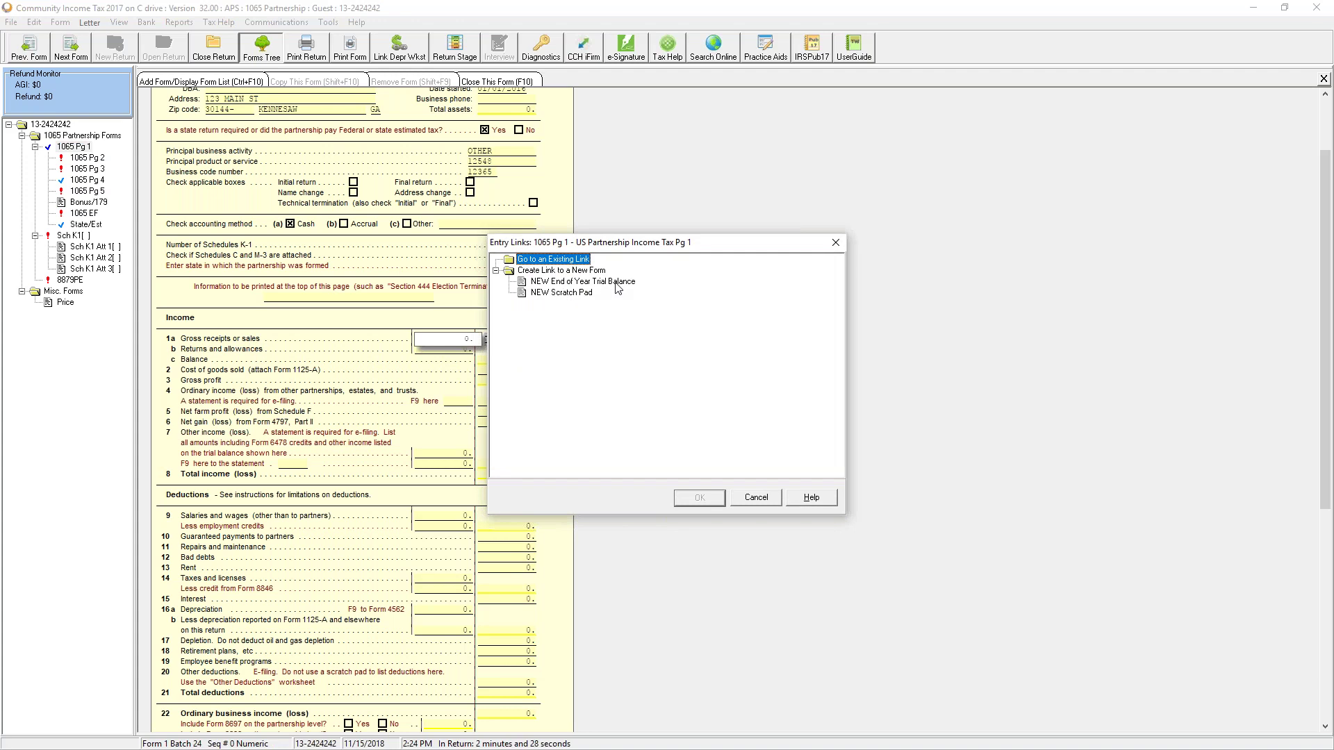
pyautogui.click(756, 497)
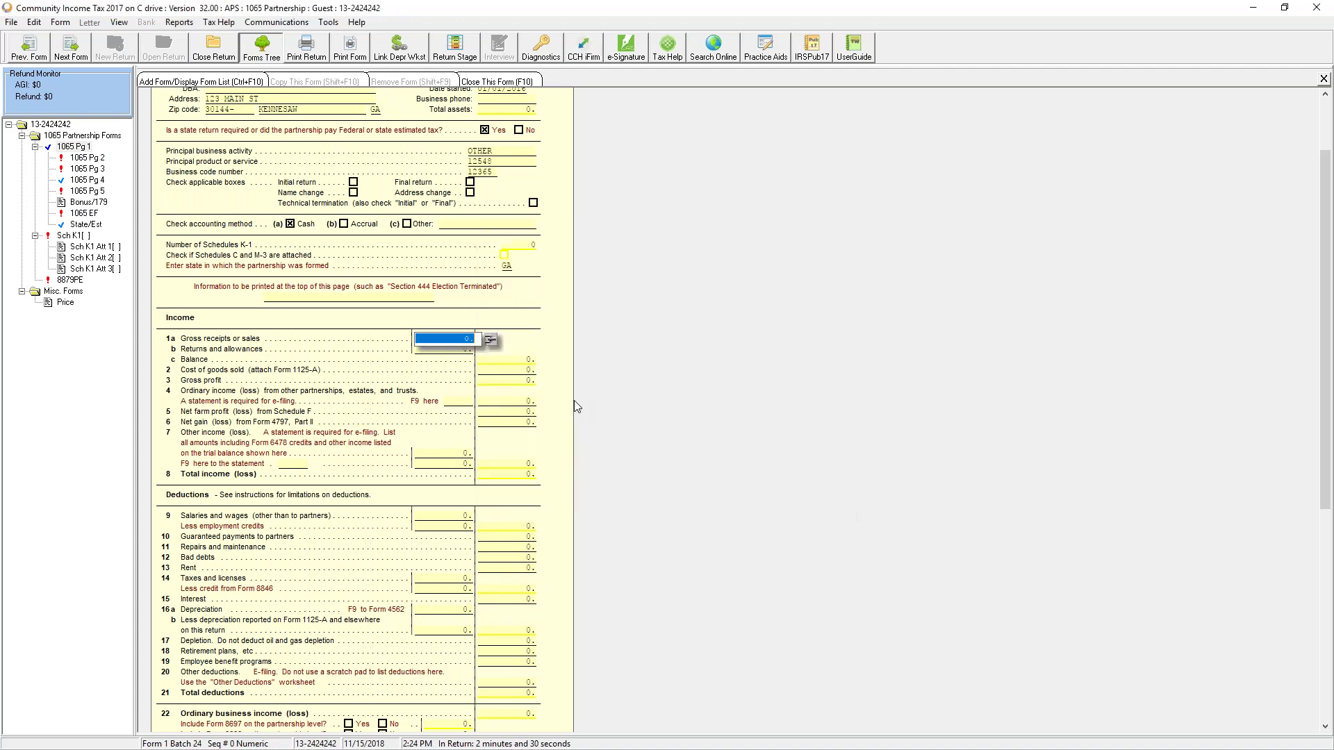
pyautogui.press('F9')
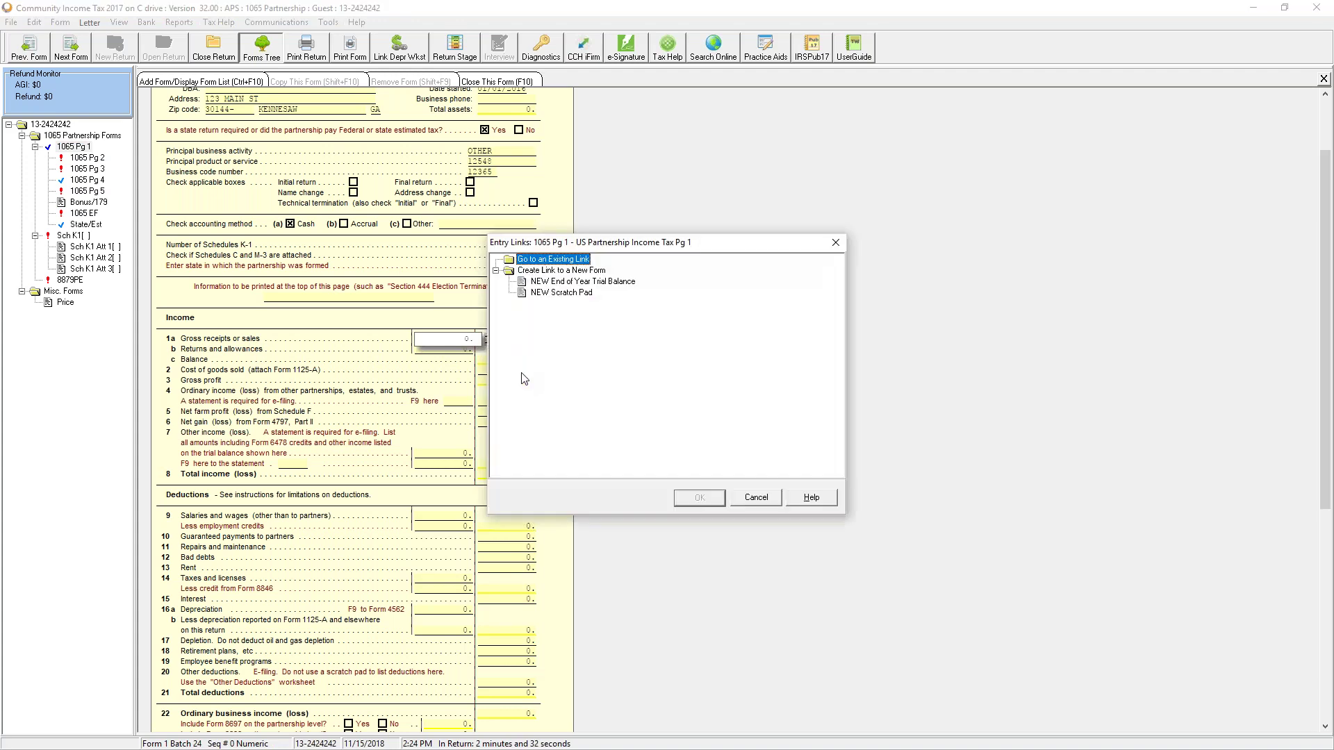
pyautogui.click(773, 498)
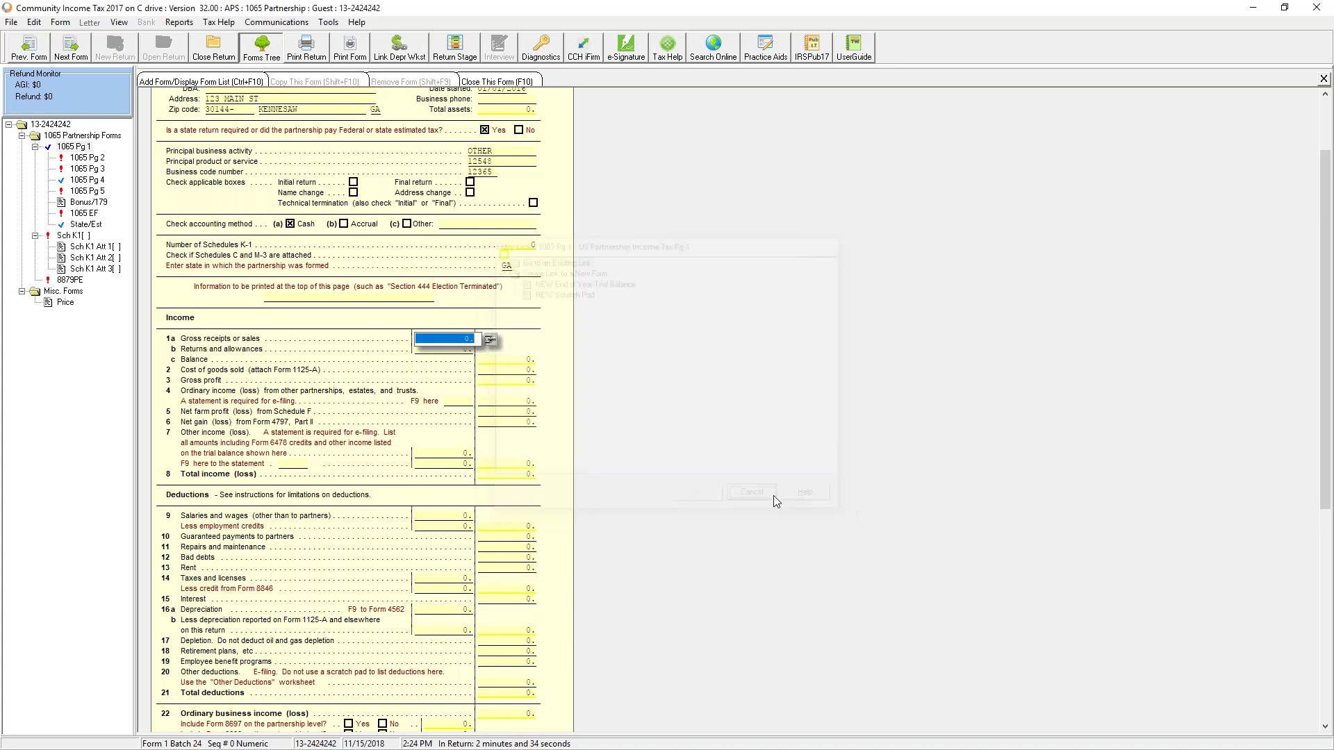
pyautogui.click(190, 81)
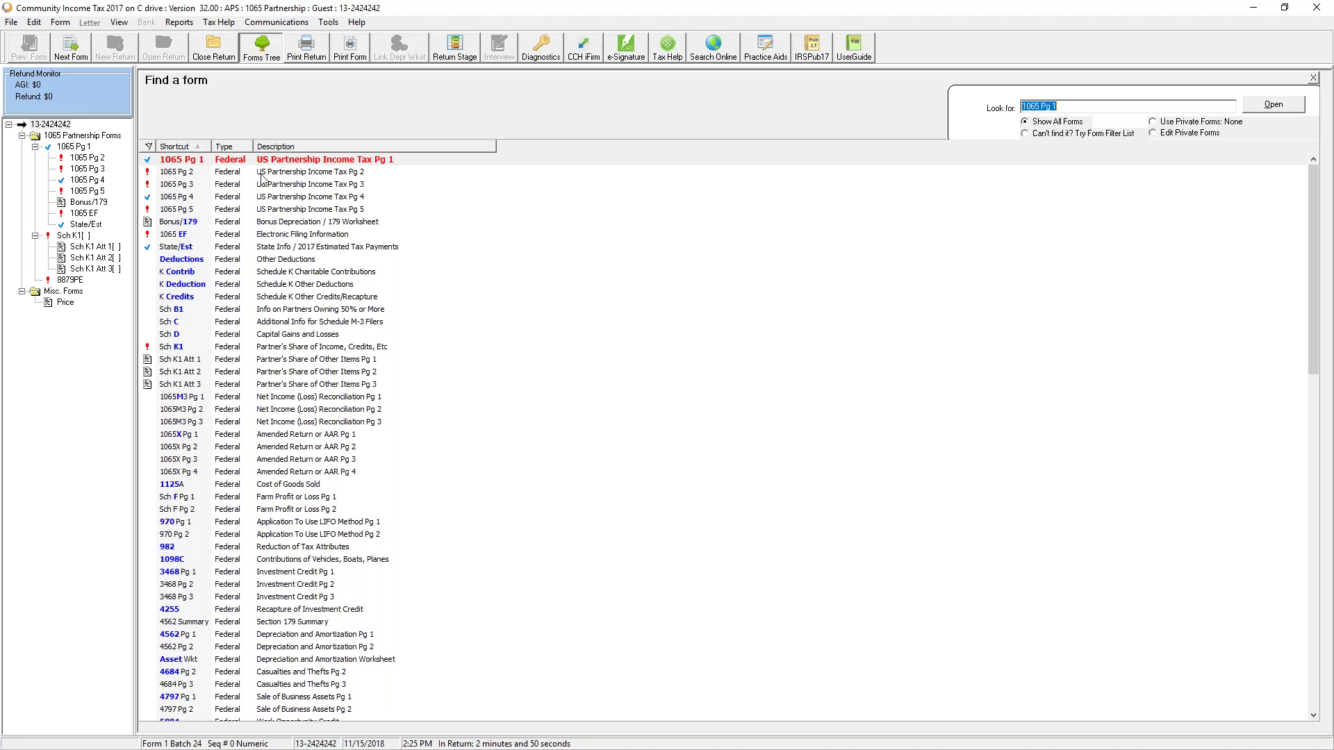
# Step: Sort the form list by Description, recheck diagnostics from 1065 page 2, and close the ABC return
pyautogui.click(277, 147)
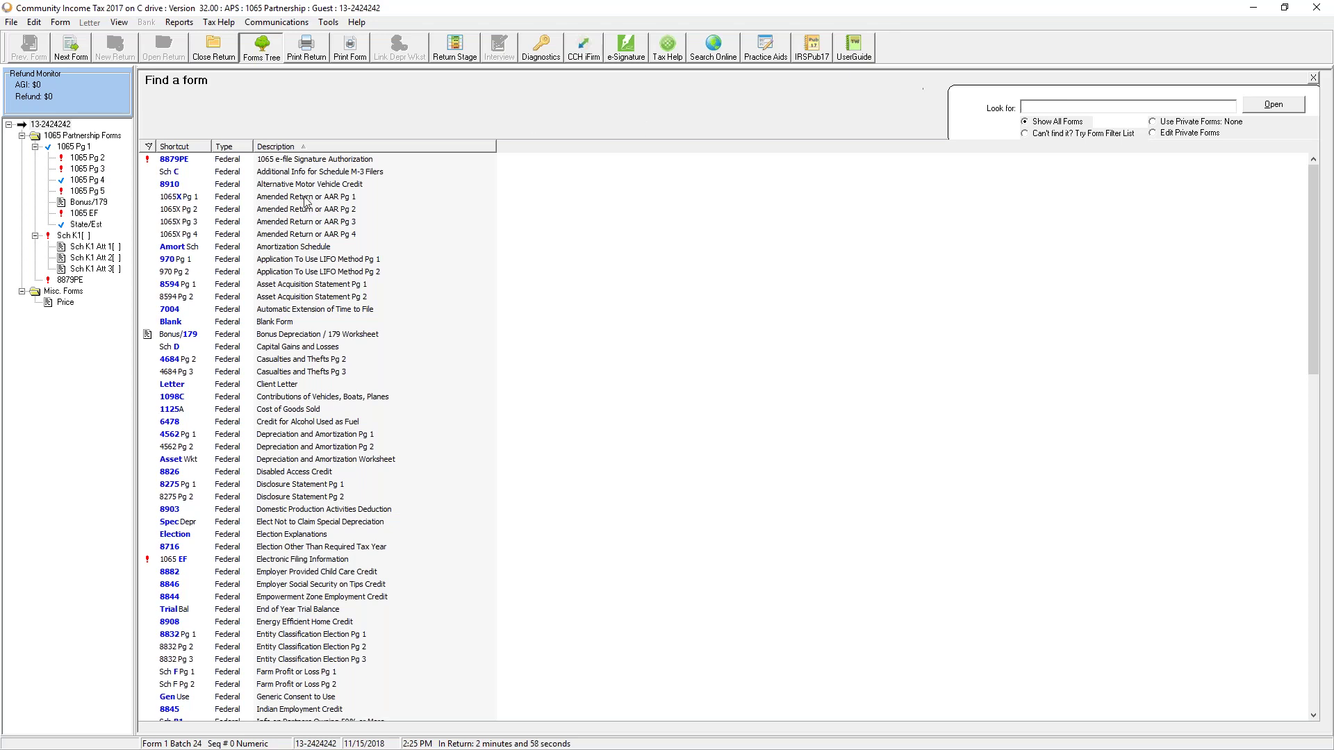
pyautogui.click(94, 160)
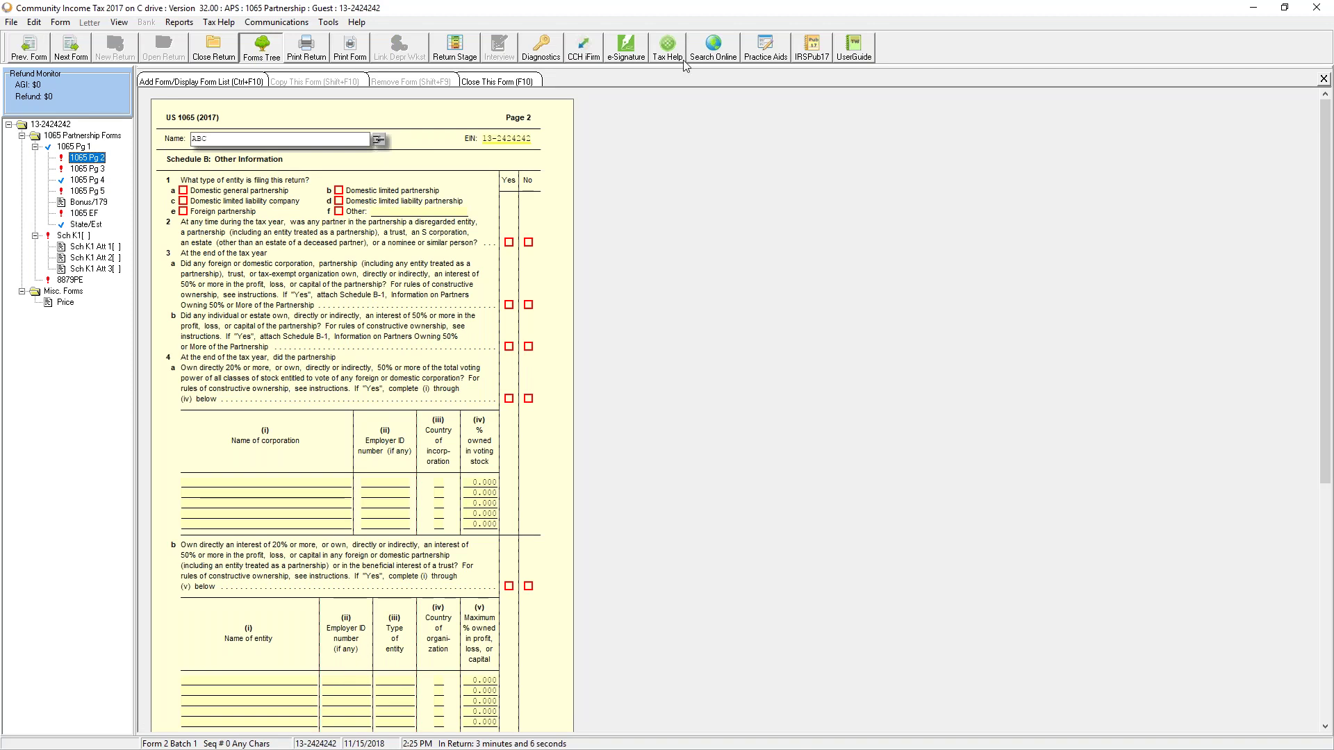
pyautogui.click(537, 59)
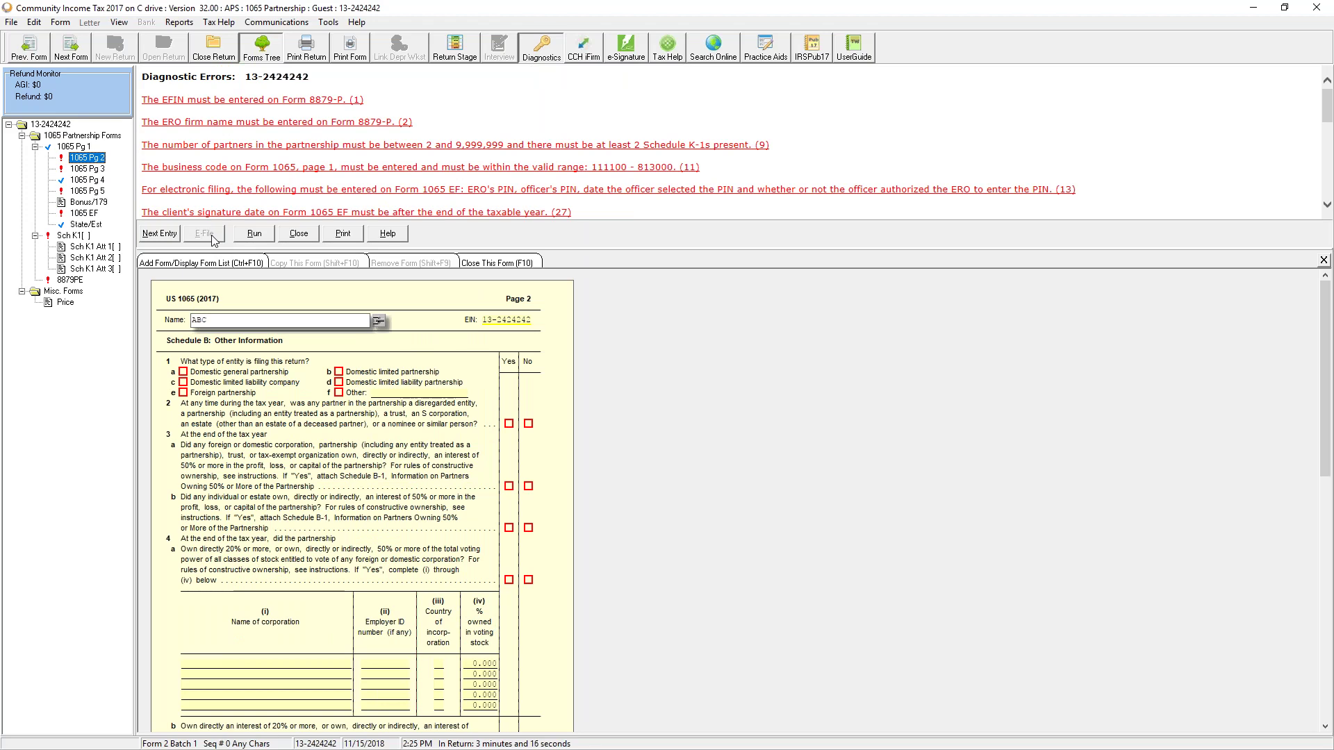
pyautogui.click(306, 235)
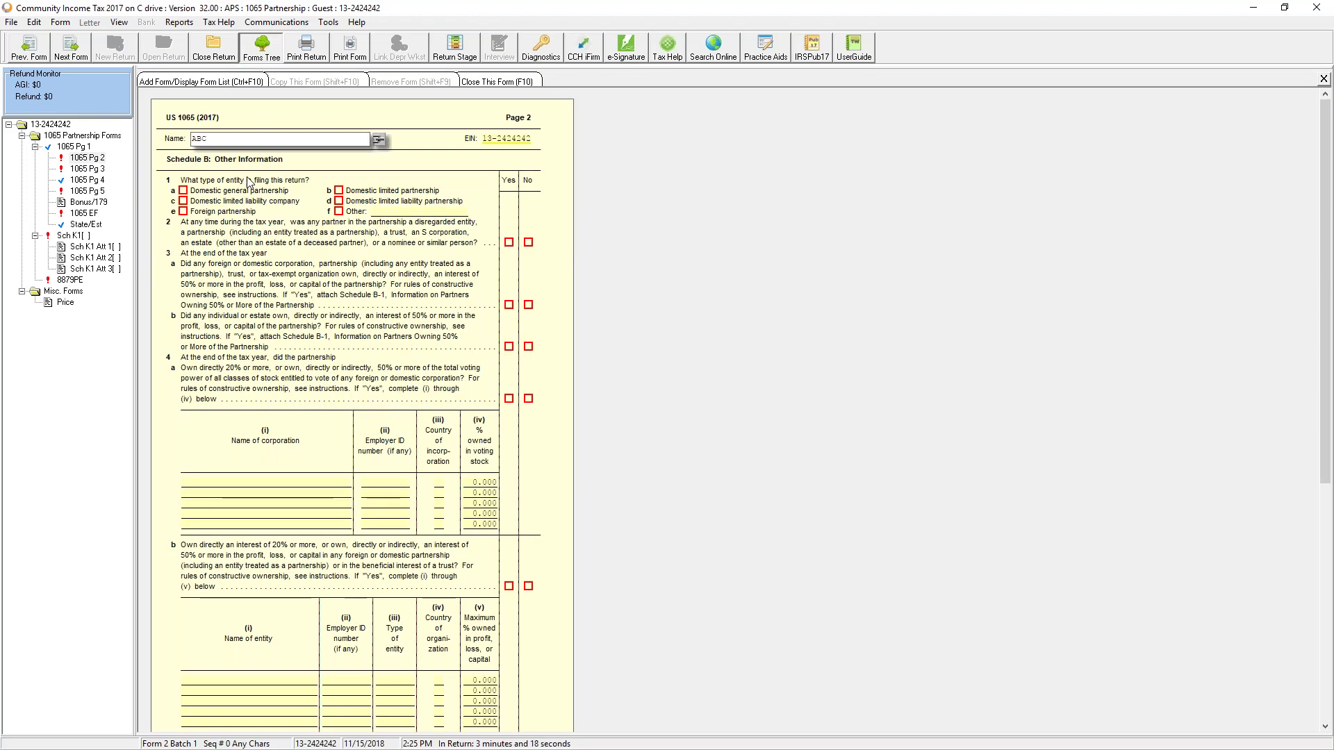
pyautogui.click(230, 58)
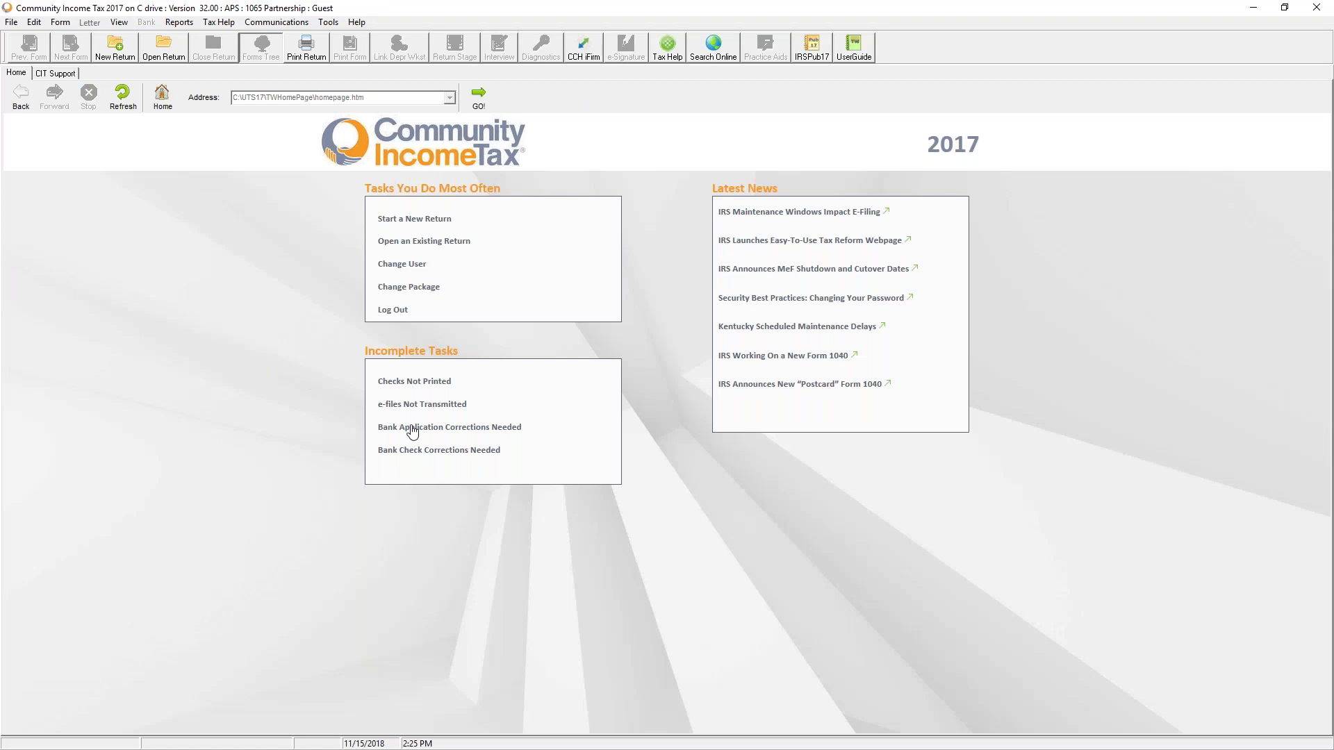
pyautogui.click(276, 22)
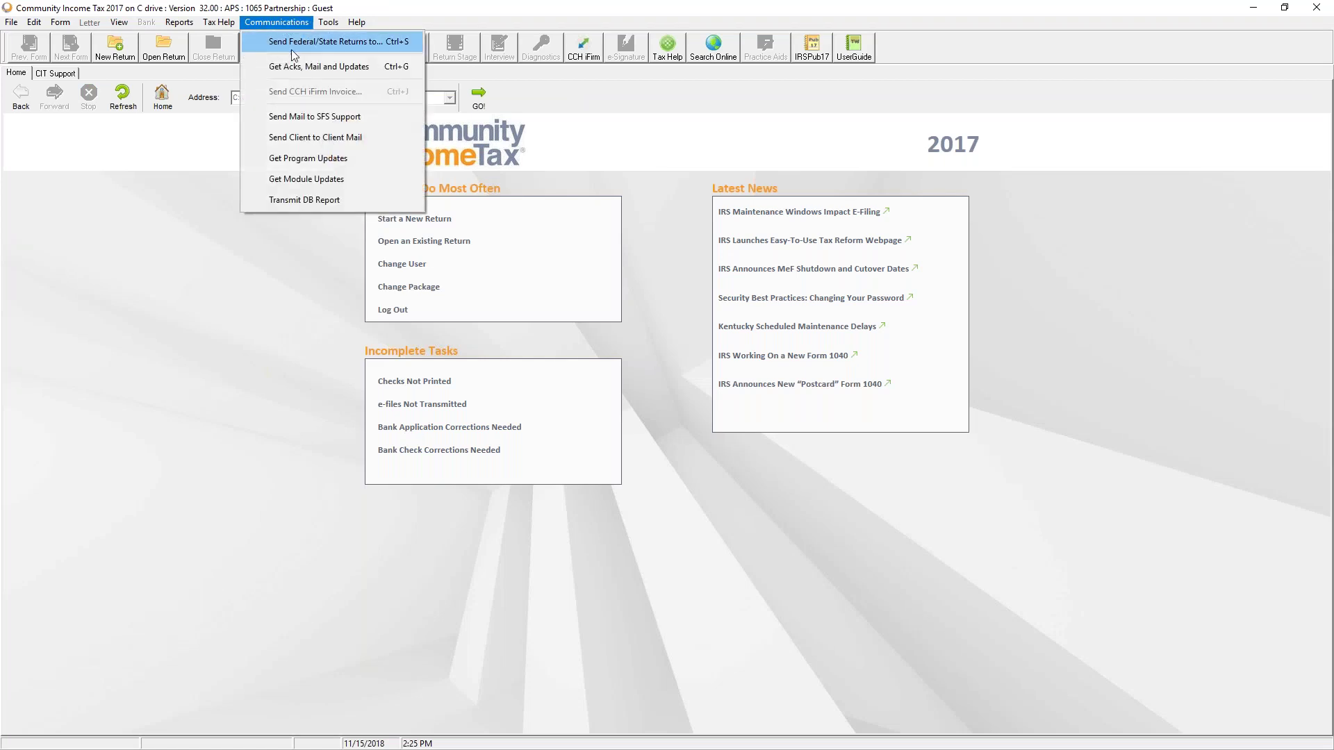
pyautogui.click(294, 44)
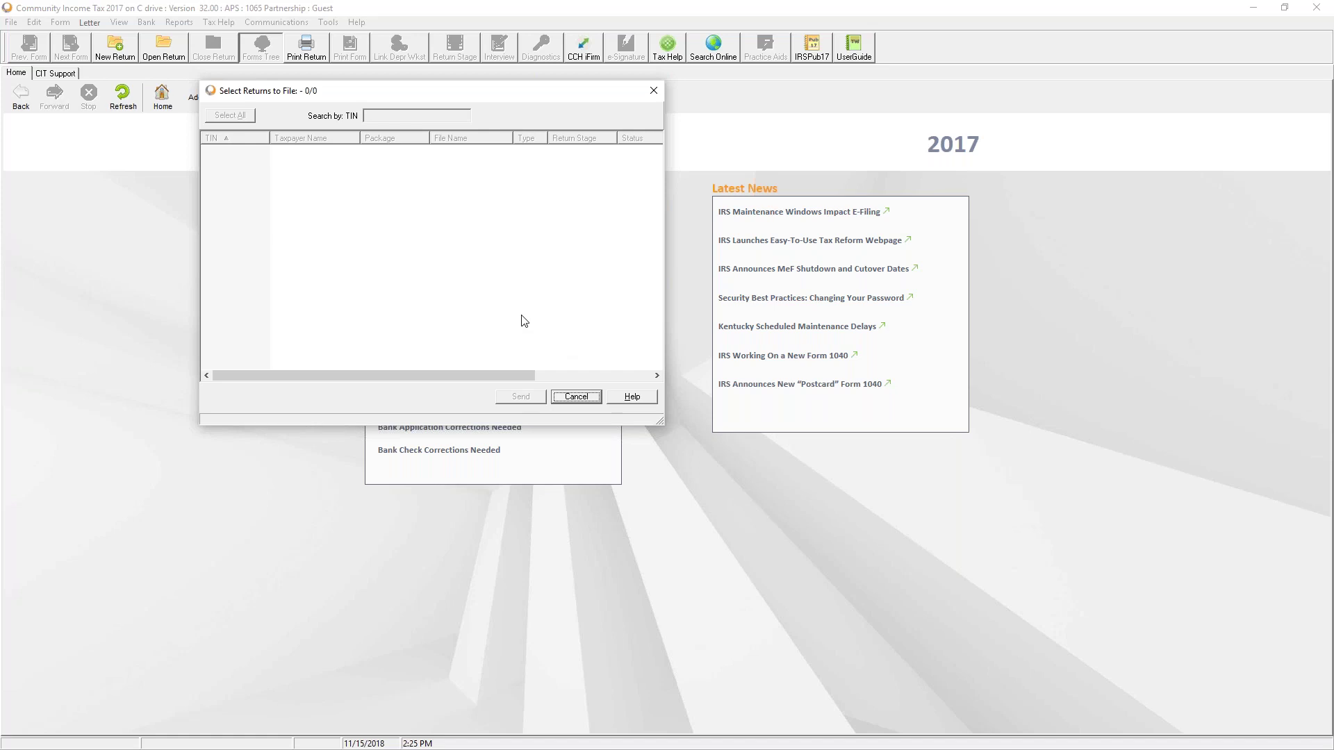
pyautogui.click(569, 400)
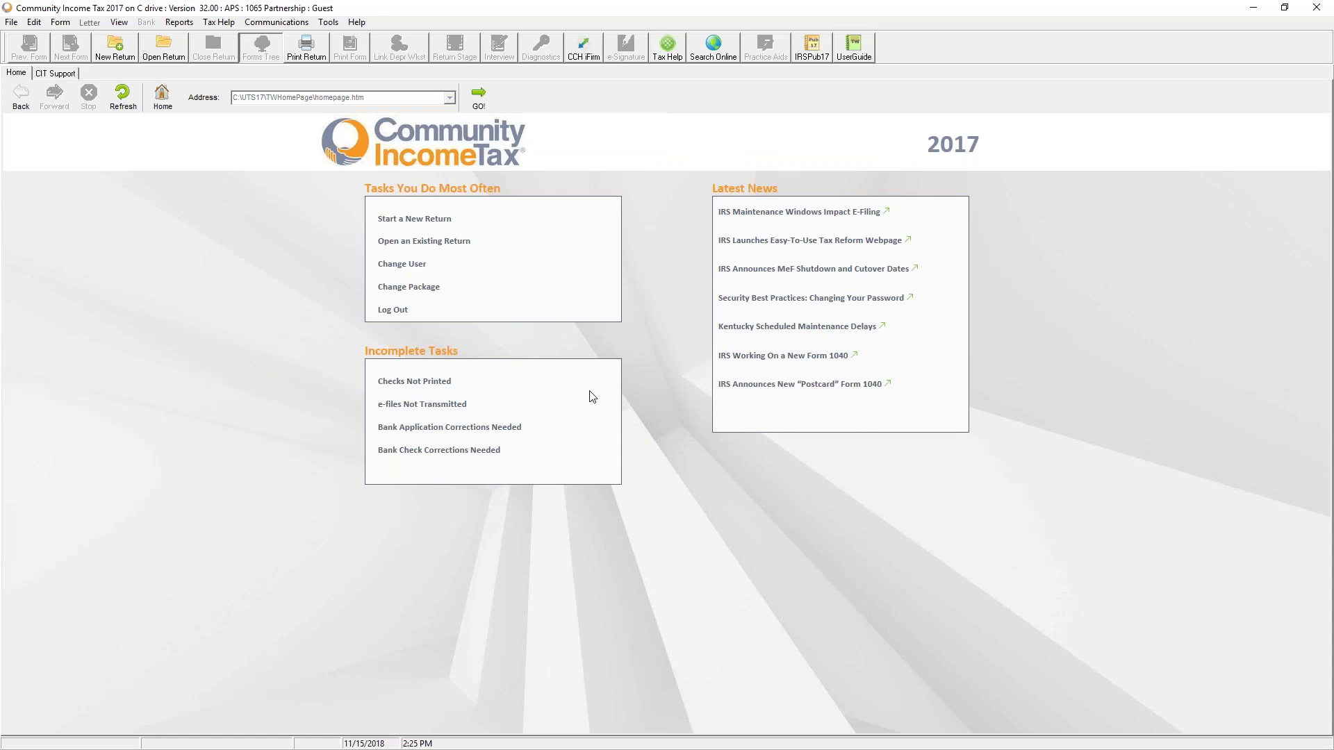
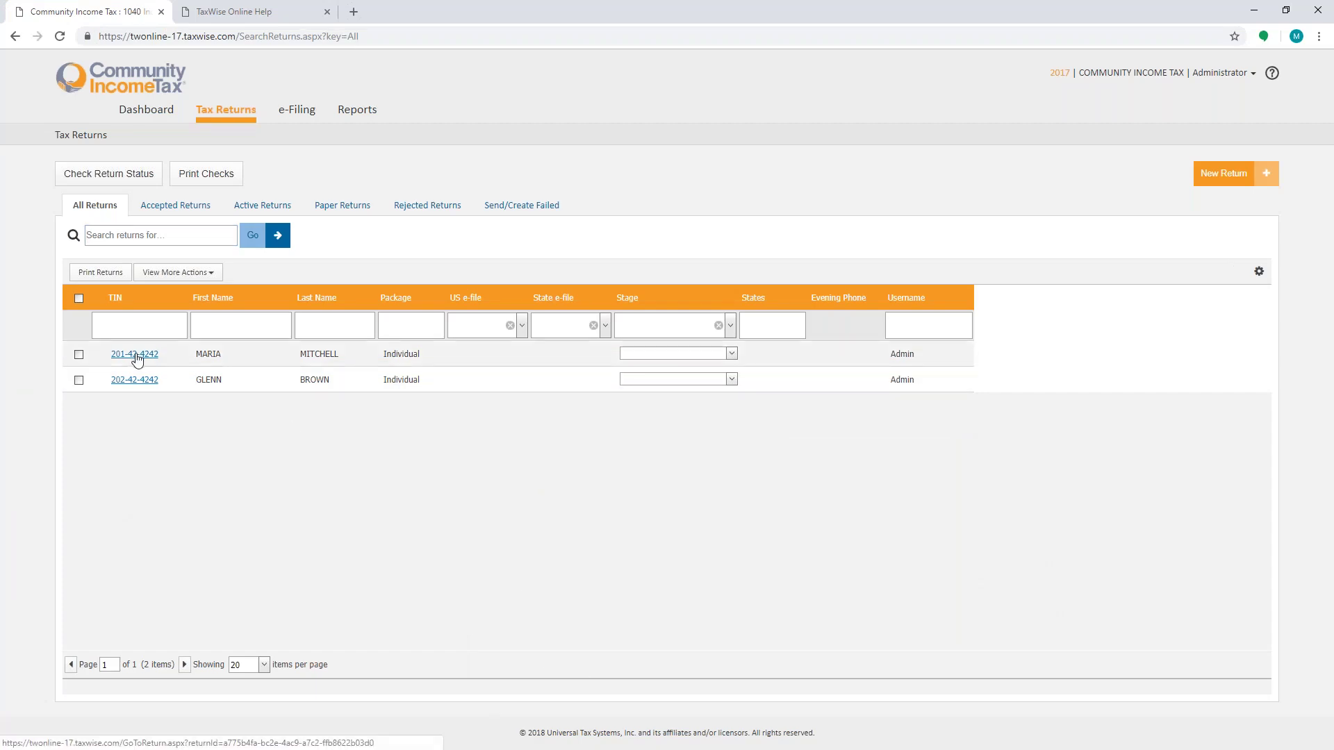
# Step: Open the first client's return to its Form 1040 Main Information Sheet showing an $8,691 refund
pyautogui.click(136, 356)
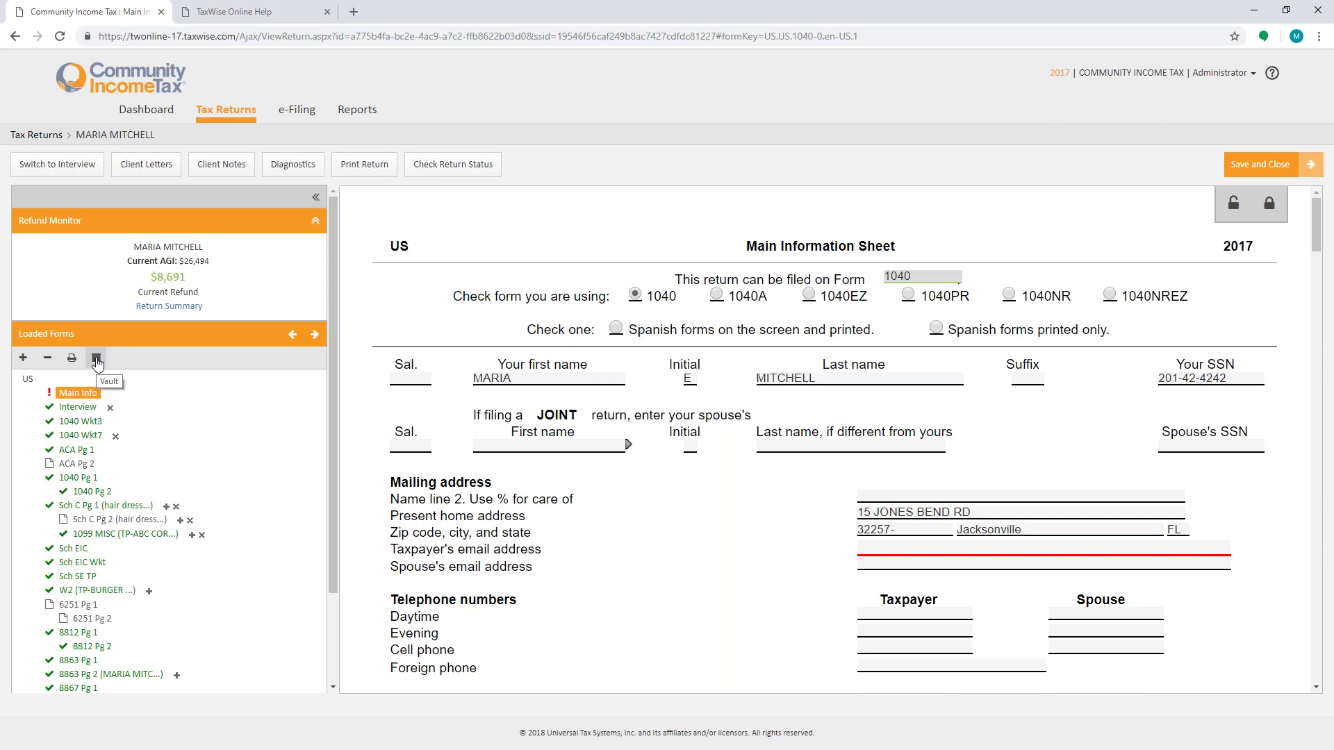
pyautogui.click(57, 164)
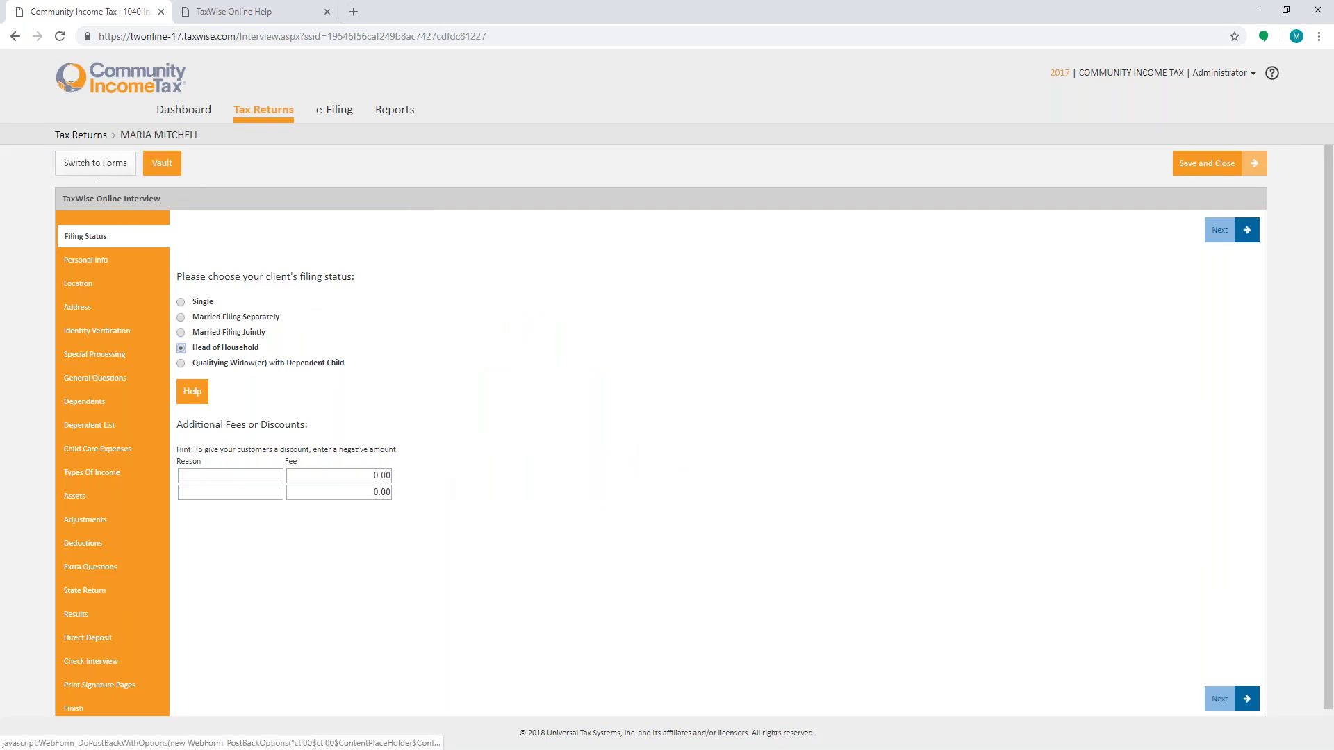
pyautogui.click(165, 170)
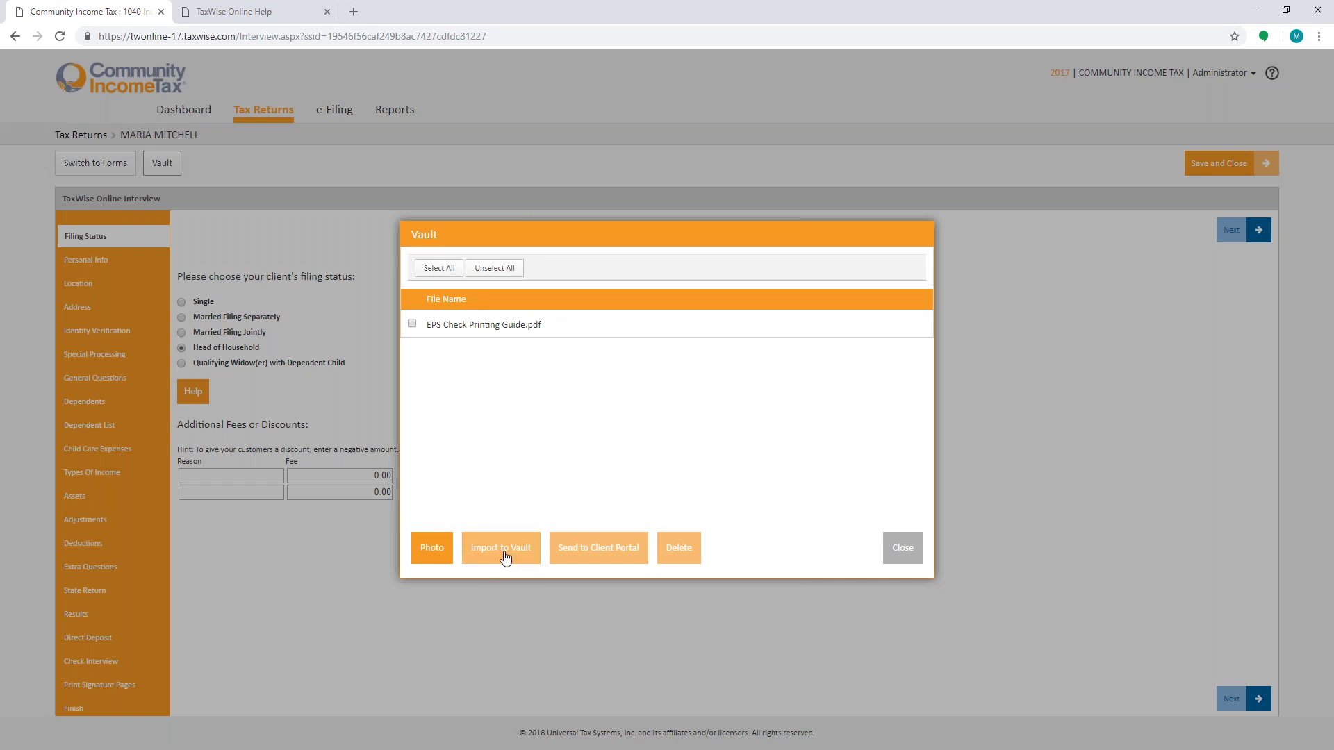
pyautogui.click(909, 551)
pyautogui.click(125, 169)
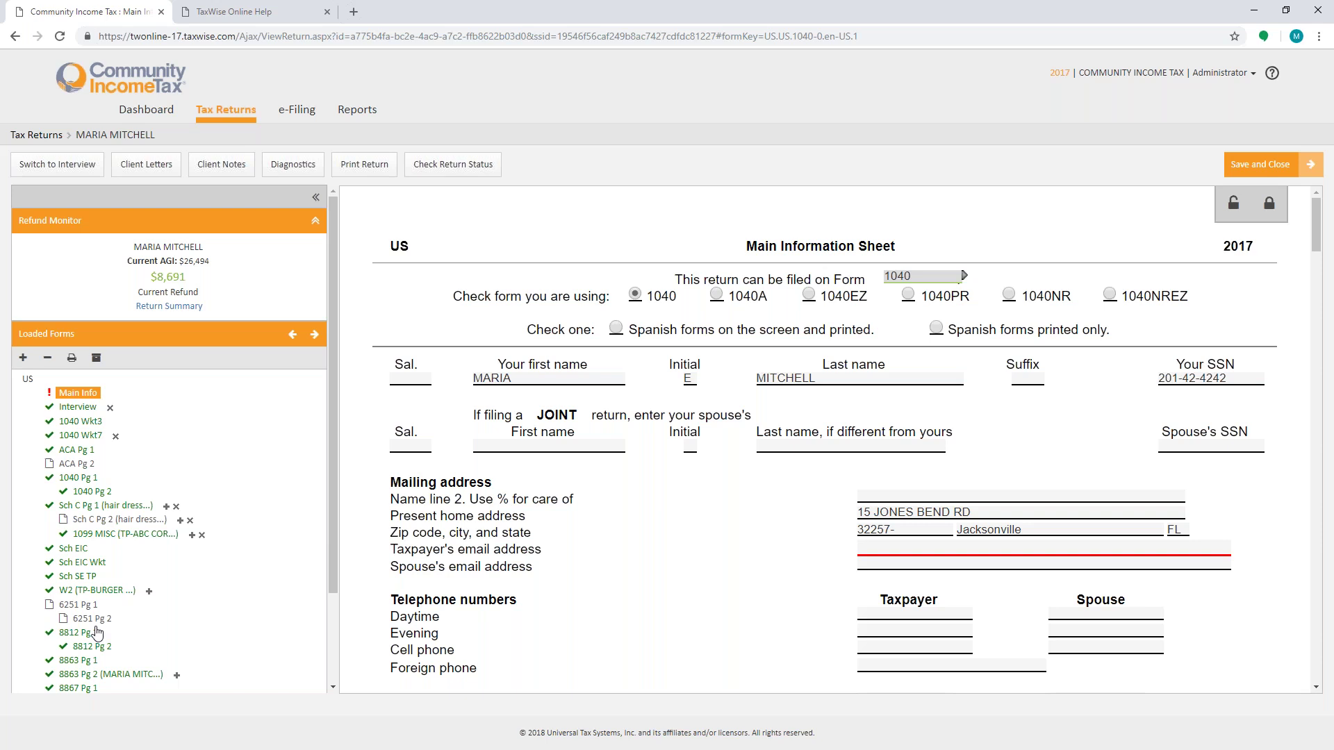
# Step: Scroll down the Loaded Forms panel of the open return
pyautogui.scroll(-2, 97, 632)
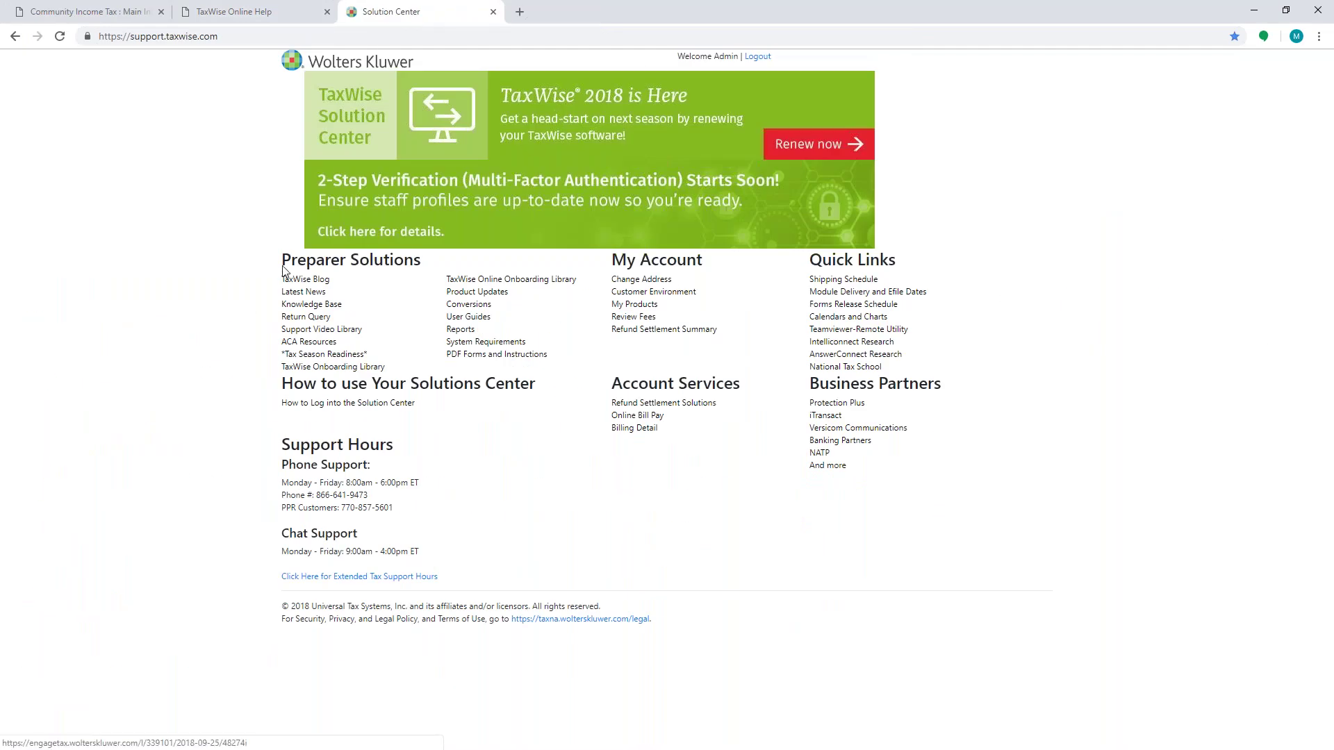
# Step: Go from Product Updates to the 2017 State Updates download page
pyautogui.click(490, 299)
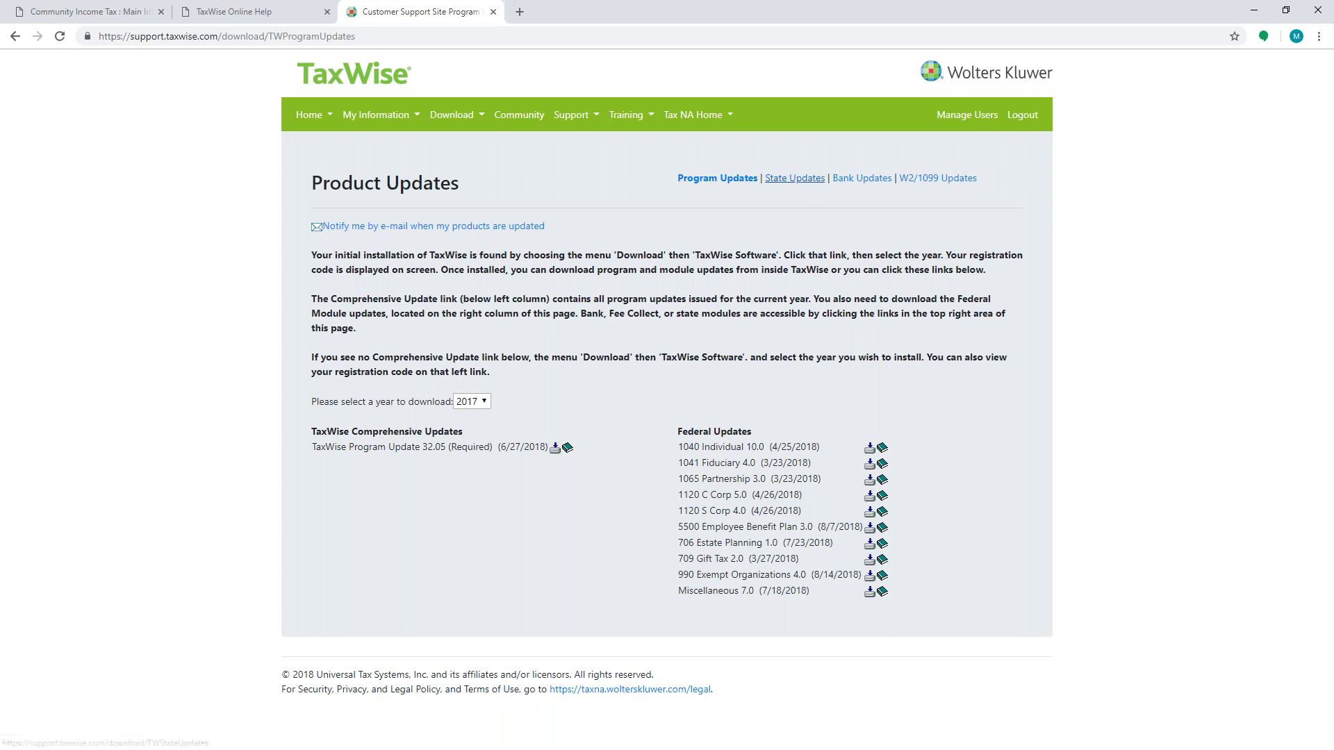
pyautogui.click(795, 179)
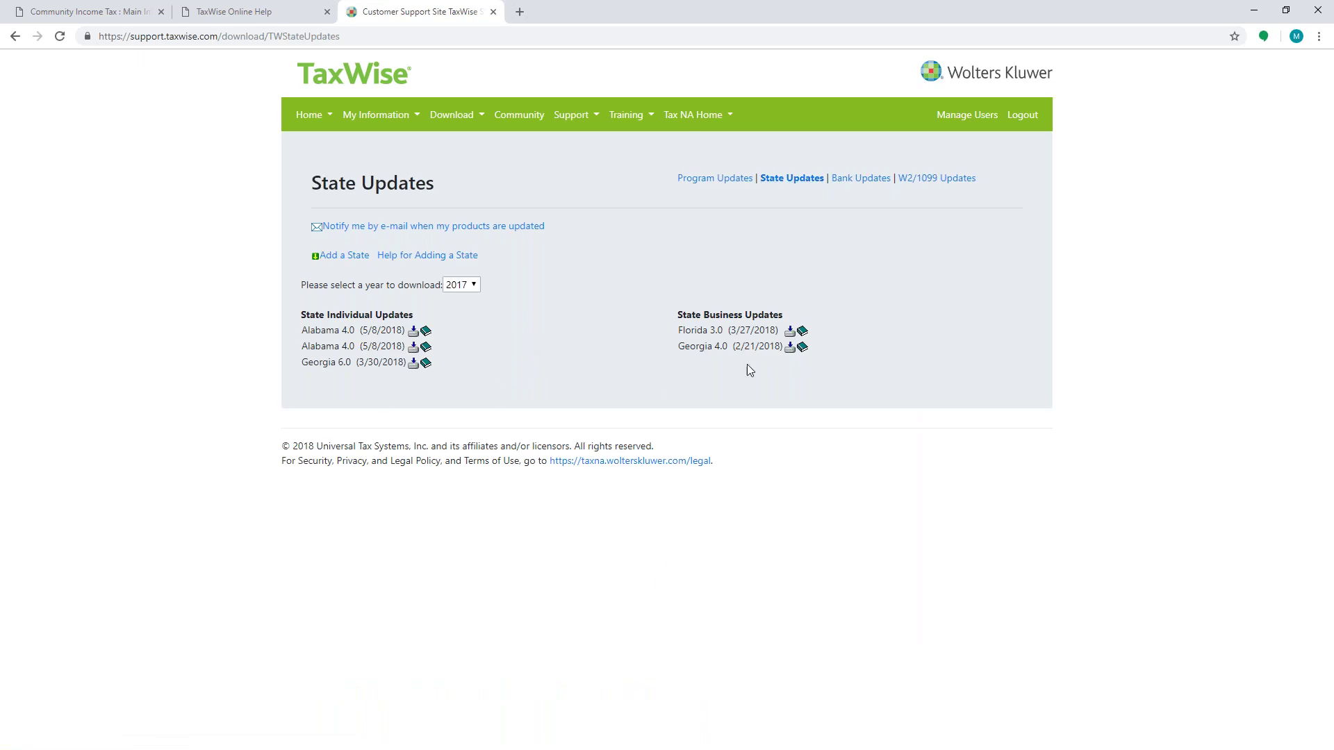
# Step: Add California to the individual state package alongside Alabama and Georgia
pyautogui.click(353, 262)
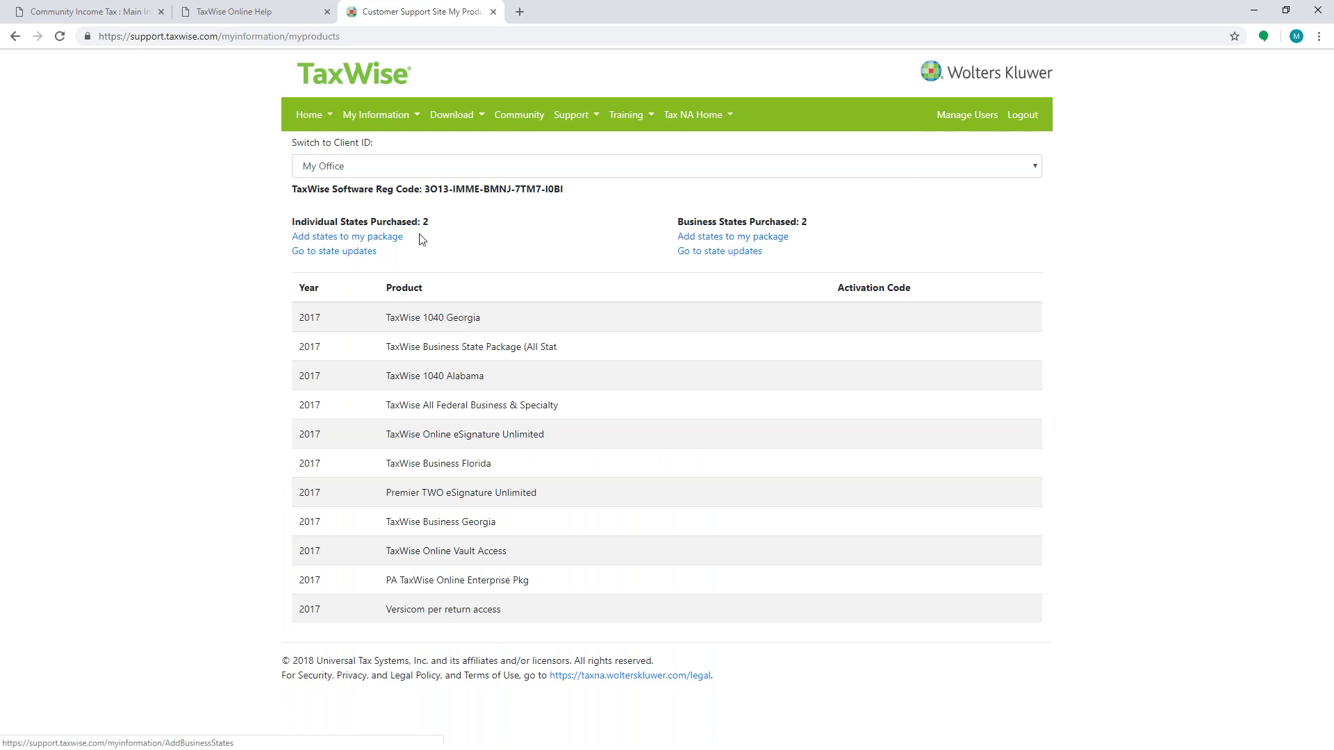
pyautogui.click(382, 238)
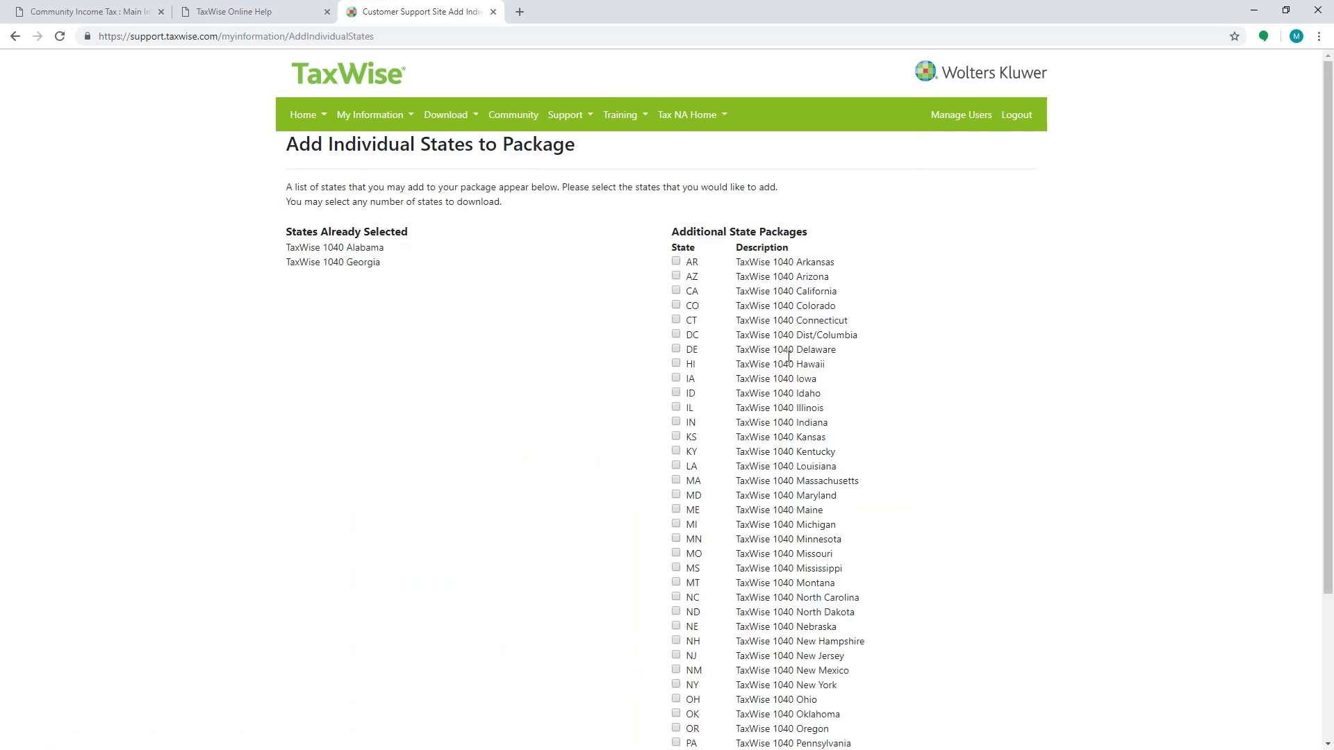
pyautogui.click(676, 292)
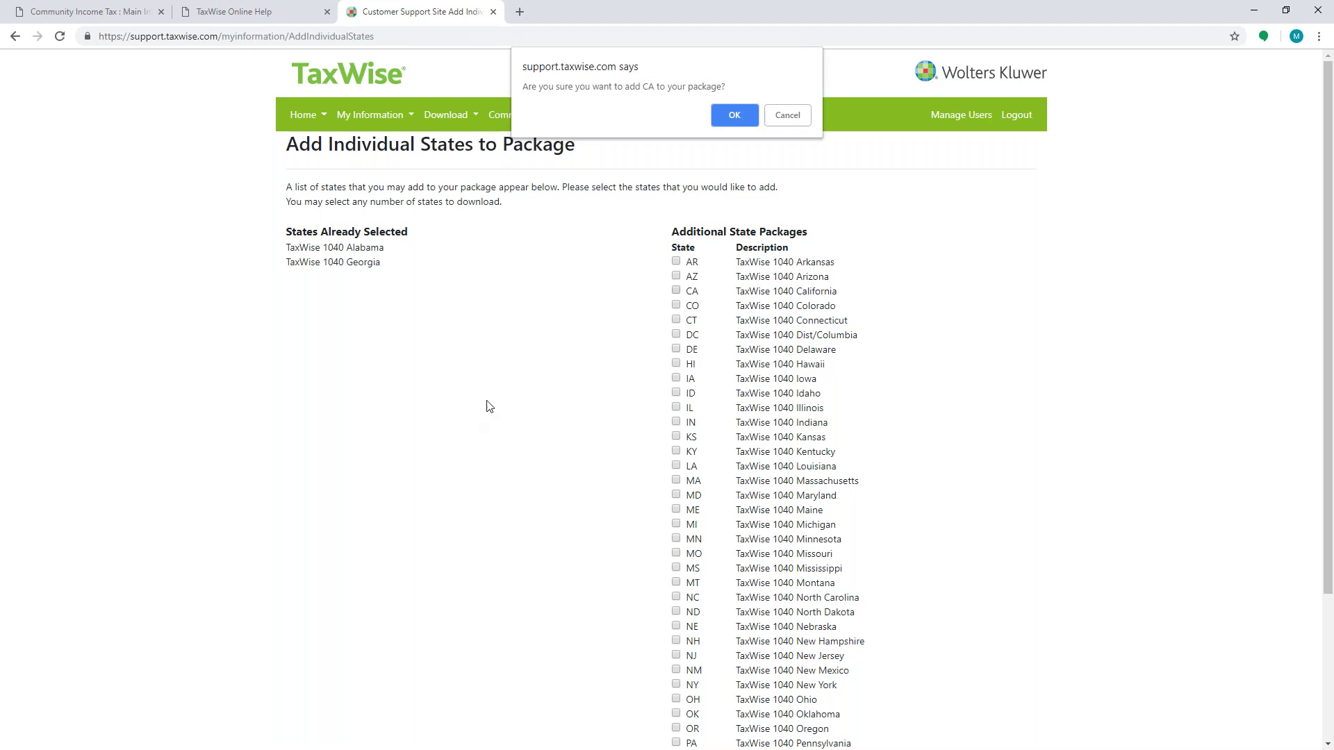
pyautogui.click(747, 116)
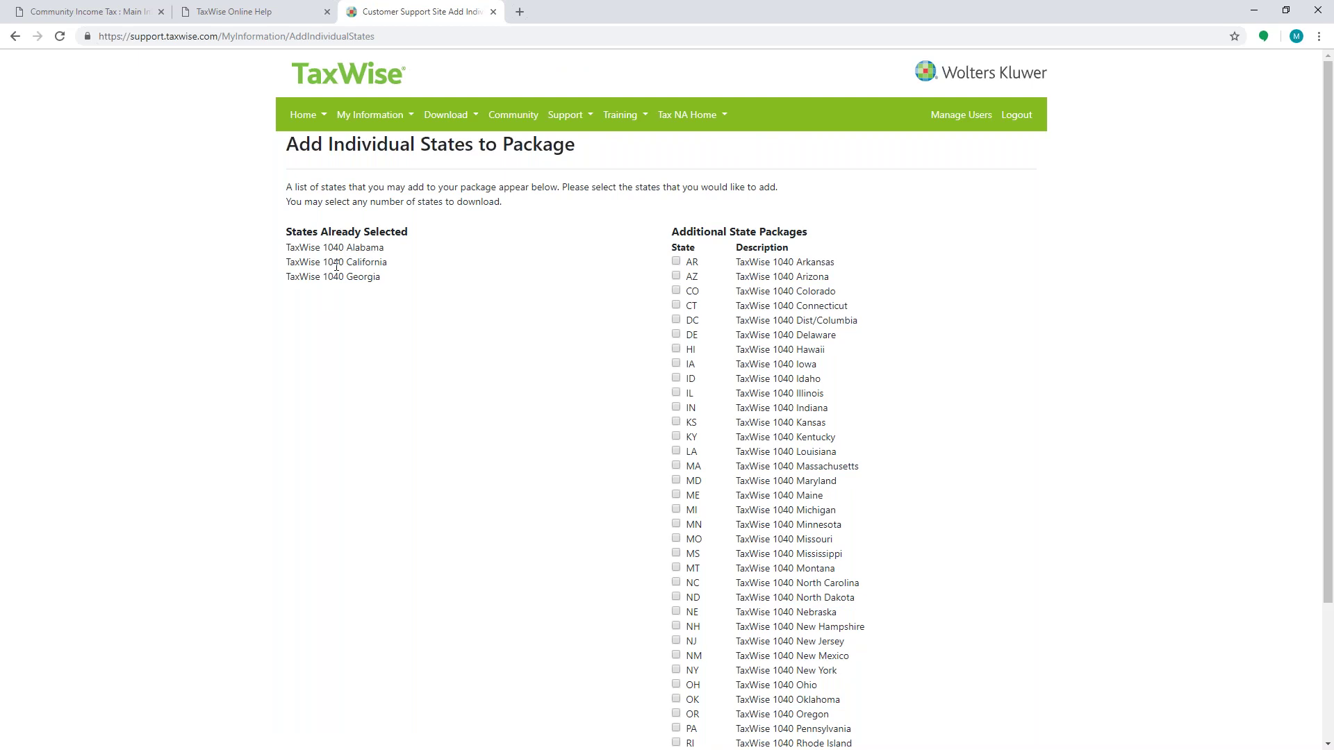
pyautogui.click(445, 115)
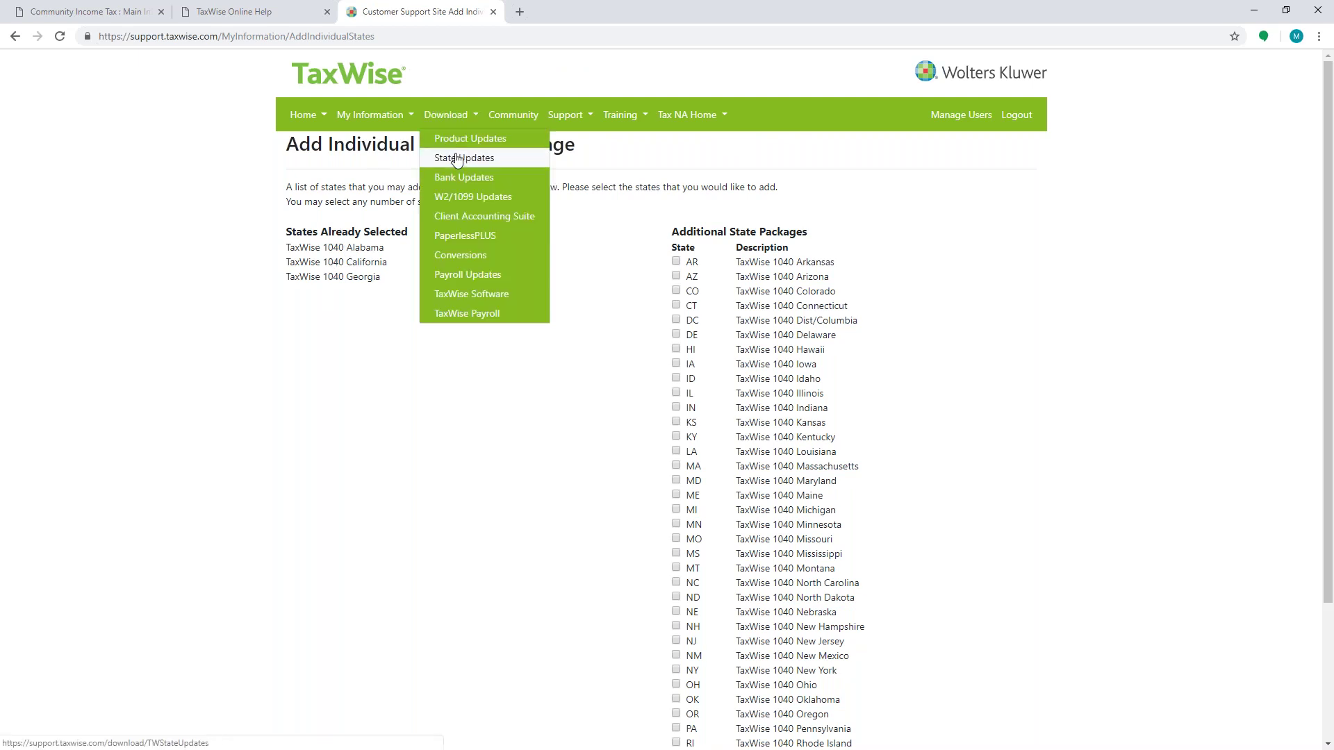
# Step: Download the Georgia 6.0 state update (GAI06-2017) and go back to the Product Updates page
pyautogui.click(456, 158)
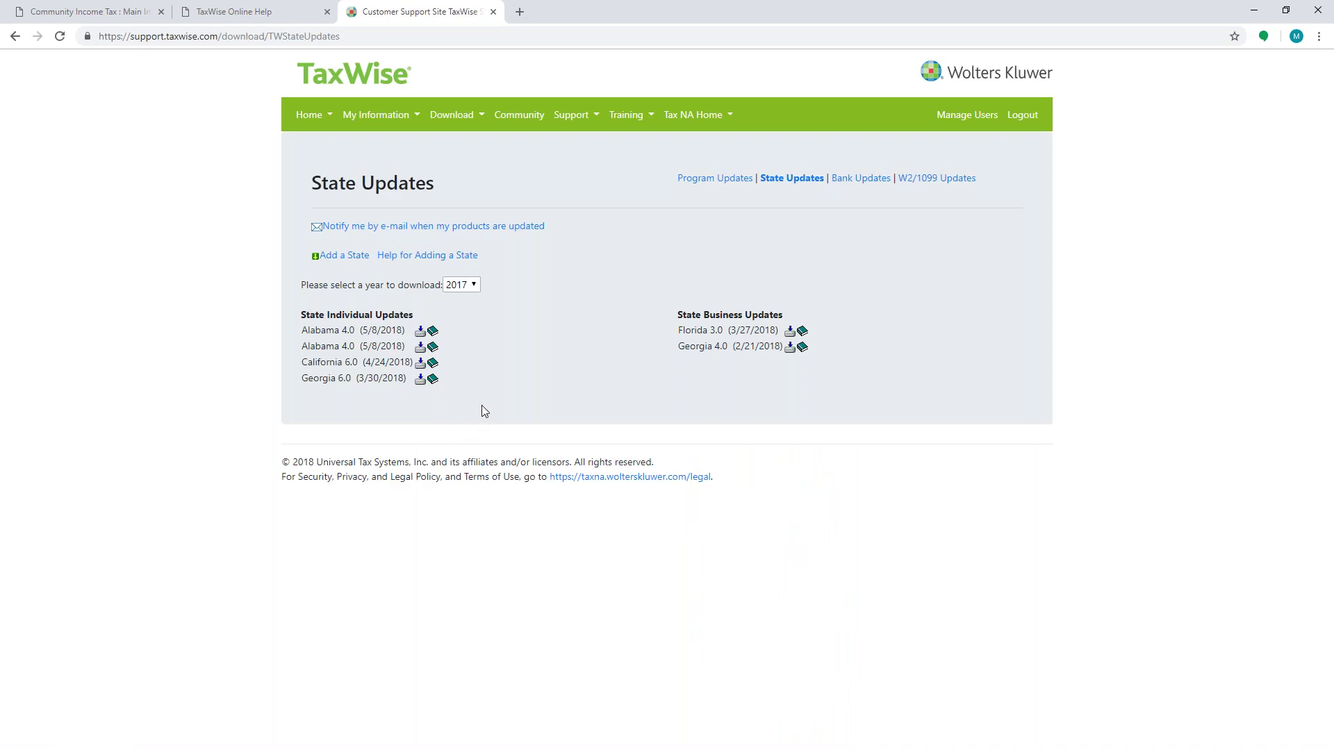
pyautogui.click(419, 381)
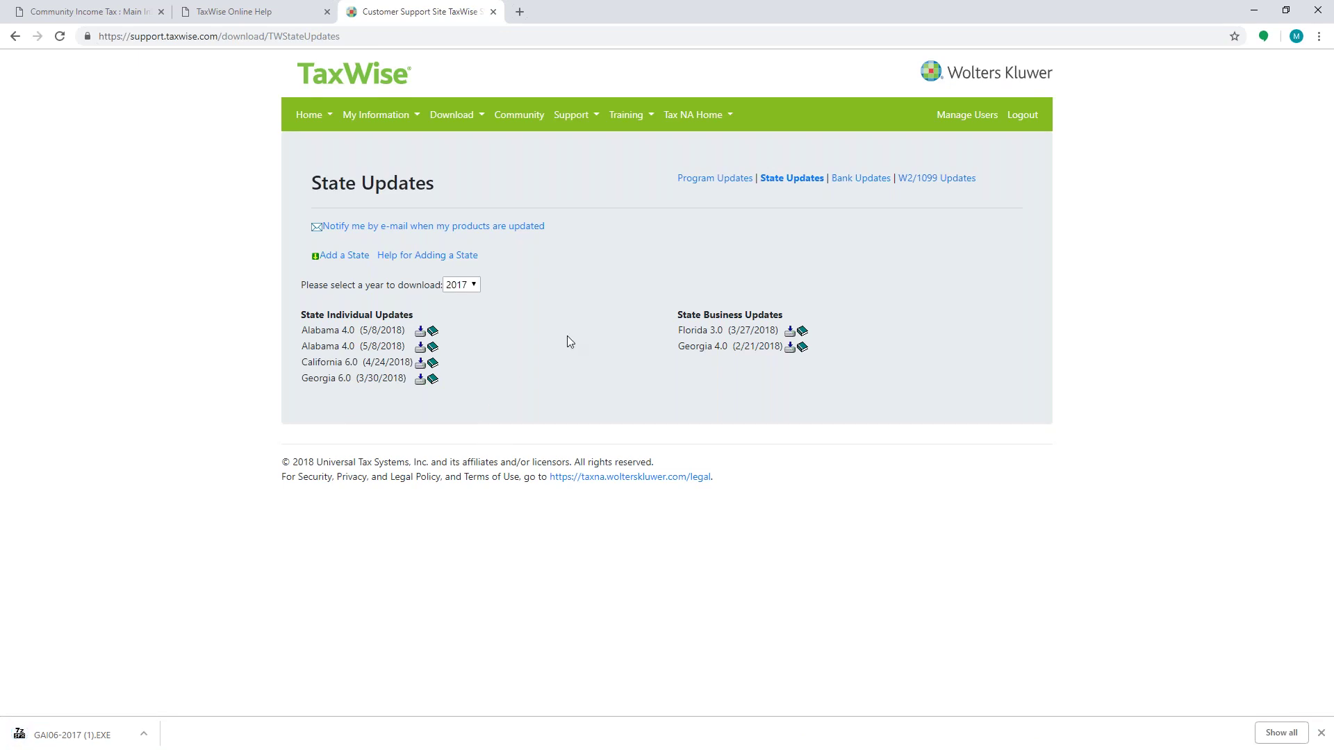
pyautogui.click(693, 180)
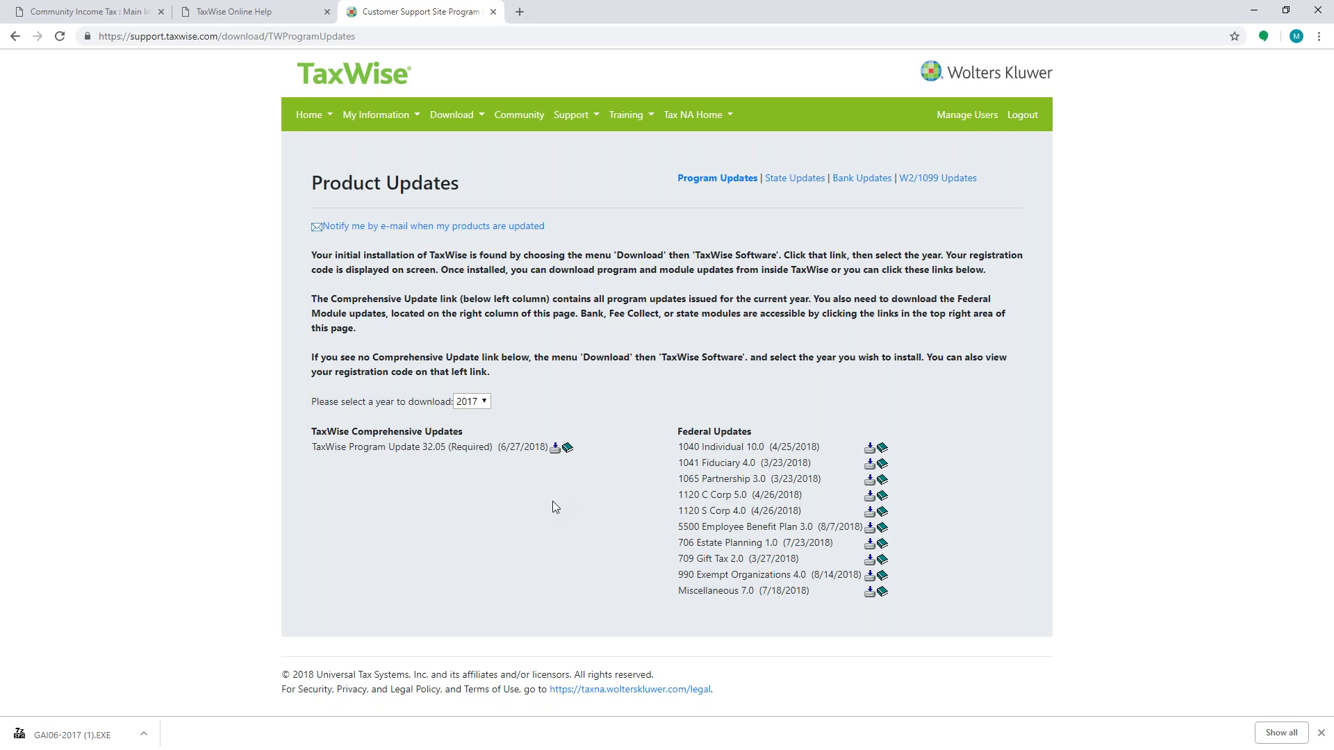
# Step: Download Program Update 32.05 and the 1040 Individual 10.0 federal update
pyautogui.click(554, 448)
pyautogui.click(868, 448)
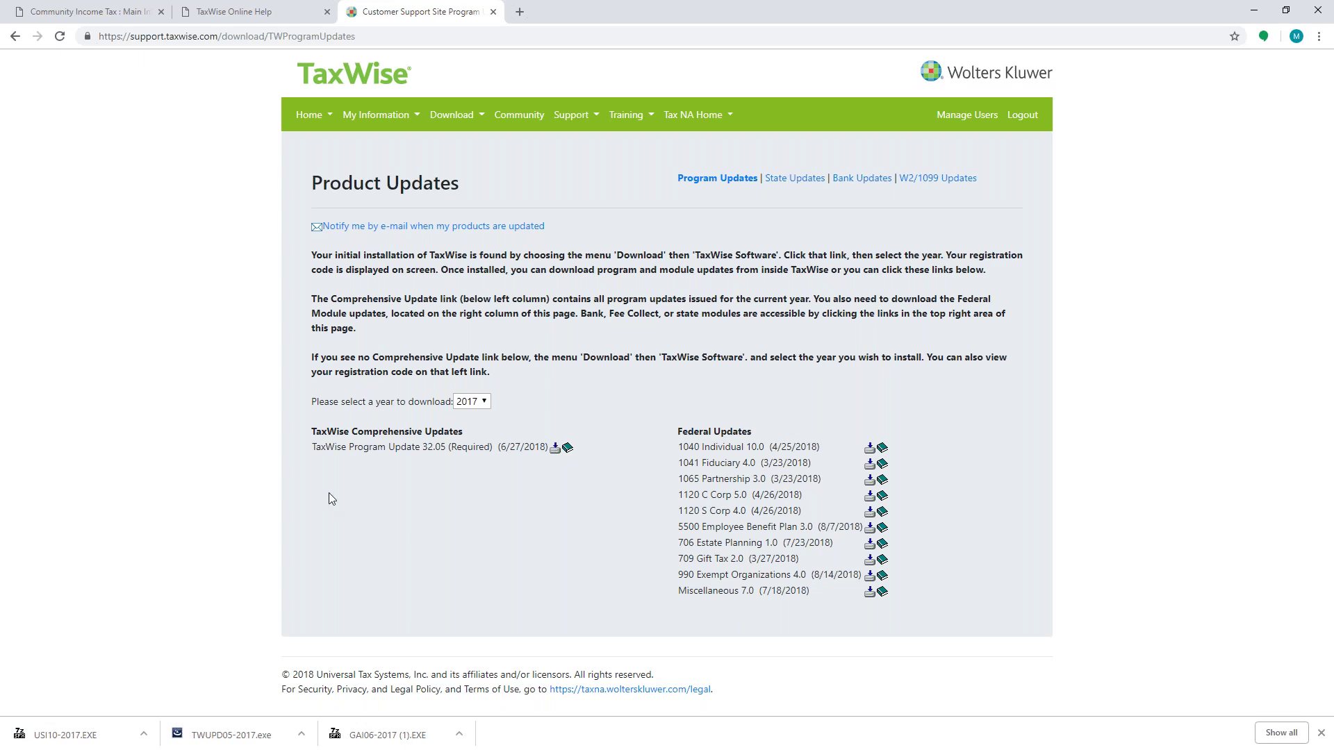
# Step: Switch to the TaxWise desktop program and bring up Change User from the Communications menu
pyautogui.hotkey('alt', 'Tab')
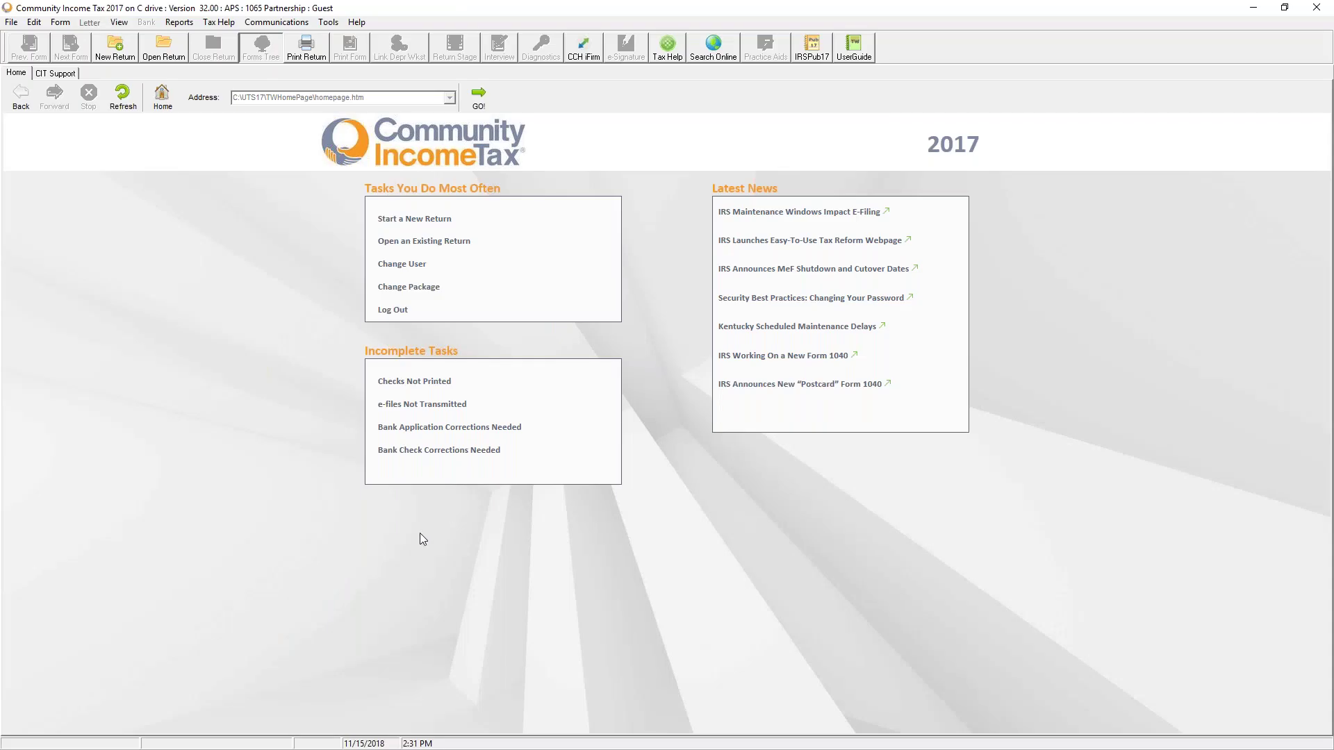
pyautogui.click(299, 23)
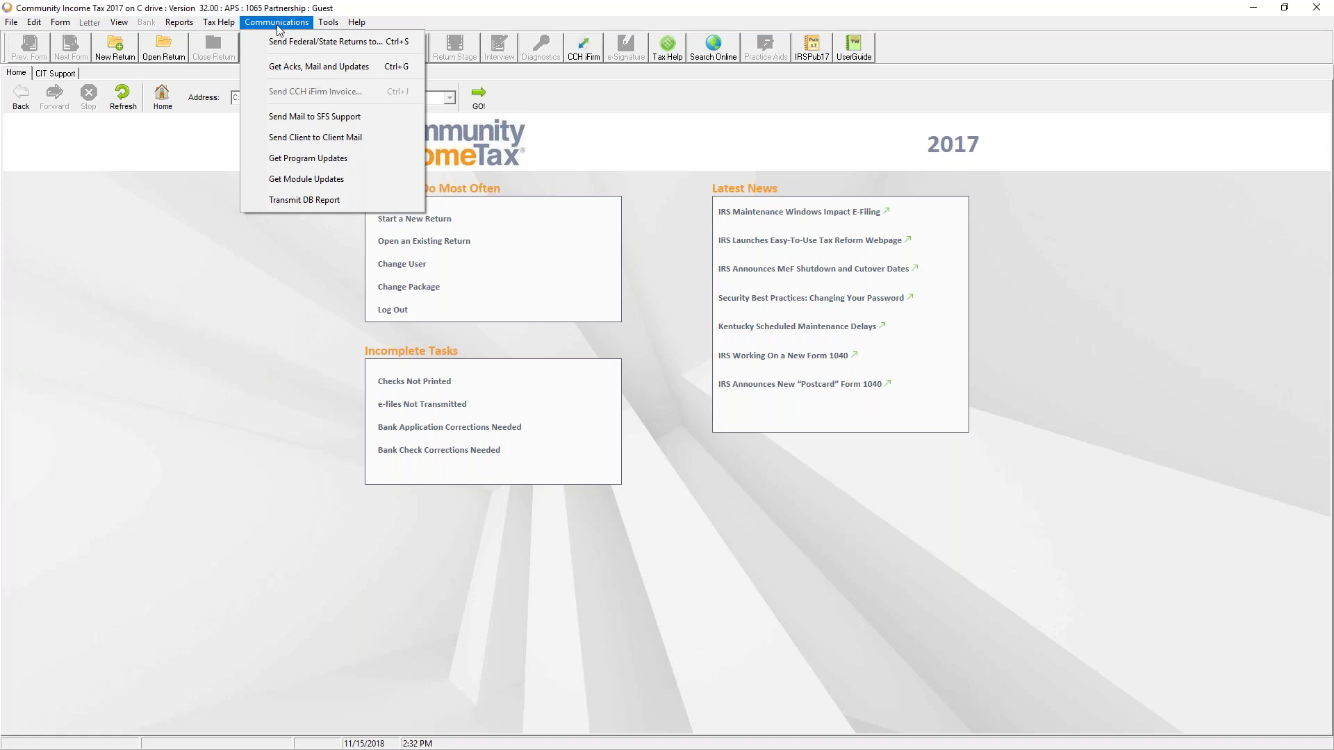
pyautogui.click(550, 274)
# Step: Cancel the user change and switch the package to Individual - 1040
pyautogui.click(402, 265)
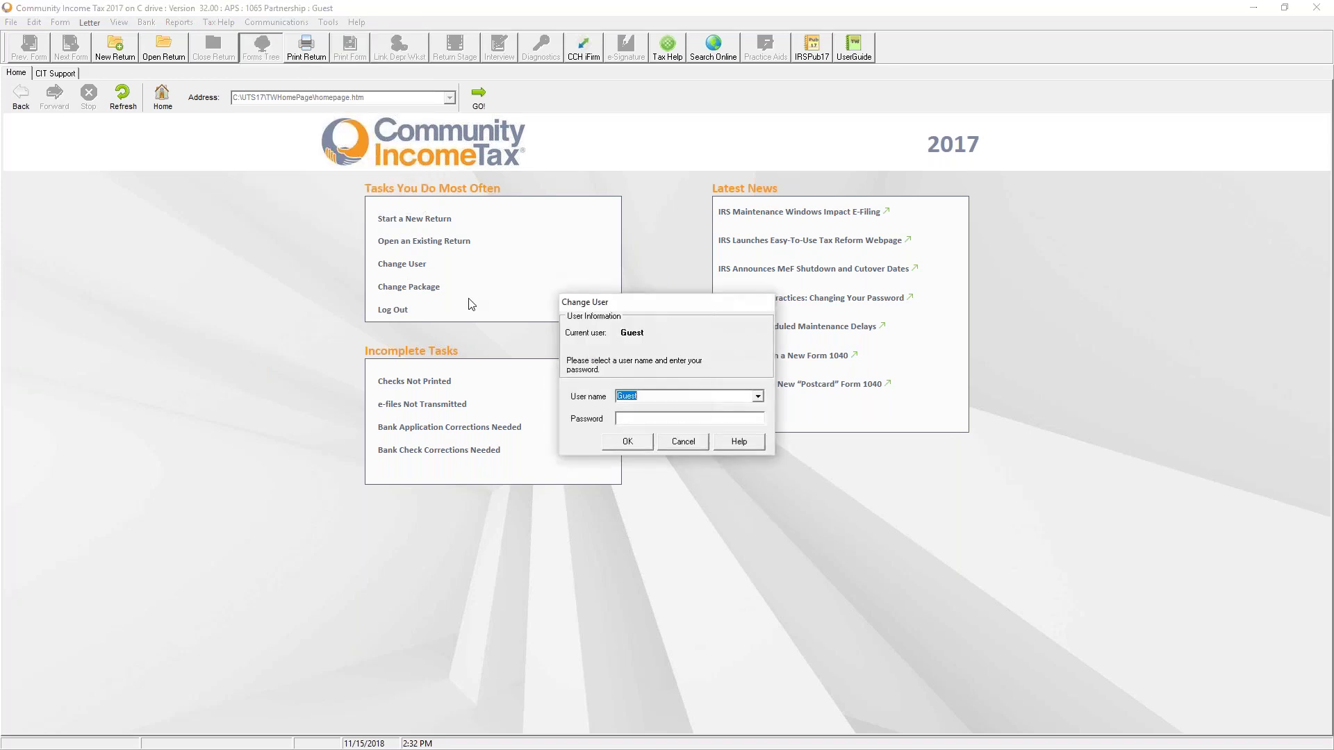
pyautogui.click(702, 448)
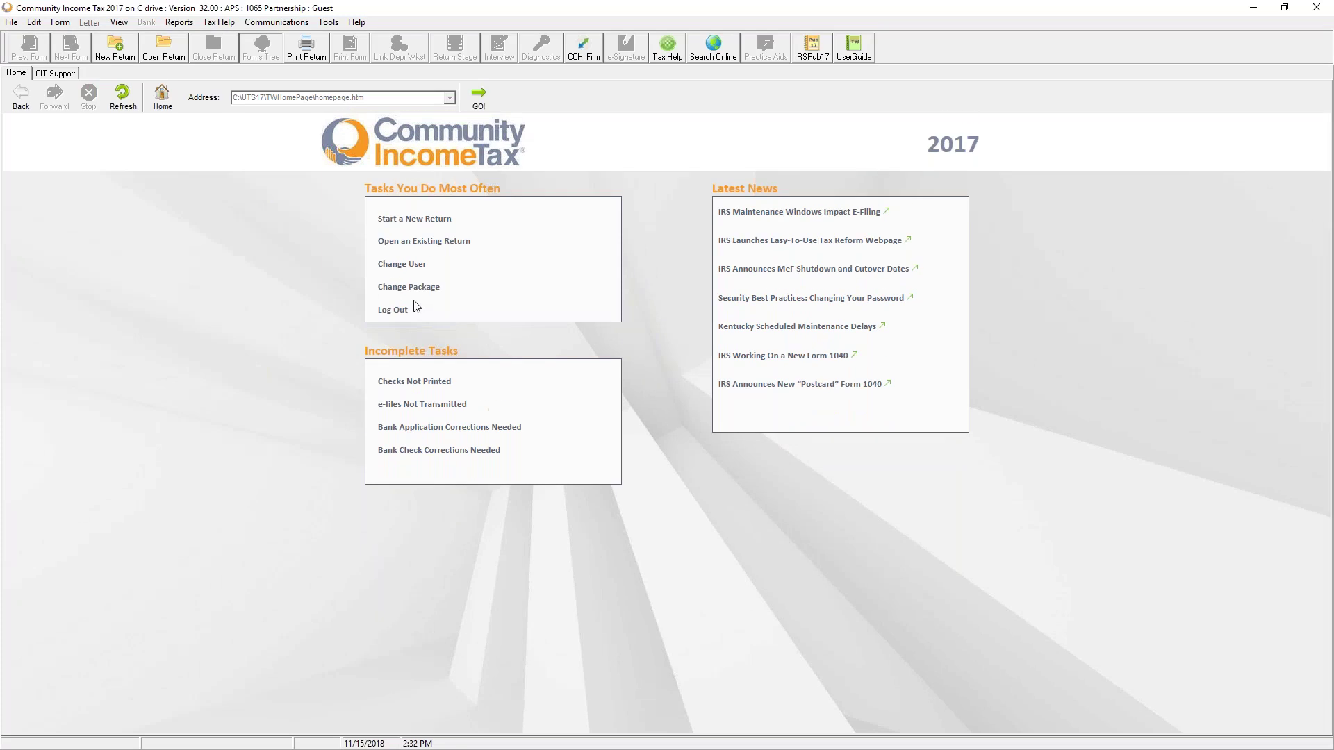
pyautogui.click(414, 287)
pyautogui.click(252, 192)
pyautogui.doubleClick(252, 192)
# Step: Check the Communications menu, then return to the online return in the browser
pyautogui.click(277, 22)
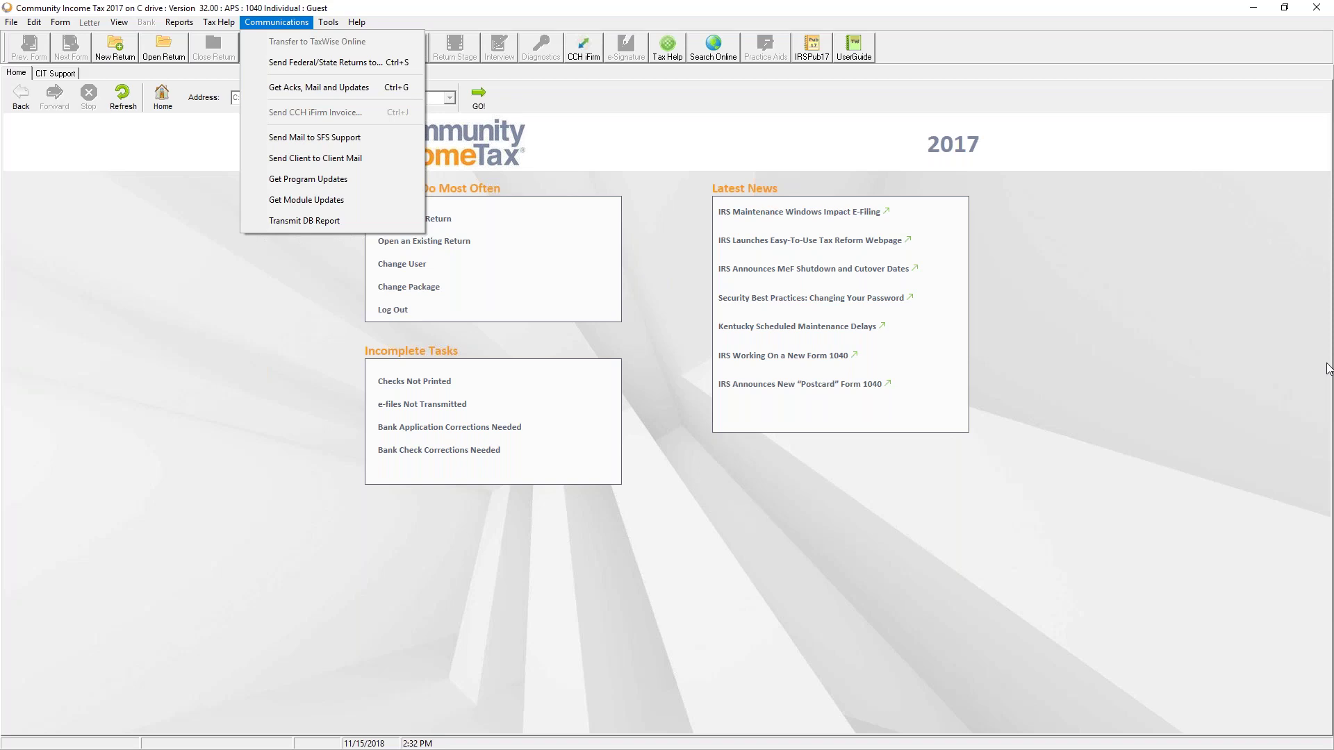
pyautogui.press('Escape')
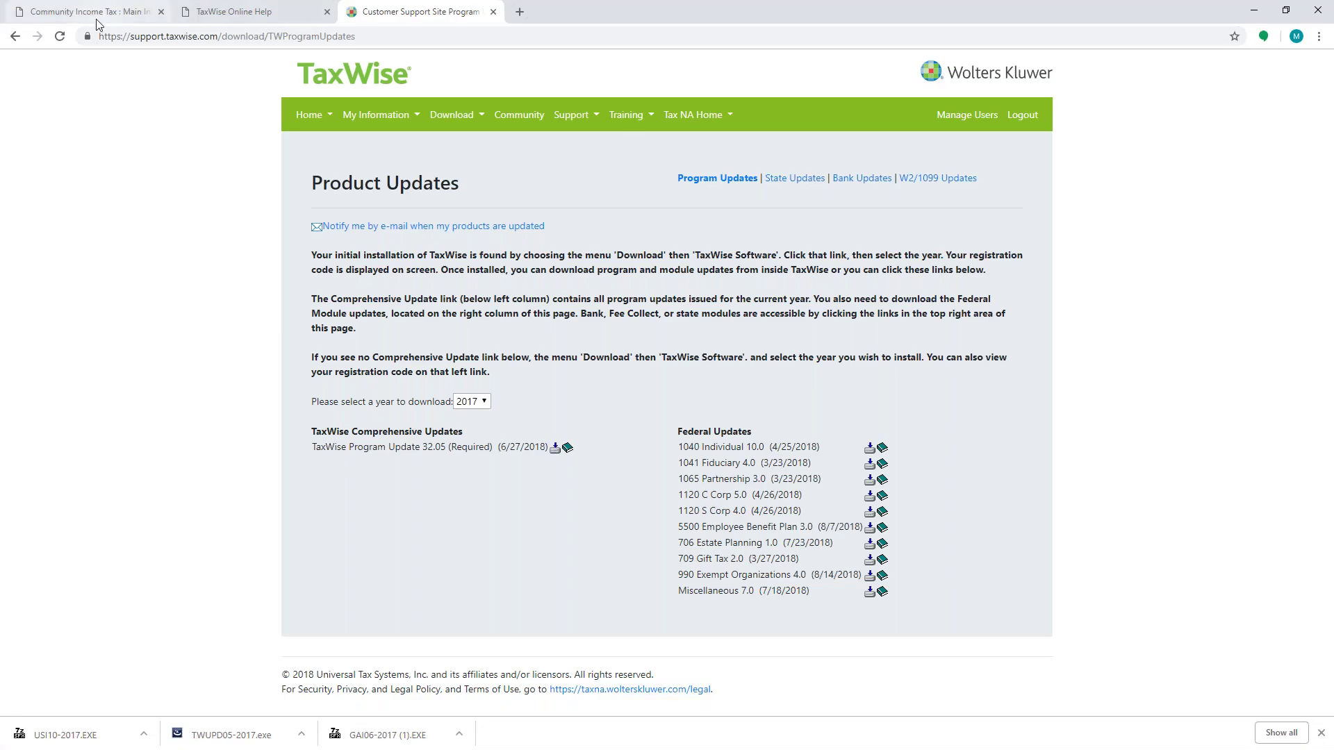
pyautogui.click(90, 12)
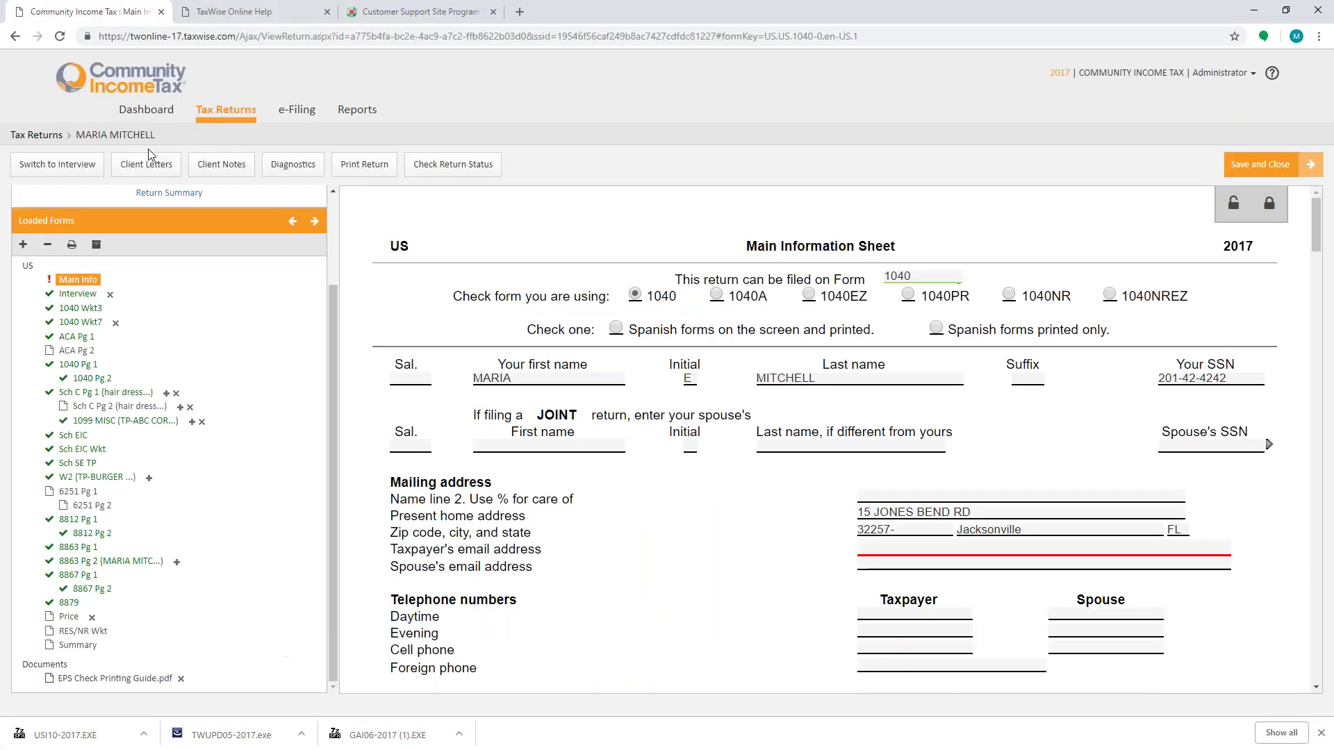
pyautogui.click(96, 244)
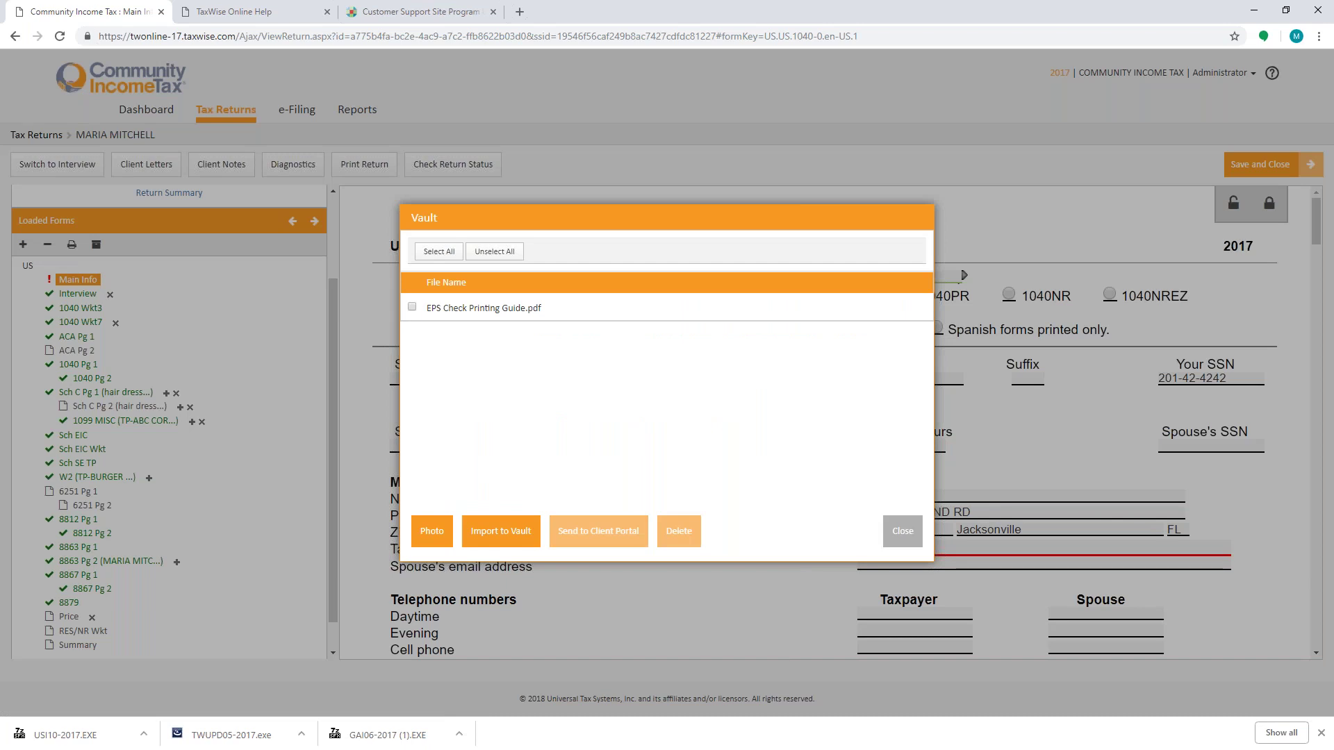
pyautogui.click(486, 532)
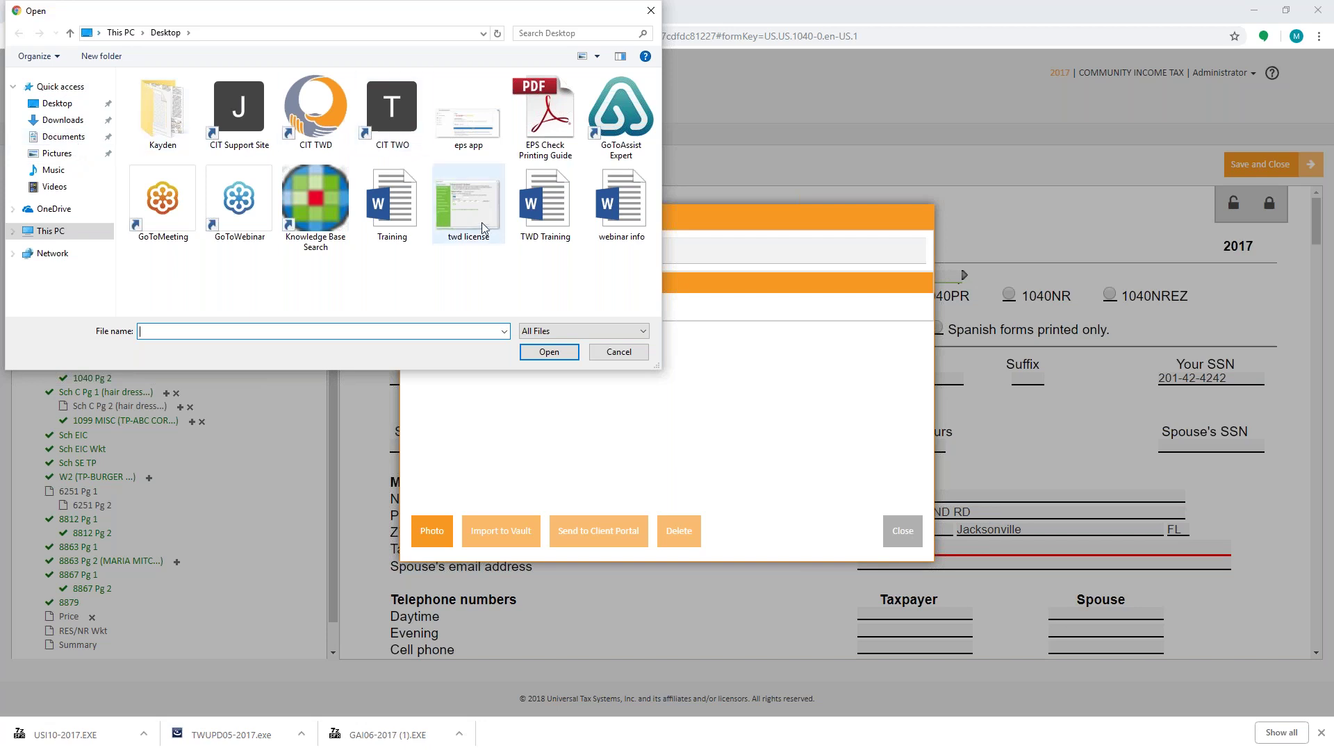
pyautogui.click(618, 352)
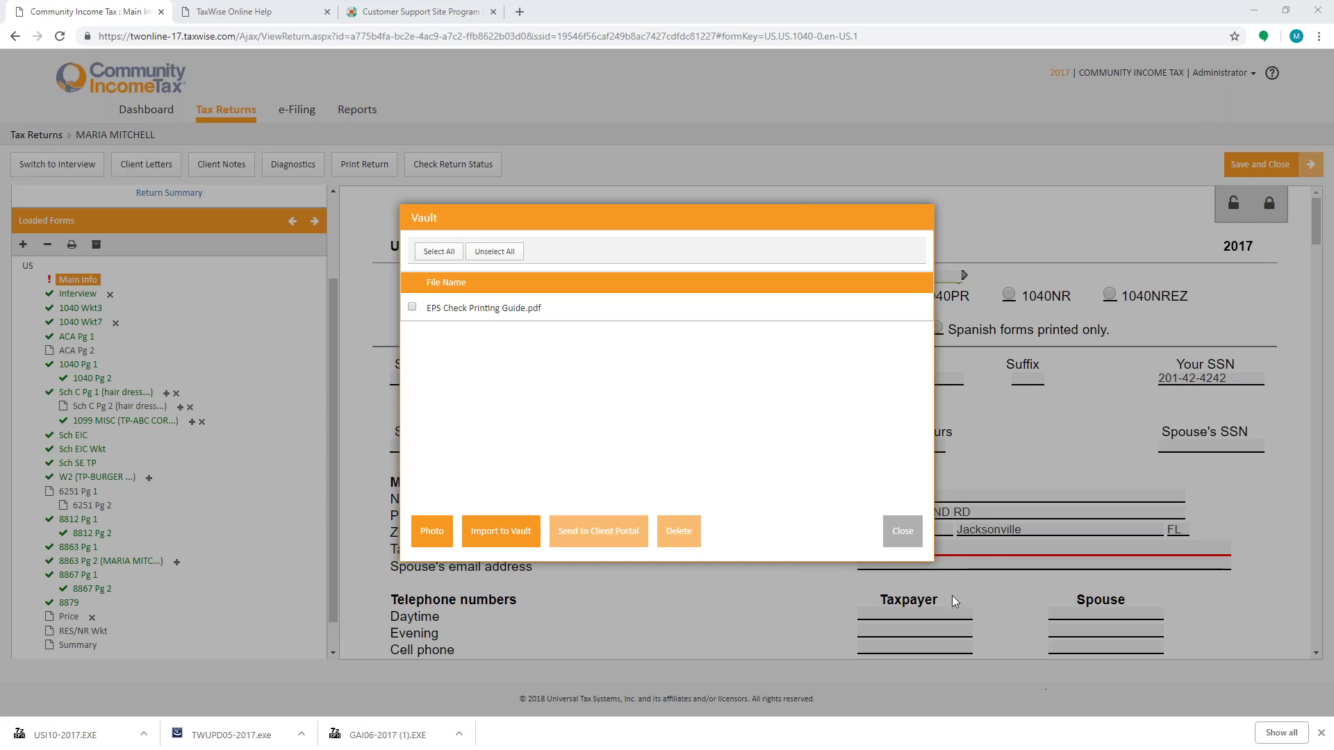
pyautogui.click(902, 534)
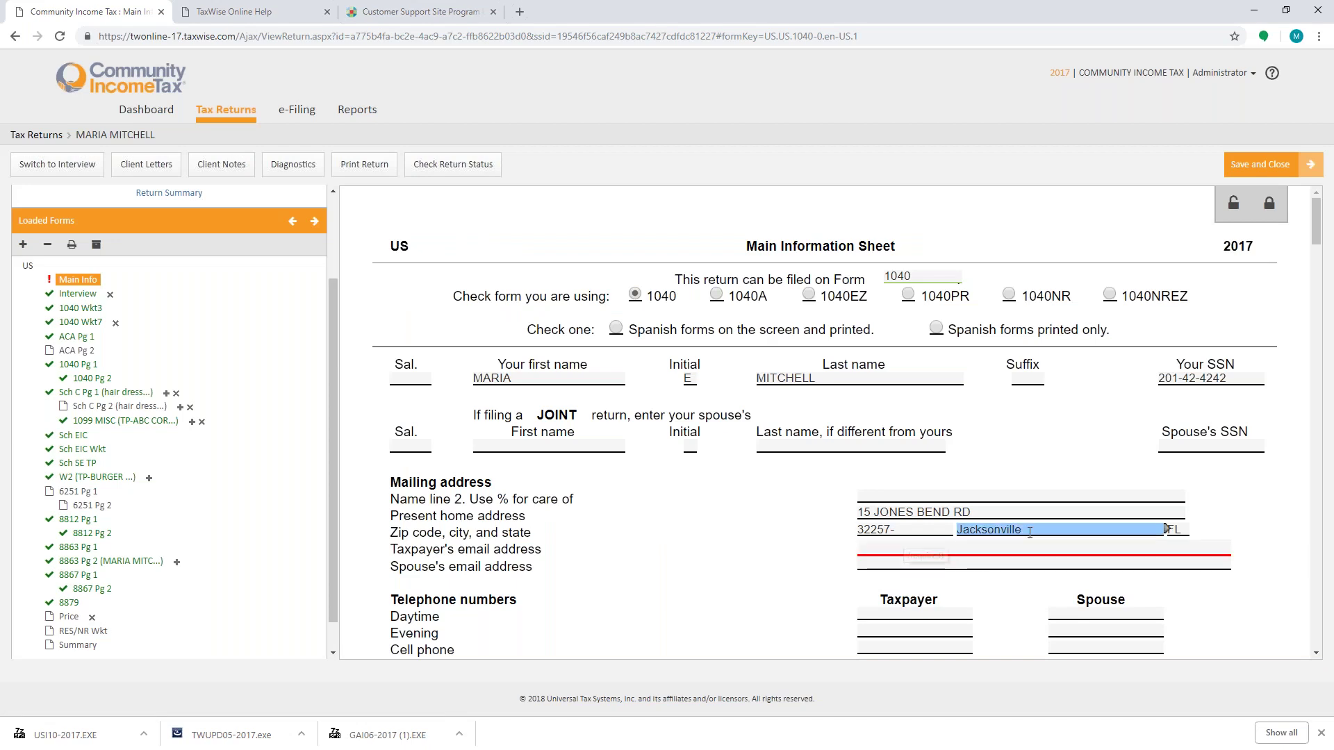
# Step: Print the return to a PDF, acknowledge the message, then save and close the return
pyautogui.click(1321, 733)
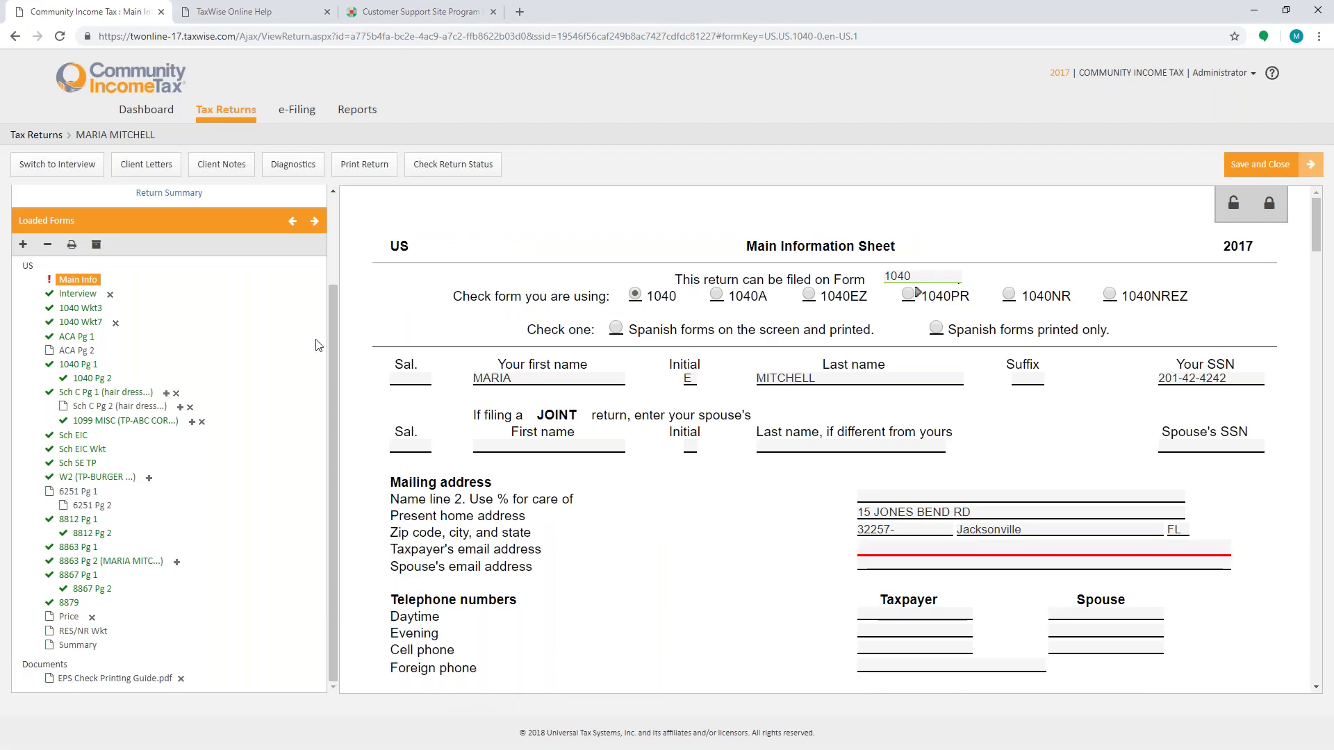
pyautogui.click(364, 164)
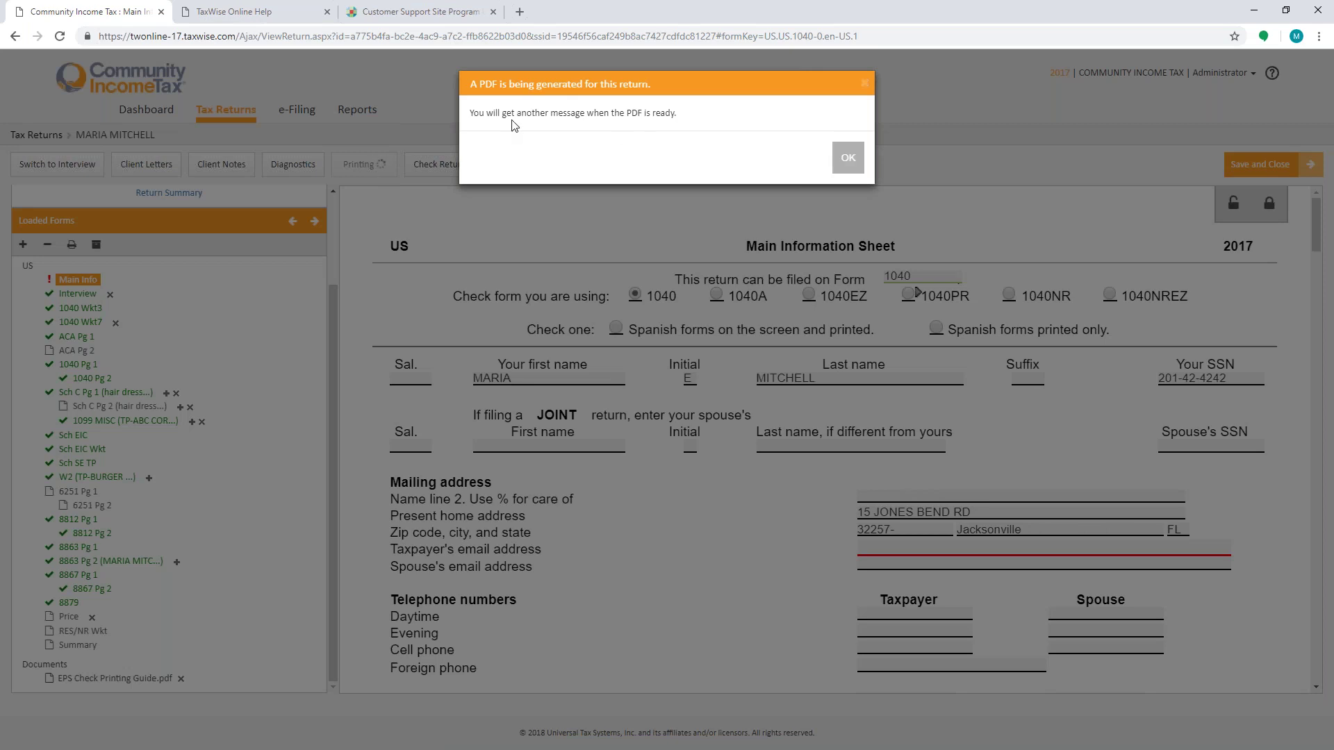
pyautogui.click(848, 164)
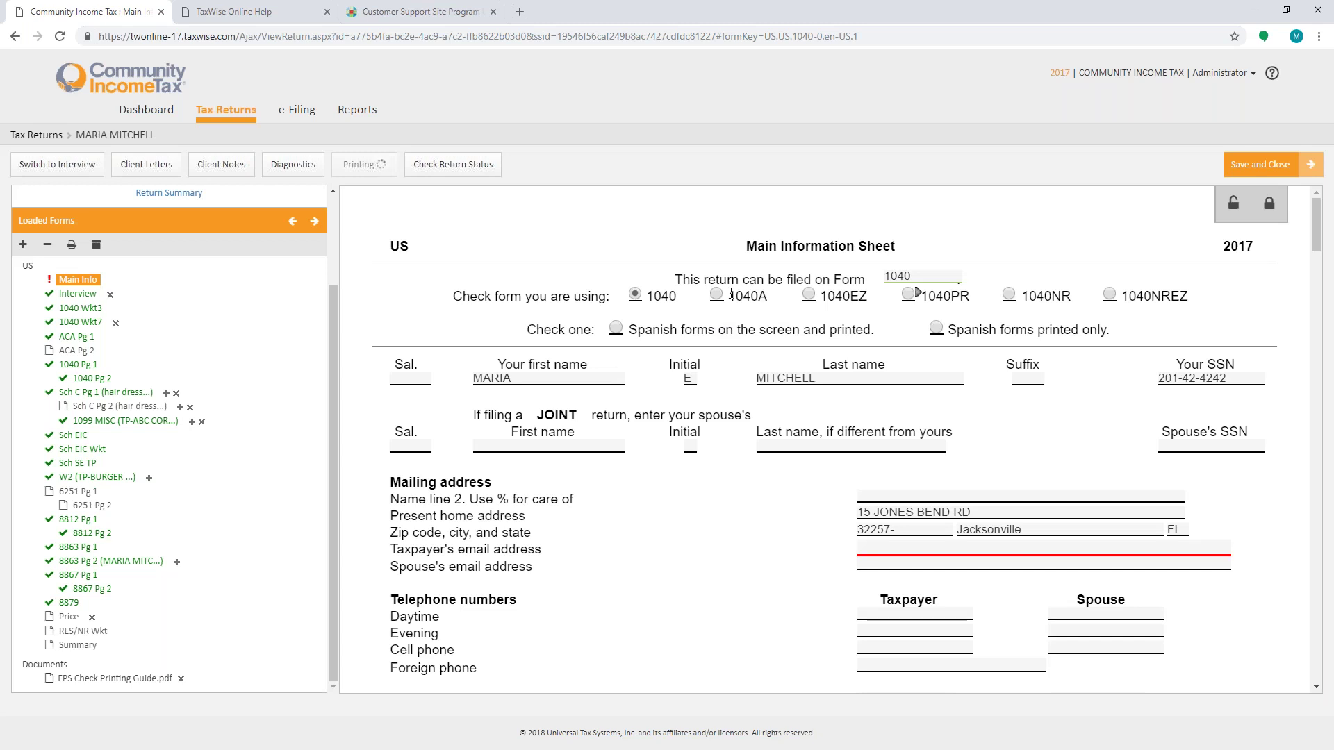
pyautogui.click(1273, 170)
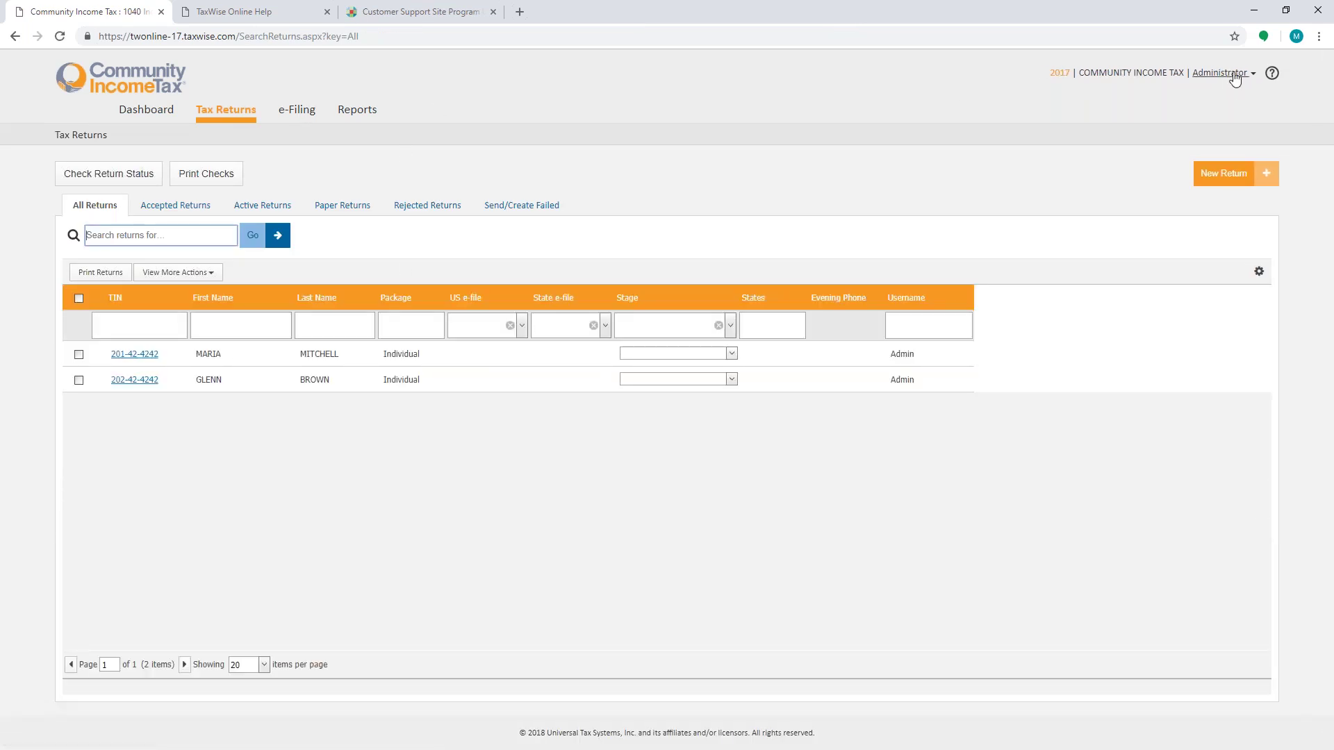
# Step: Open Administrator Settings' General Settings to the Print Sets options, showing Completed Forms selected
pyautogui.click(1234, 76)
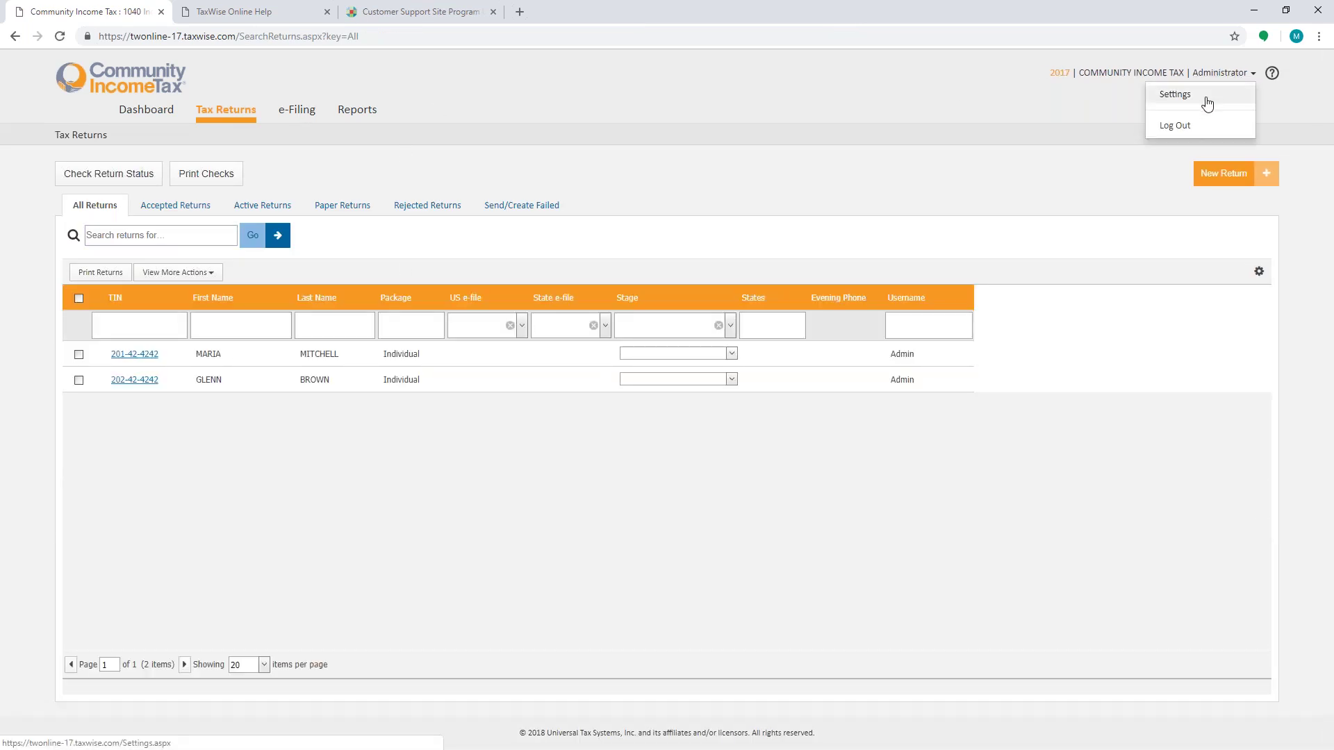
pyautogui.click(1207, 102)
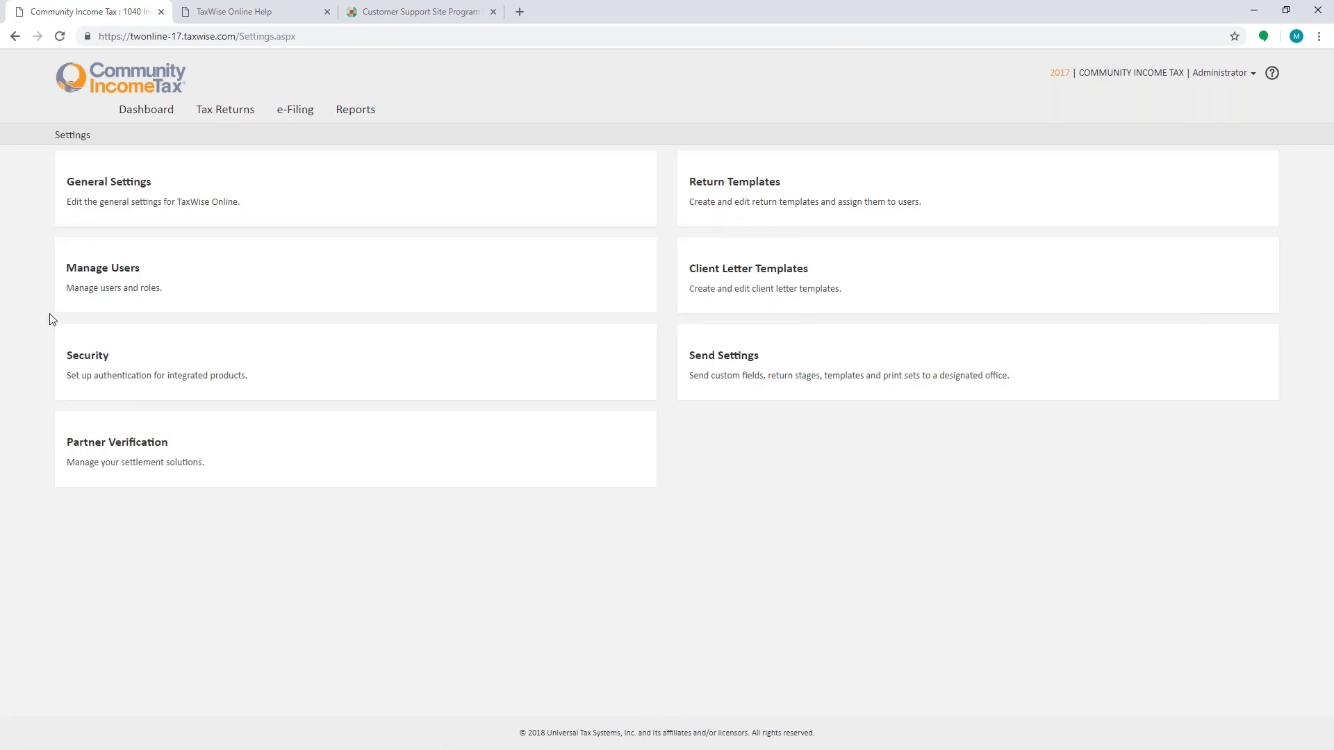
pyautogui.click(115, 191)
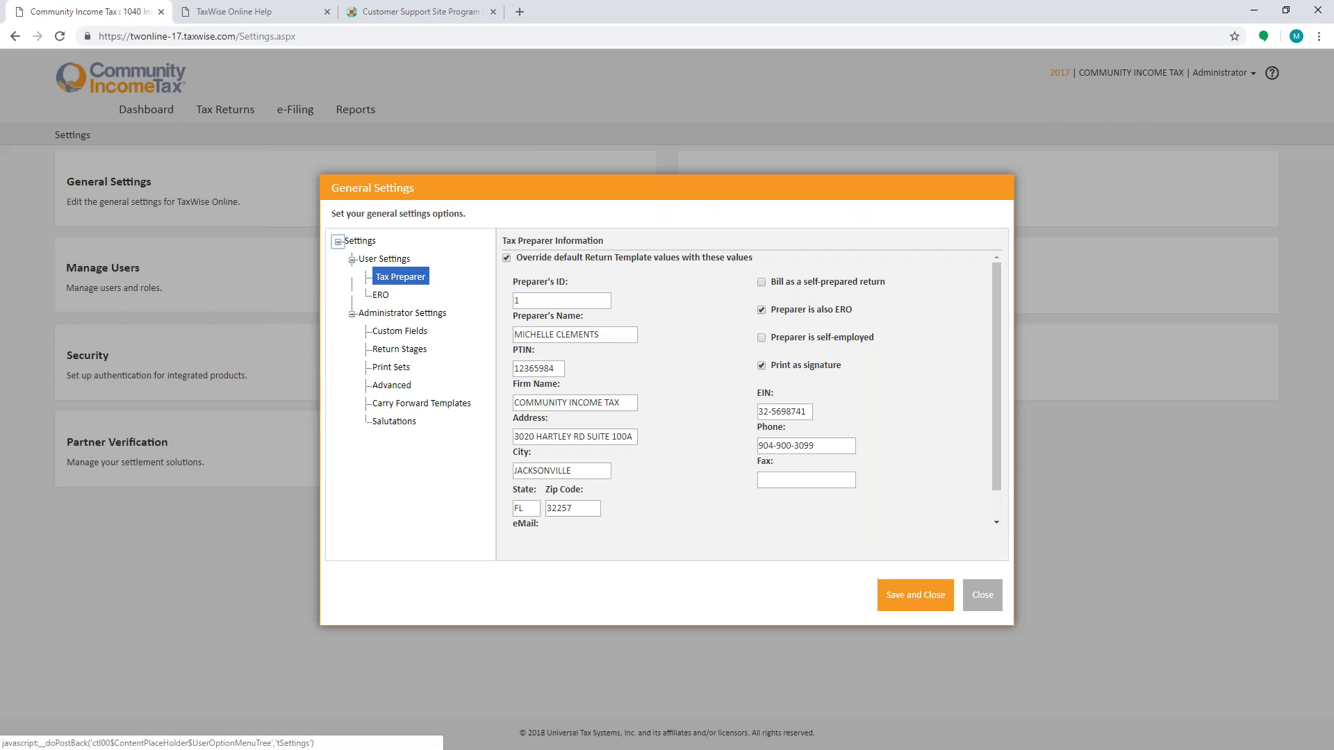
pyautogui.click(393, 366)
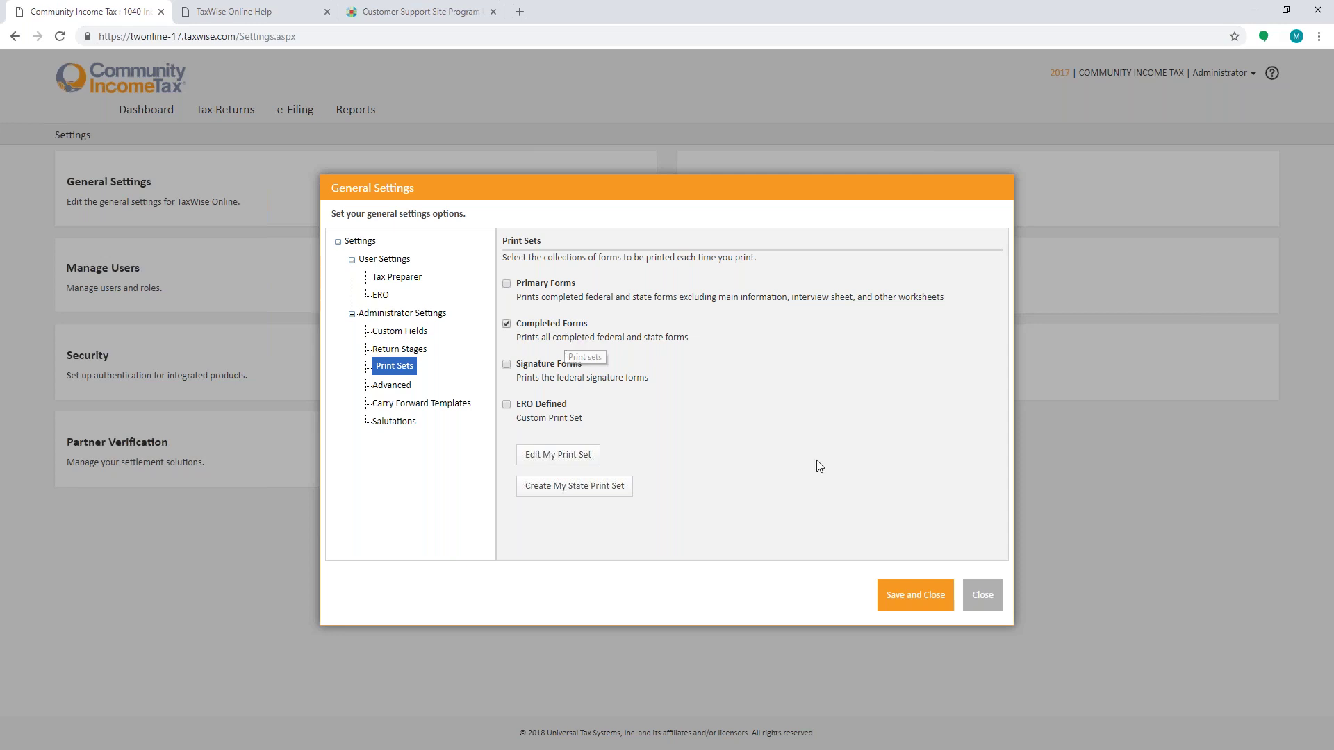
# Step: Finish editing the custom print set and enable the ERO Defined set alongside Completed Forms
pyautogui.click(557, 456)
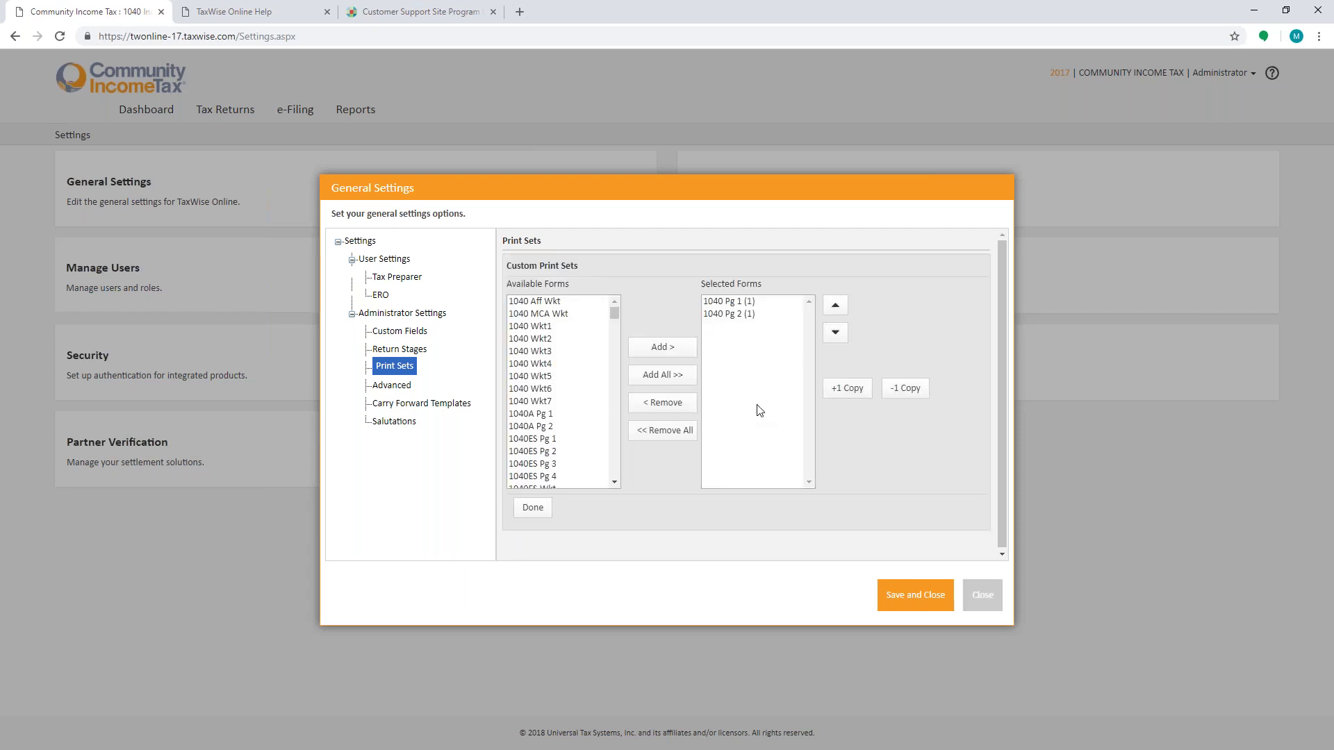
pyautogui.scroll(-3, 549, 377)
pyautogui.scroll(-5, 549, 377)
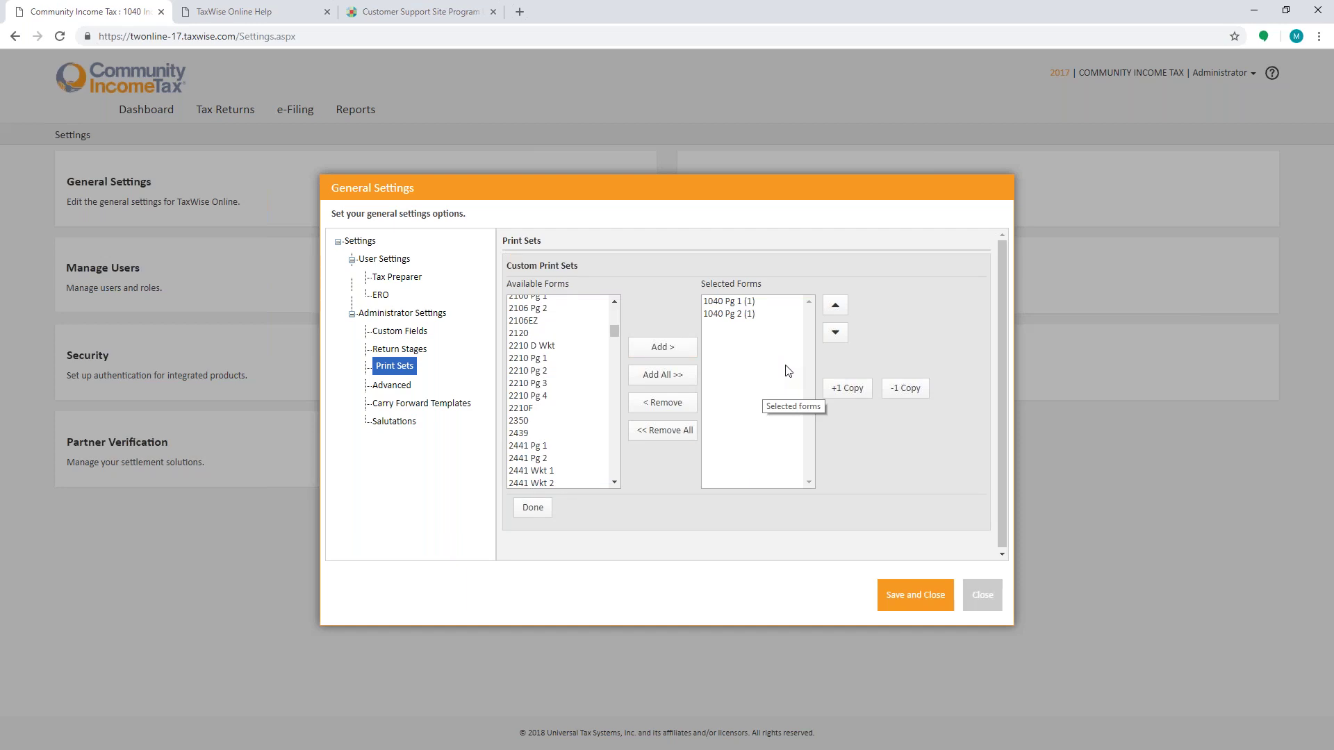
pyautogui.scroll(-2, 582, 385)
pyautogui.scroll(-10, 582, 384)
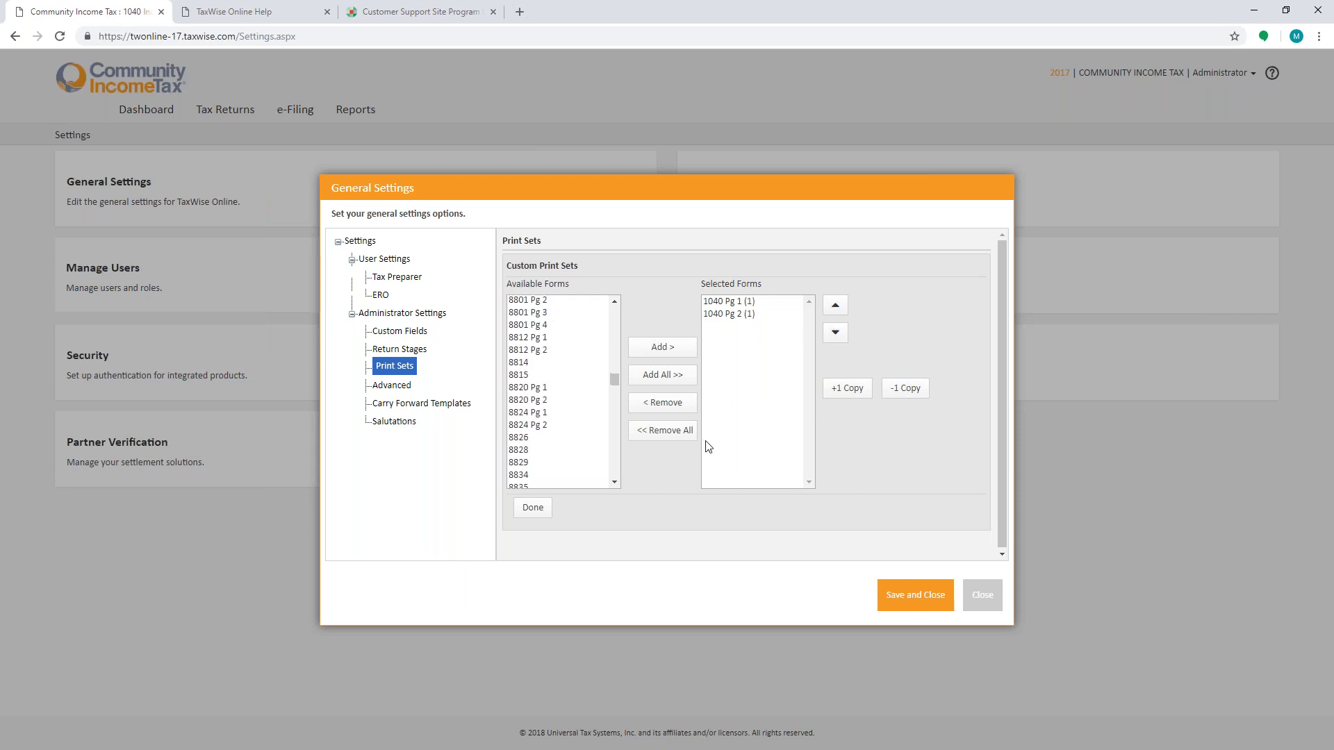
pyautogui.click(543, 510)
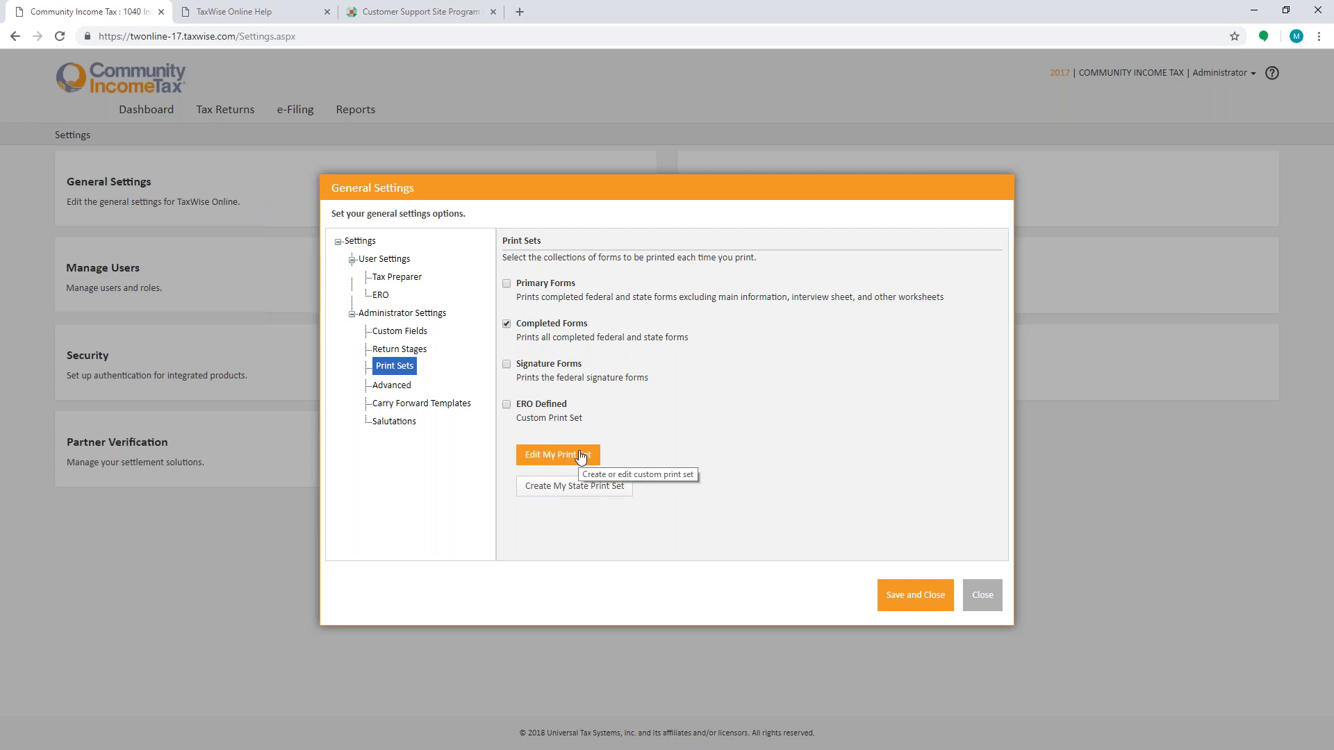
pyautogui.click(507, 404)
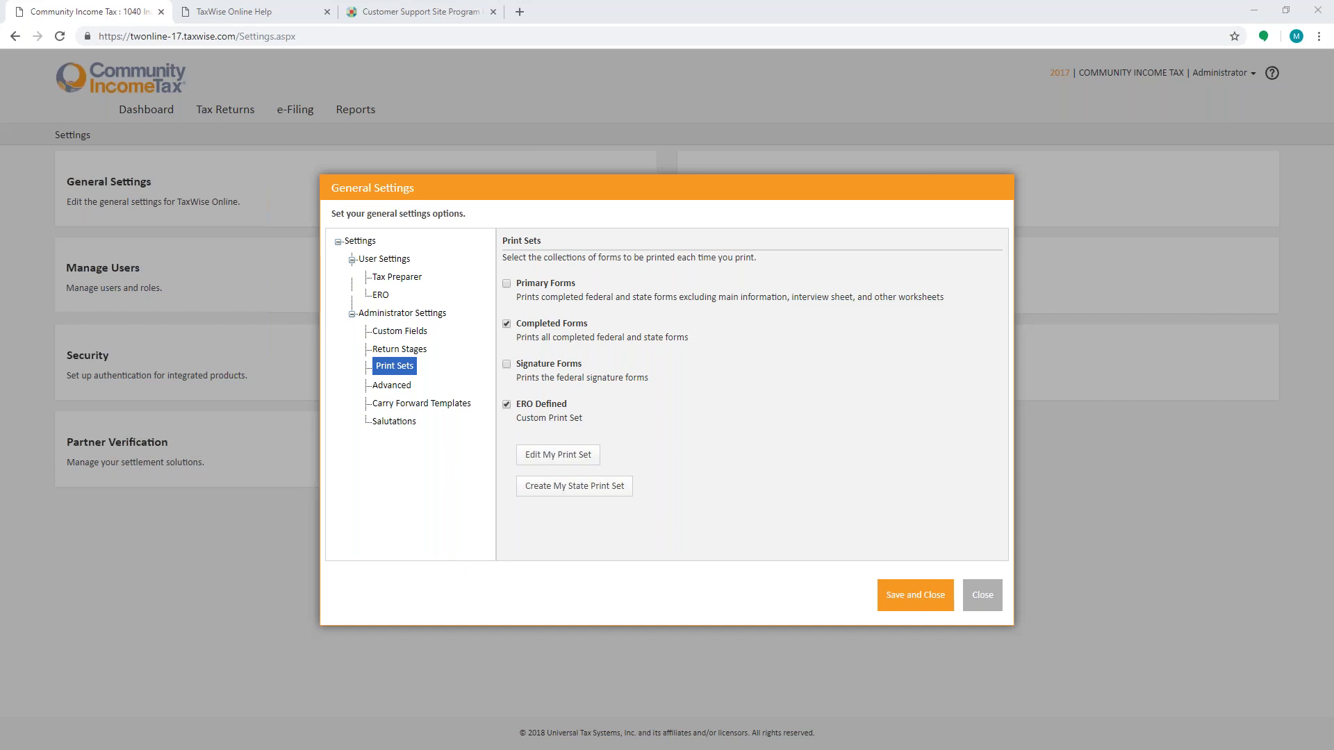
# Step: Close General Settings, save the print set changes, and return to the Dashboard
pyautogui.click(982, 595)
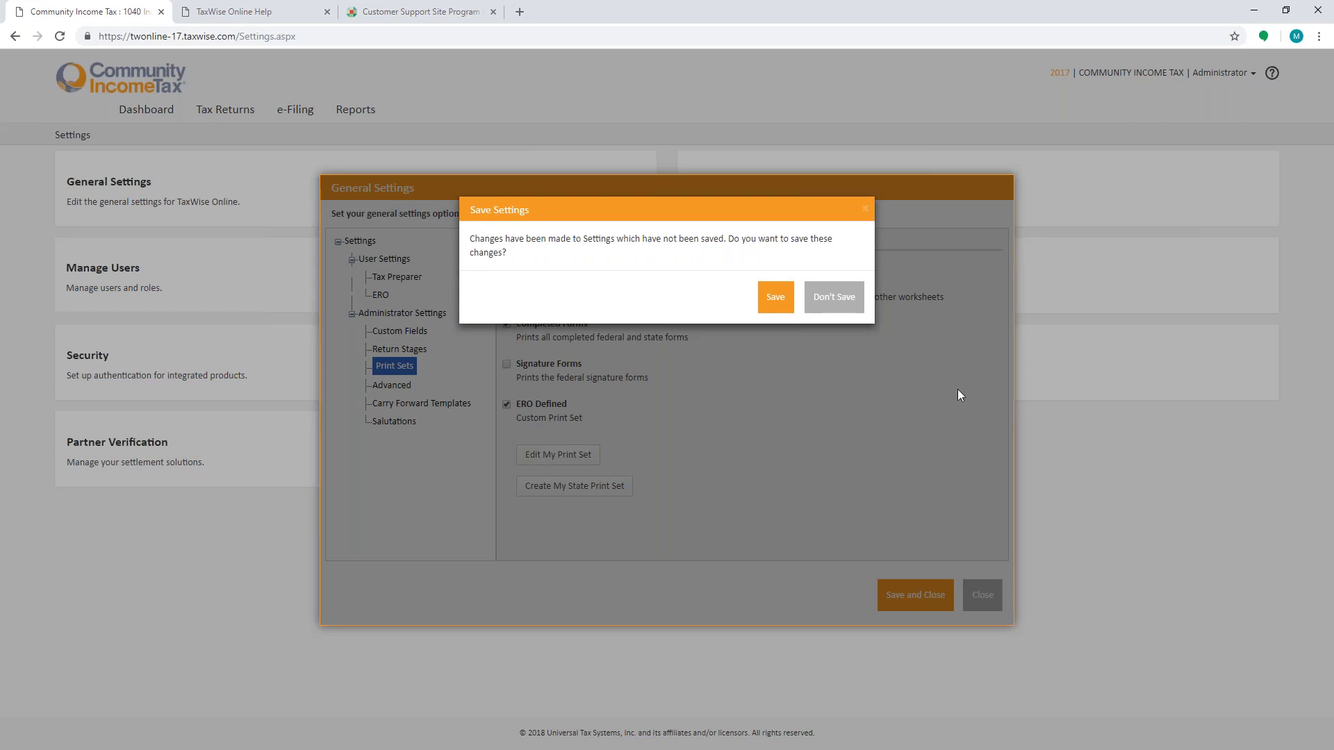
pyautogui.click(777, 303)
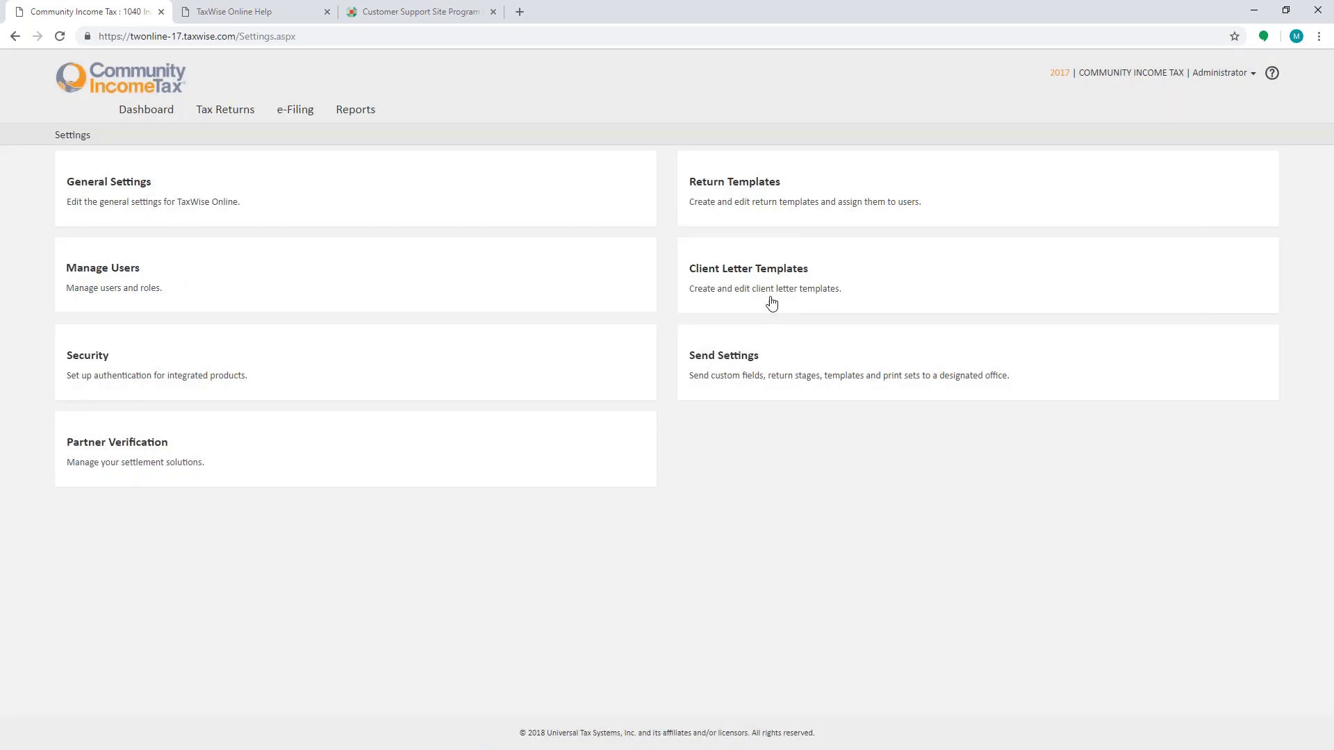
pyautogui.click(146, 113)
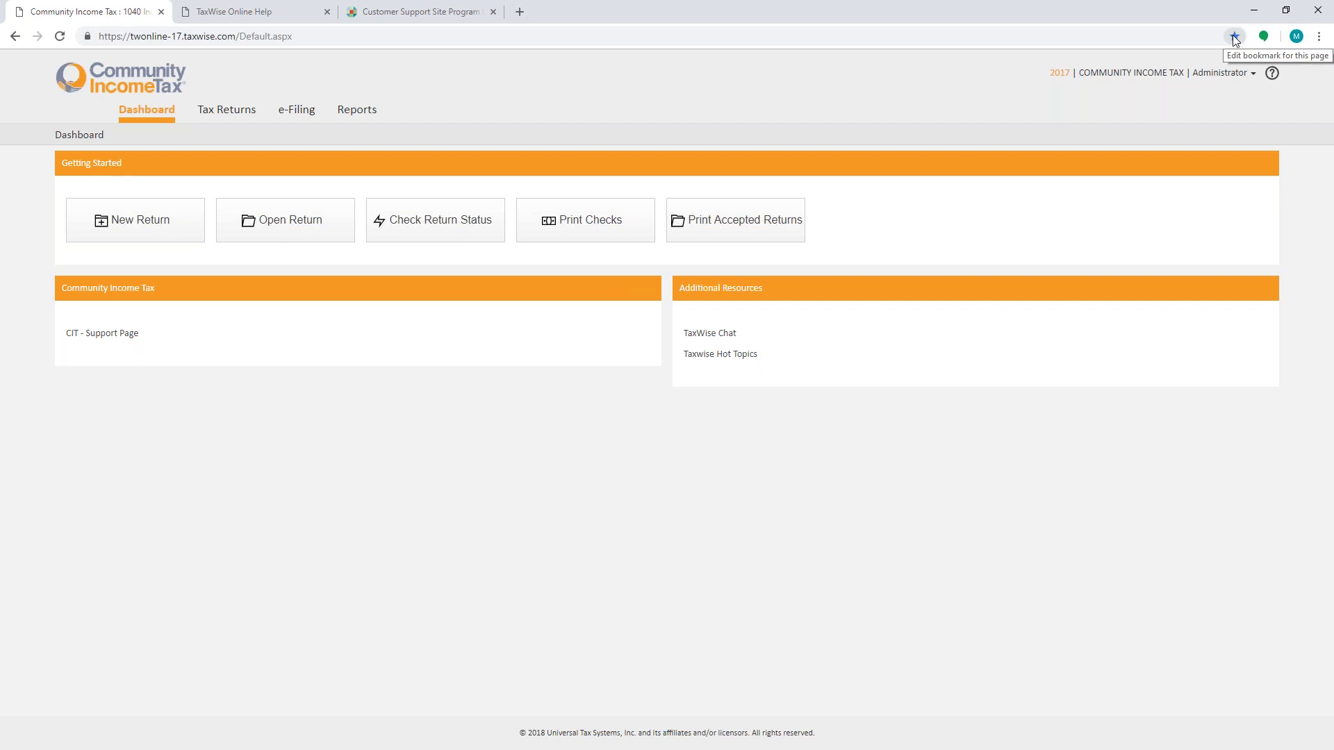
# Step: Dismiss Chrome's main menu and minimize the browser window to reveal TaxWise
pyautogui.click(1319, 38)
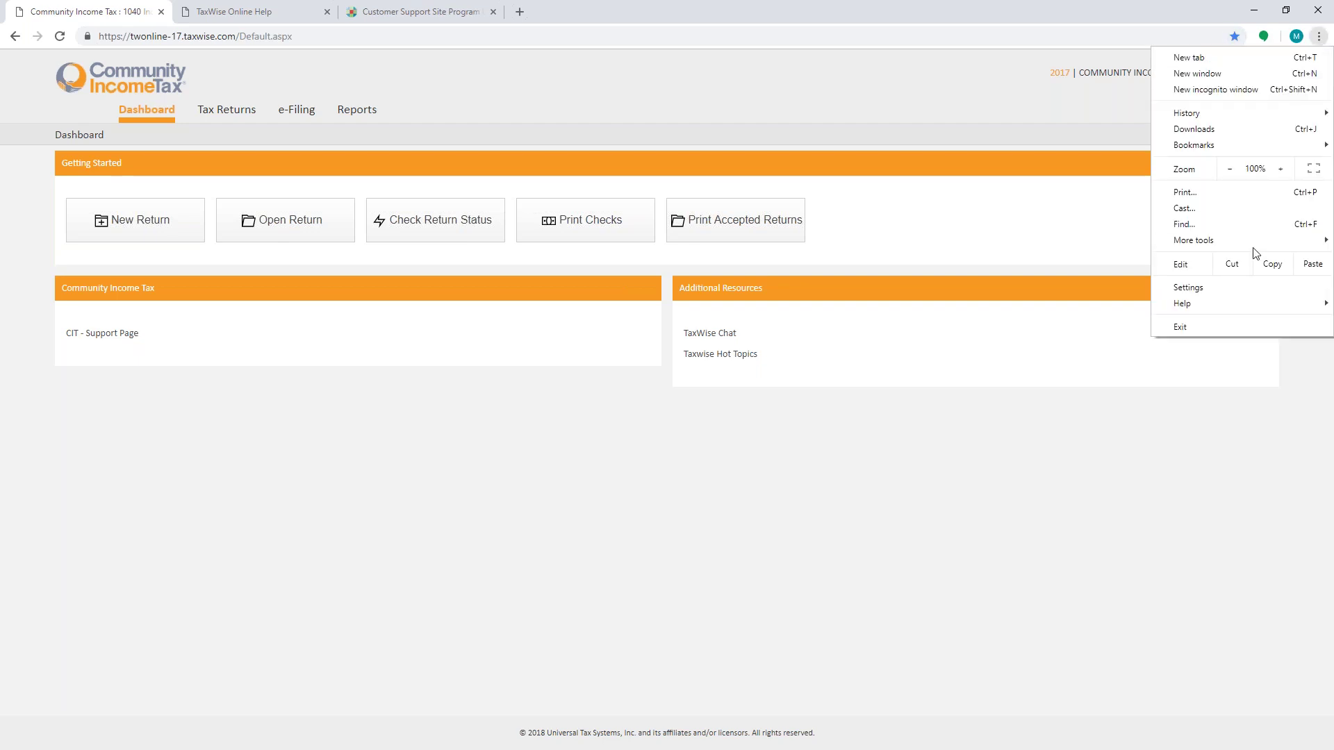
pyautogui.moveTo(1242, 244)
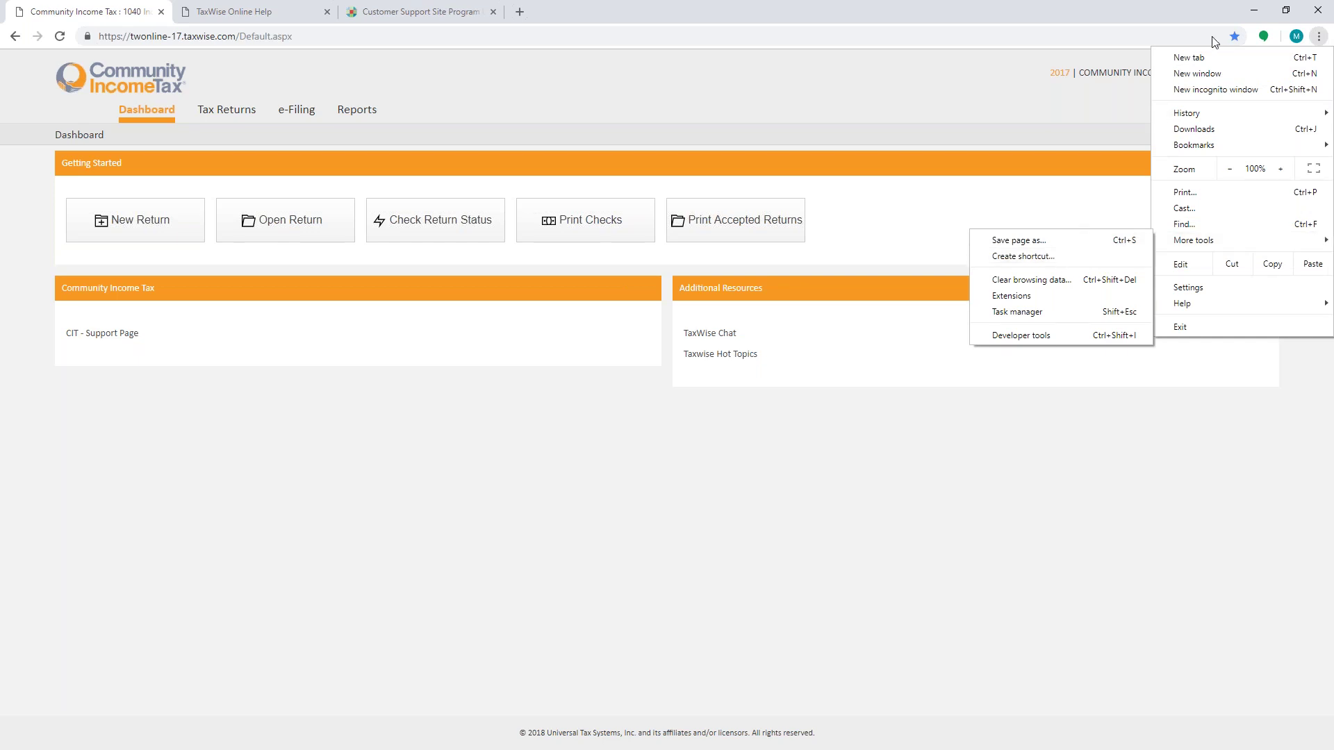
pyautogui.click(1257, 7)
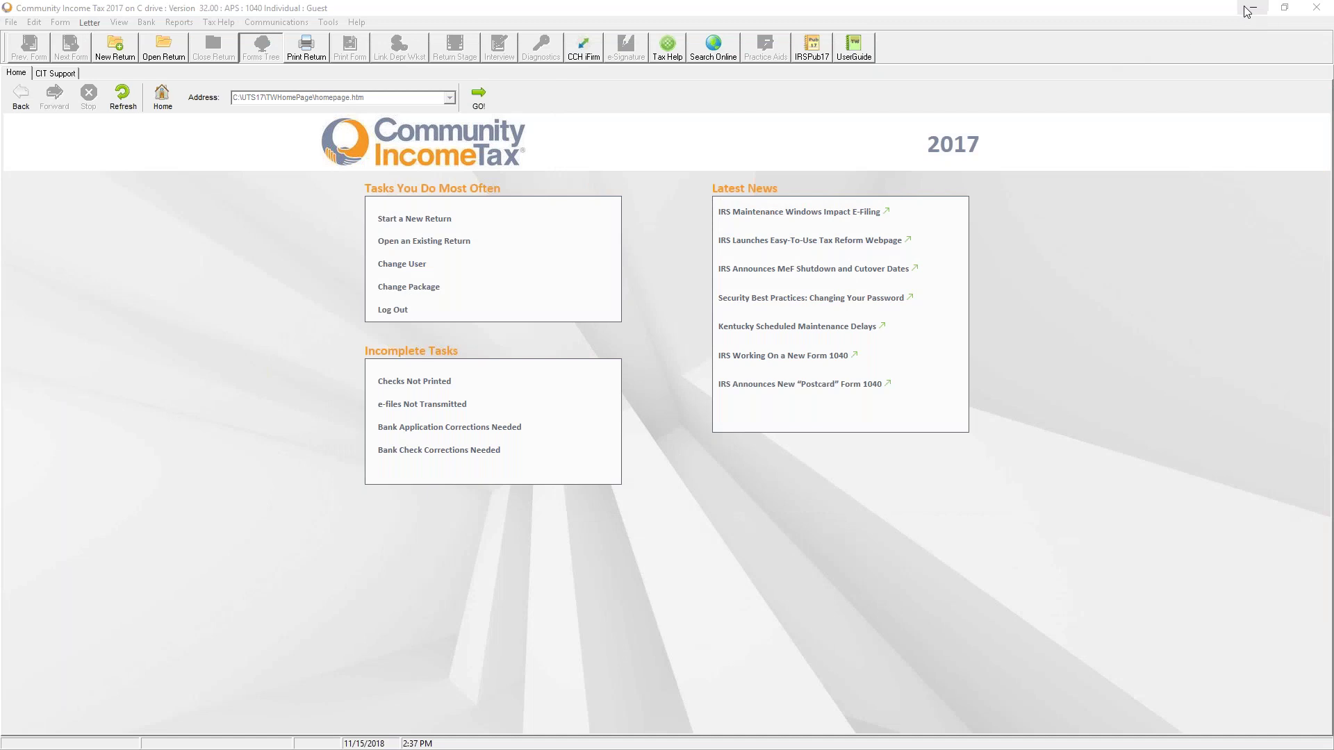
pyautogui.click(1253, 9)
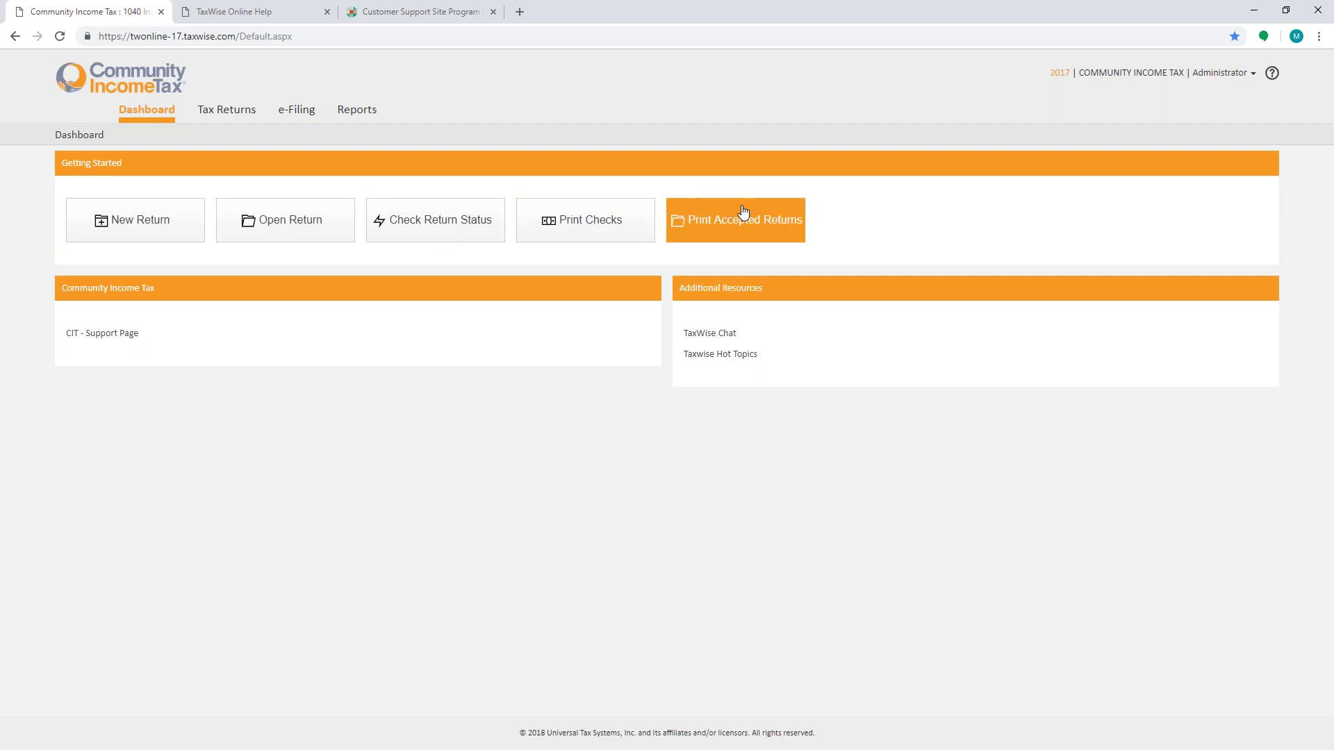
# Step: Run Import Returns from the Tax Returns list's View More Actions menu
pyautogui.click(237, 113)
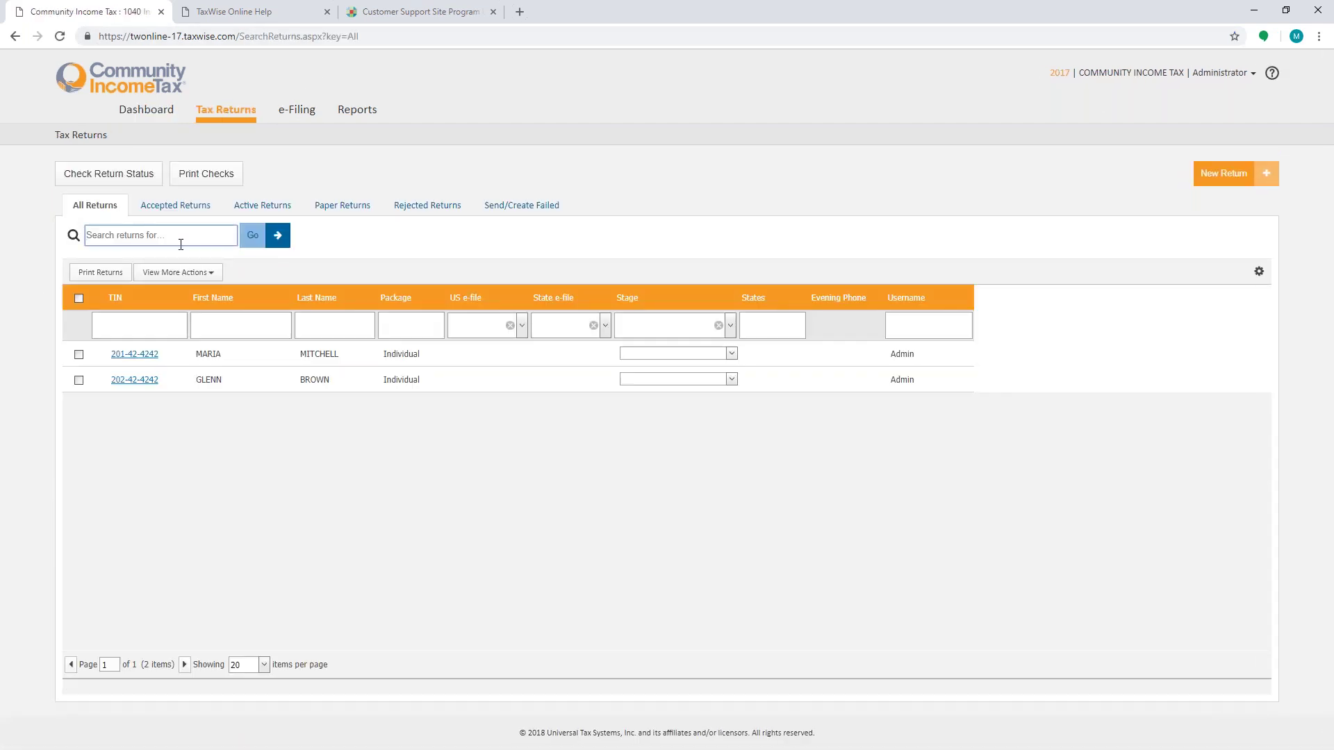
pyautogui.click(175, 274)
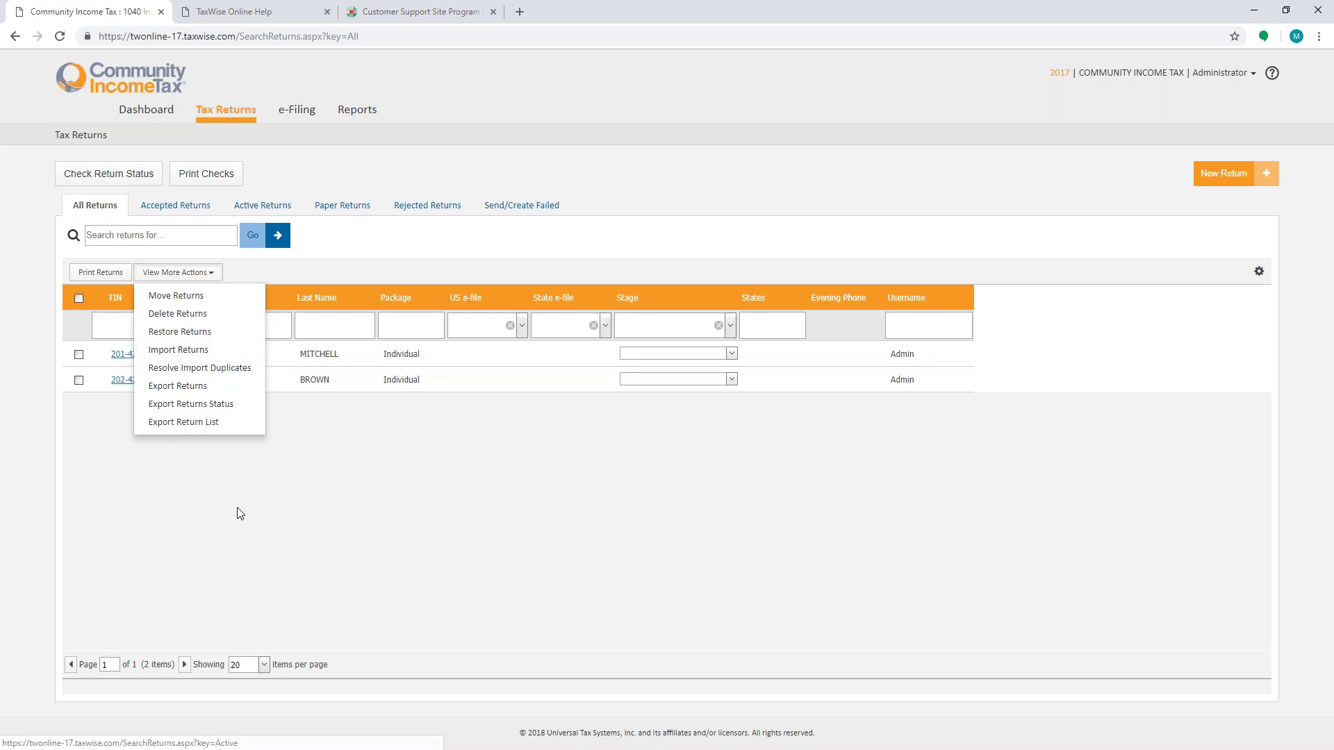
pyautogui.click(184, 350)
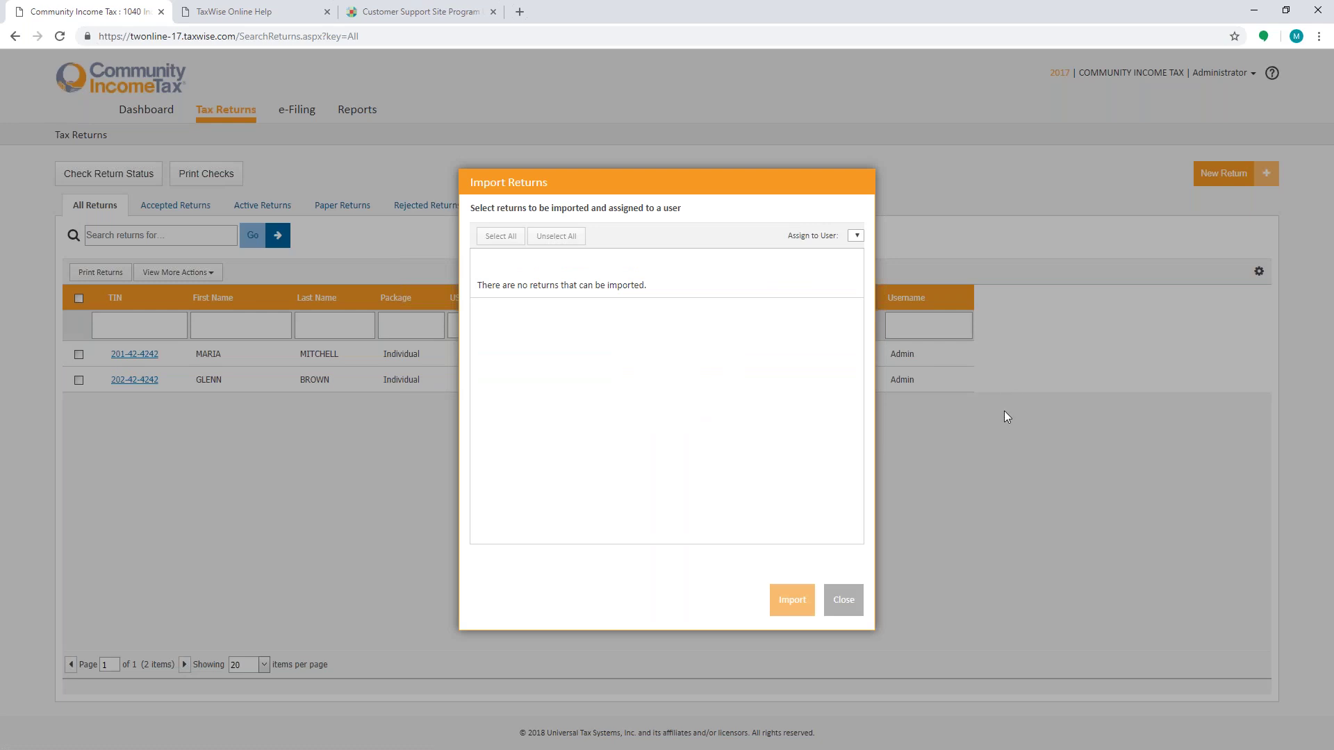
# Step: Dismiss the Import Returns dialog to get back to the two-return All Returns list
pyautogui.click(845, 600)
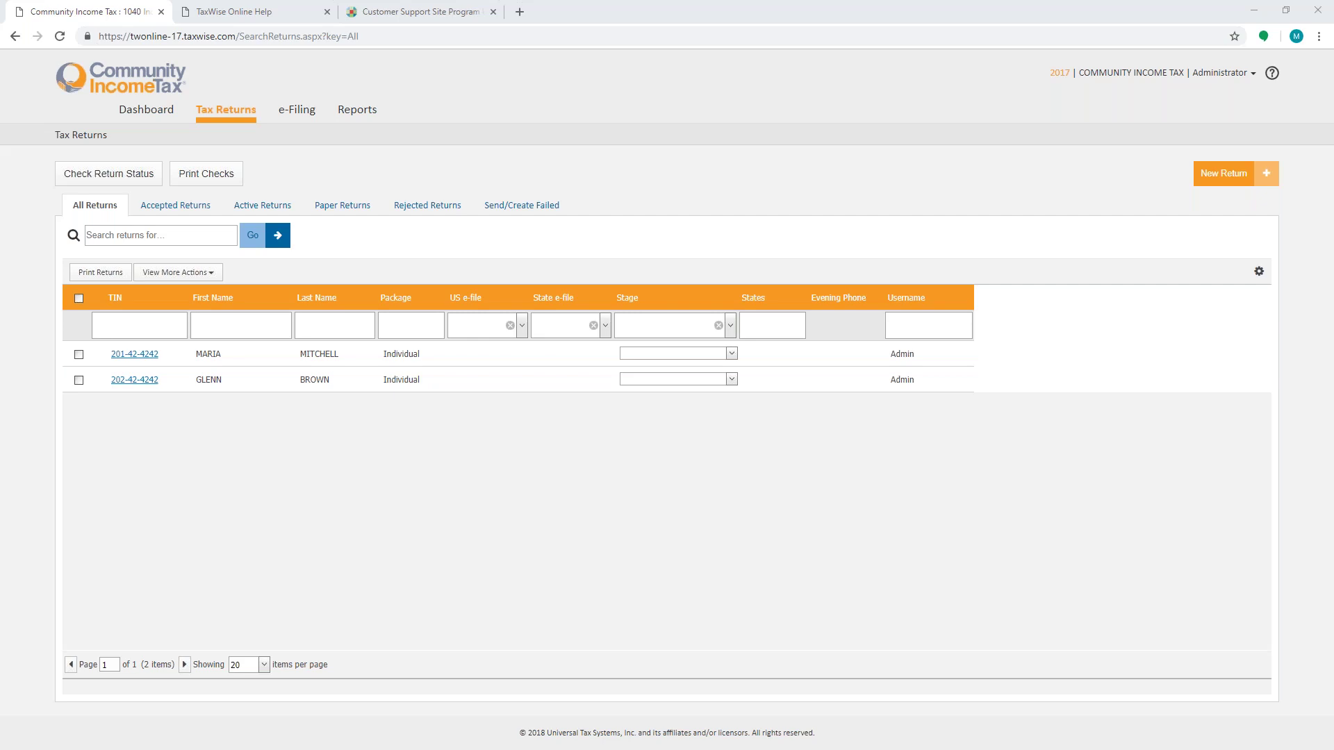
# Step: Check the Accepted Returns list, which shows no returns, then go to the Reports page
pyautogui.click(185, 209)
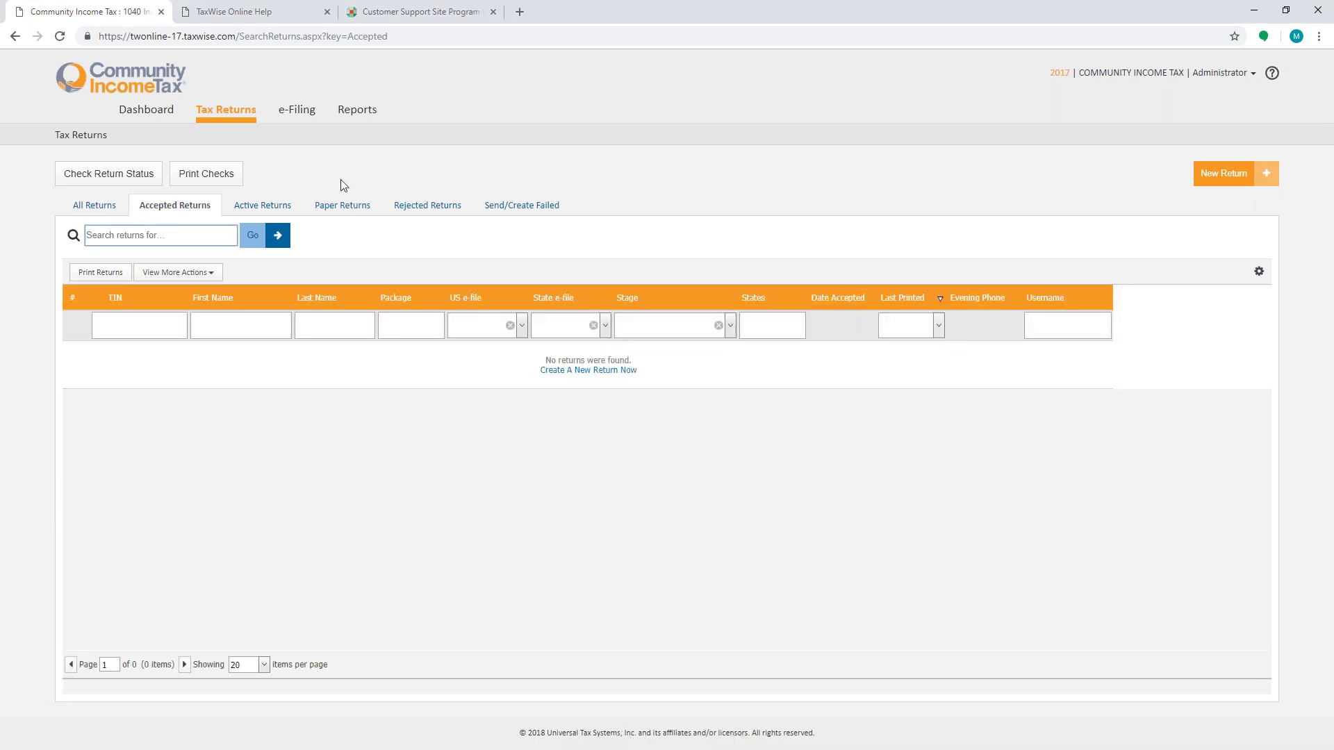
pyautogui.click(354, 109)
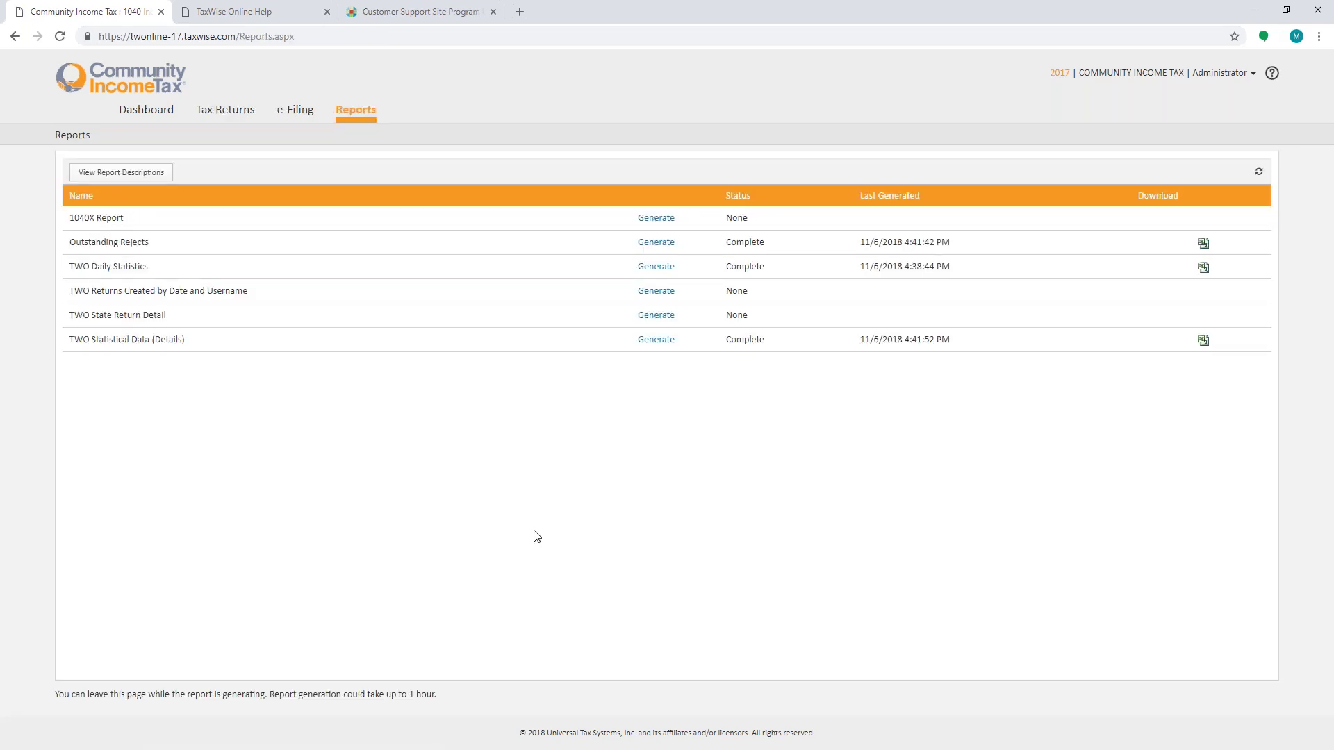
# Step: Switch from Reports to the All Returns list via the Tax Returns tab
pyautogui.click(221, 118)
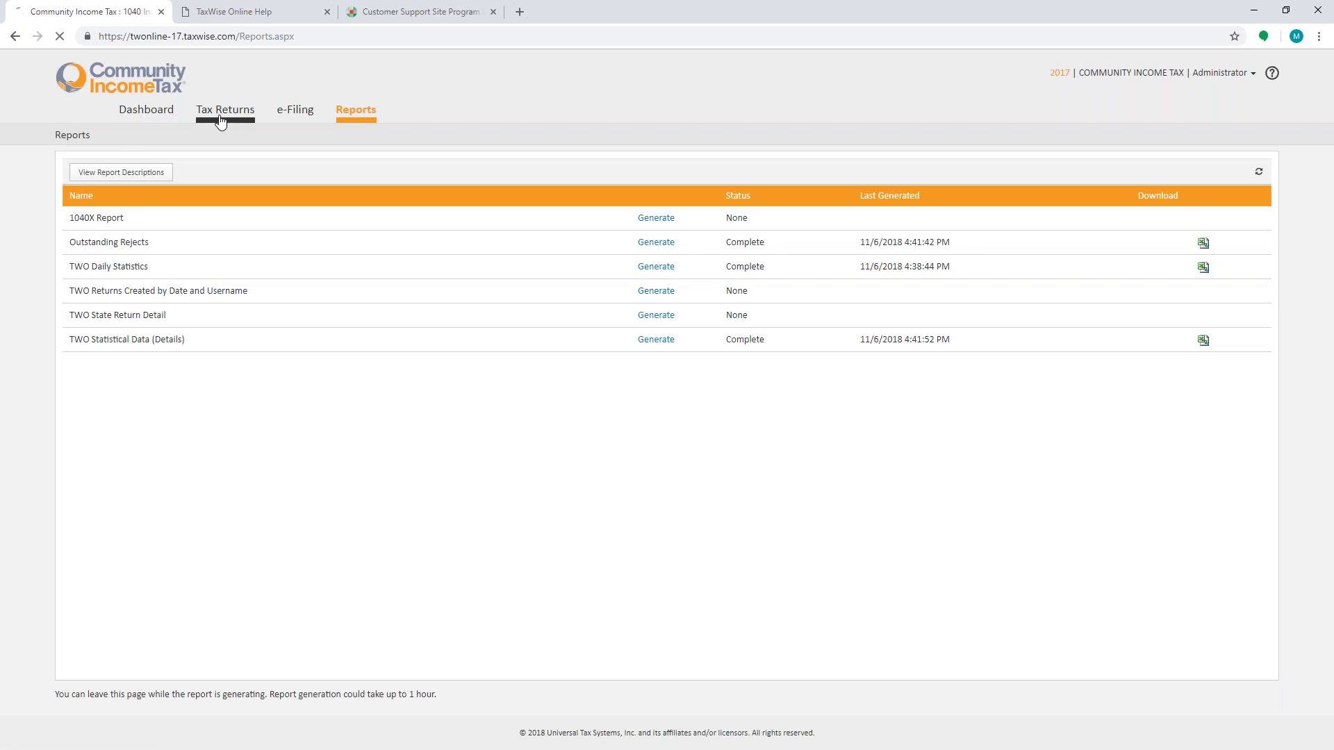